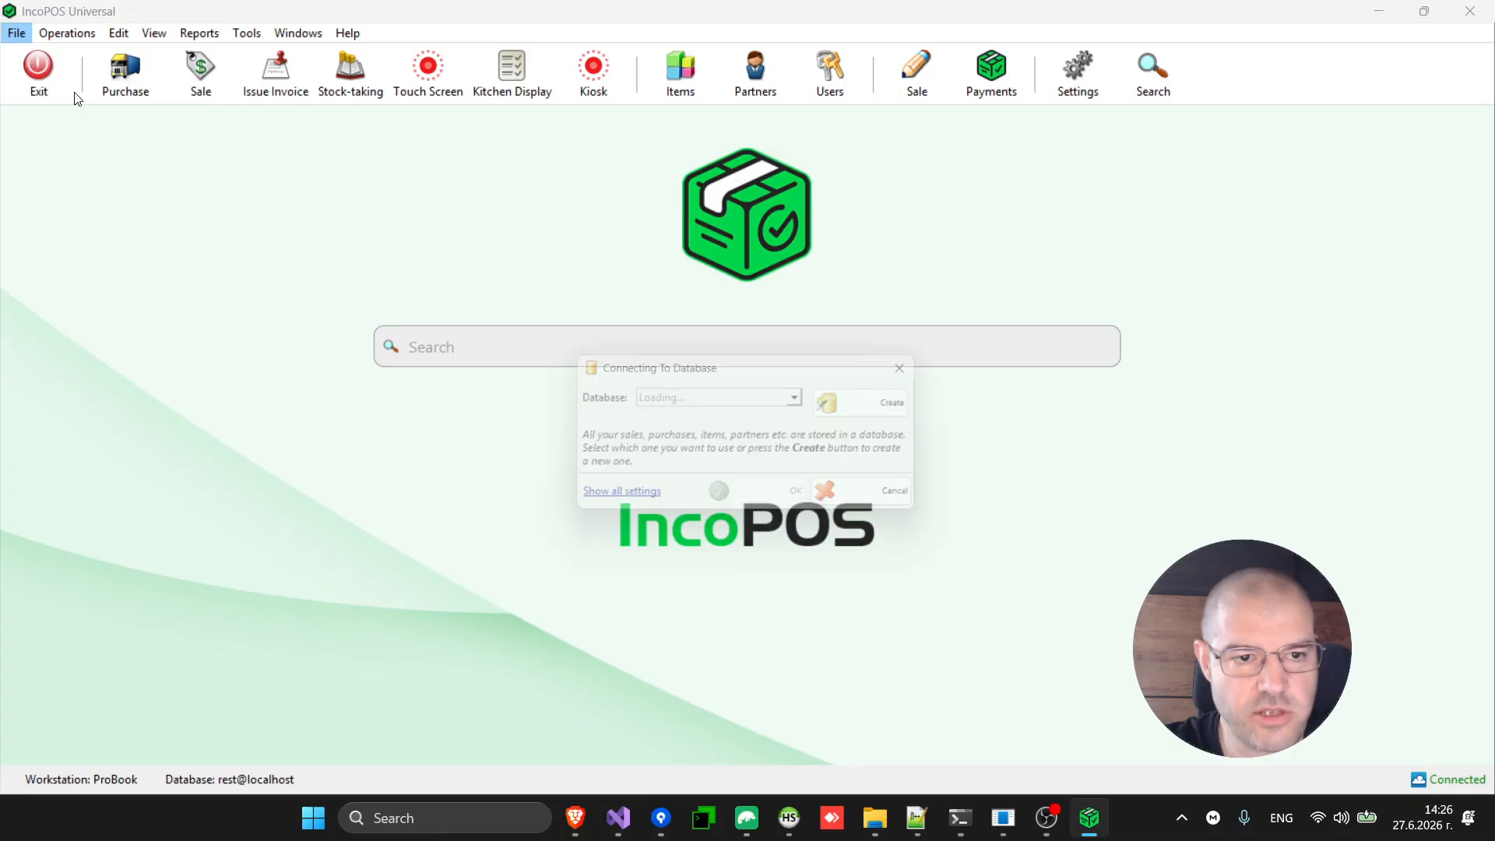
# Create a new blank database named bar1.
pyautogui.click(910, 420)
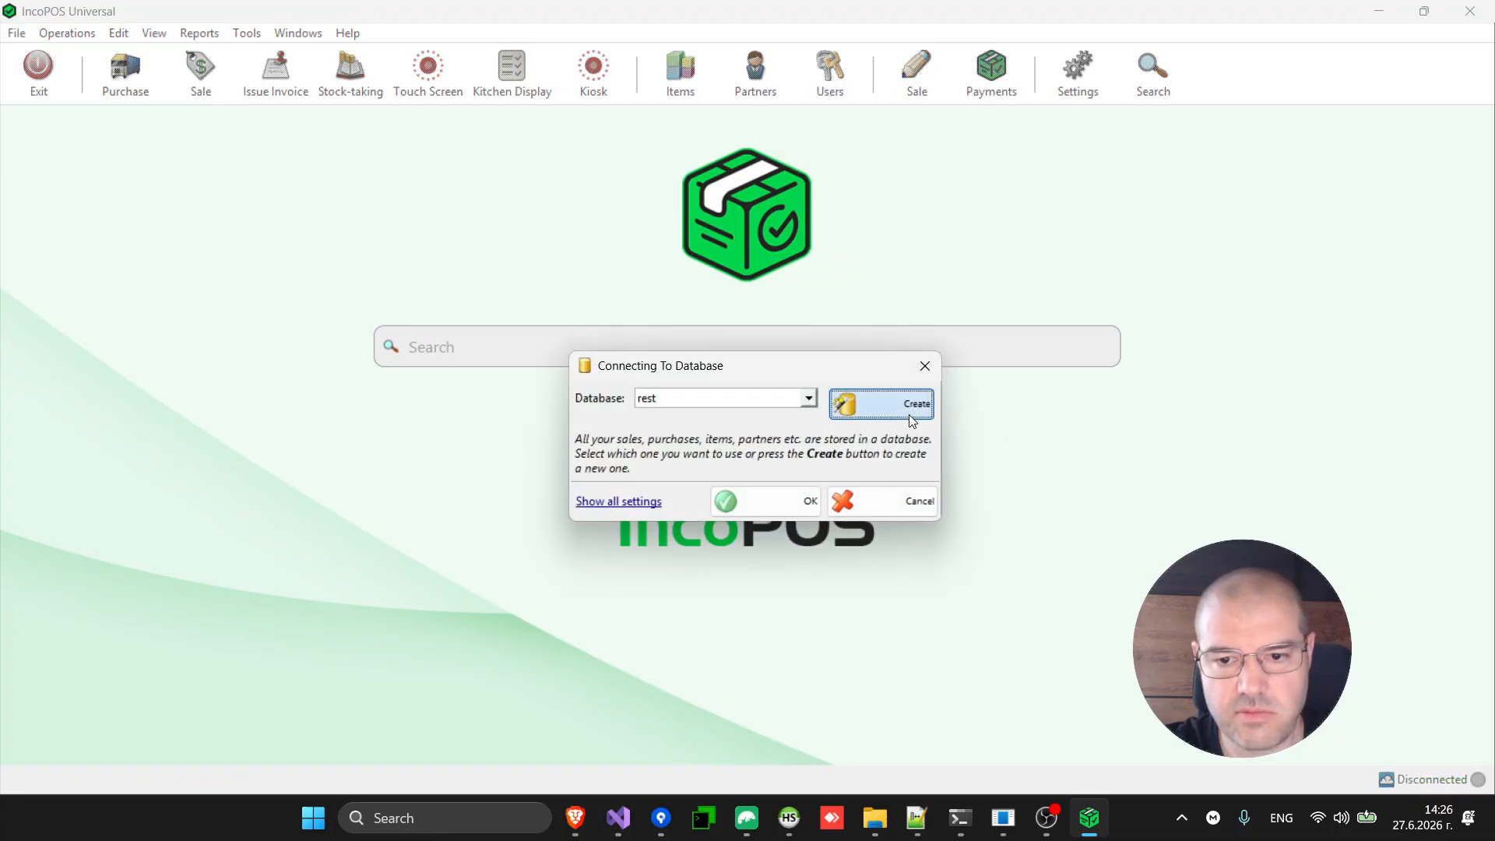
pyautogui.write('bar1')
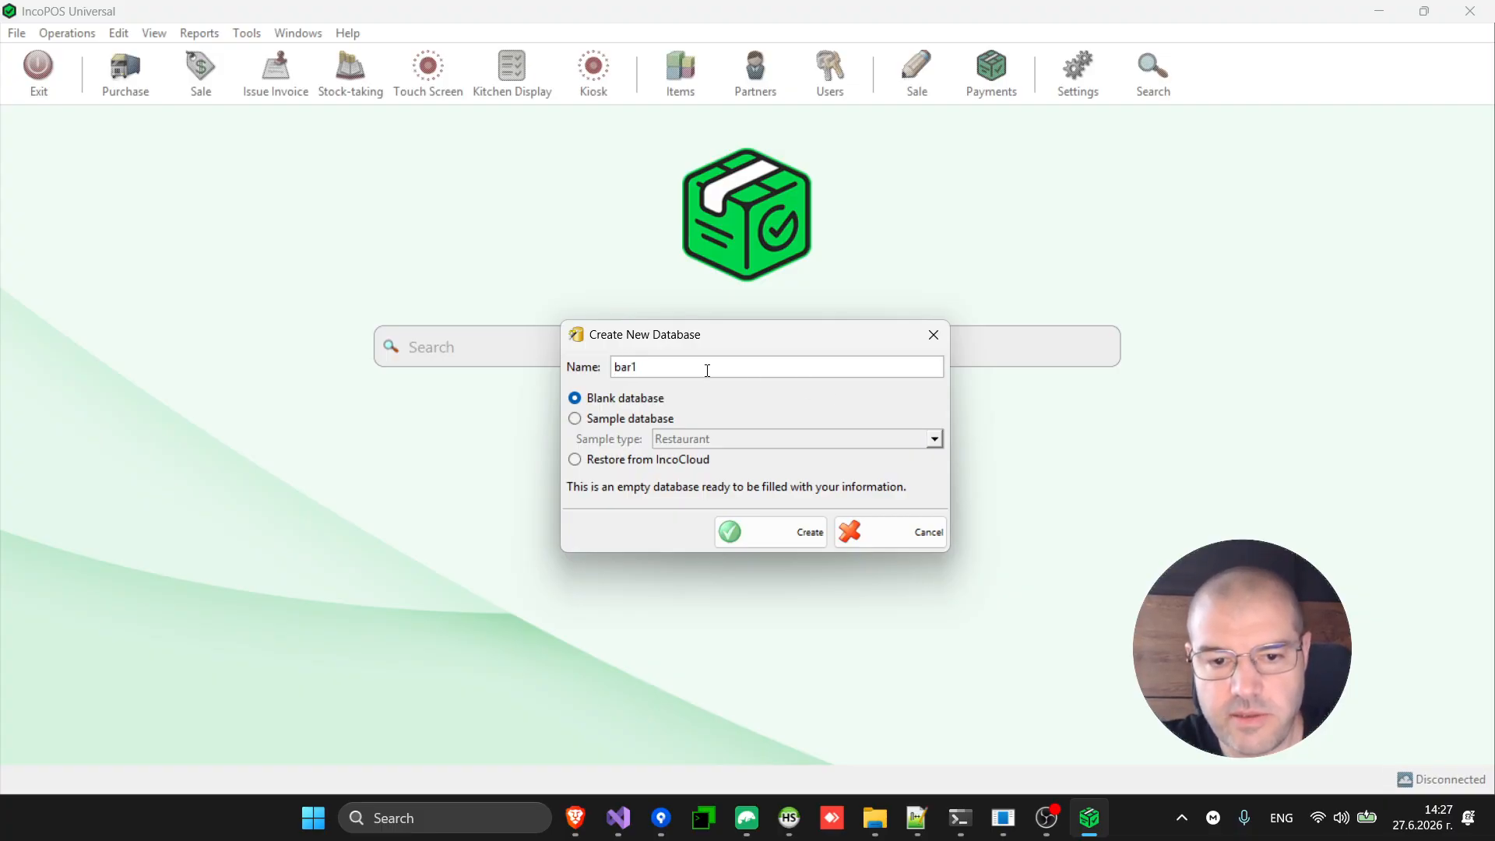
pyautogui.click(749, 537)
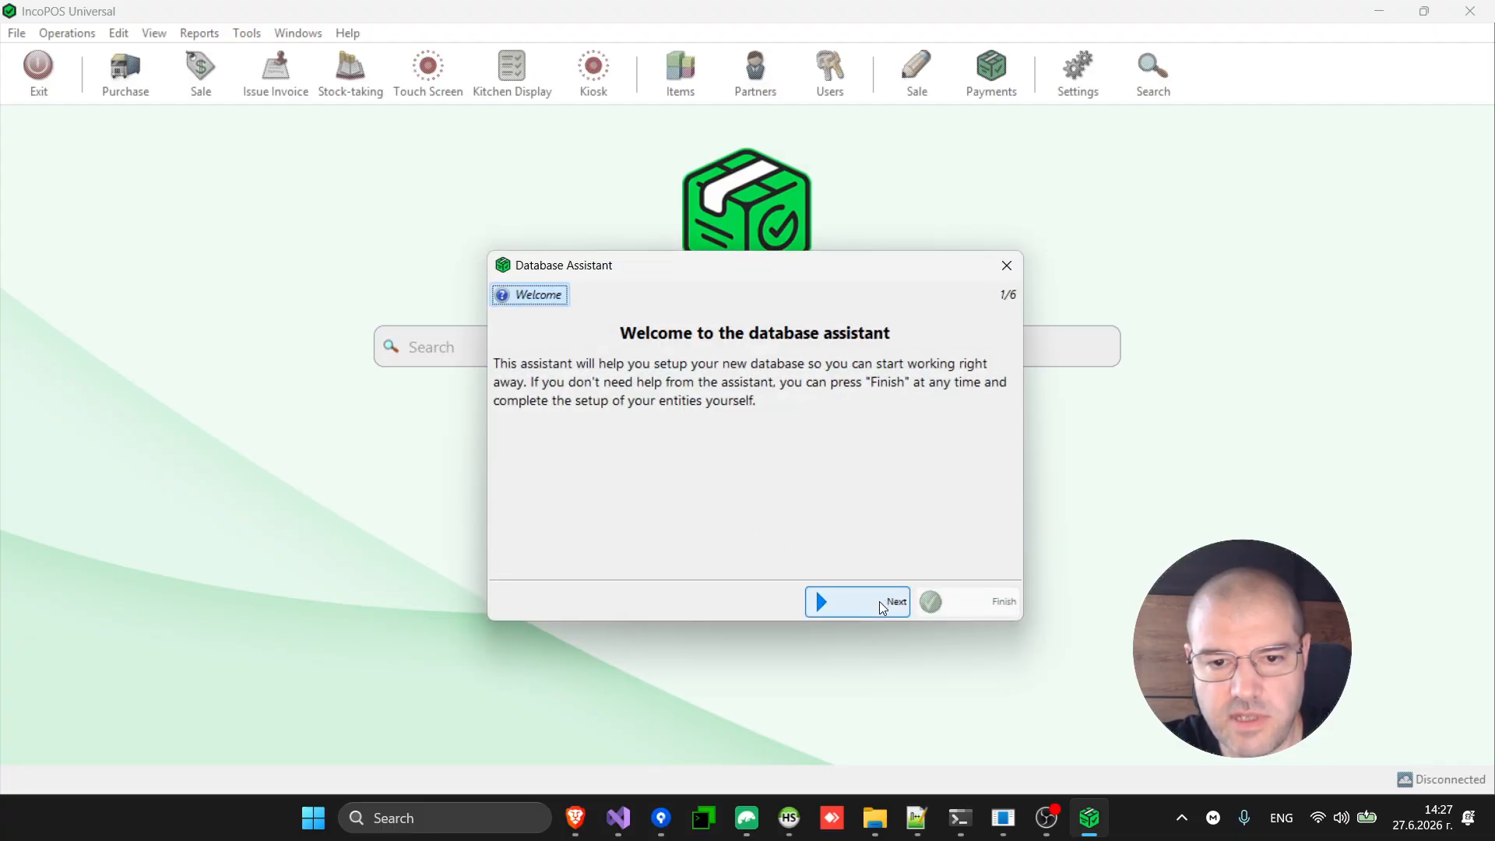
# Choose Restaurant as the business type and reach the country step with Other selected.
pyautogui.click(879, 601)
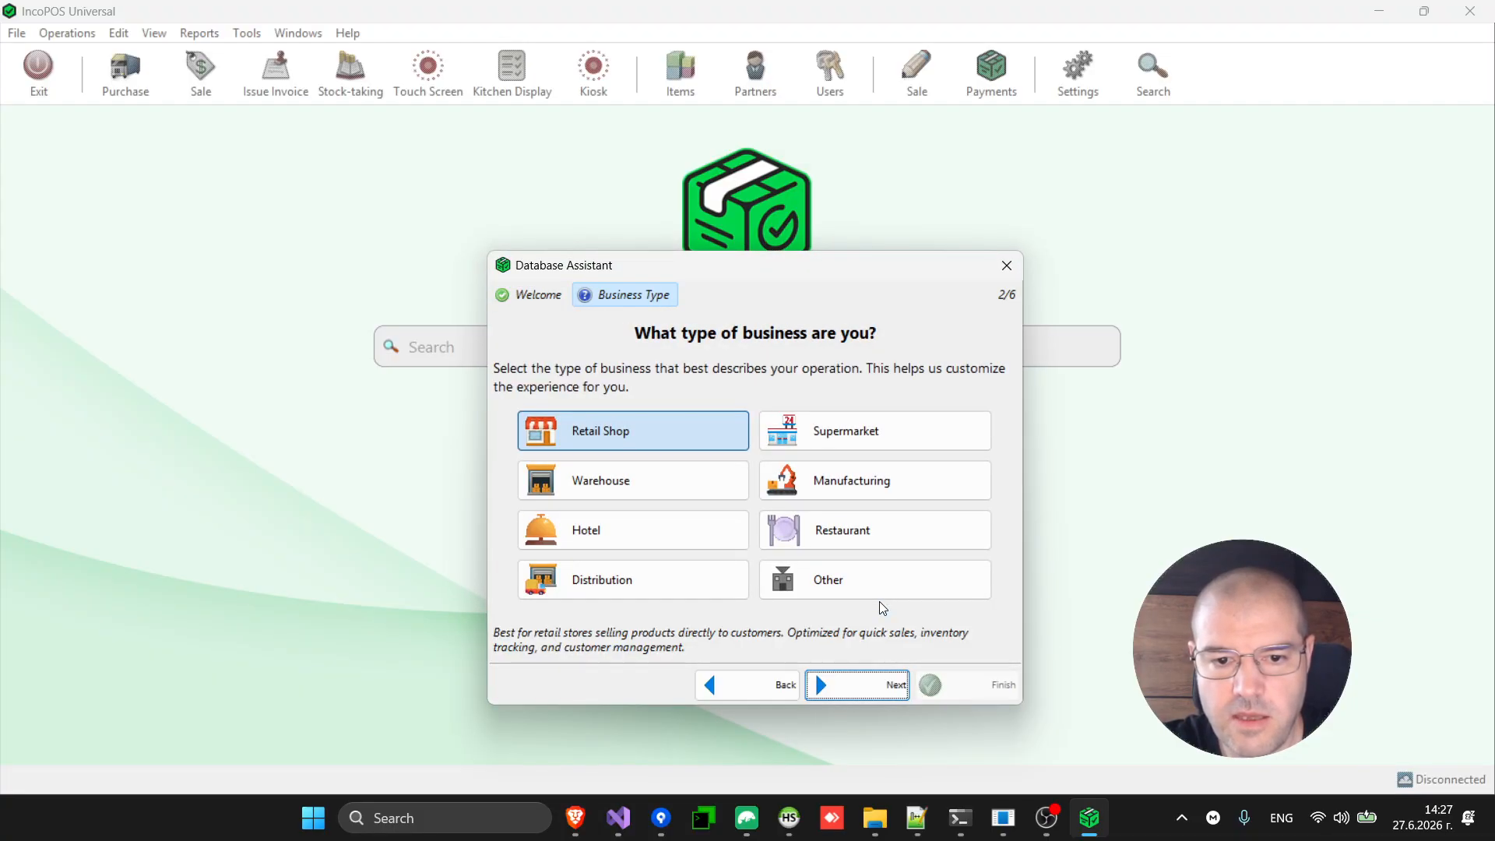
pyautogui.click(834, 536)
pyautogui.click(835, 536)
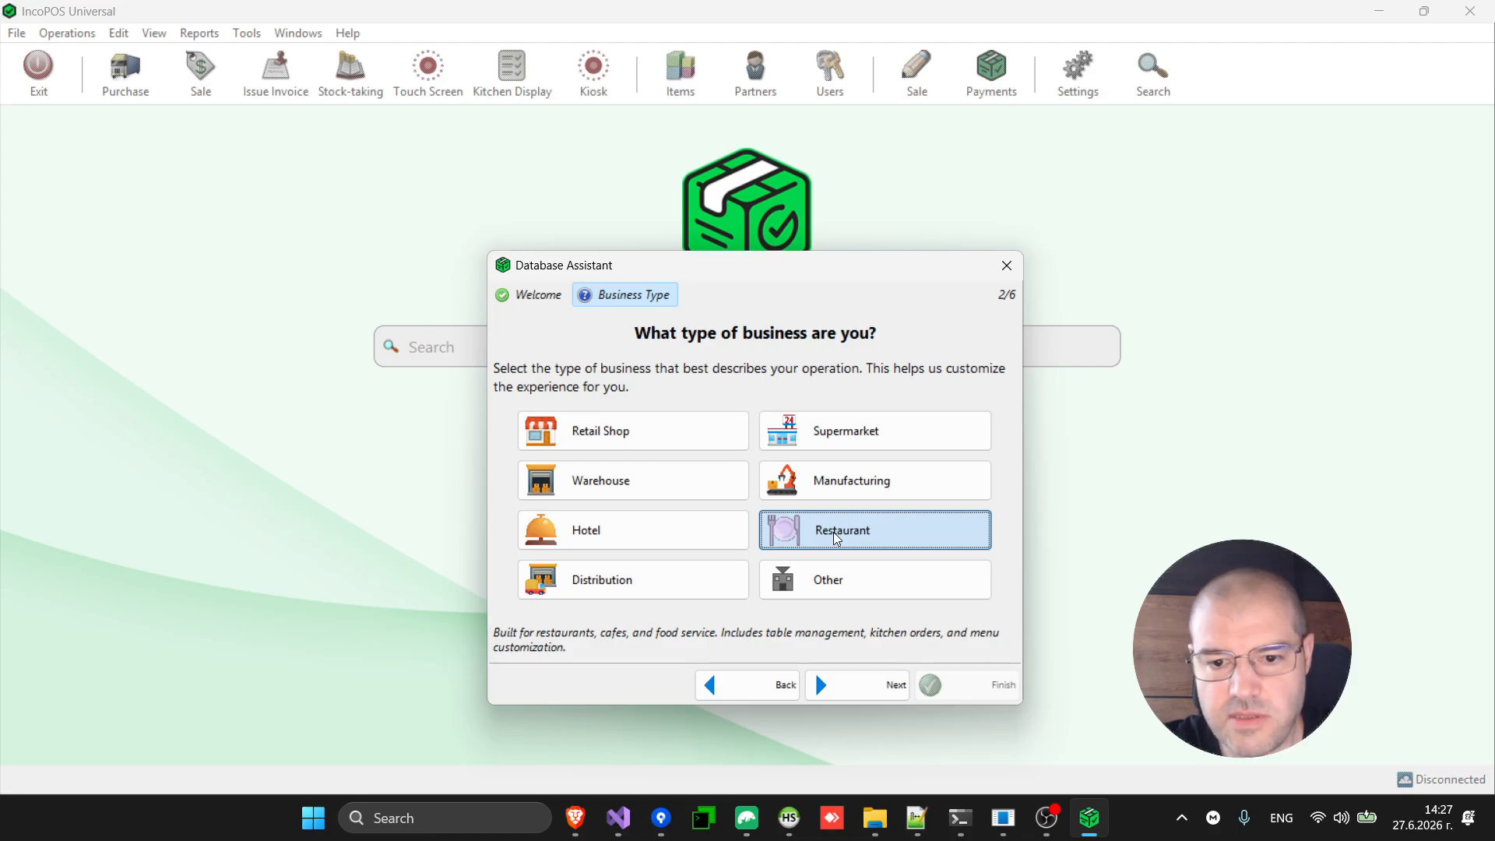
pyautogui.click(866, 695)
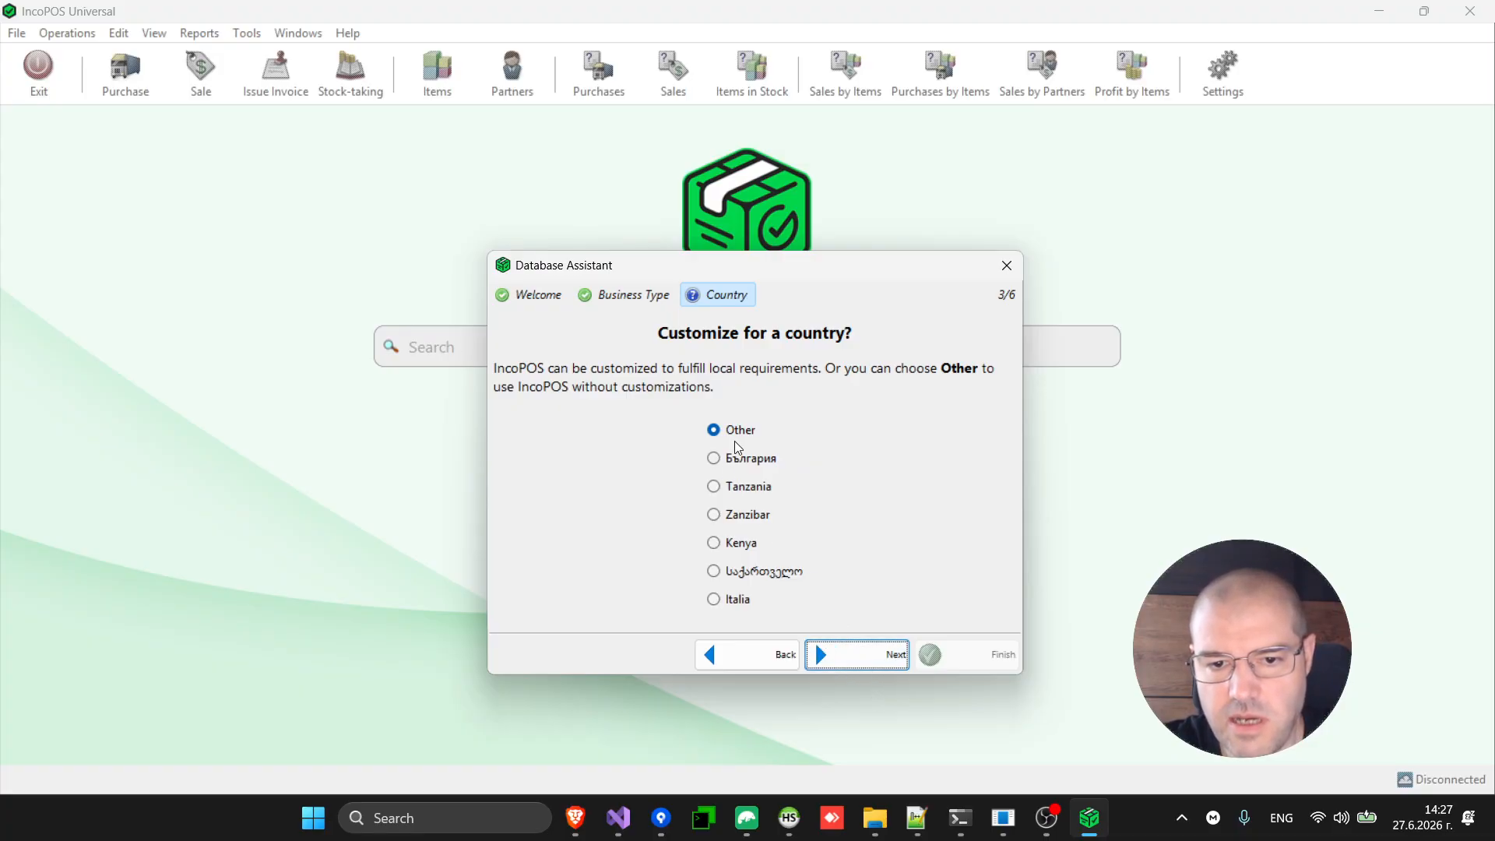
pyautogui.click(870, 654)
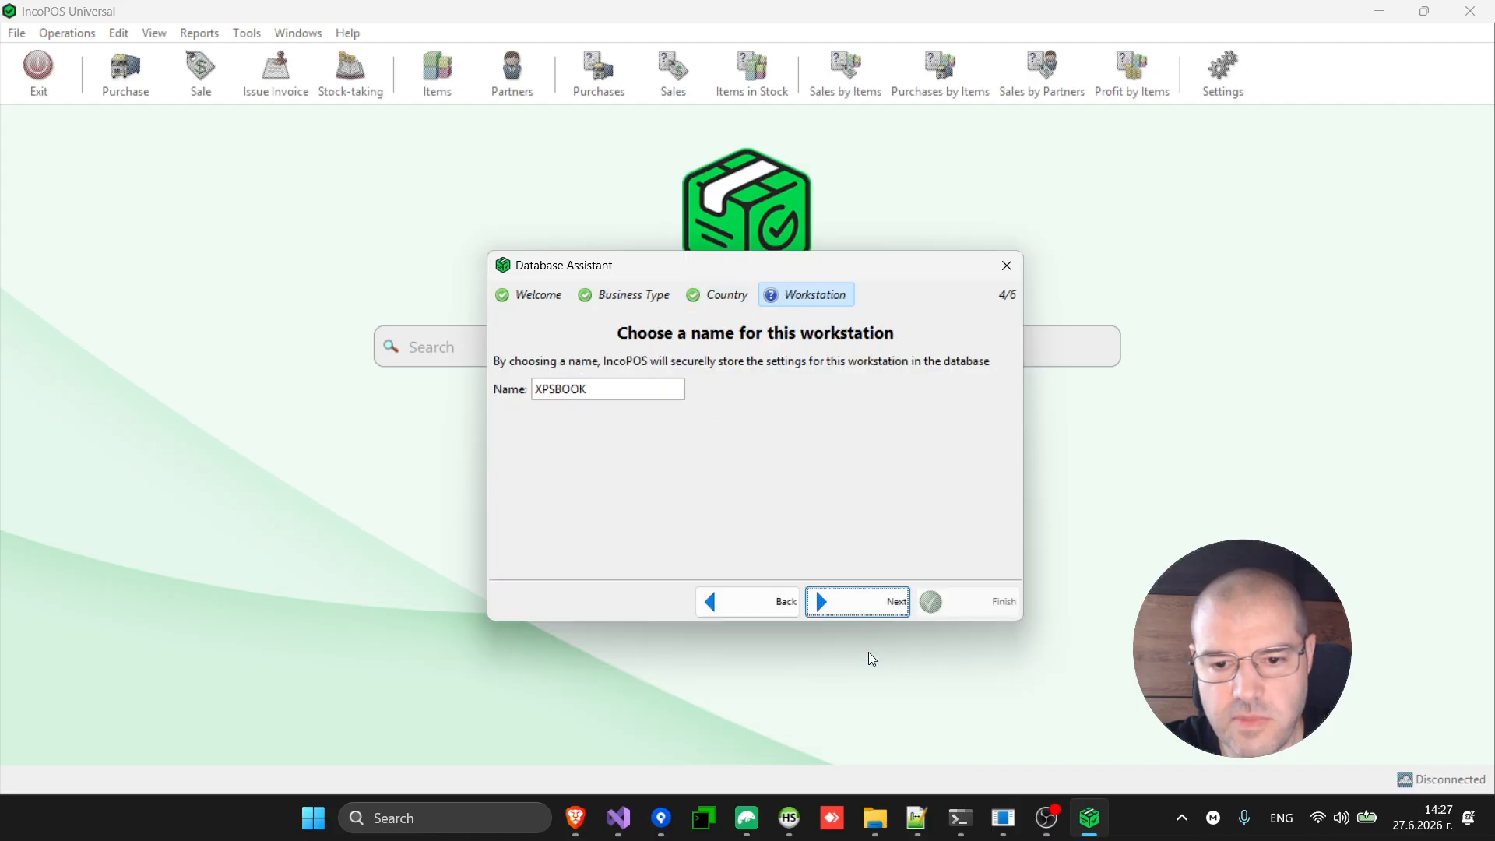
pyautogui.click(775, 604)
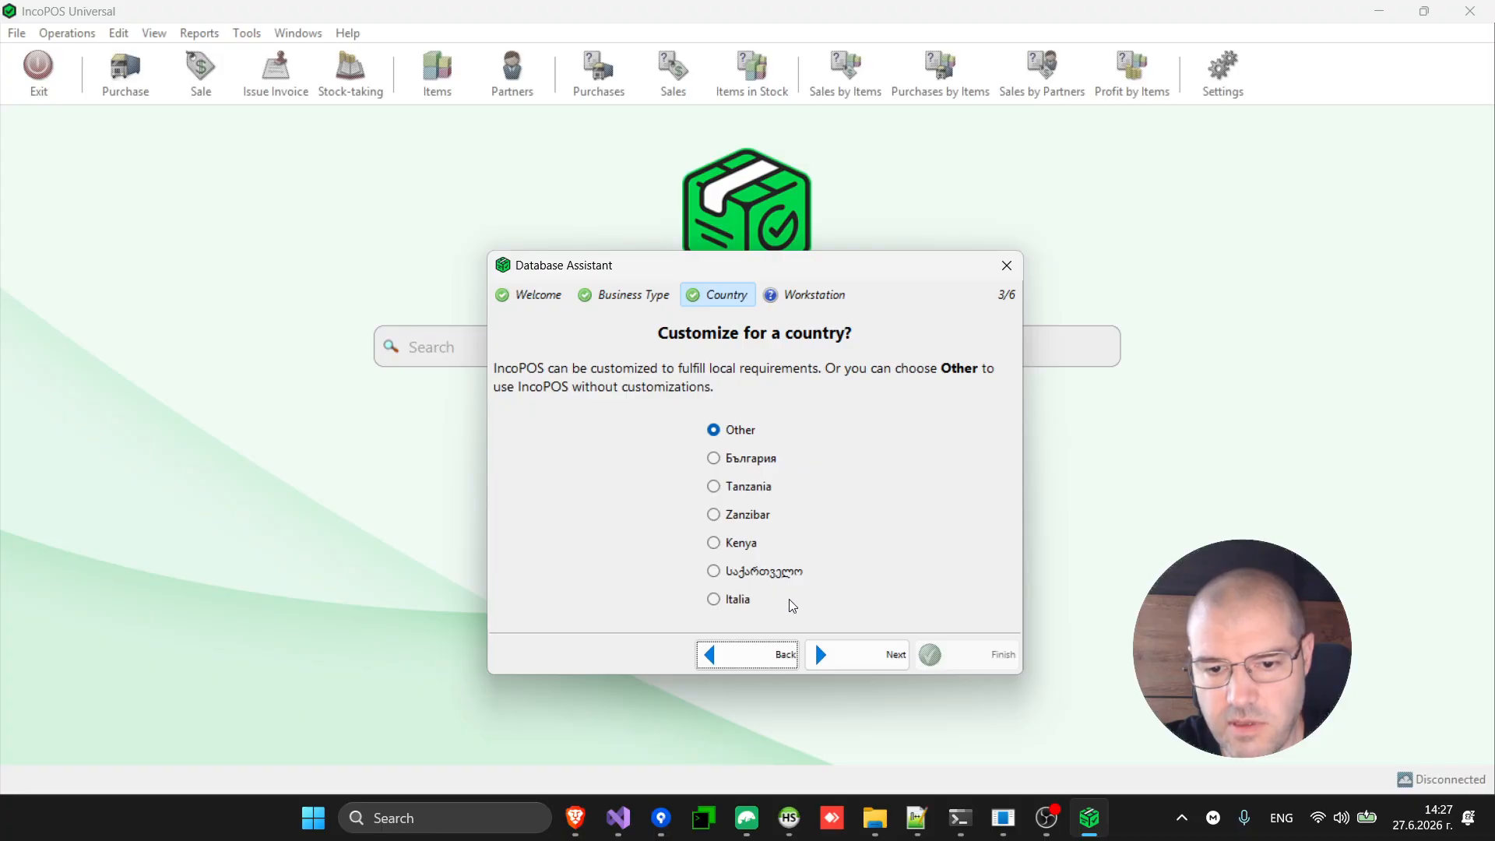
pyautogui.click(894, 658)
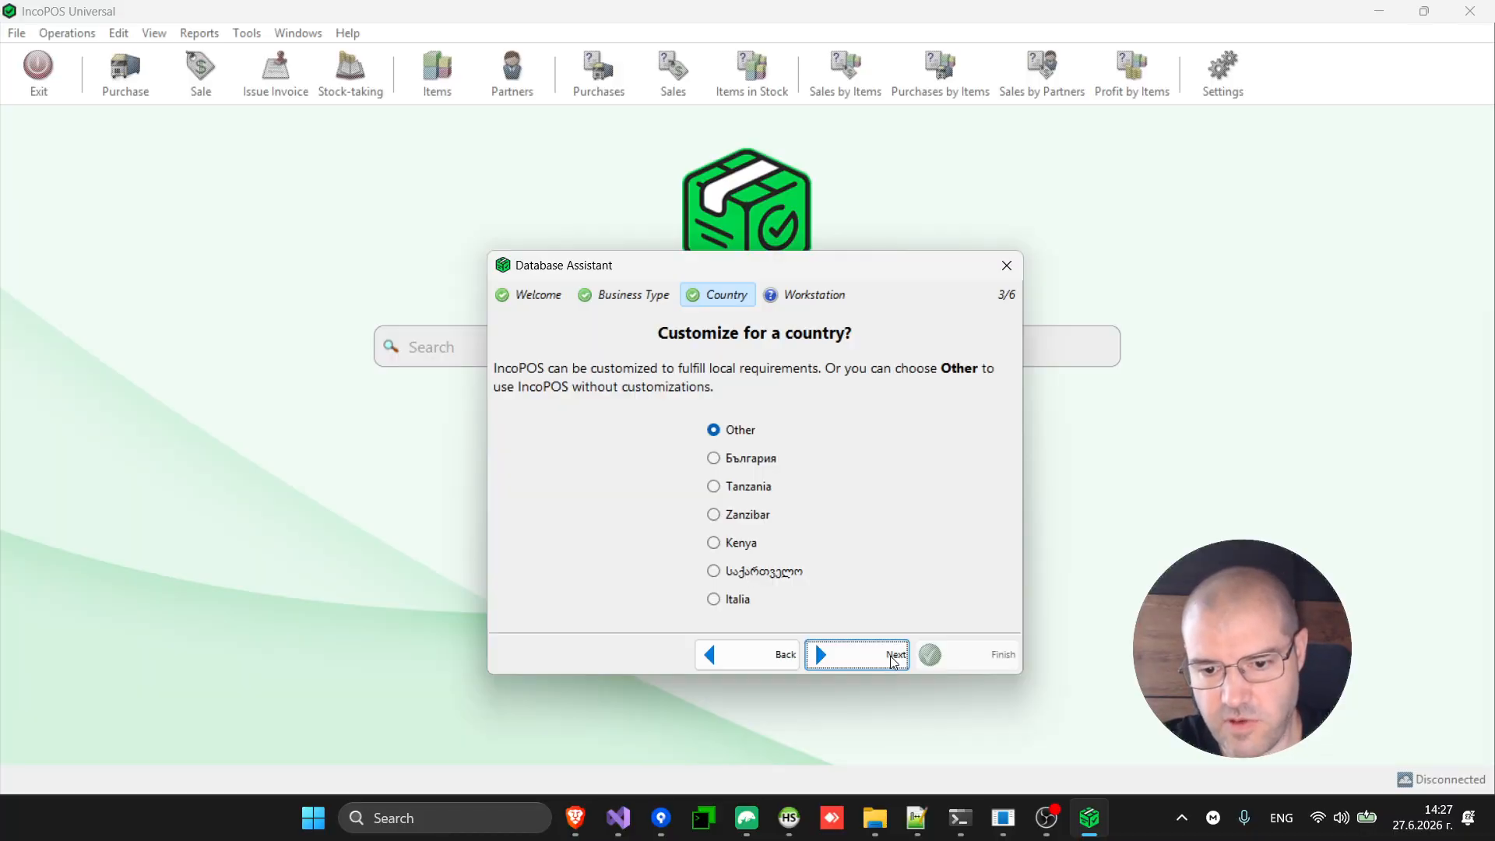
# Accept workstation XPSBOOK and VAT at 20% with prices including VAT.
pyautogui.click(893, 658)
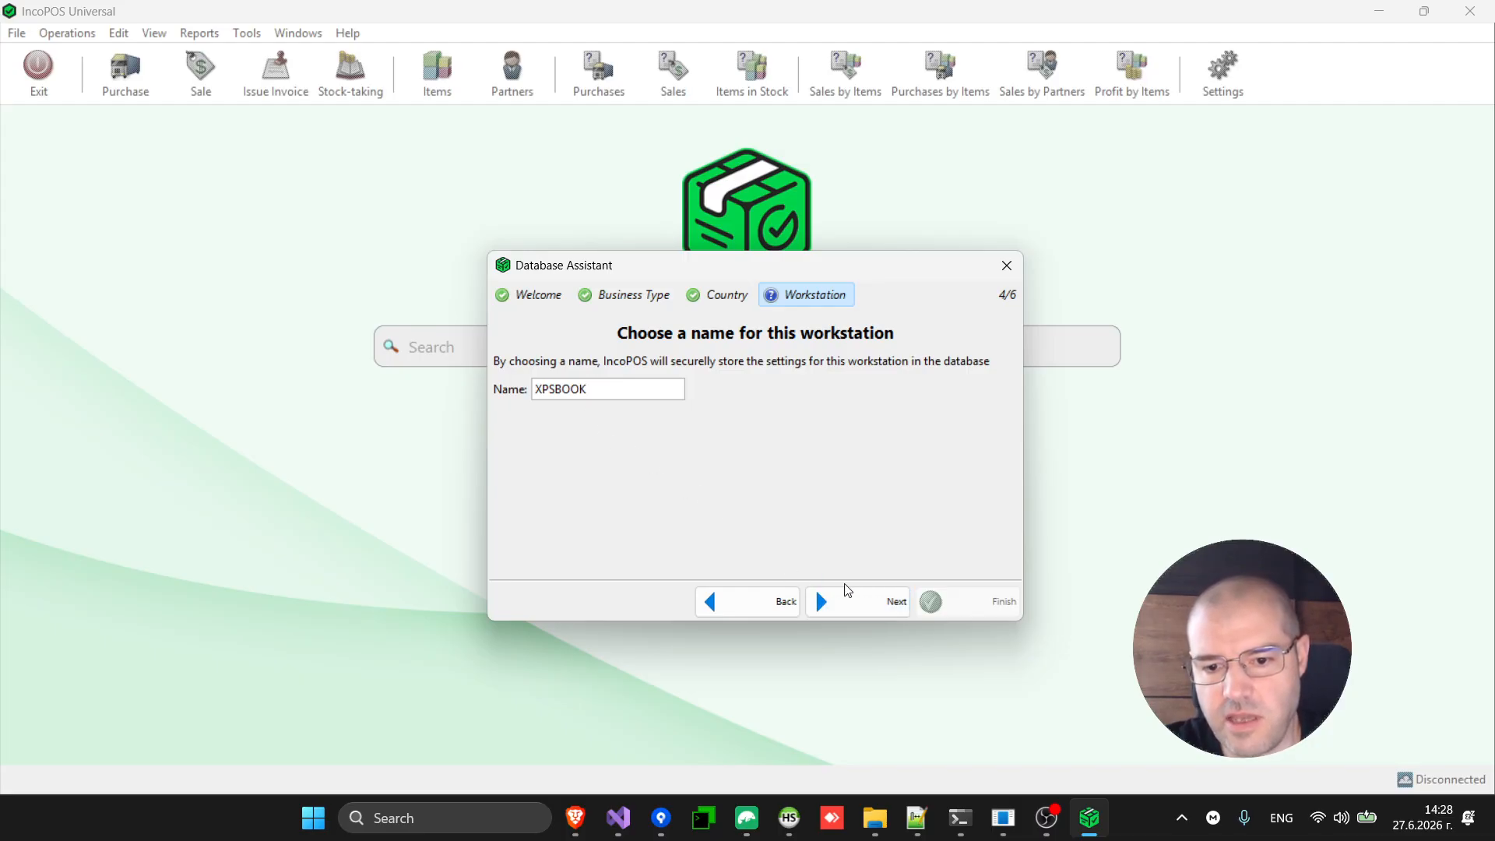
pyautogui.click(884, 601)
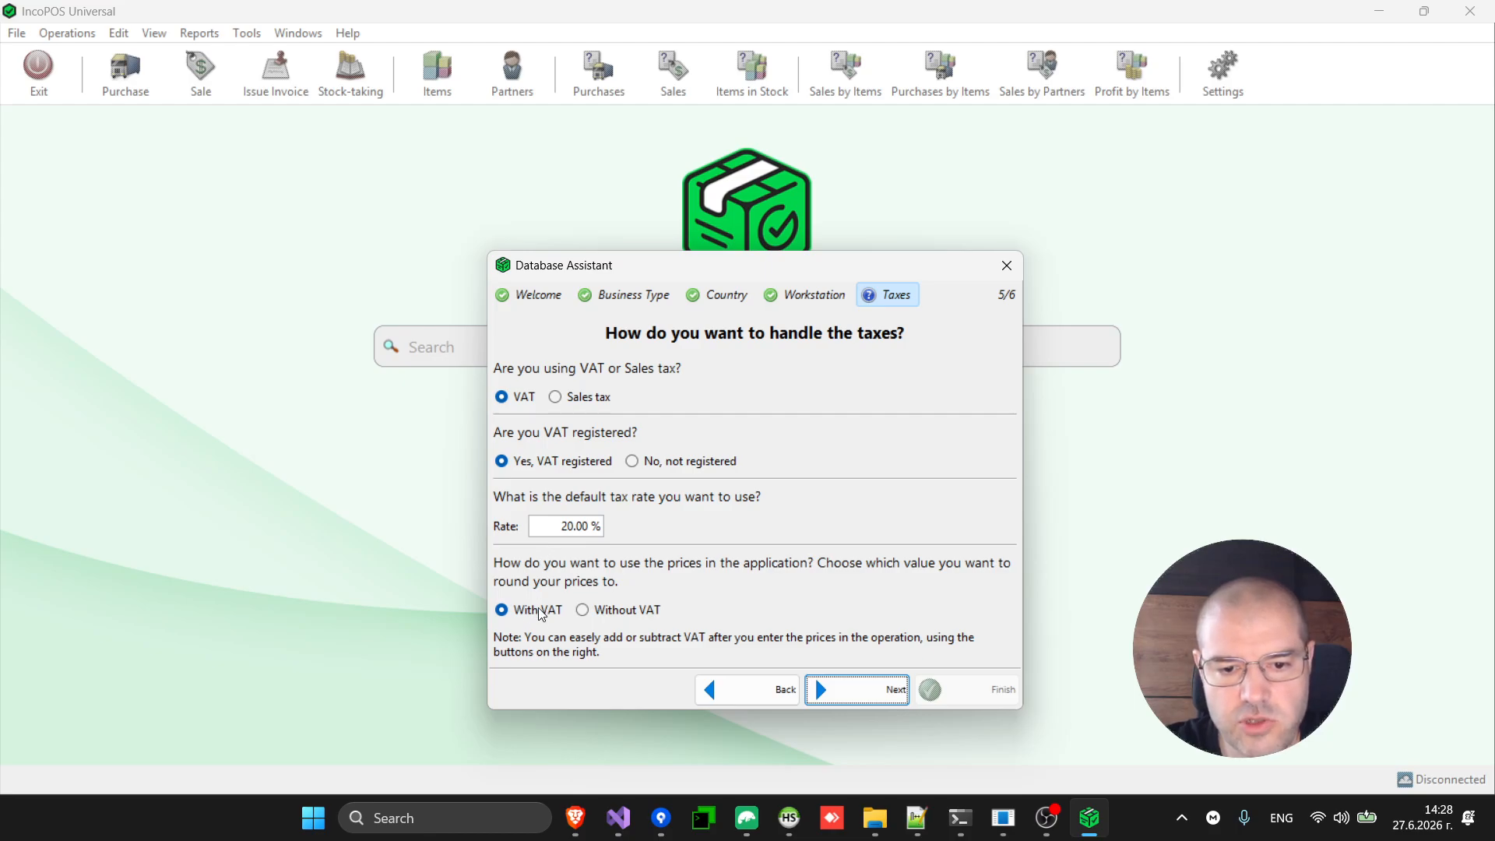
pyautogui.click(897, 691)
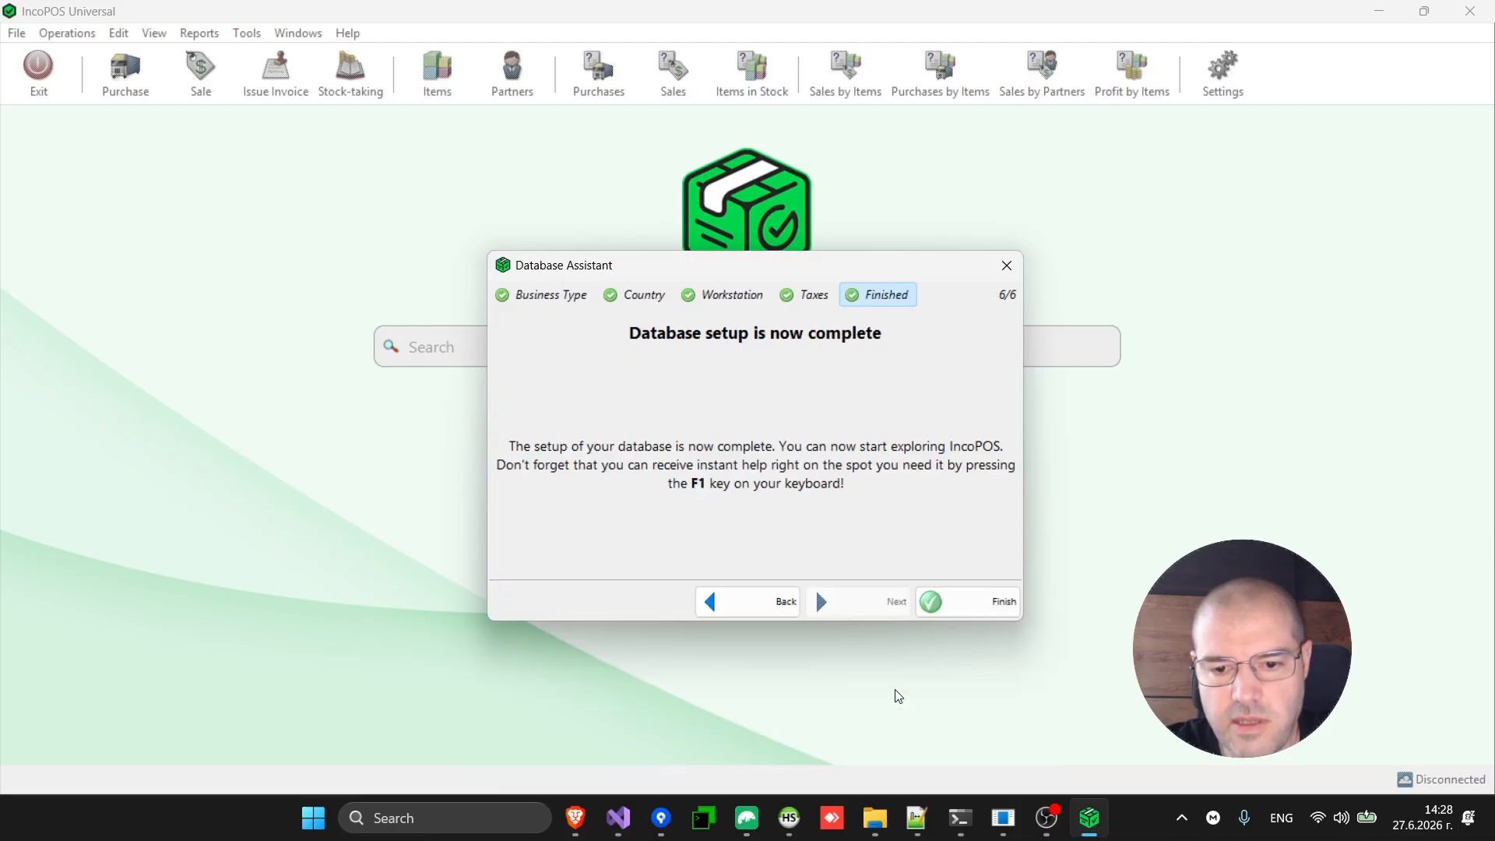
# Finish the Database Assistant and bring up the Locations setup from Getting Started.
pyautogui.click(973, 610)
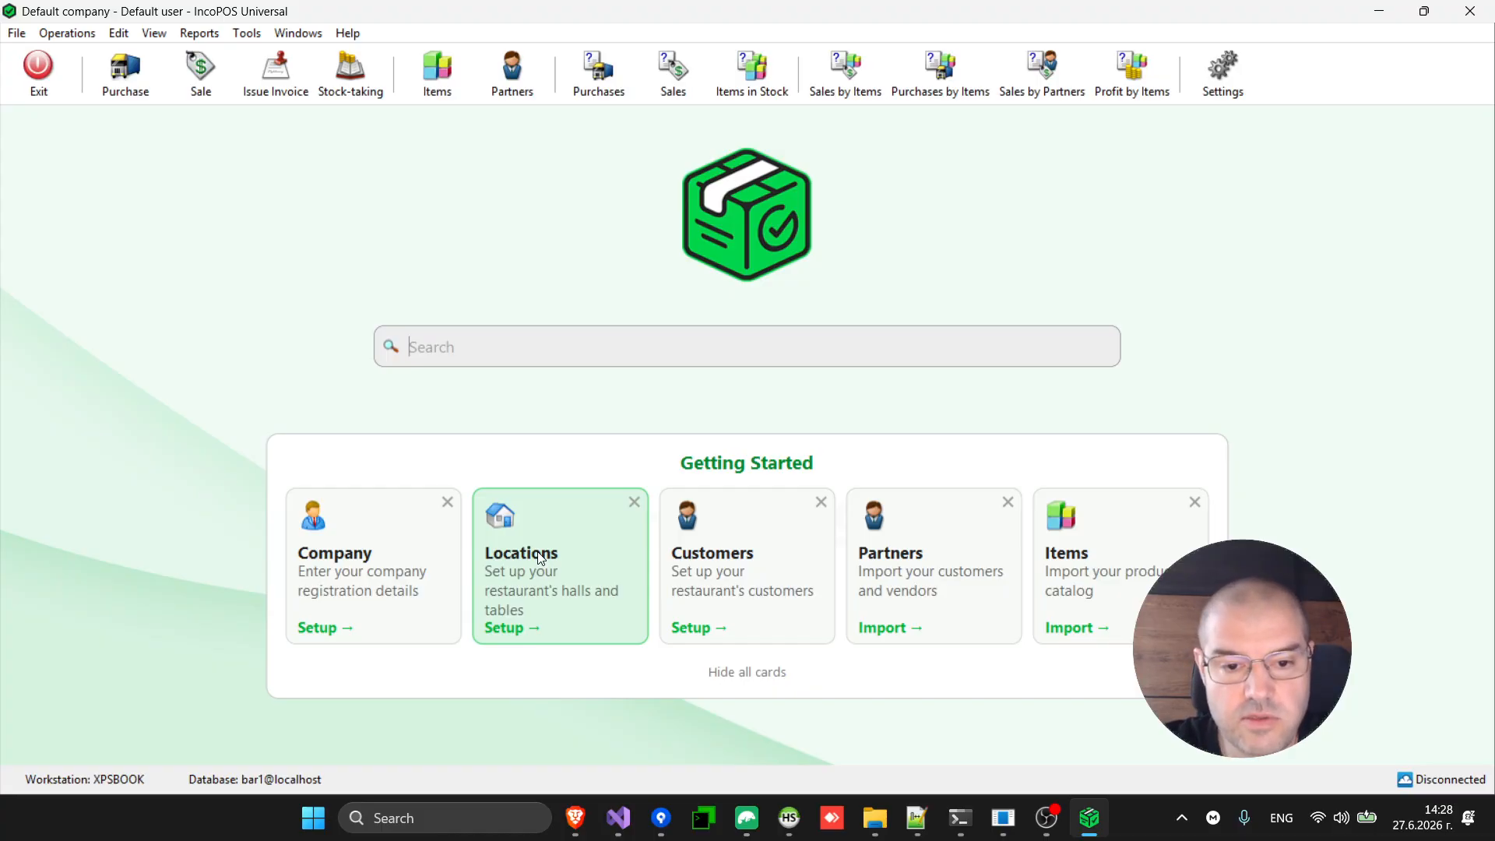
pyautogui.click(571, 575)
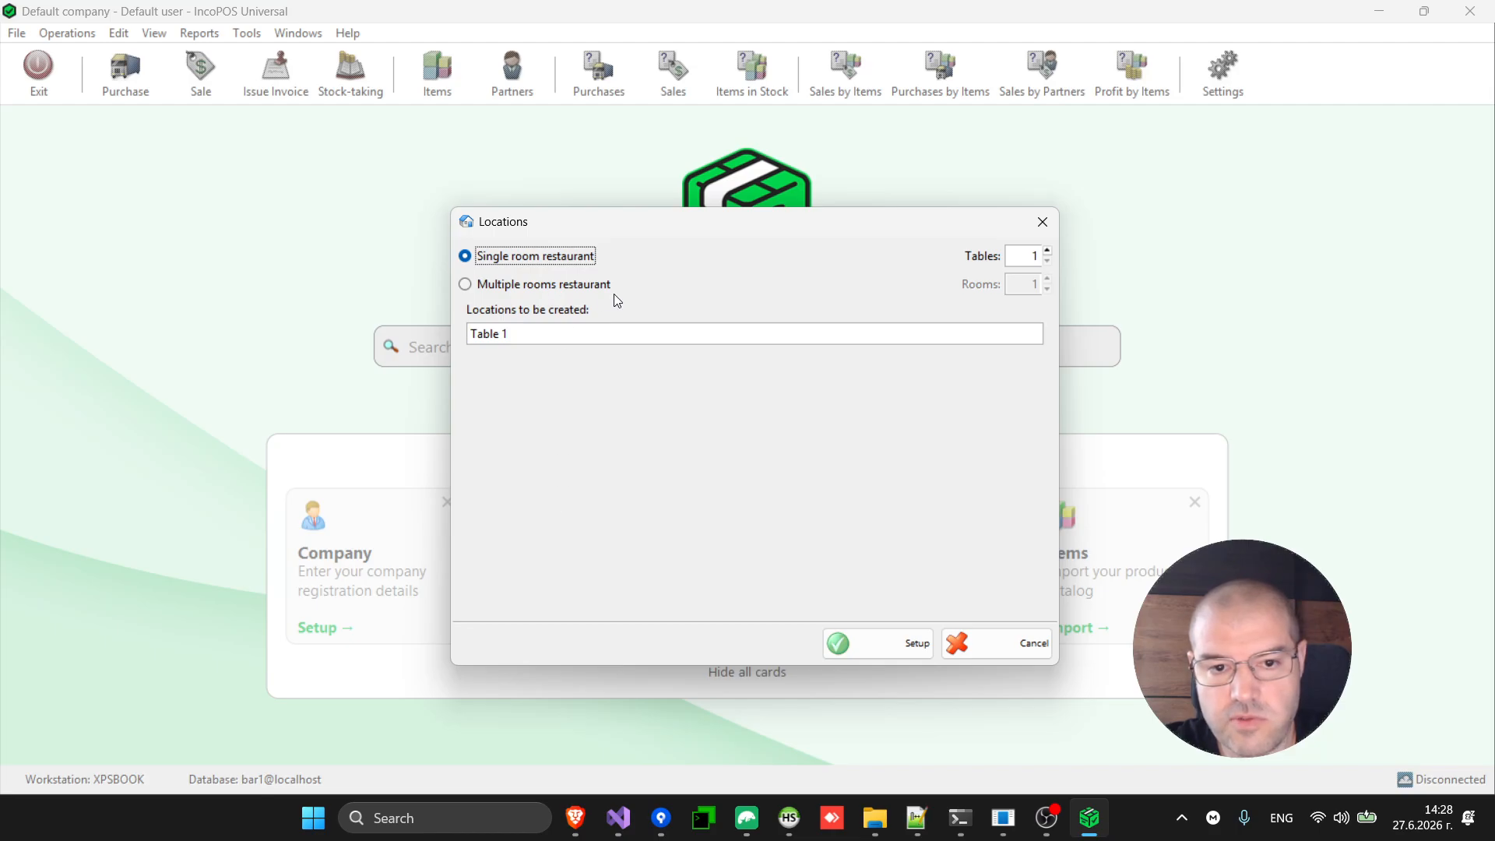
# Set up a single-room restaurant with 16 tables, Table 1 to Table 16.
pyautogui.click(534, 284)
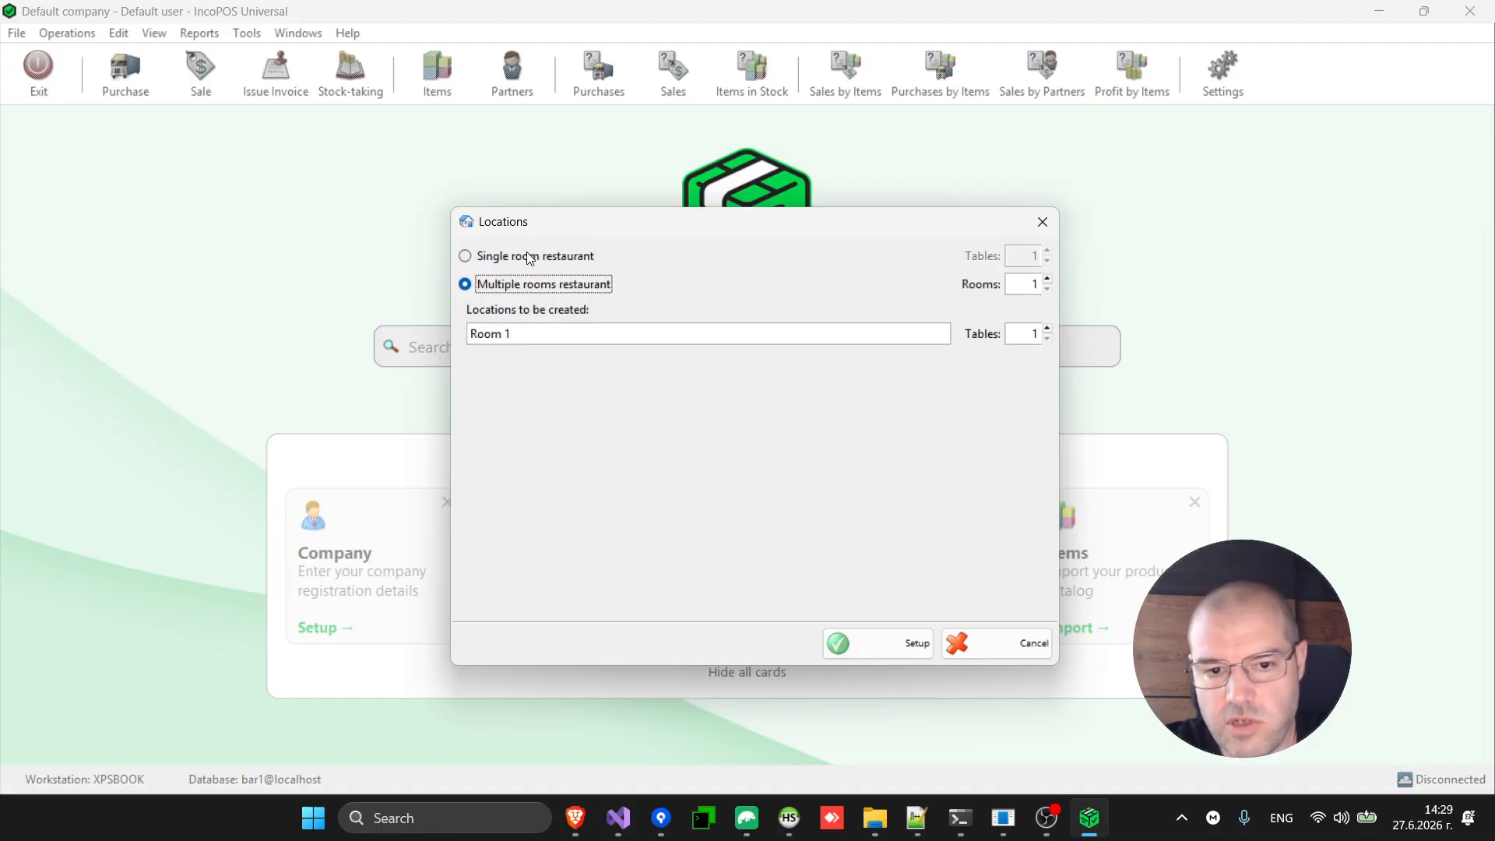
pyautogui.click(528, 258)
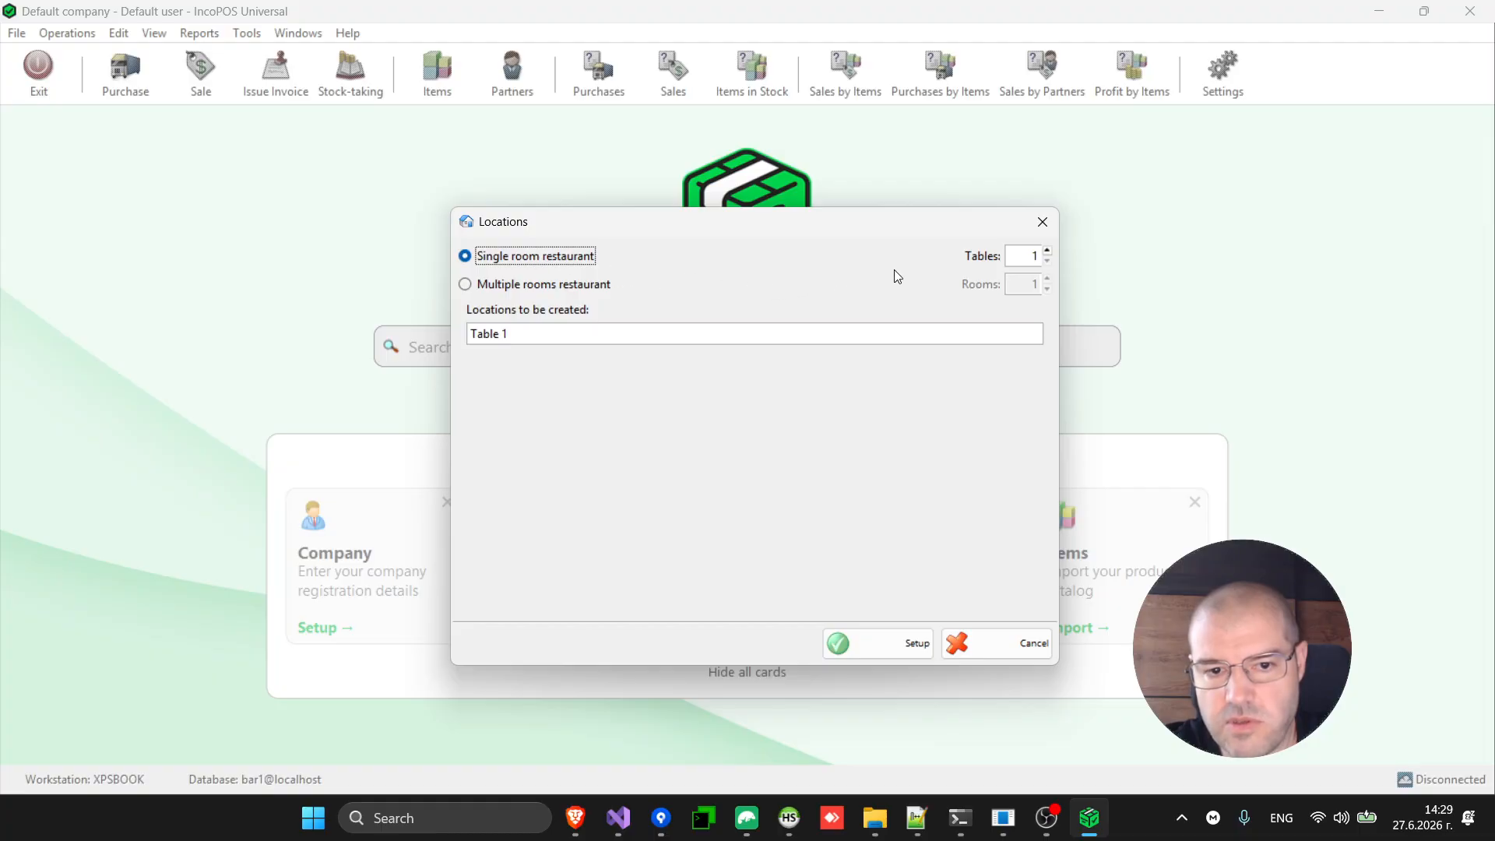
pyautogui.click(1028, 256)
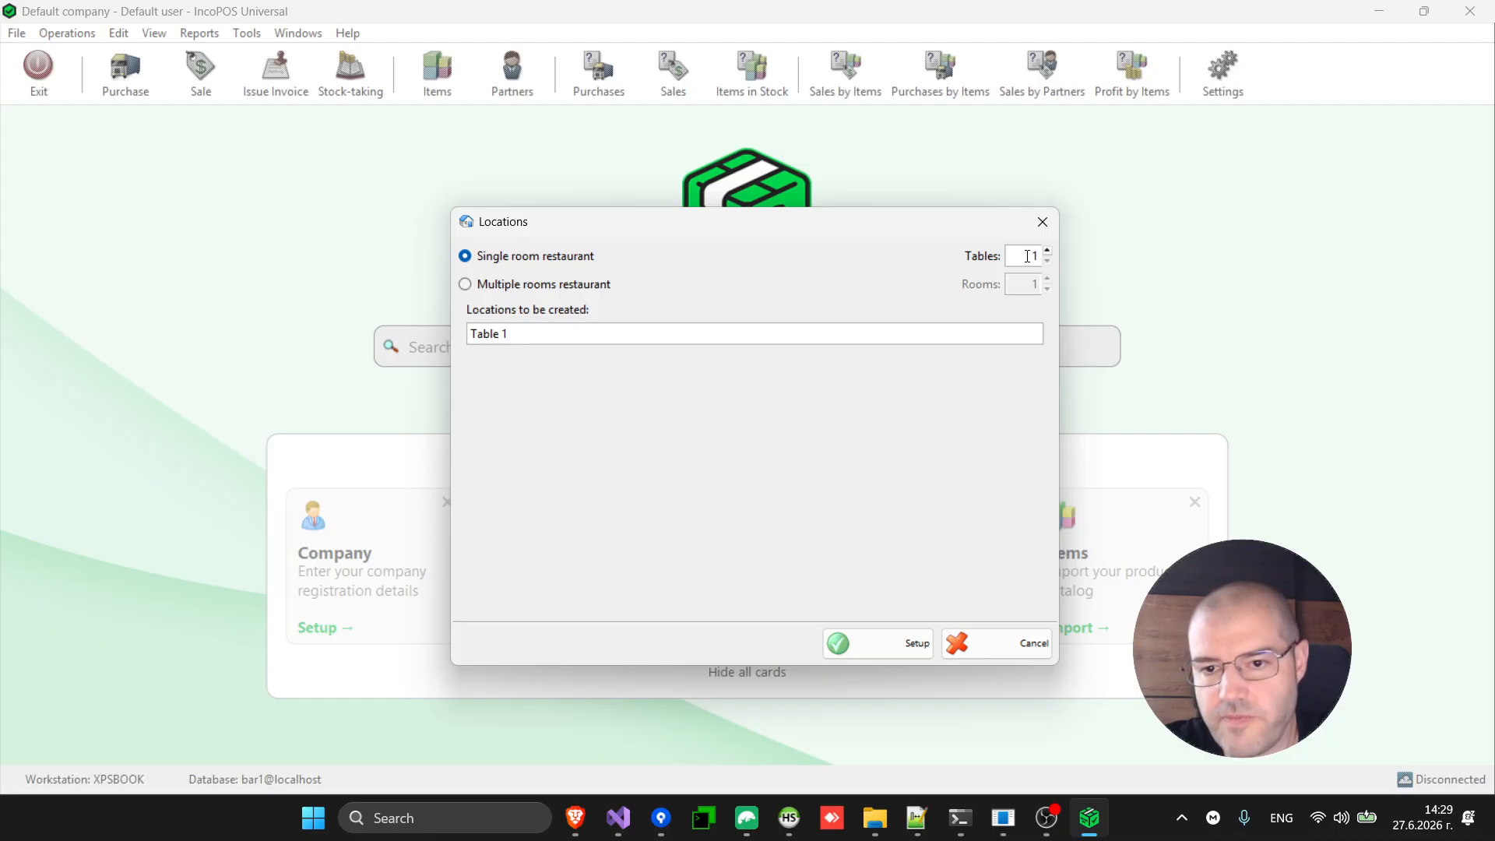
pyautogui.write('5')
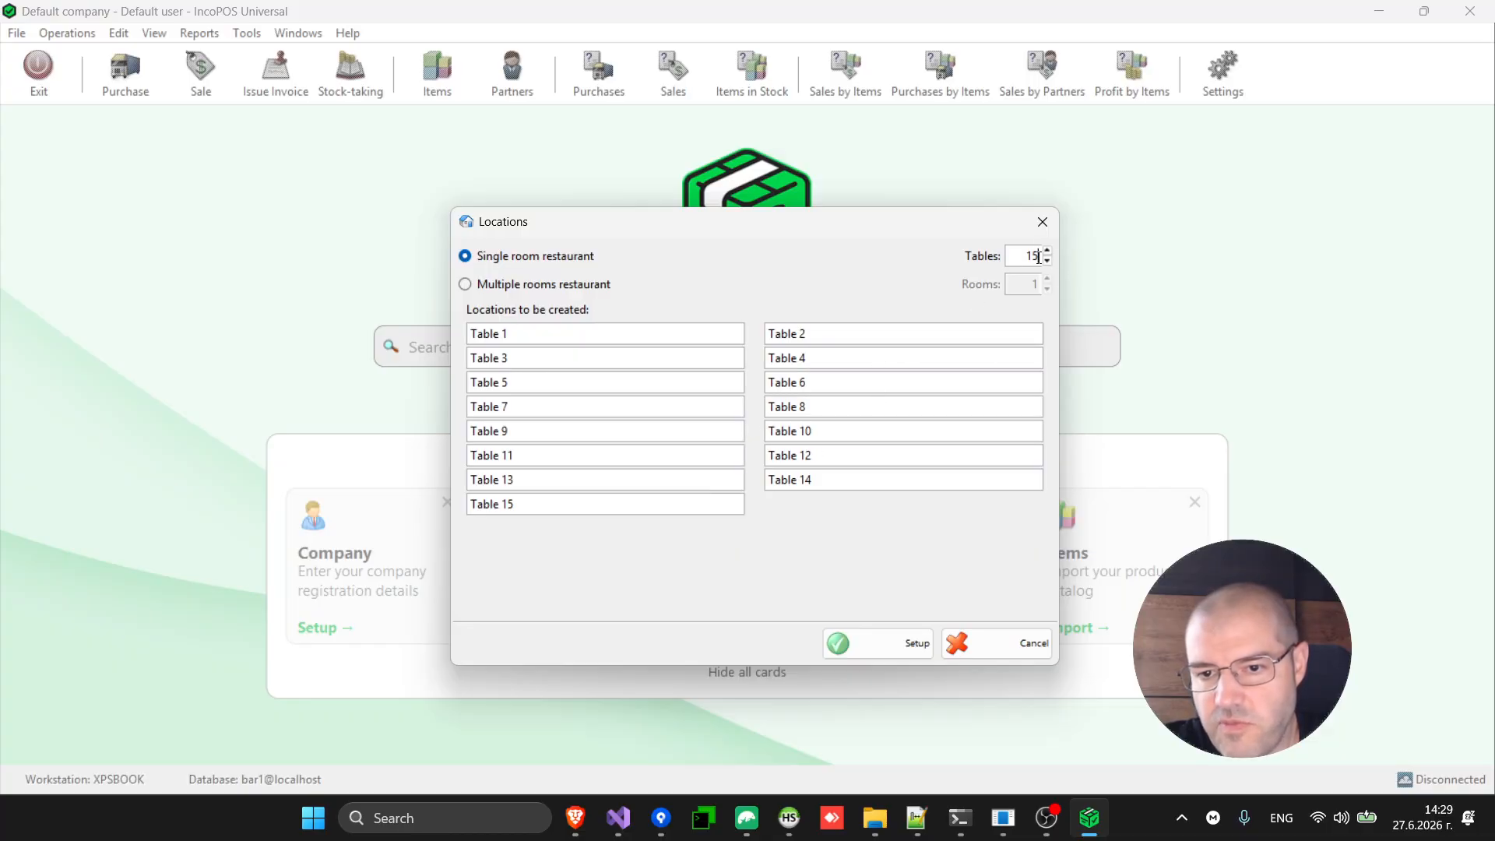
pyautogui.press('BackSpace')
pyautogui.write('6')
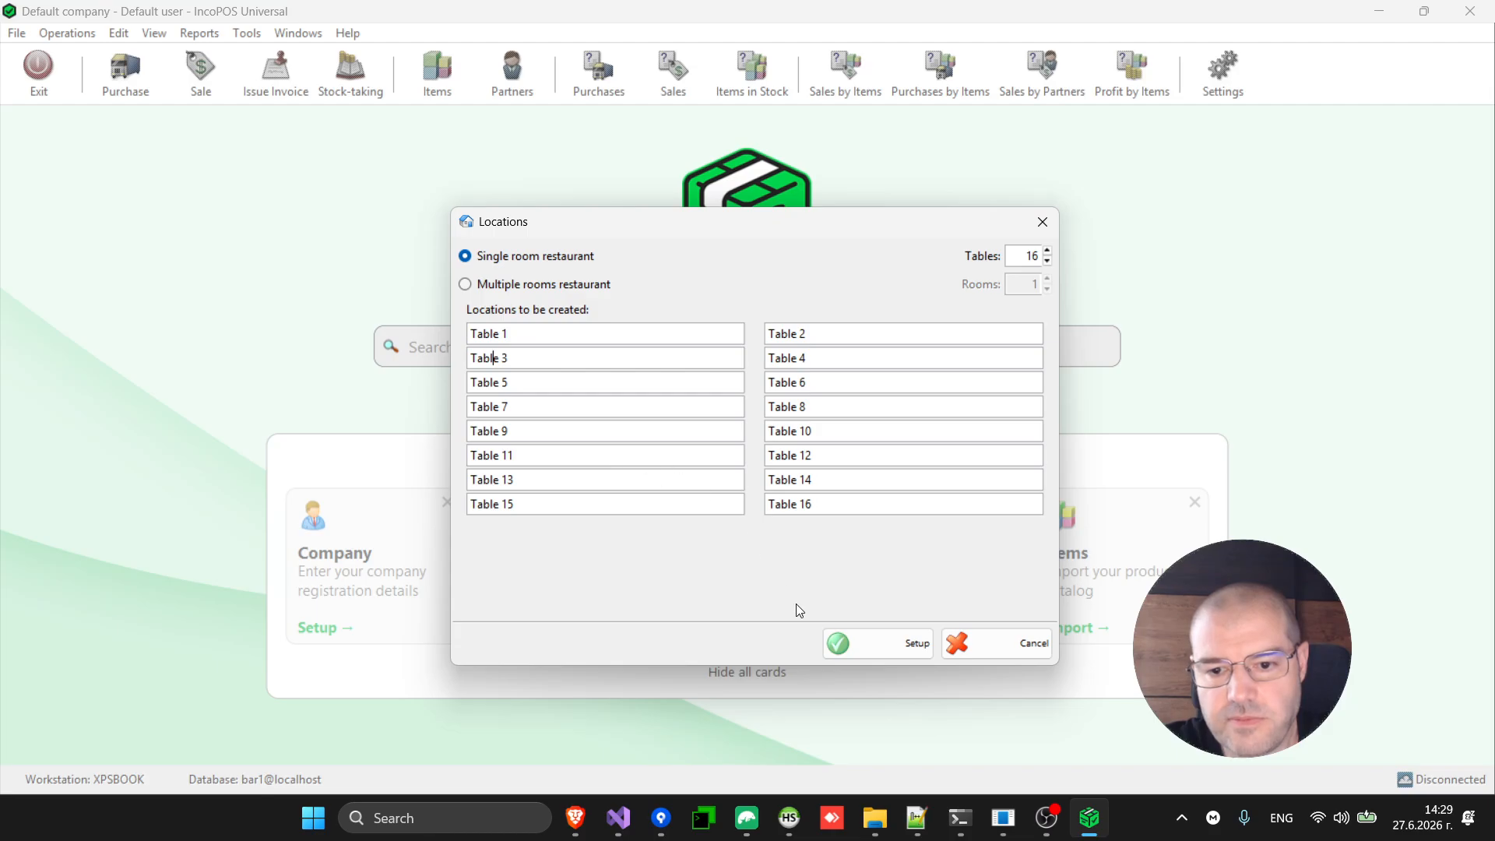
pyautogui.click(557, 290)
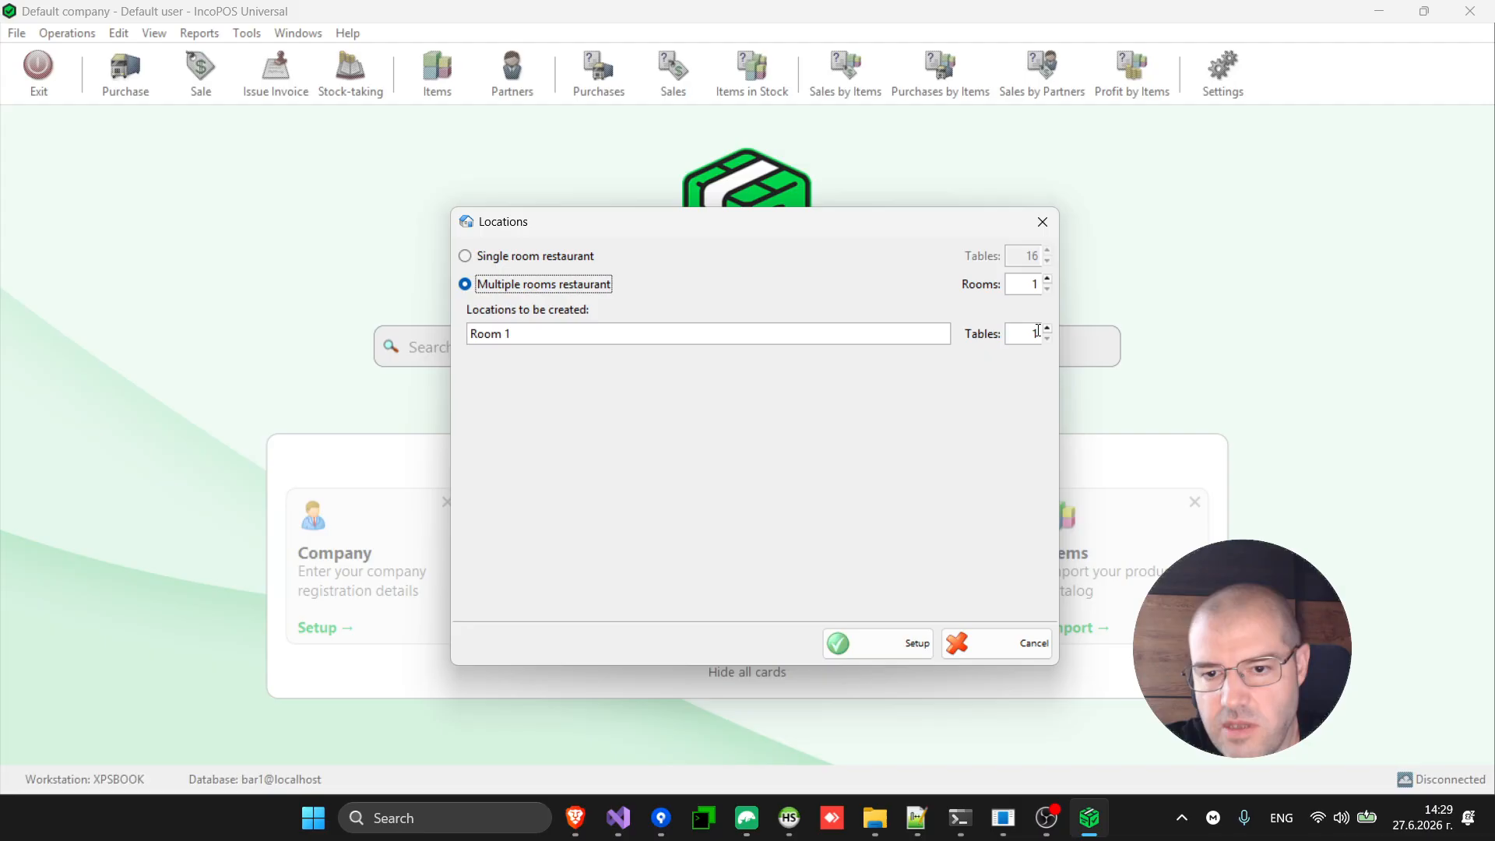
pyautogui.click(549, 258)
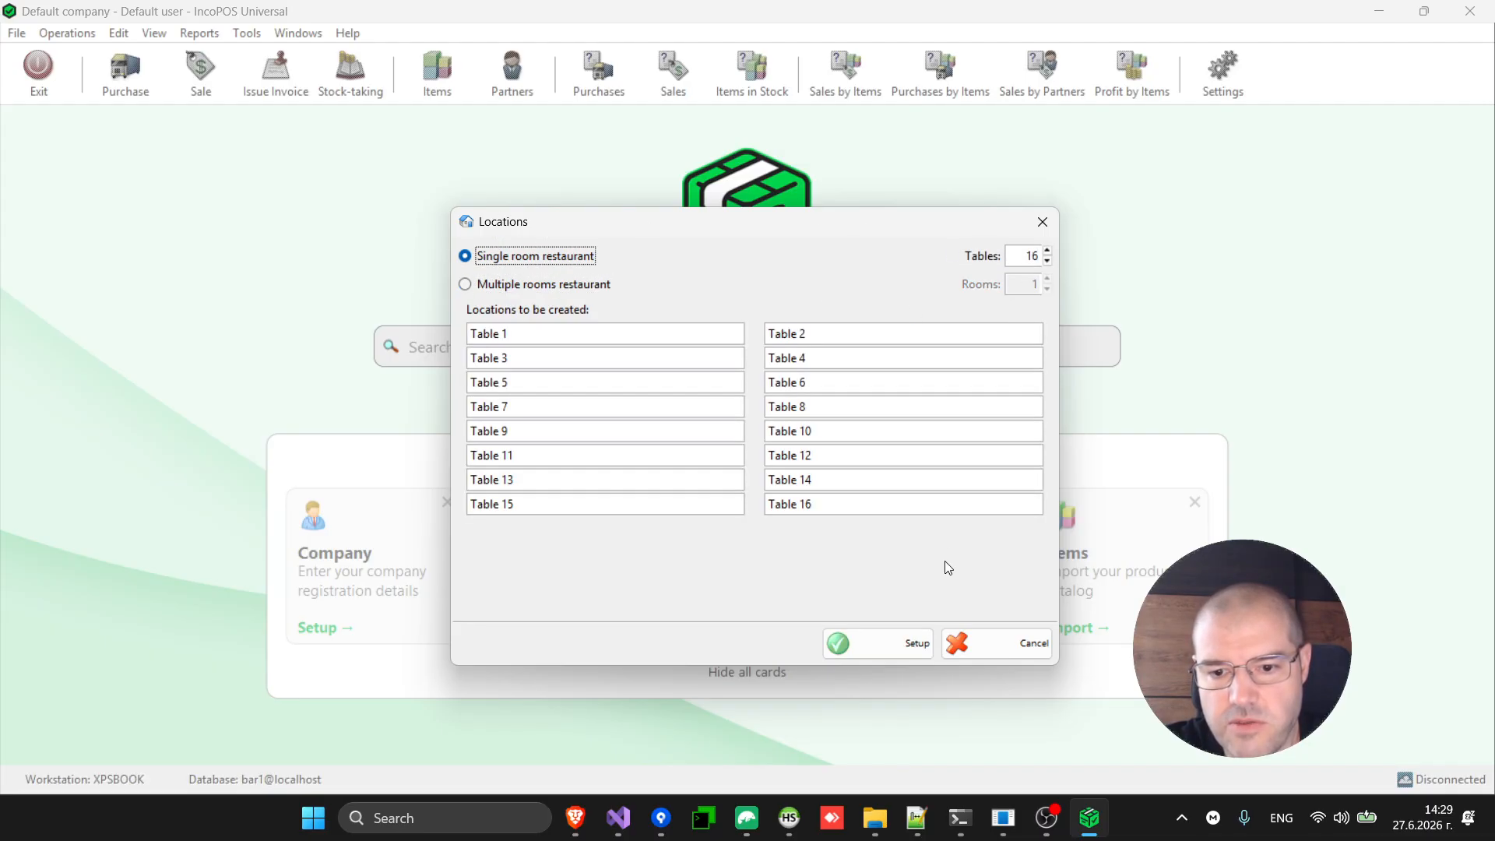
pyautogui.click(899, 645)
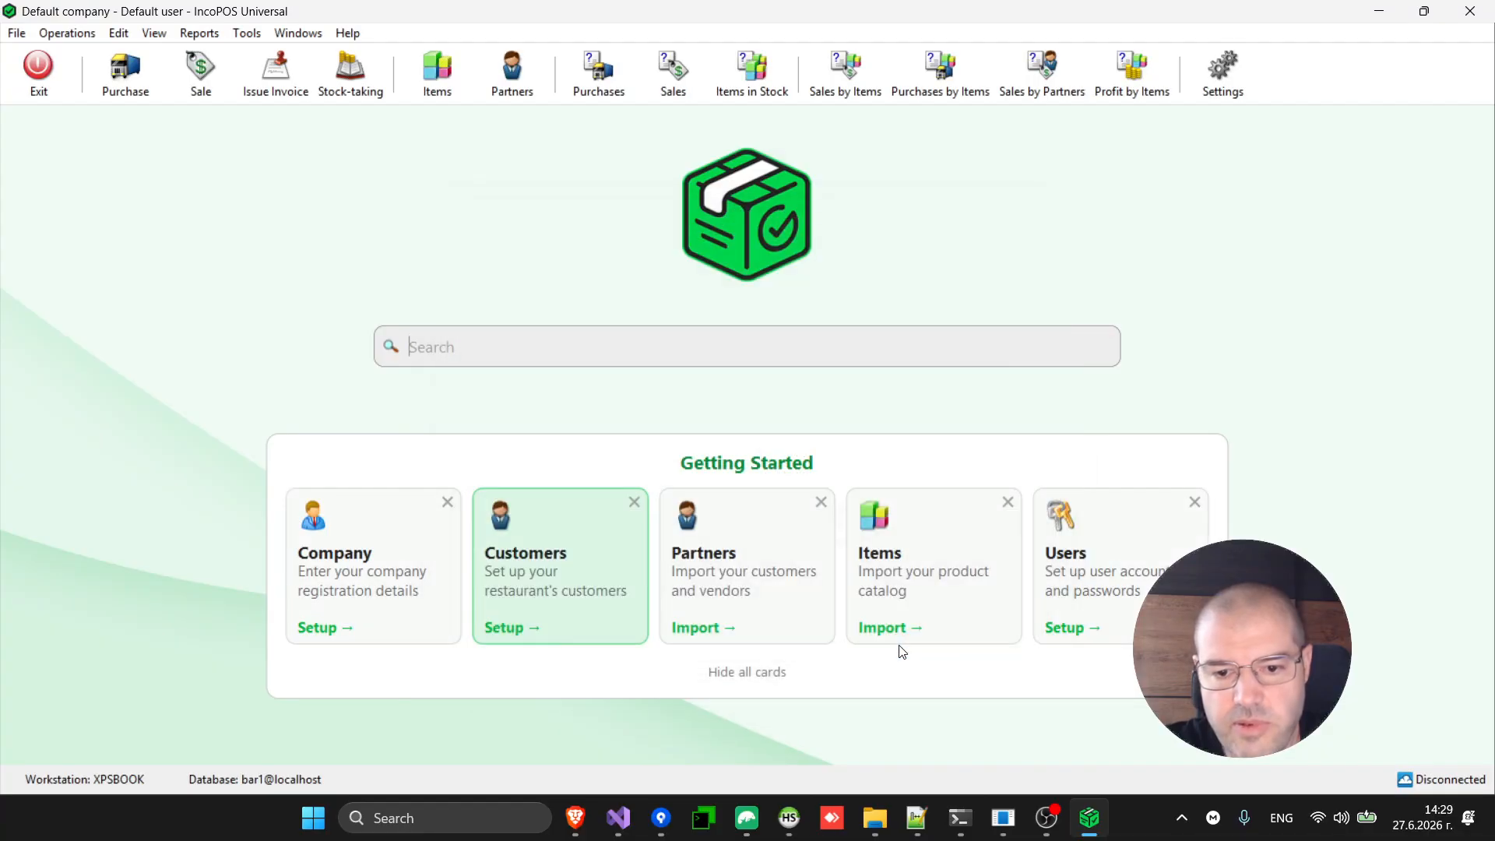
# Set maximum customers per table to 3, creating Customer 1 to Customer 3.
pyautogui.click(565, 599)
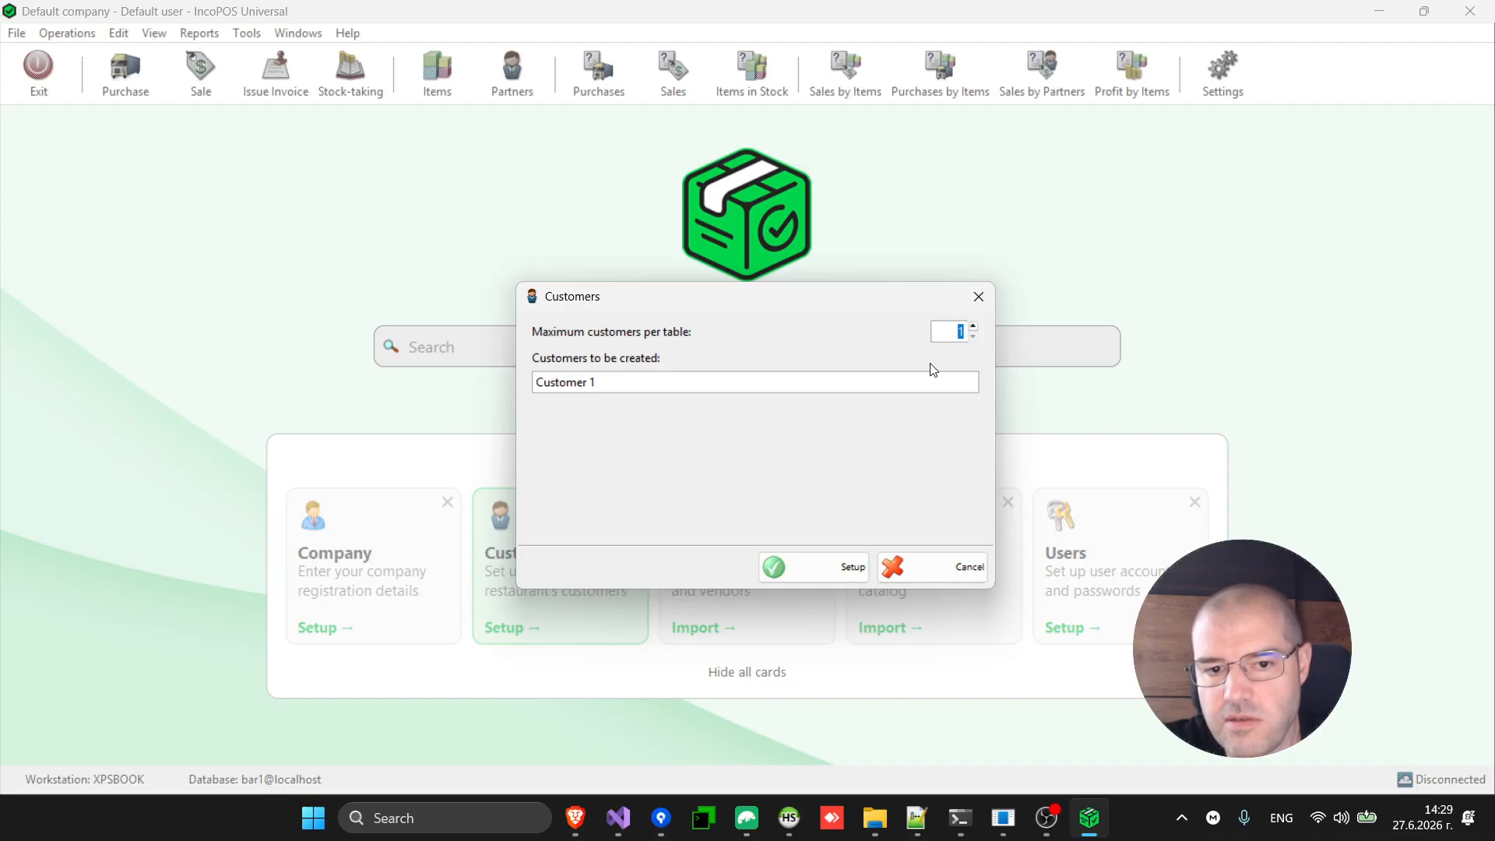
pyautogui.write('2')
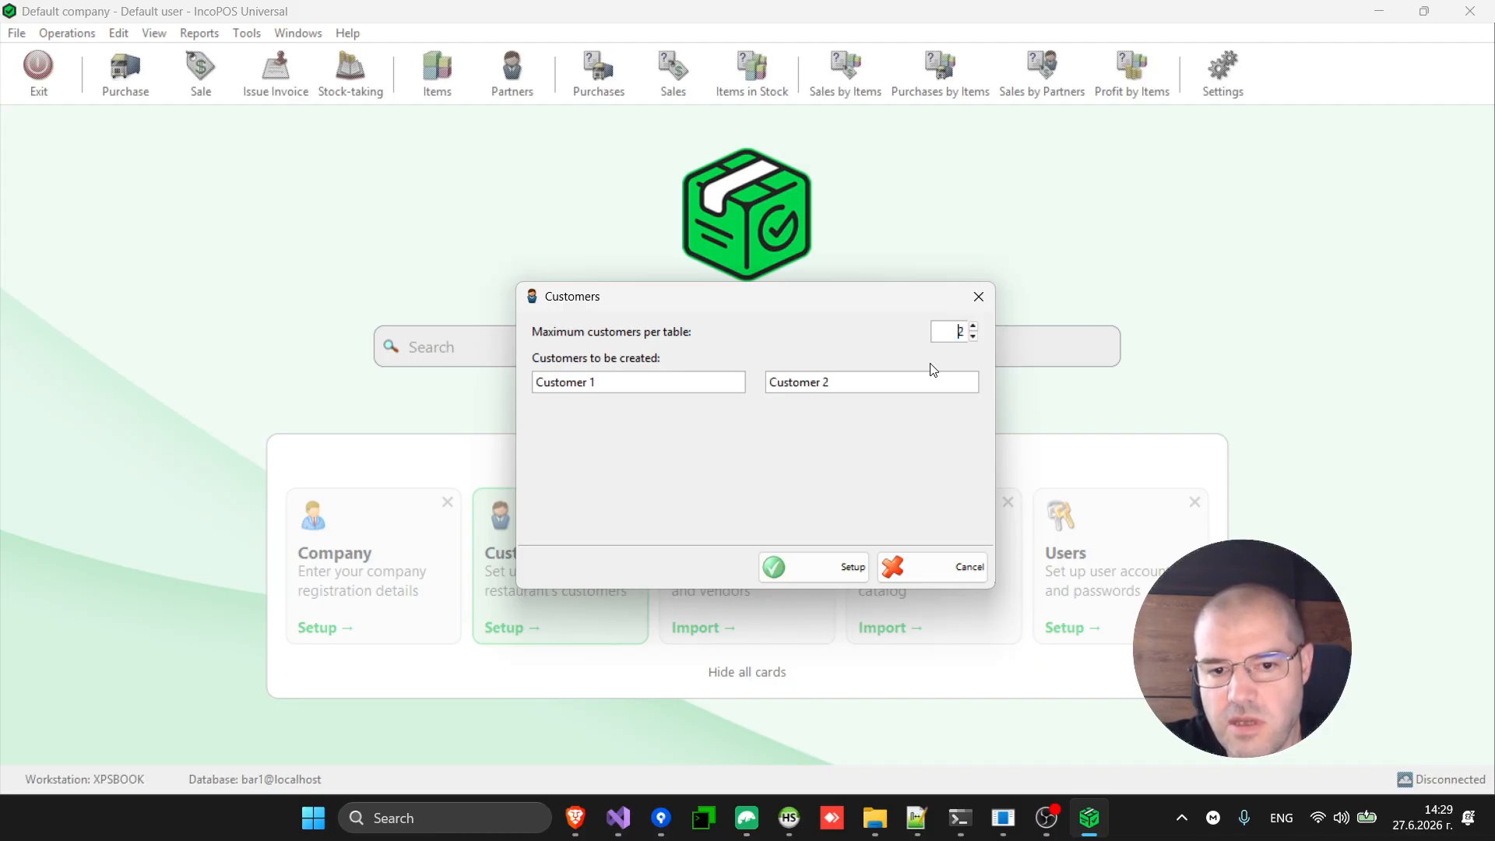
pyautogui.press('Up')
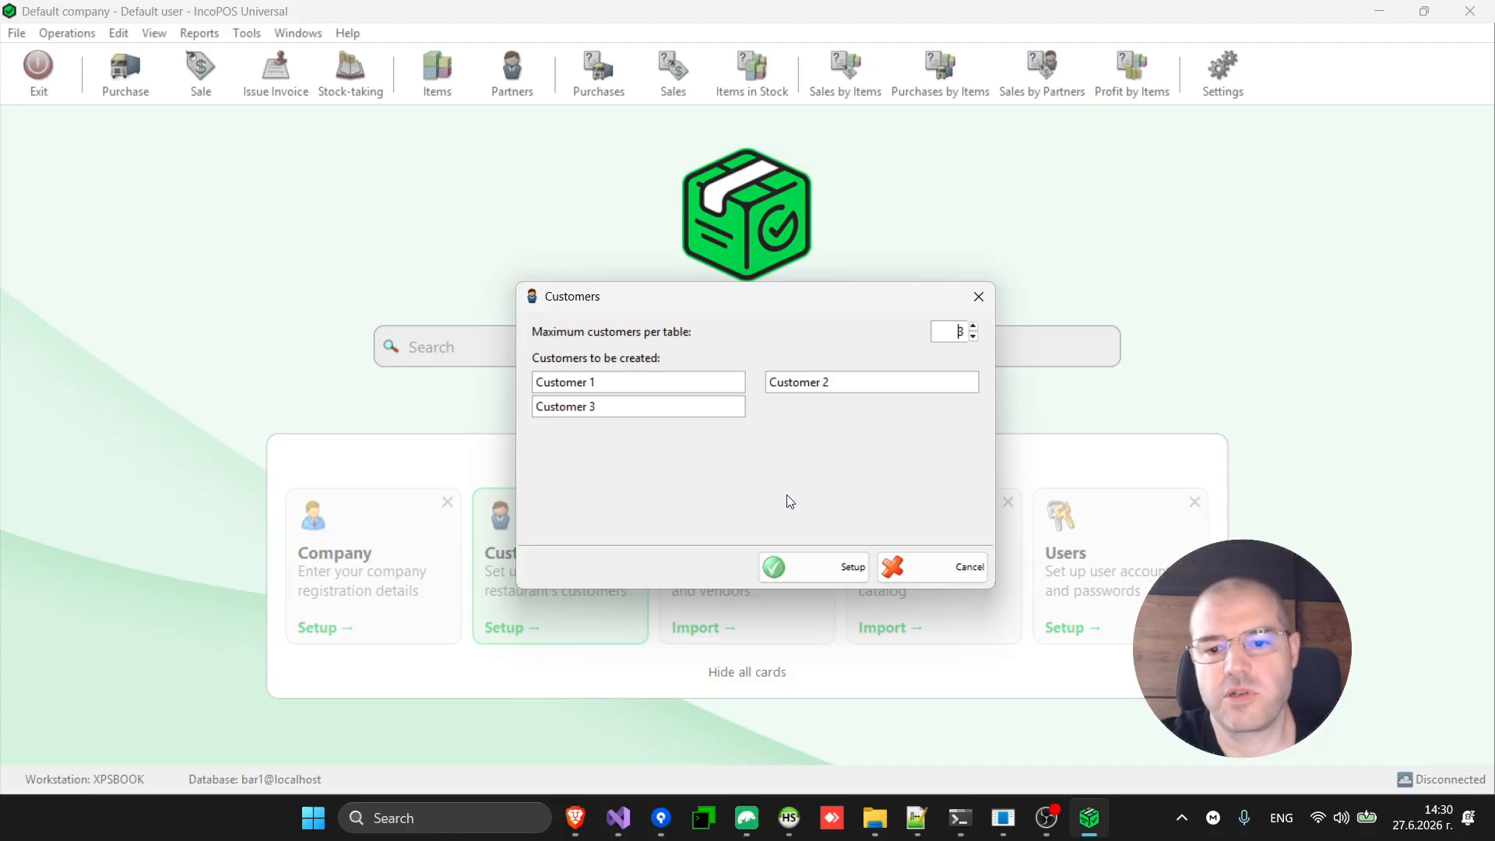
pyautogui.click(829, 565)
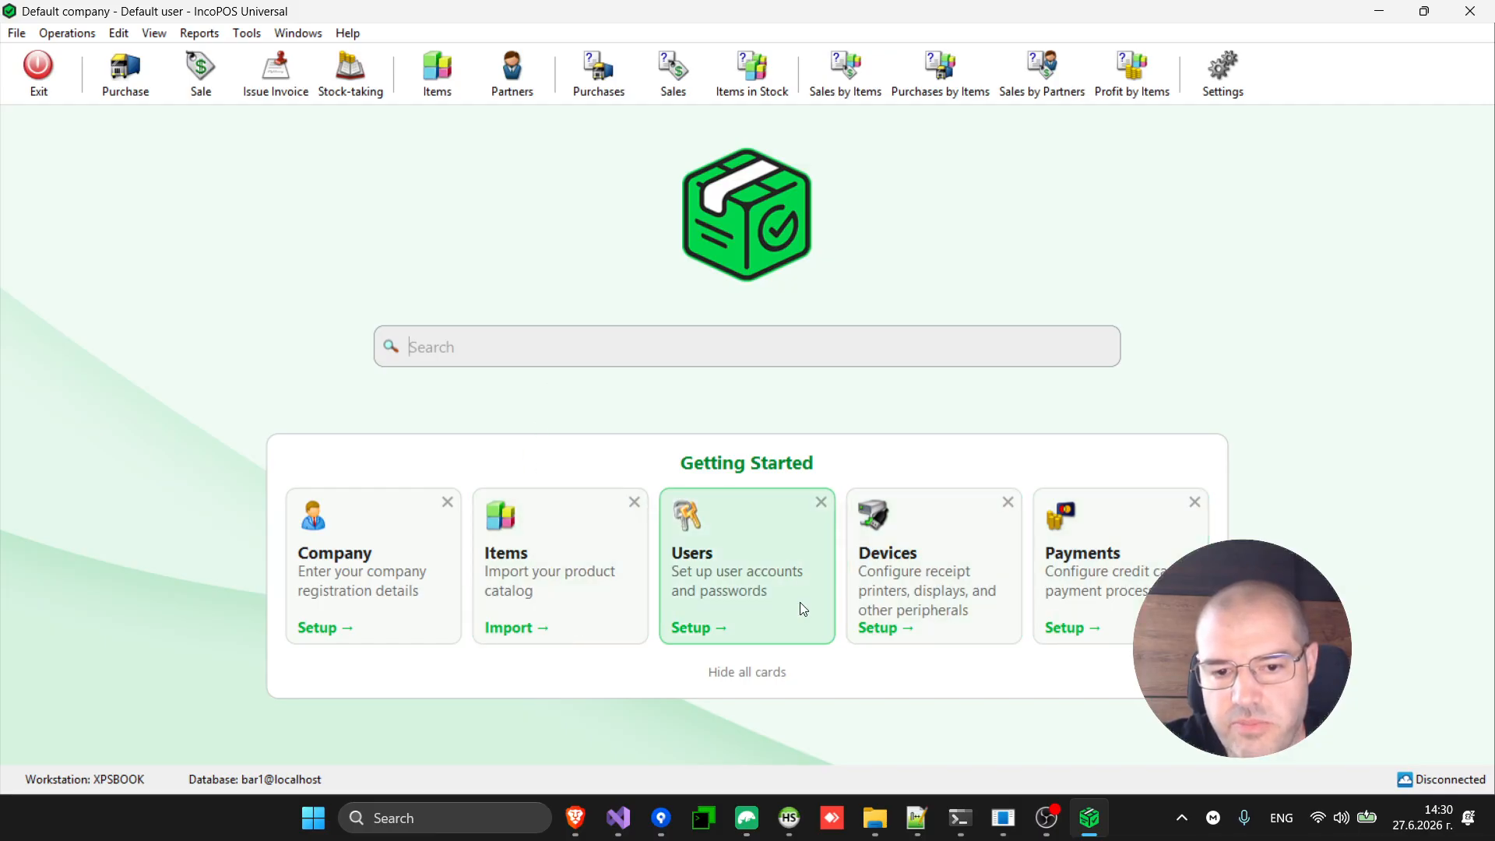
# In the Users setup, start a new user prefilled with code 1 and Owner access.
pyautogui.click(739, 585)
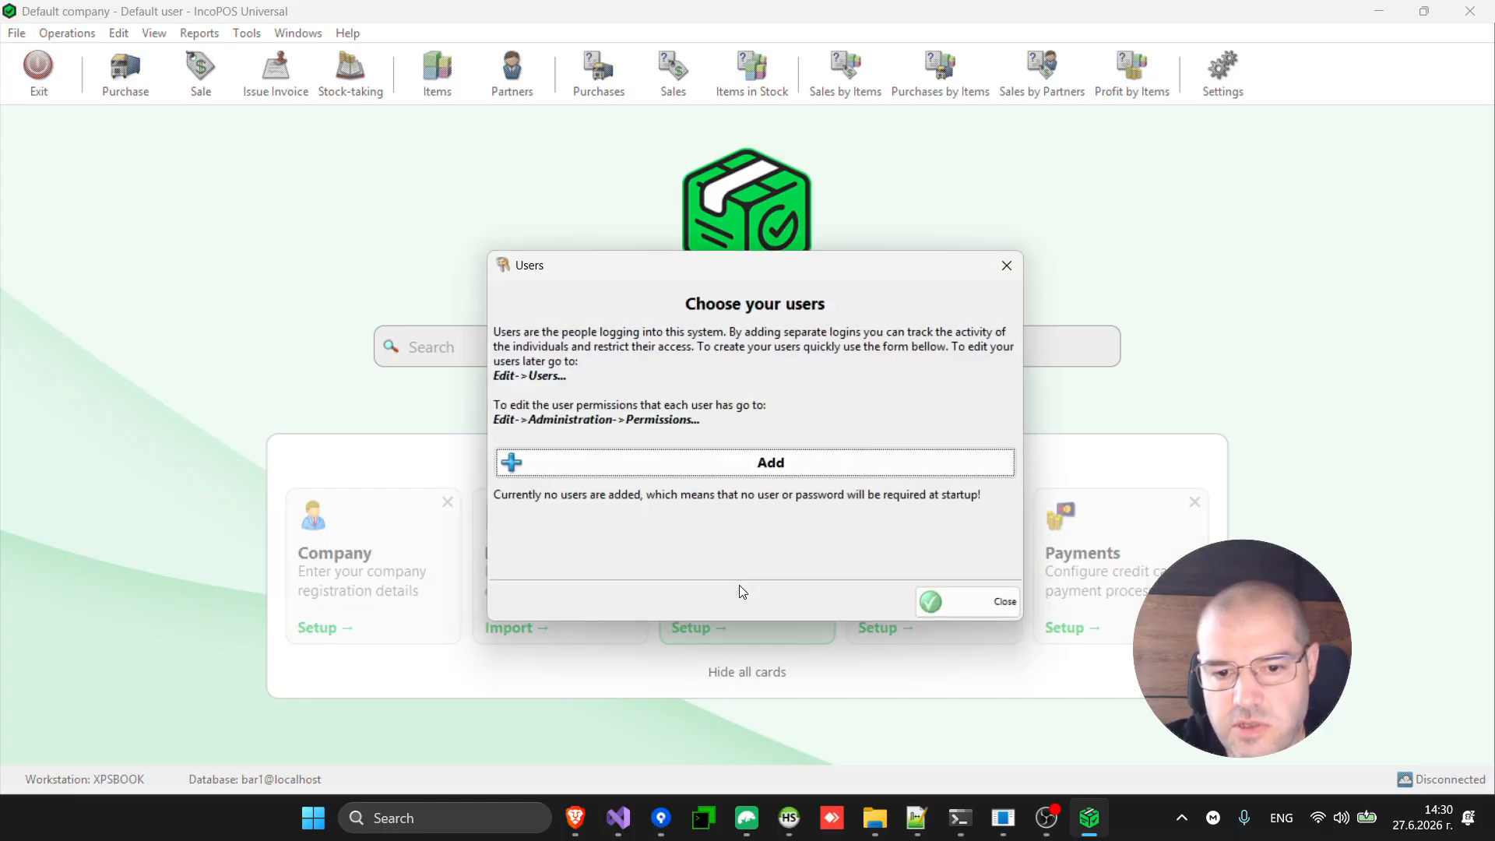
pyautogui.click(771, 464)
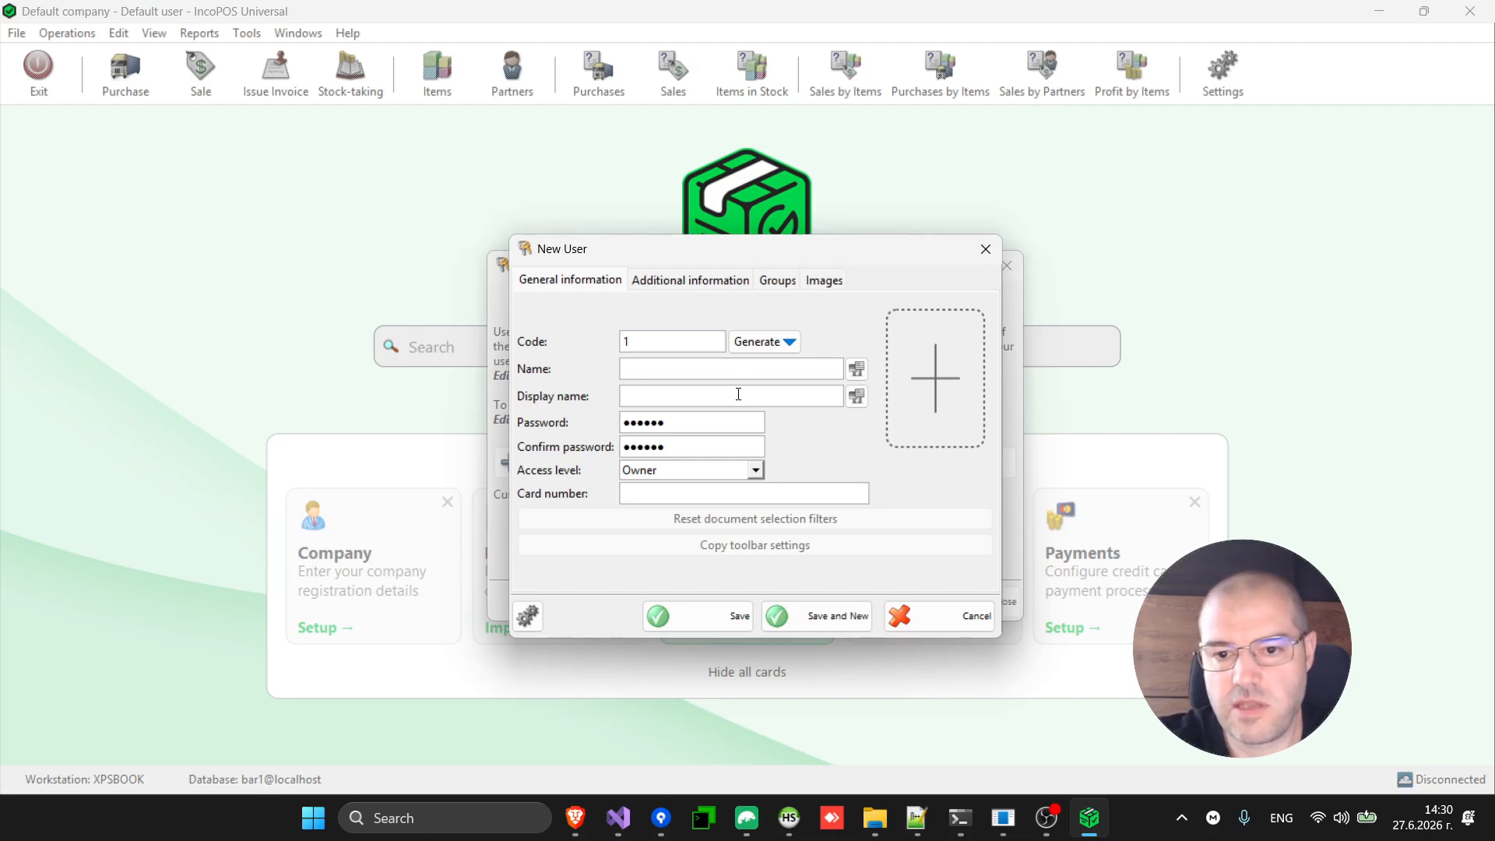
# Save a user named Owner with Owner access level and an empty password.
pyautogui.click(755, 470)
pyautogui.click(762, 472)
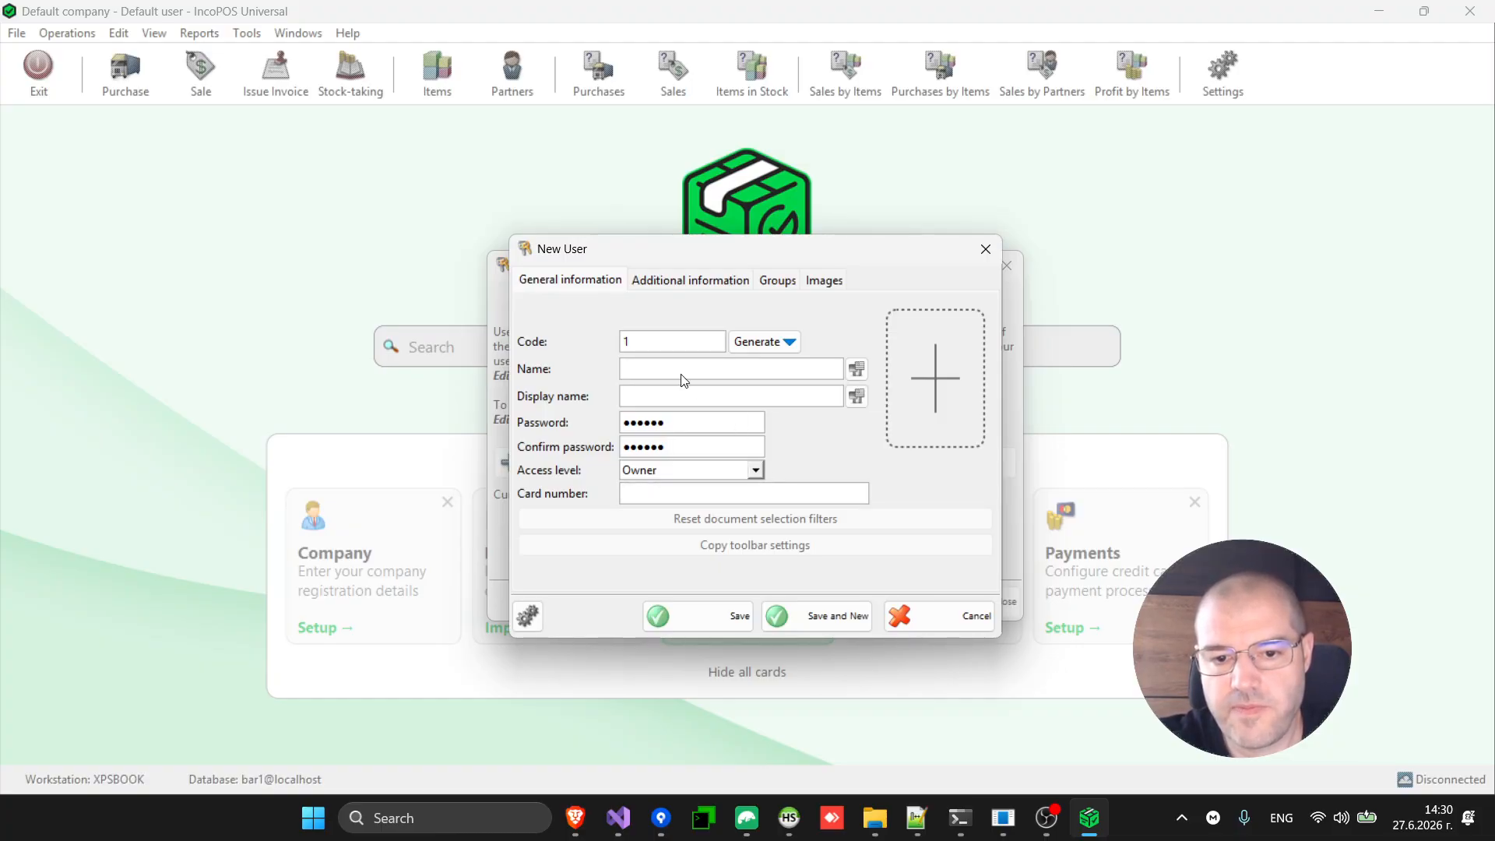
pyautogui.click(699, 375)
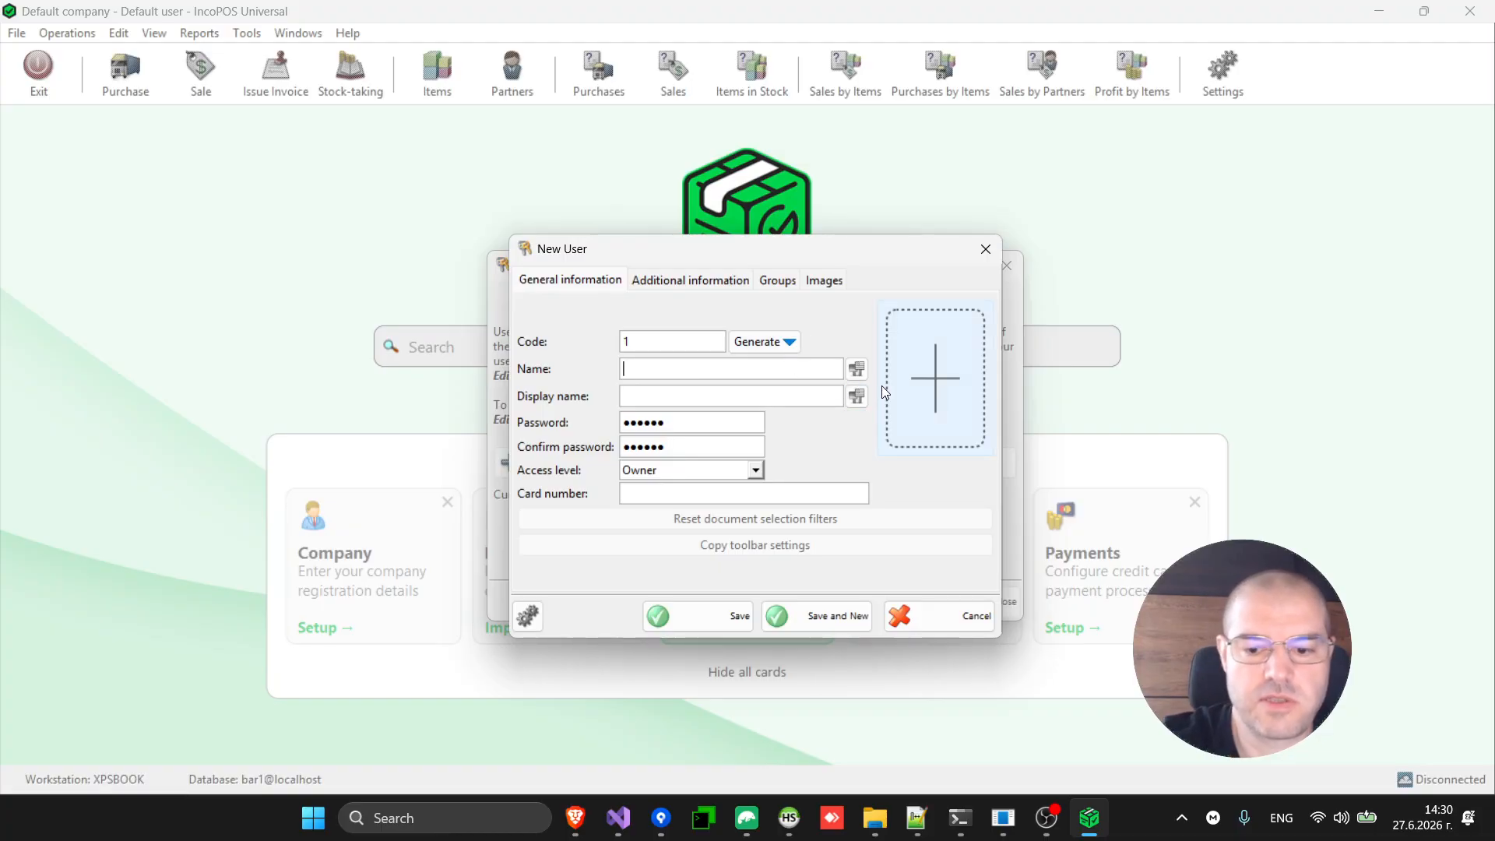
pyautogui.write('Owner')
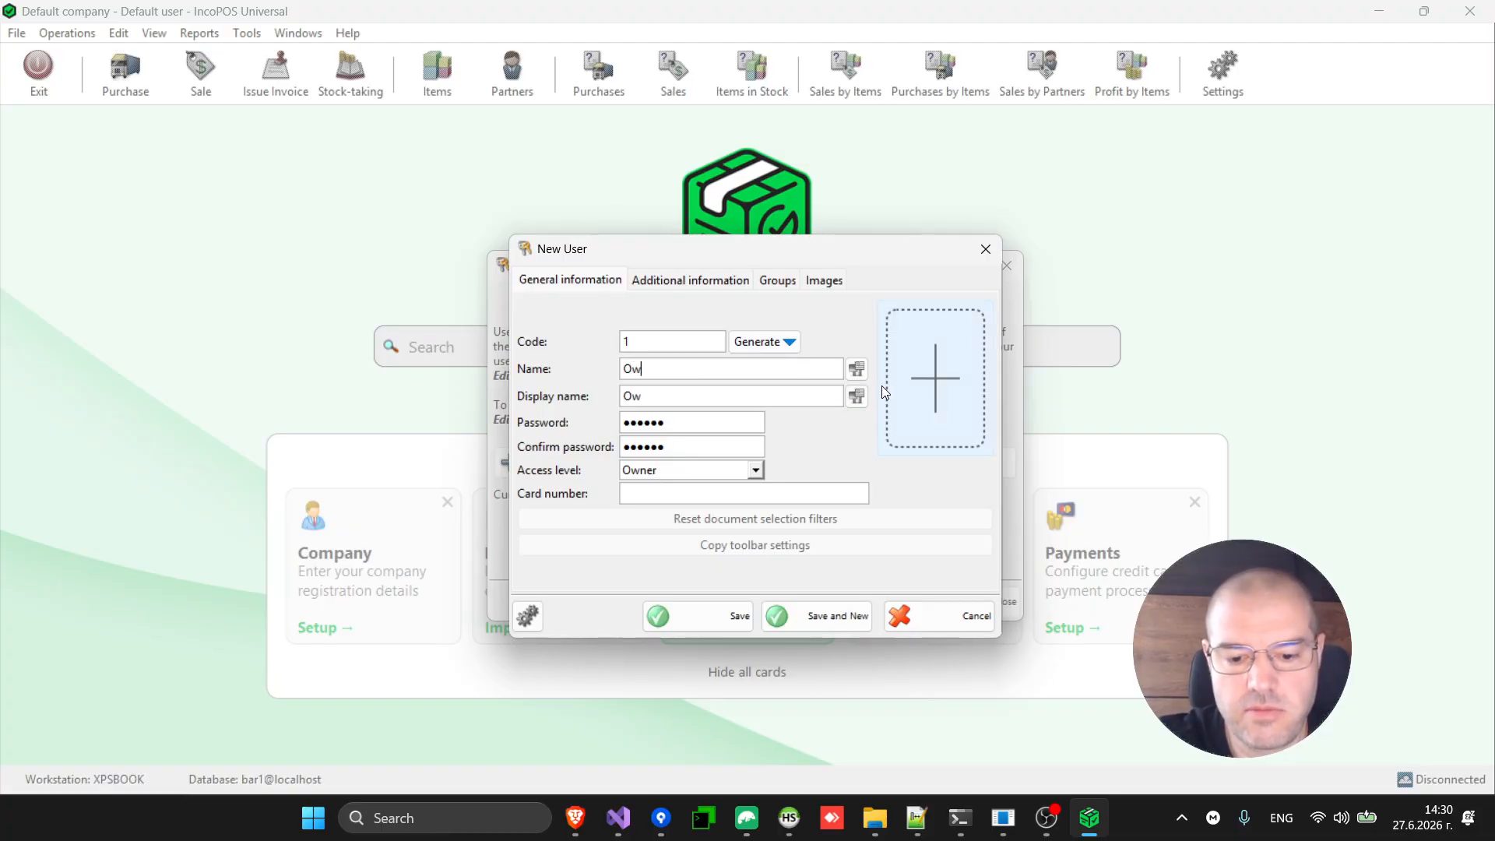
pyautogui.click(713, 418)
pyautogui.press('BackSpace')
pyautogui.press('BackSpace')
pyautogui.press('BackSpace')
pyautogui.press('BackSpace')
pyautogui.press('BackSpace')
pyautogui.press('BackSpace')
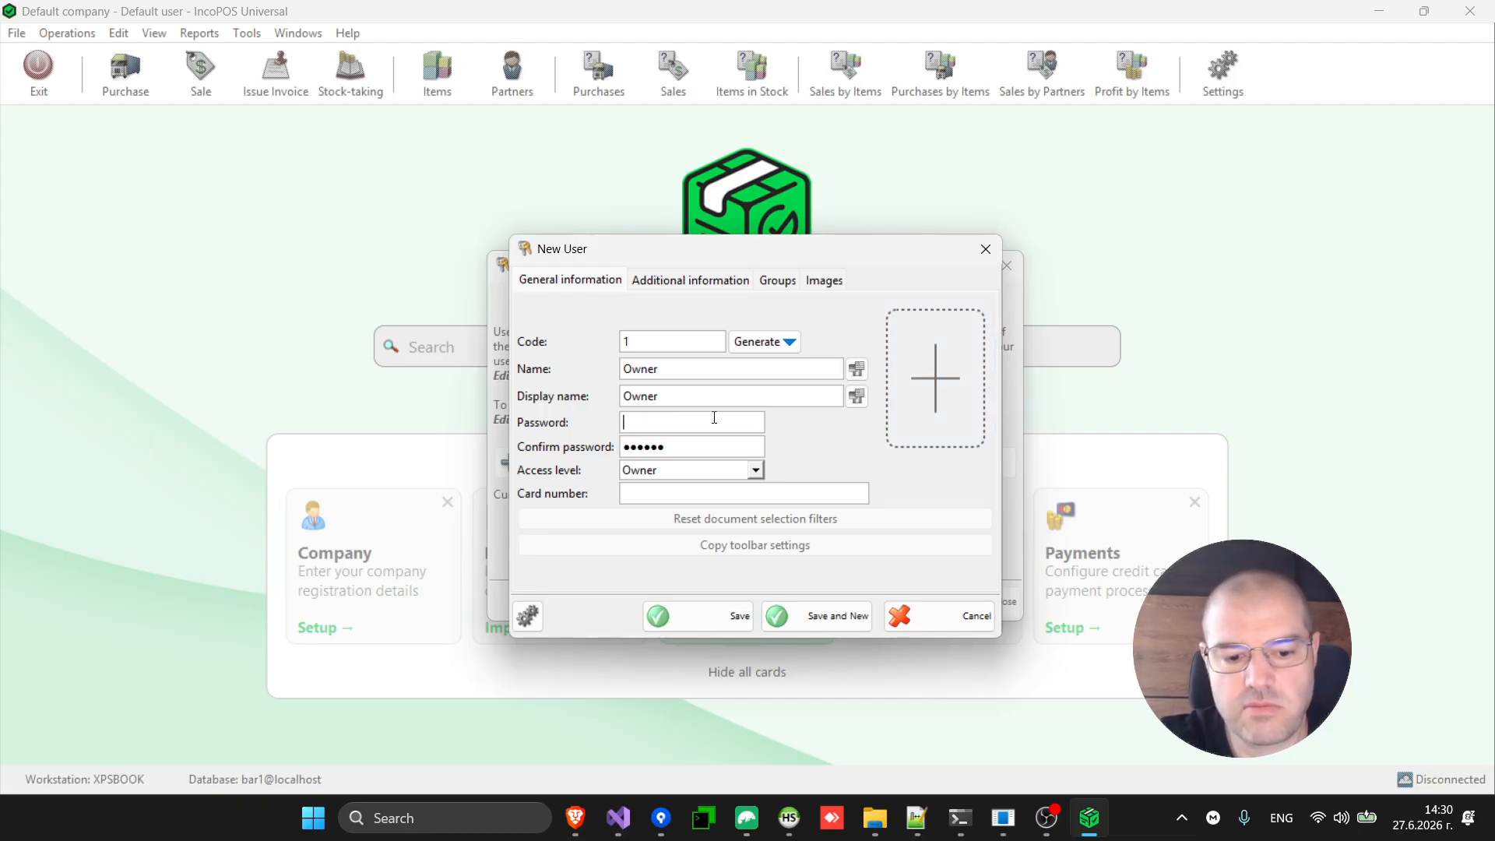
pyautogui.press('Tab')
pyautogui.press('BackSpace')
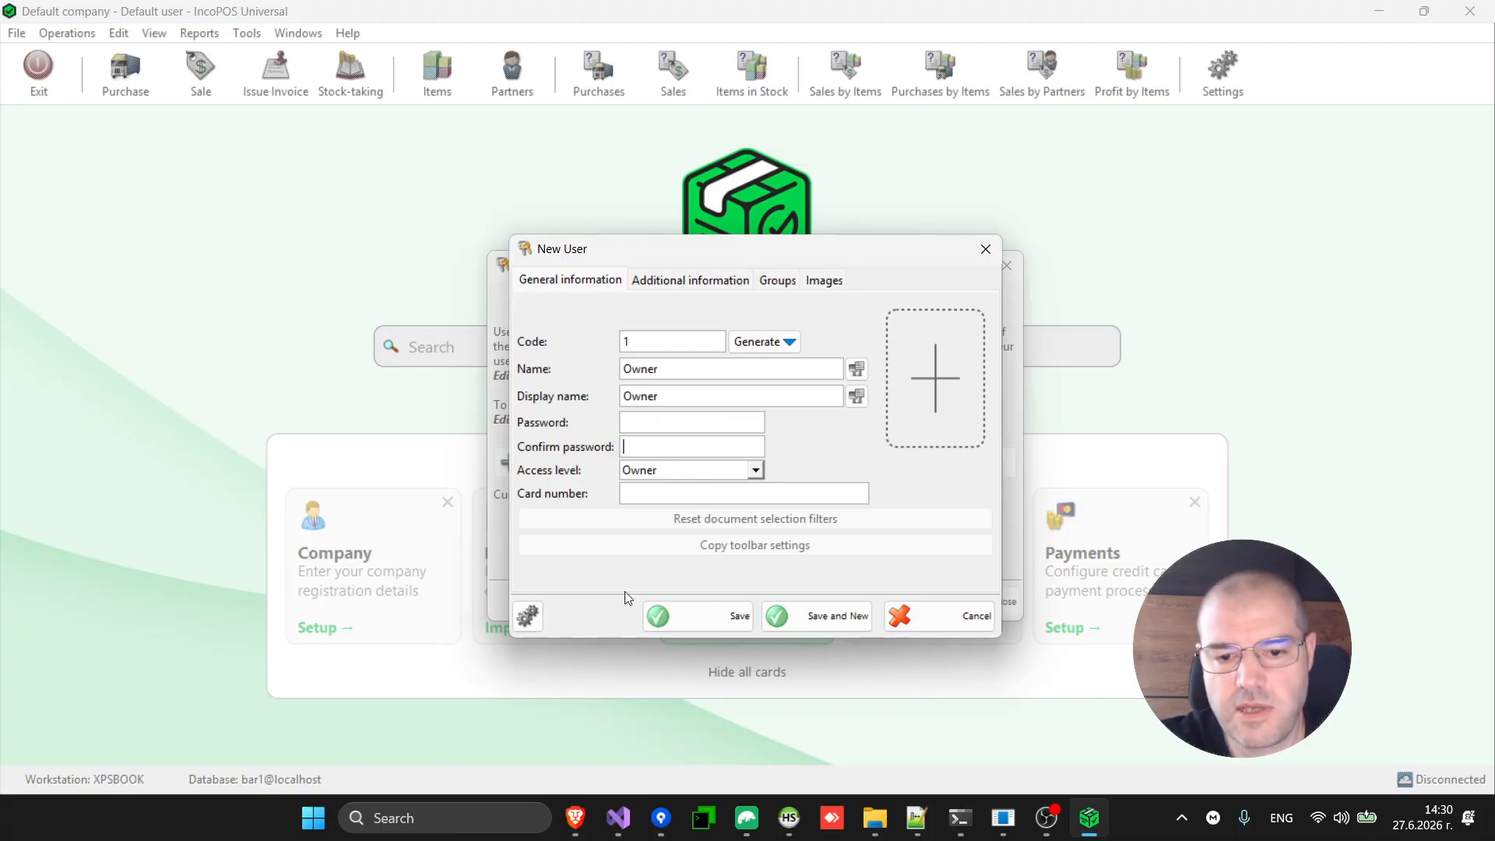
pyautogui.click(691, 614)
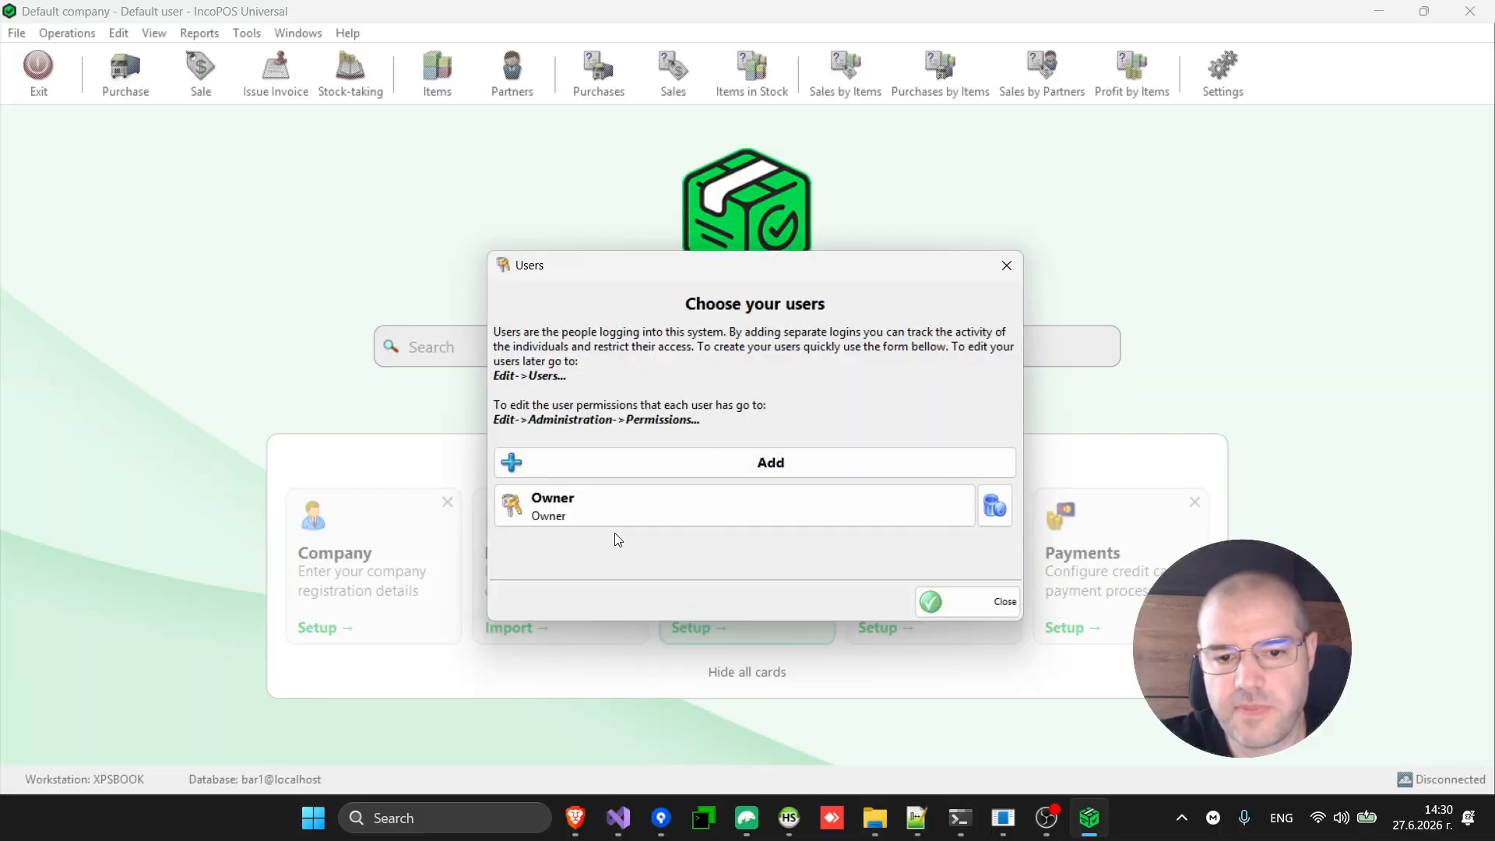
# Add user Waiter 1 with Operator access and a new password, then close Users.
pyautogui.click(767, 464)
pyautogui.write('W')
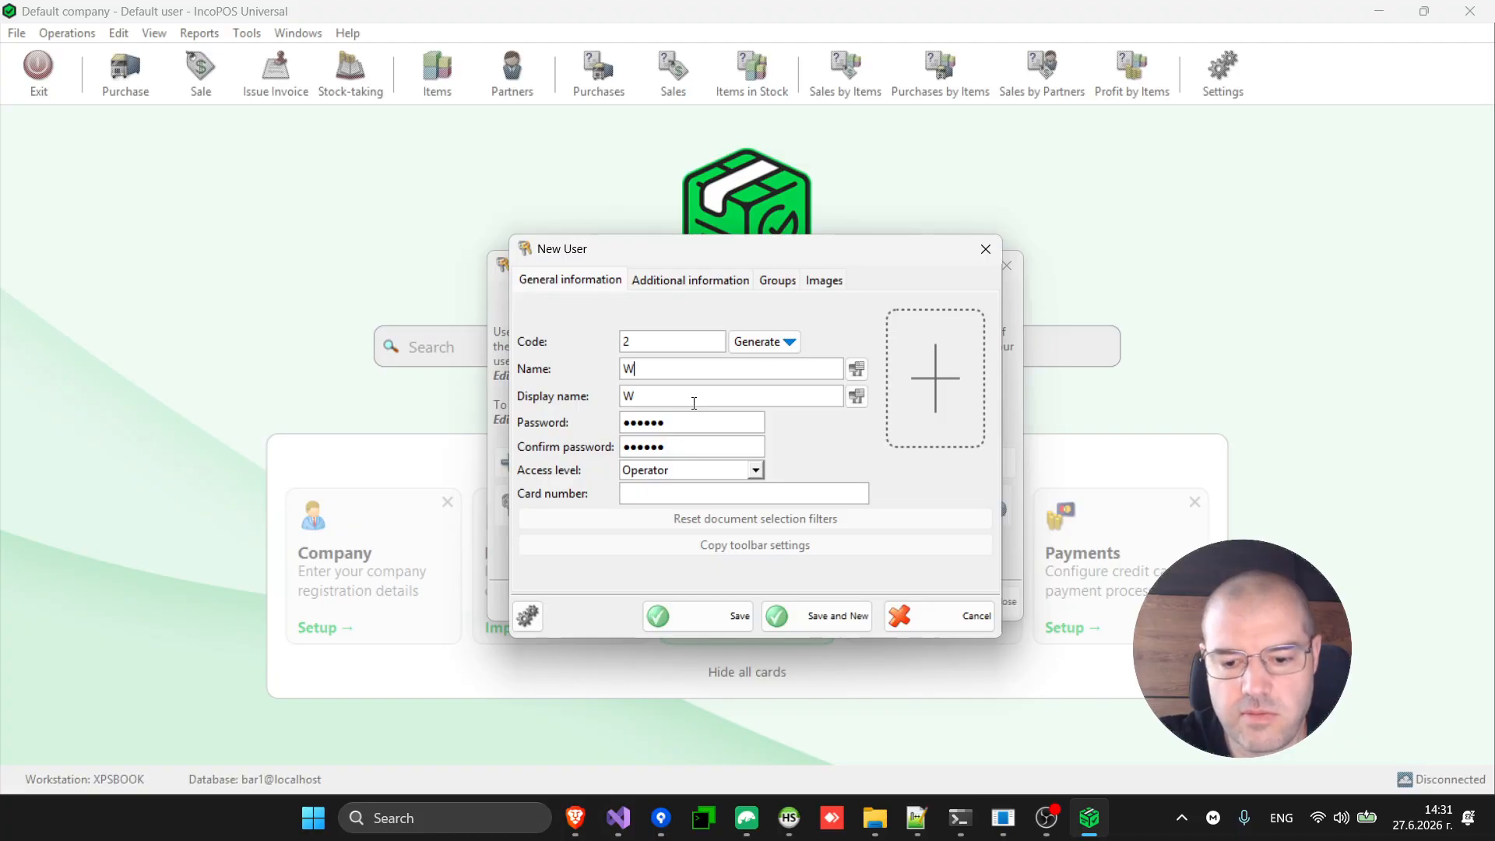
pyautogui.write('aiter')
pyautogui.click(657, 469)
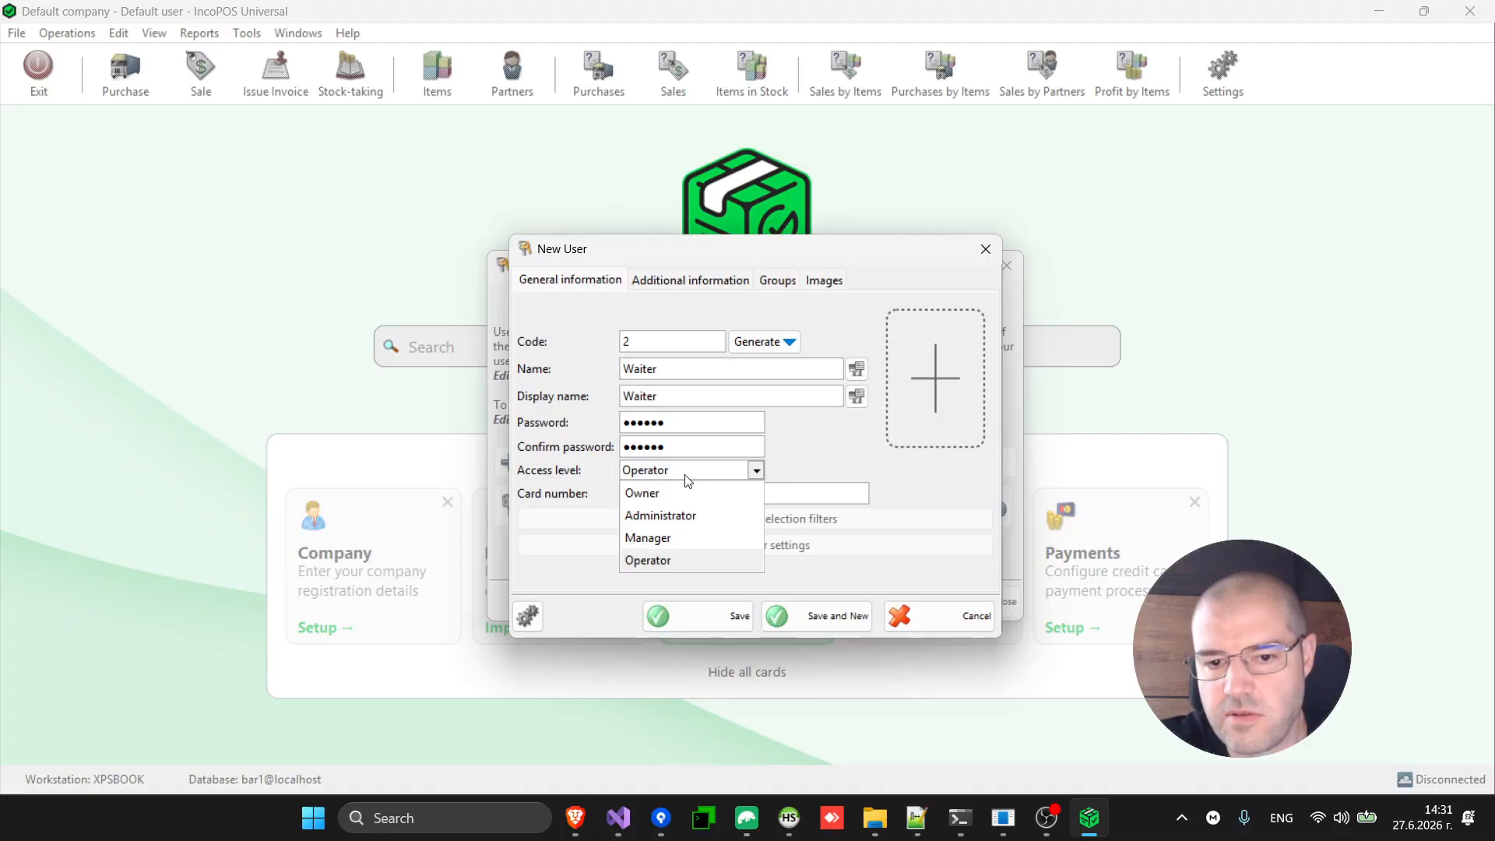
pyautogui.click(688, 470)
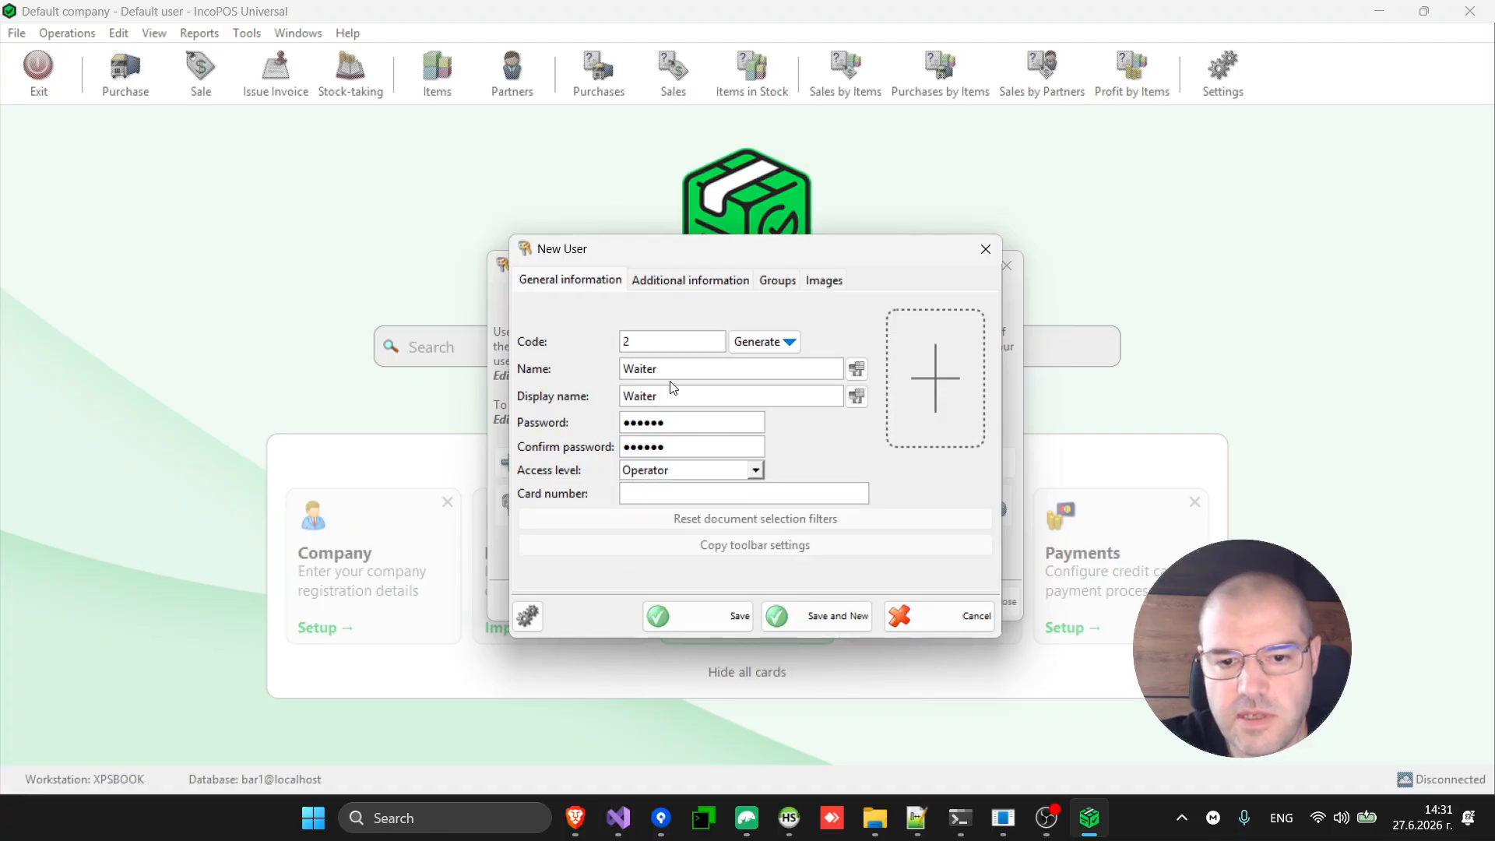
pyautogui.click(688, 370)
pyautogui.write('1')
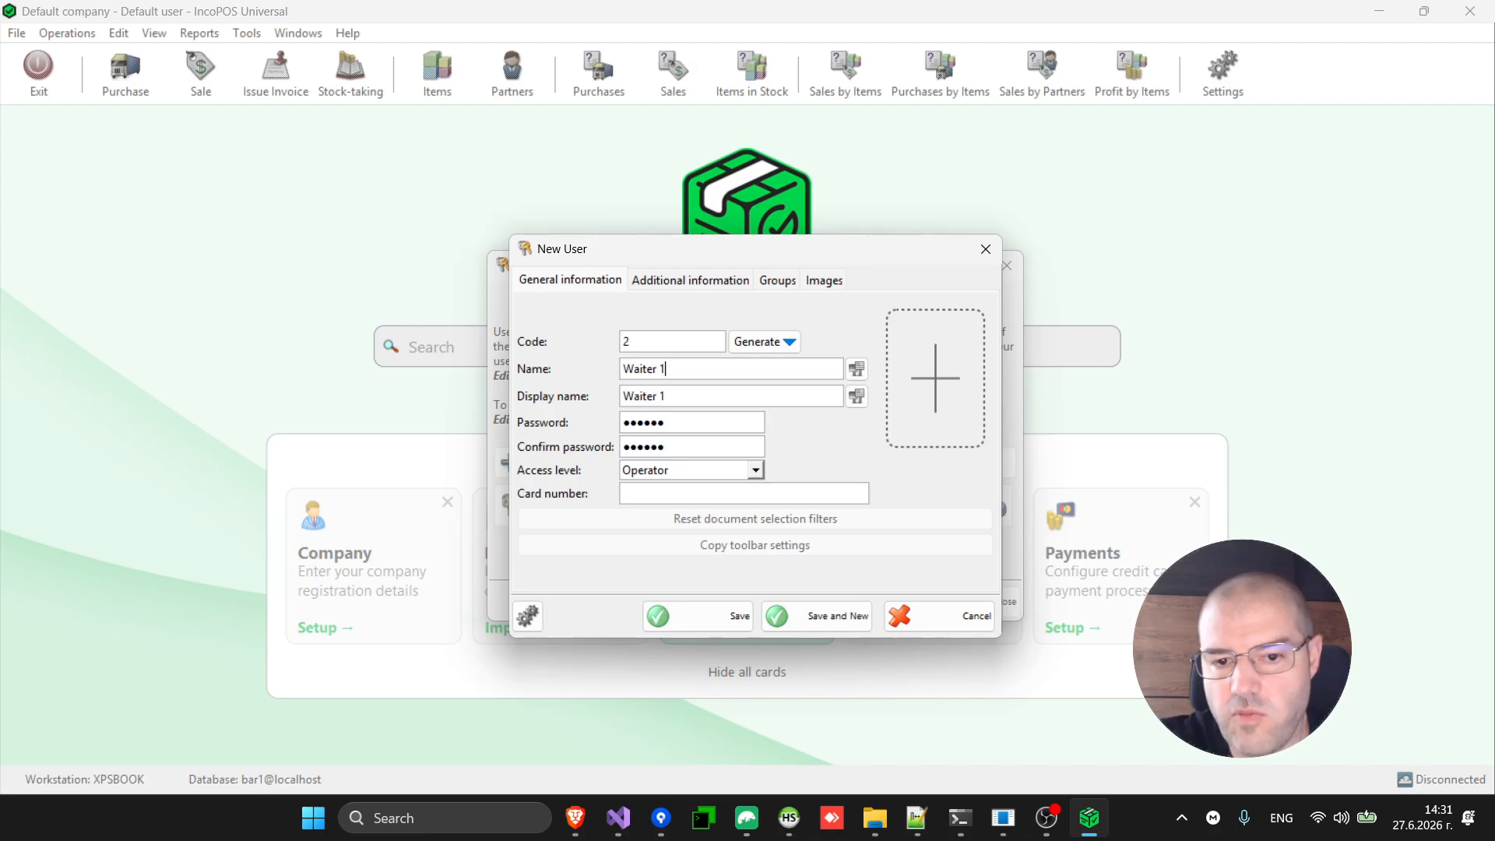
pyautogui.doubleClick(673, 421)
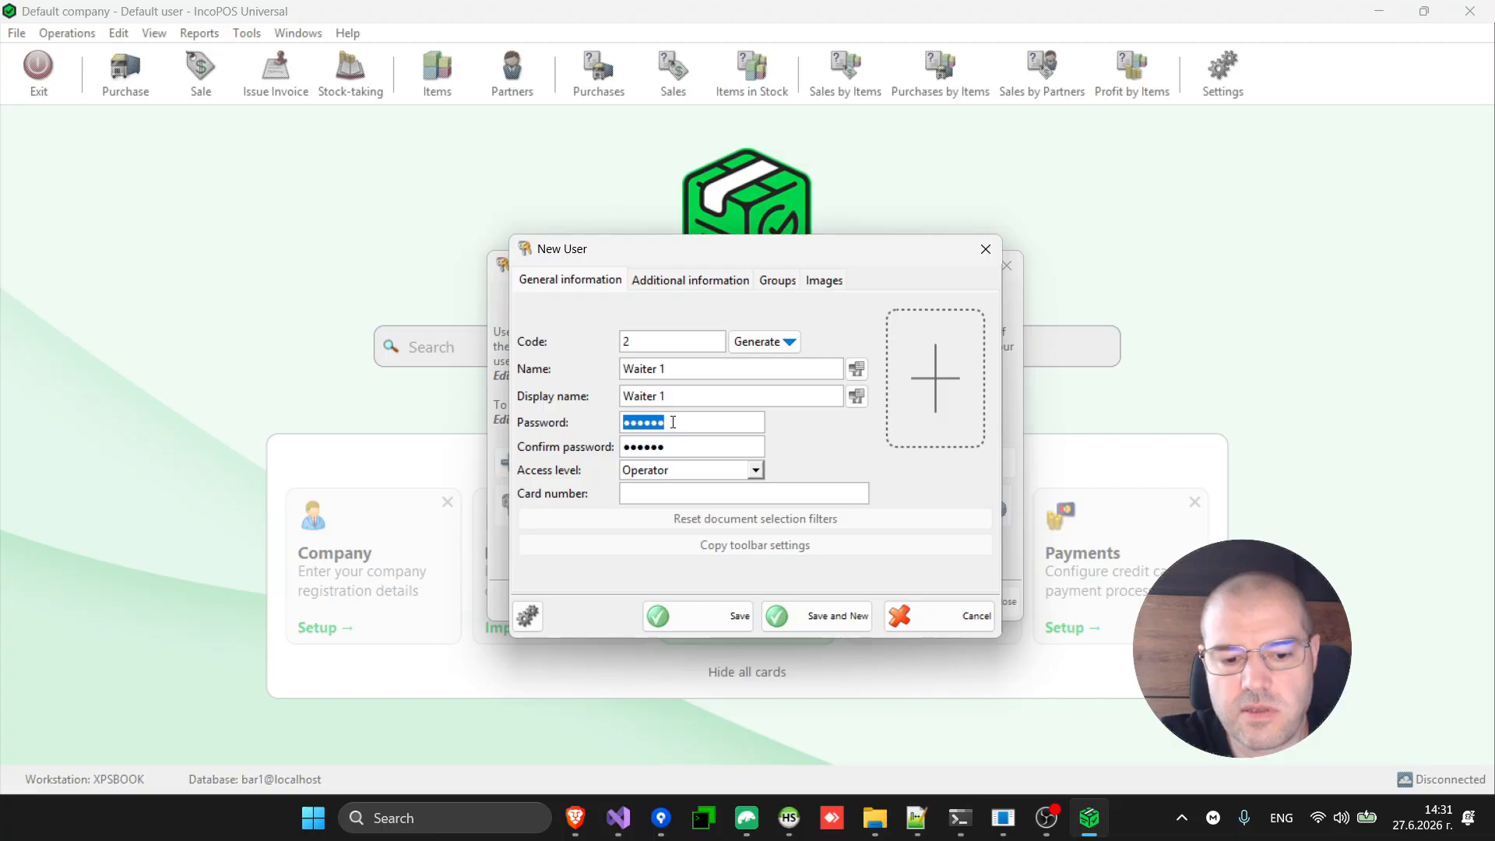
pyautogui.write('12345')
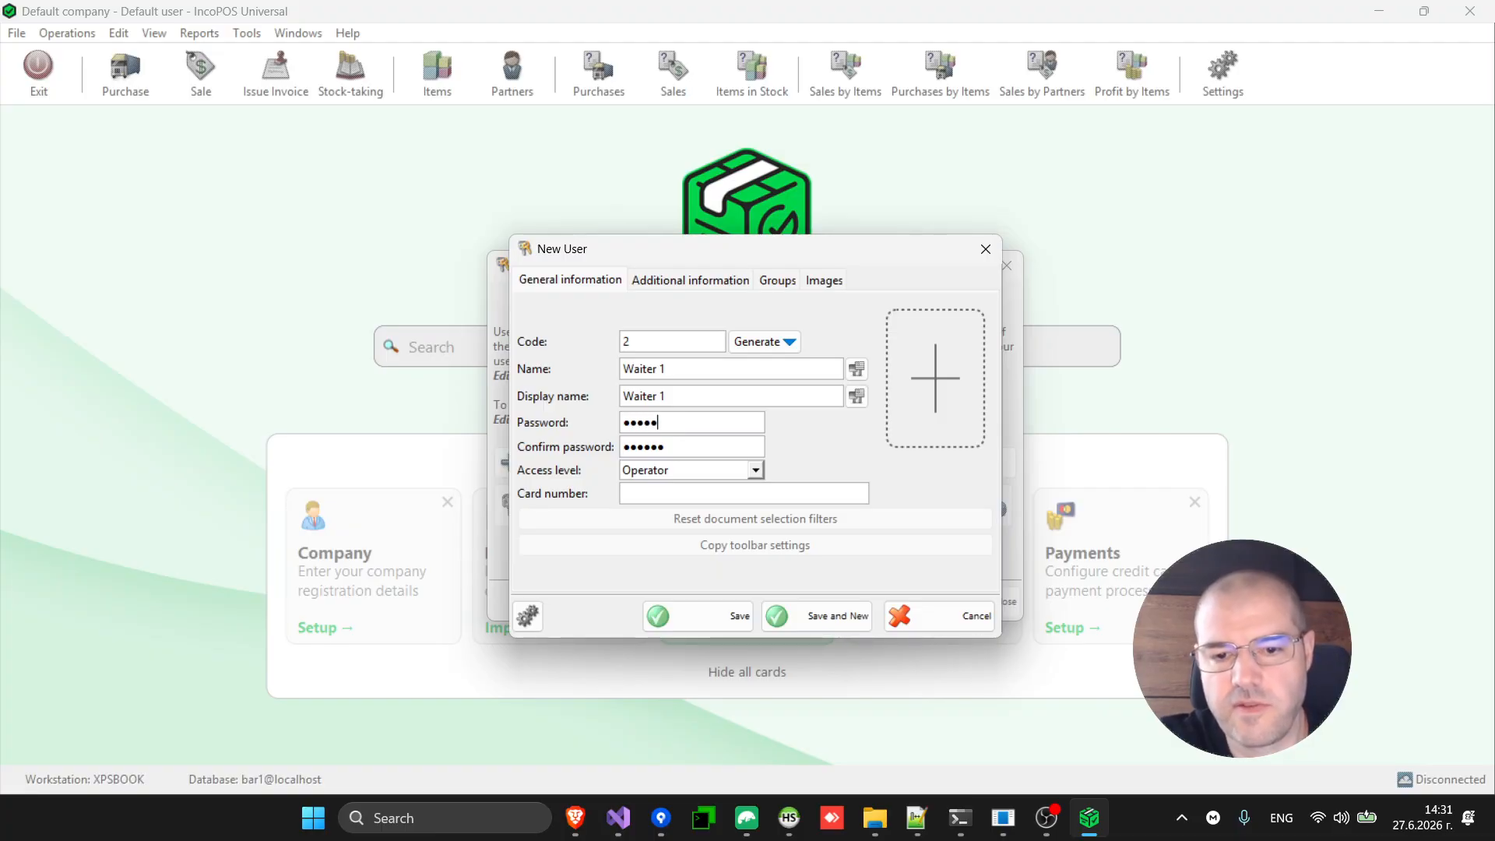
pyautogui.press('BackSpace')
pyautogui.press('BackSpace')
pyautogui.press('BackSpace')
pyautogui.press('BackSpace')
pyautogui.press('BackSpace')
pyautogui.press('BackSpace')
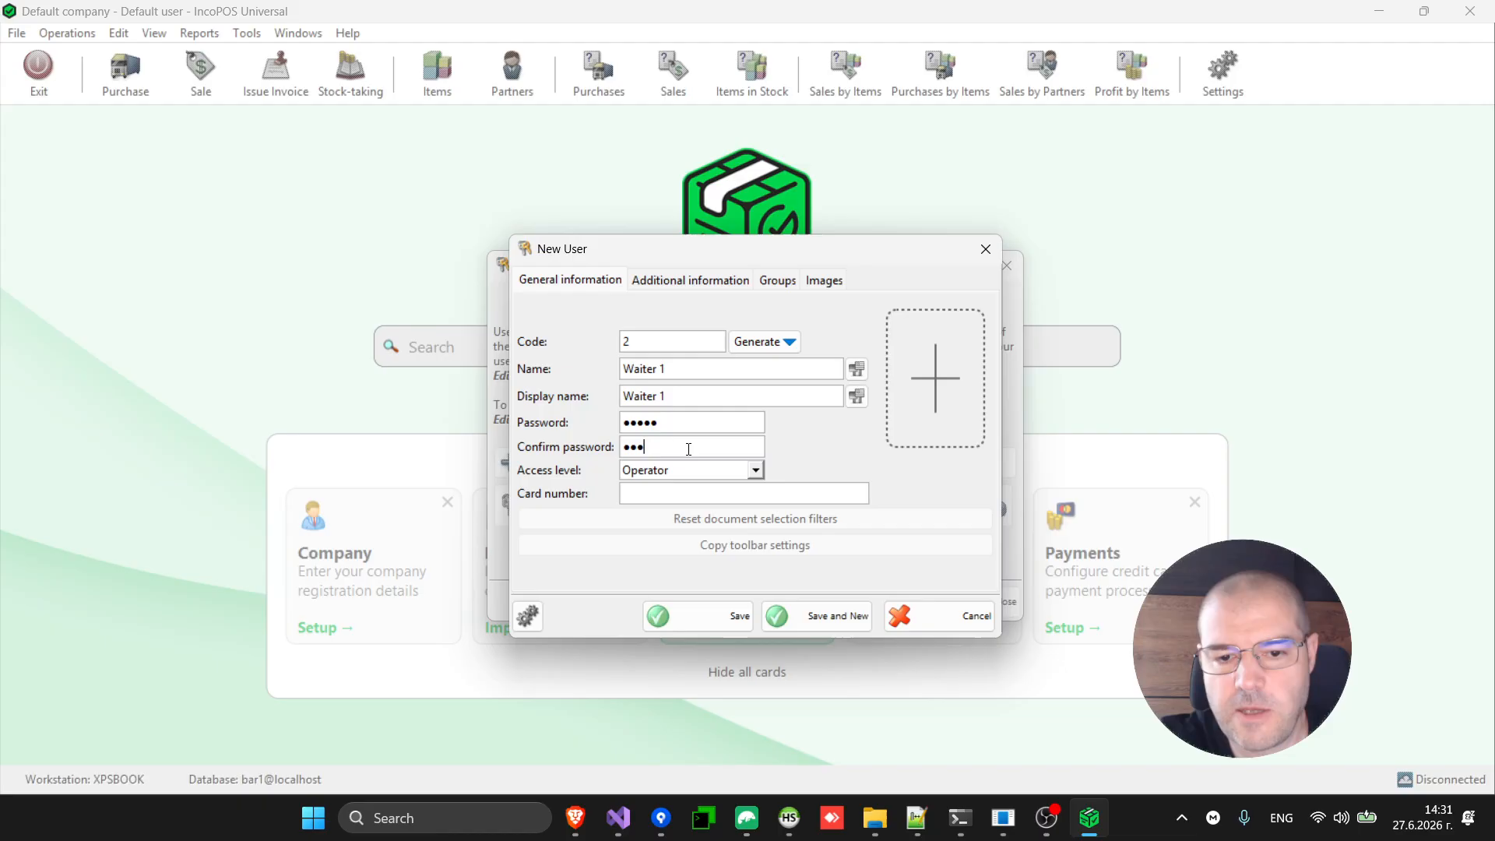
pyautogui.write('12345')
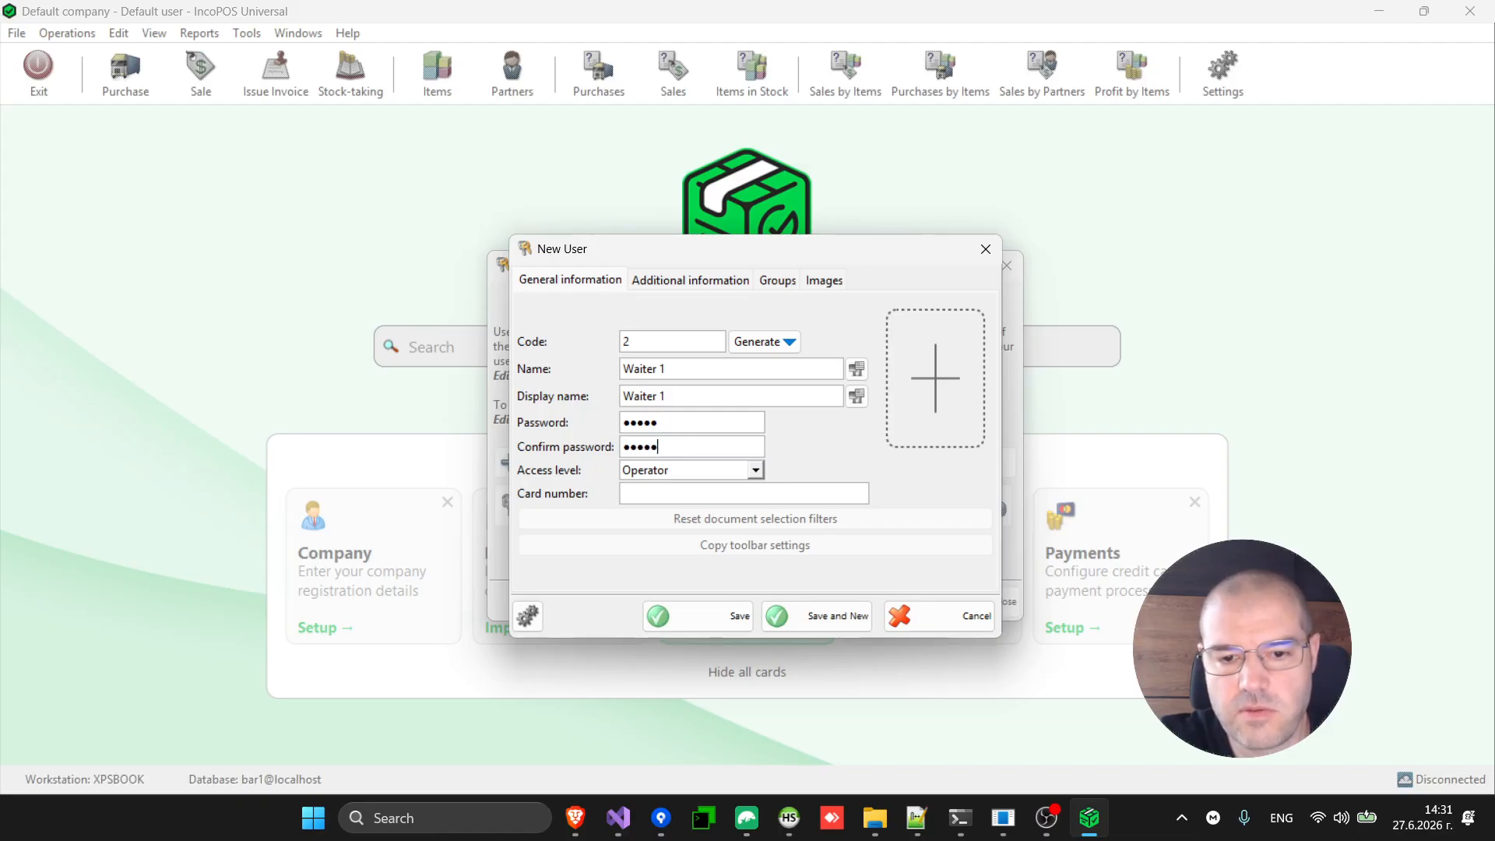
pyautogui.click(676, 616)
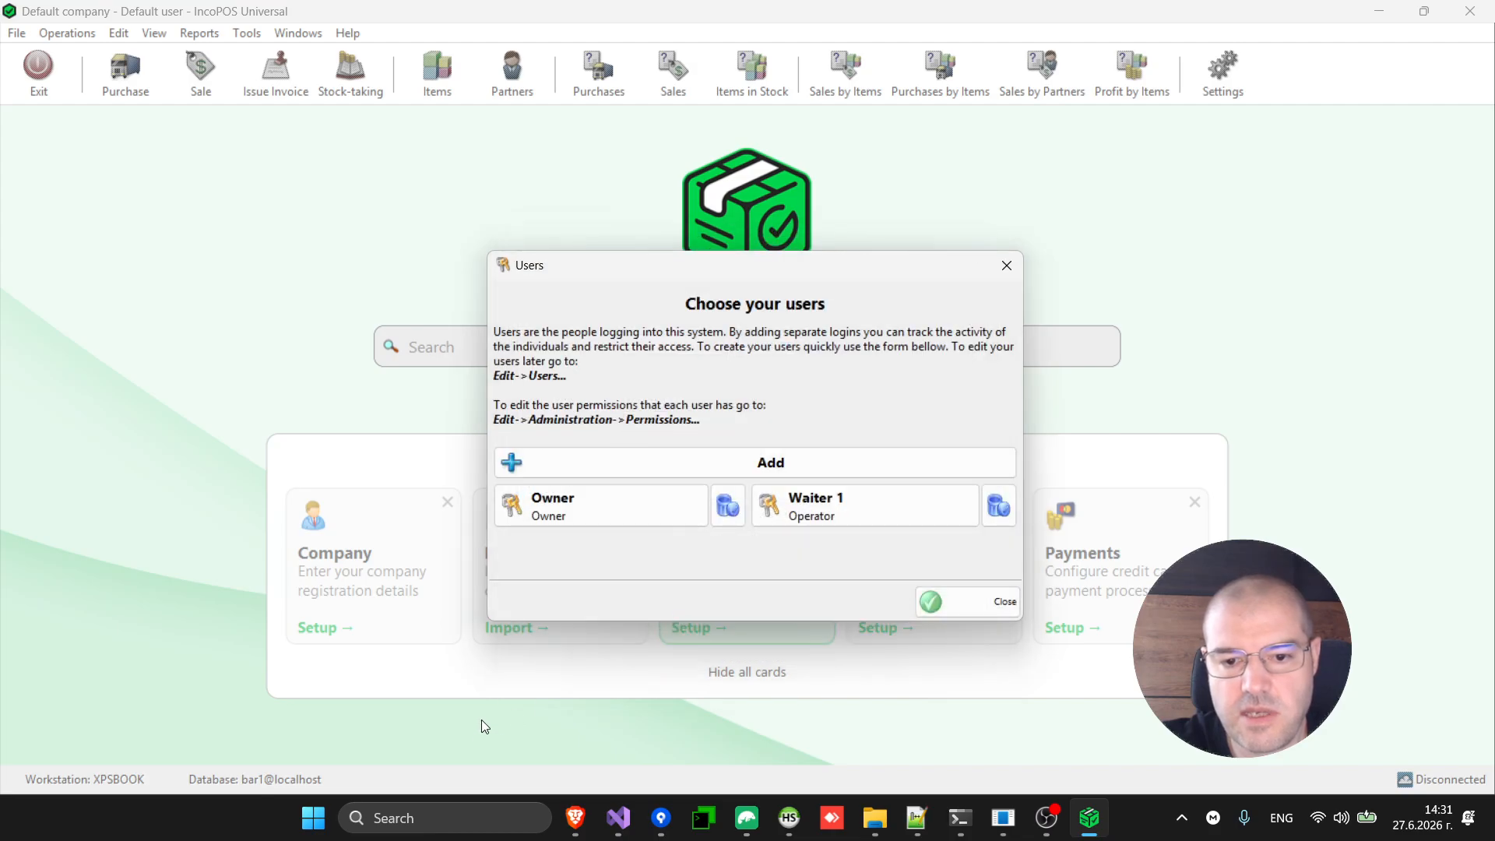
pyautogui.click(1002, 612)
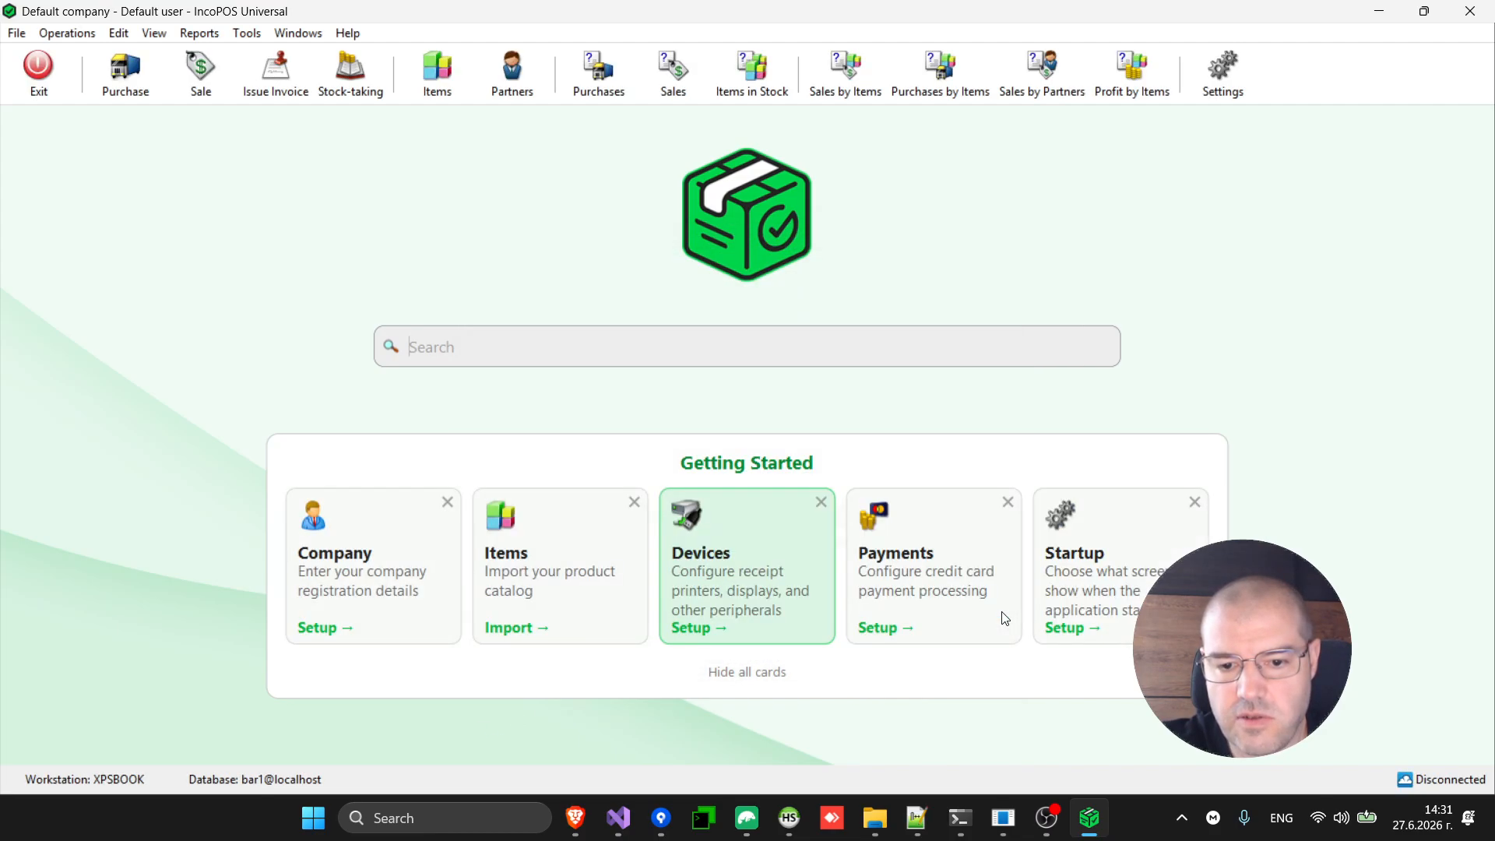
# Add a cash receipt printer device, trying Generic make and EscPOS Ethernet Printer (Image Mode) model.
pyautogui.click(731, 604)
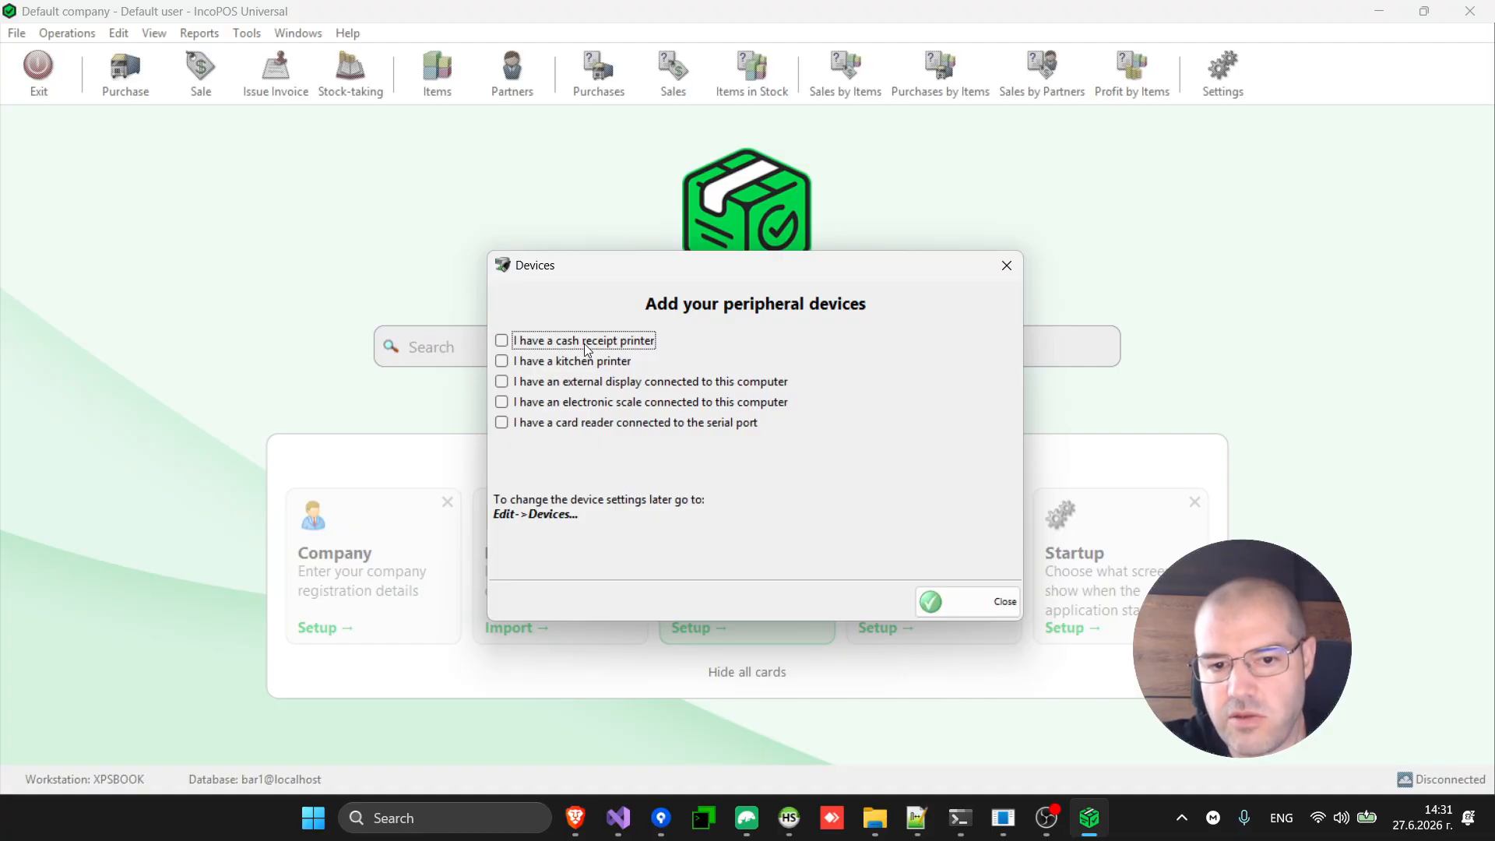
pyautogui.click(528, 346)
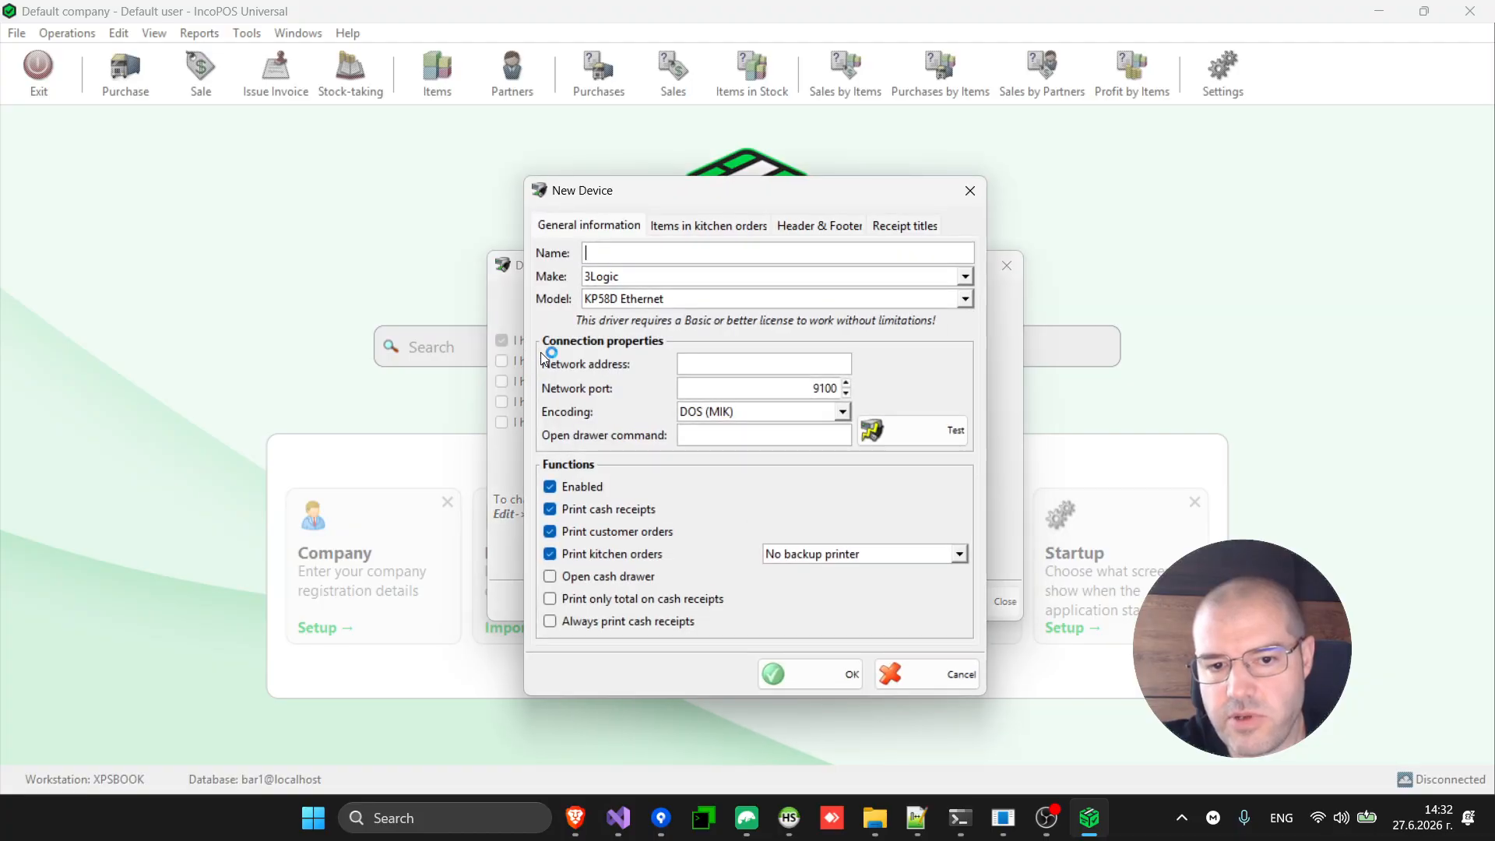
pyautogui.click(747, 285)
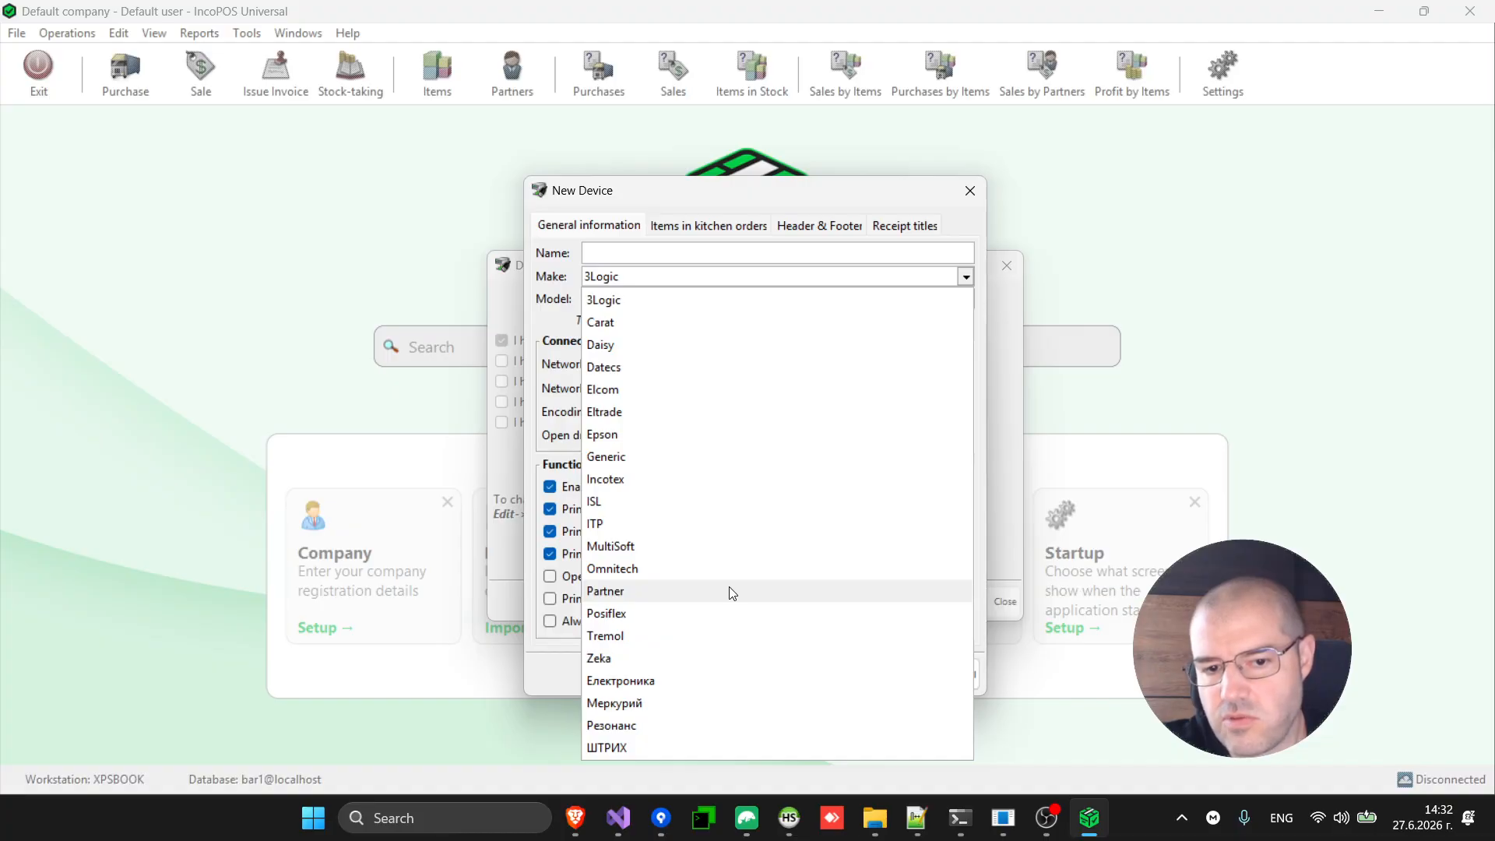
pyautogui.click(745, 459)
pyautogui.click(744, 461)
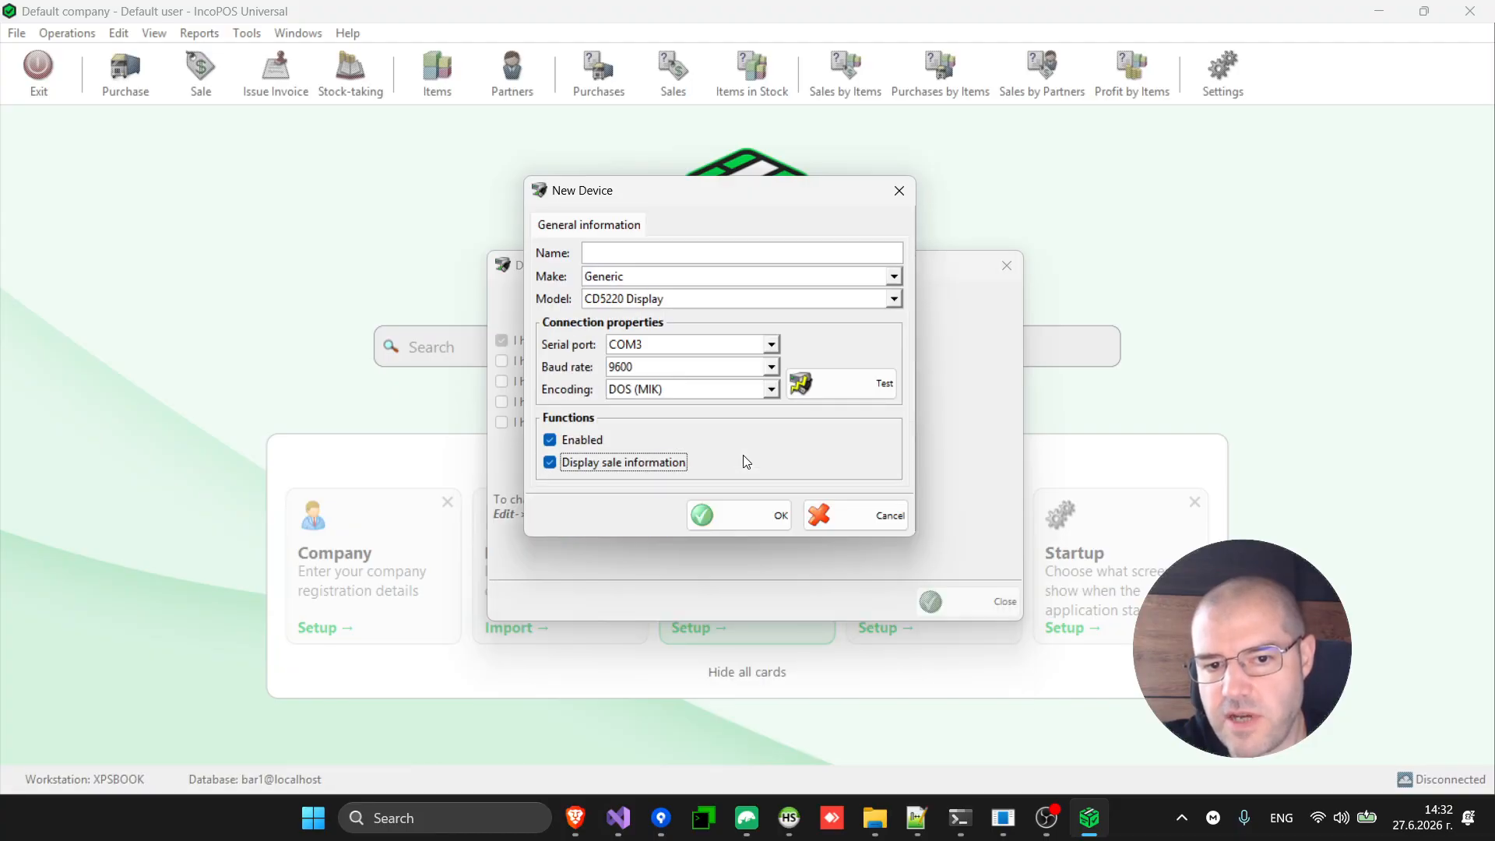
pyautogui.click(698, 301)
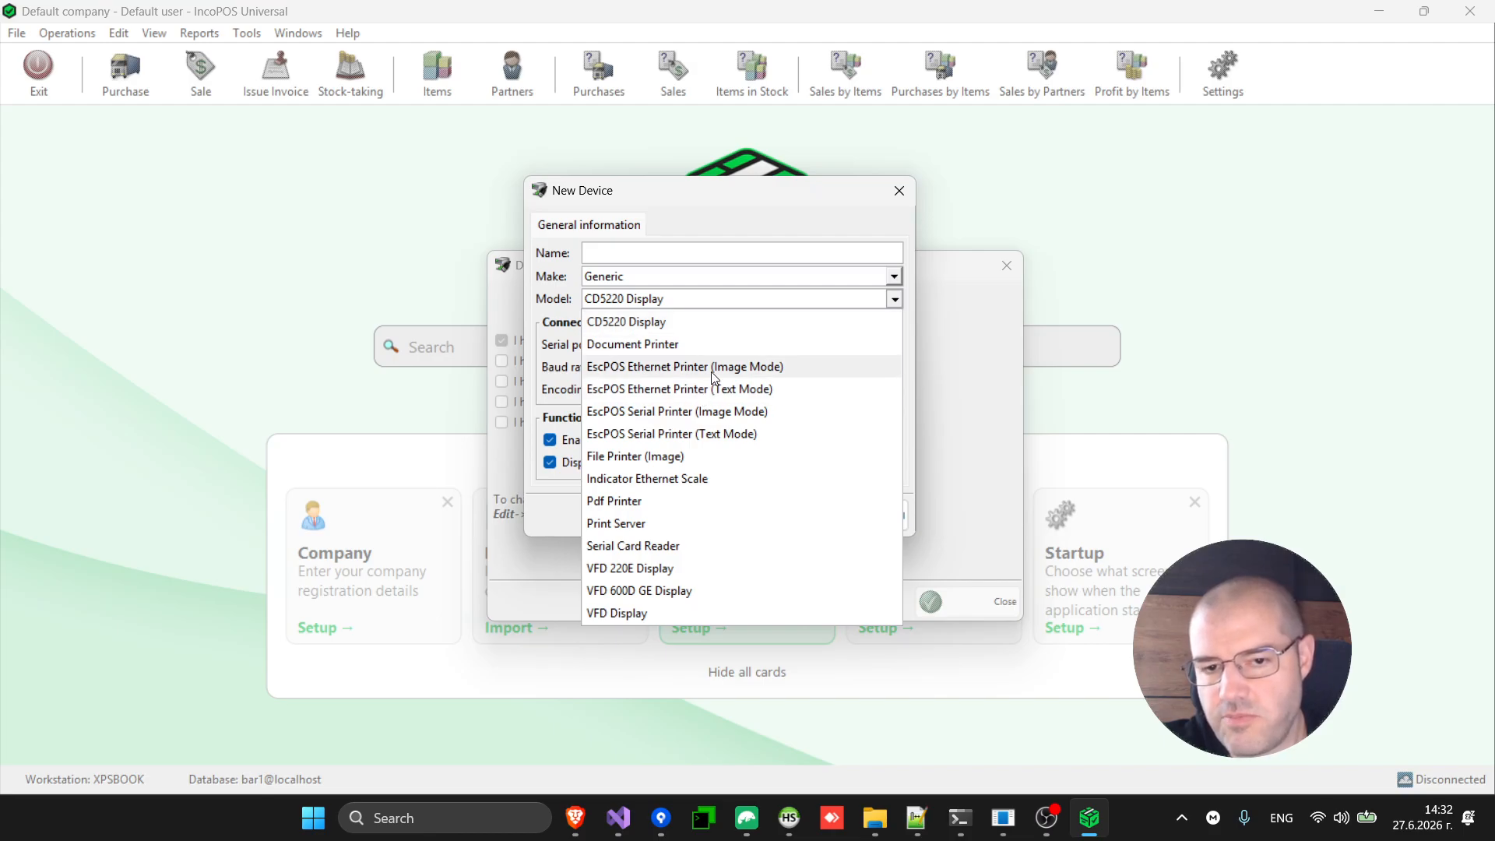
pyautogui.click(712, 371)
pyautogui.click(719, 275)
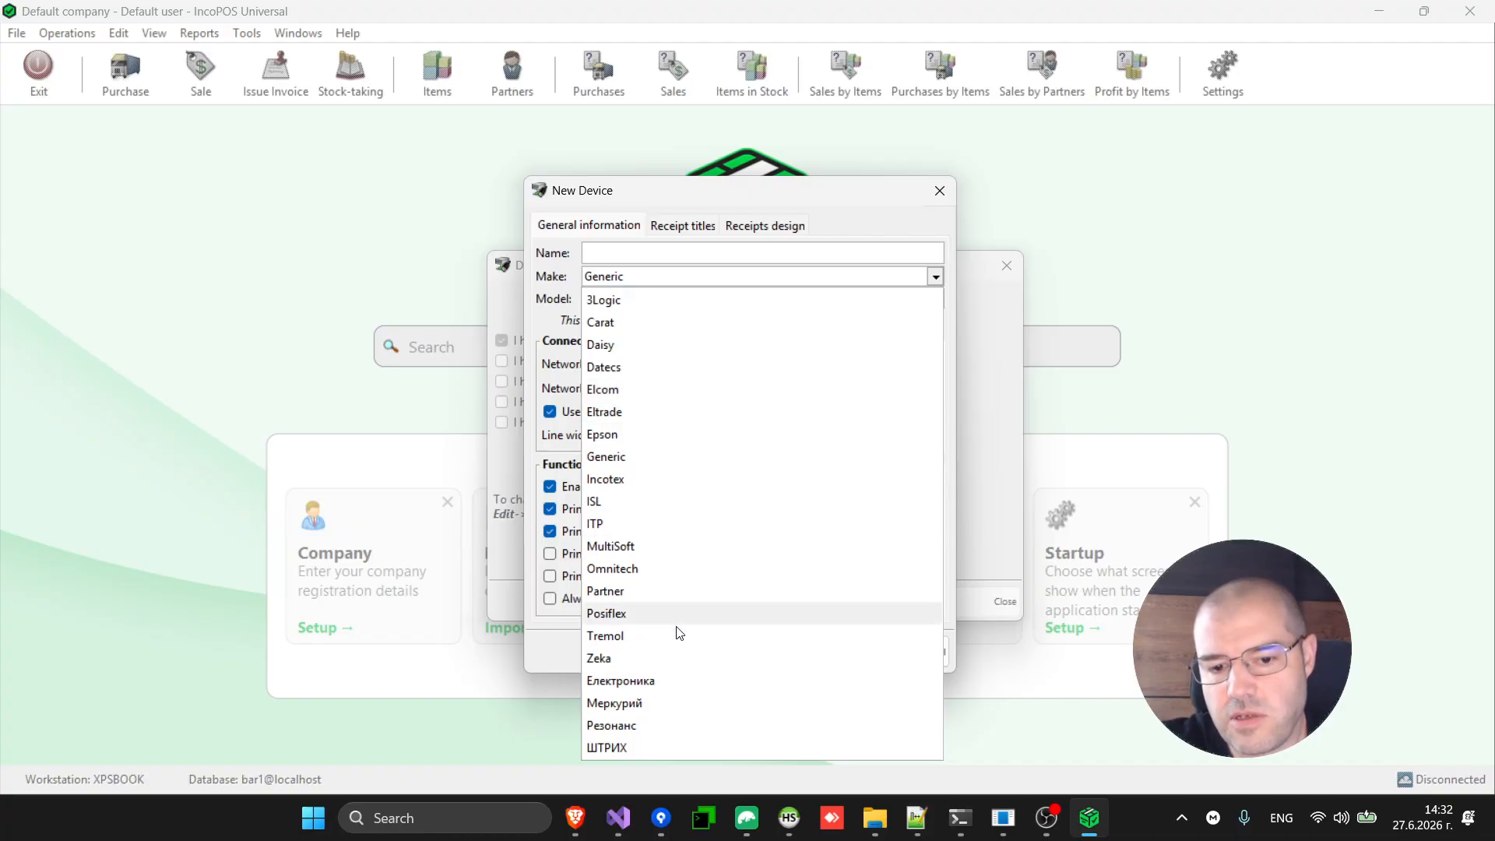
# Pick a Datecs DP-150MX (УНП), then cancel the new device and close Devices without adding a printer.
pyautogui.click(685, 368)
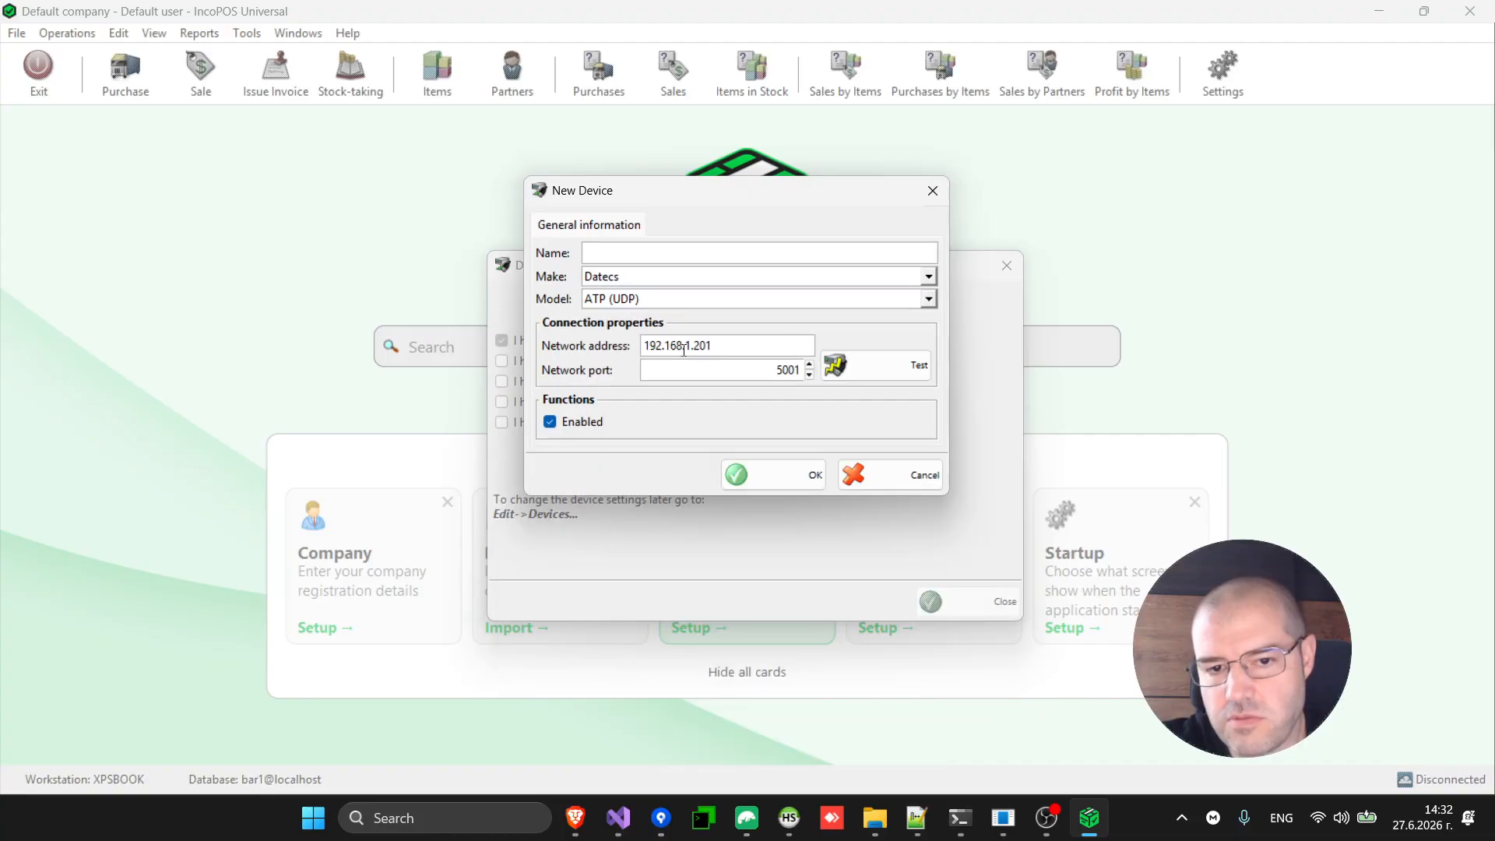
pyautogui.click(728, 302)
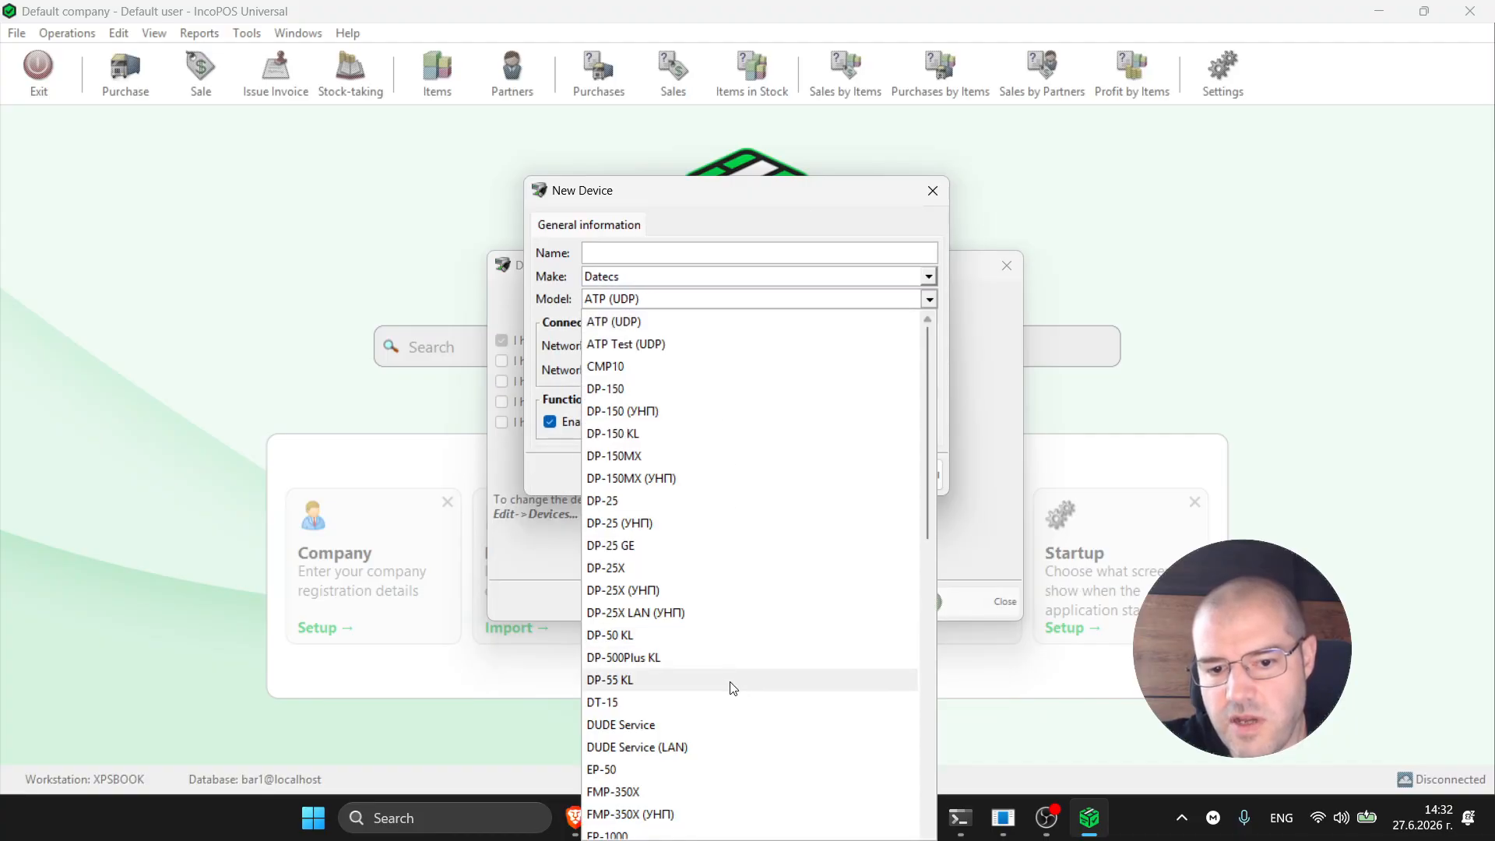
pyautogui.click(776, 478)
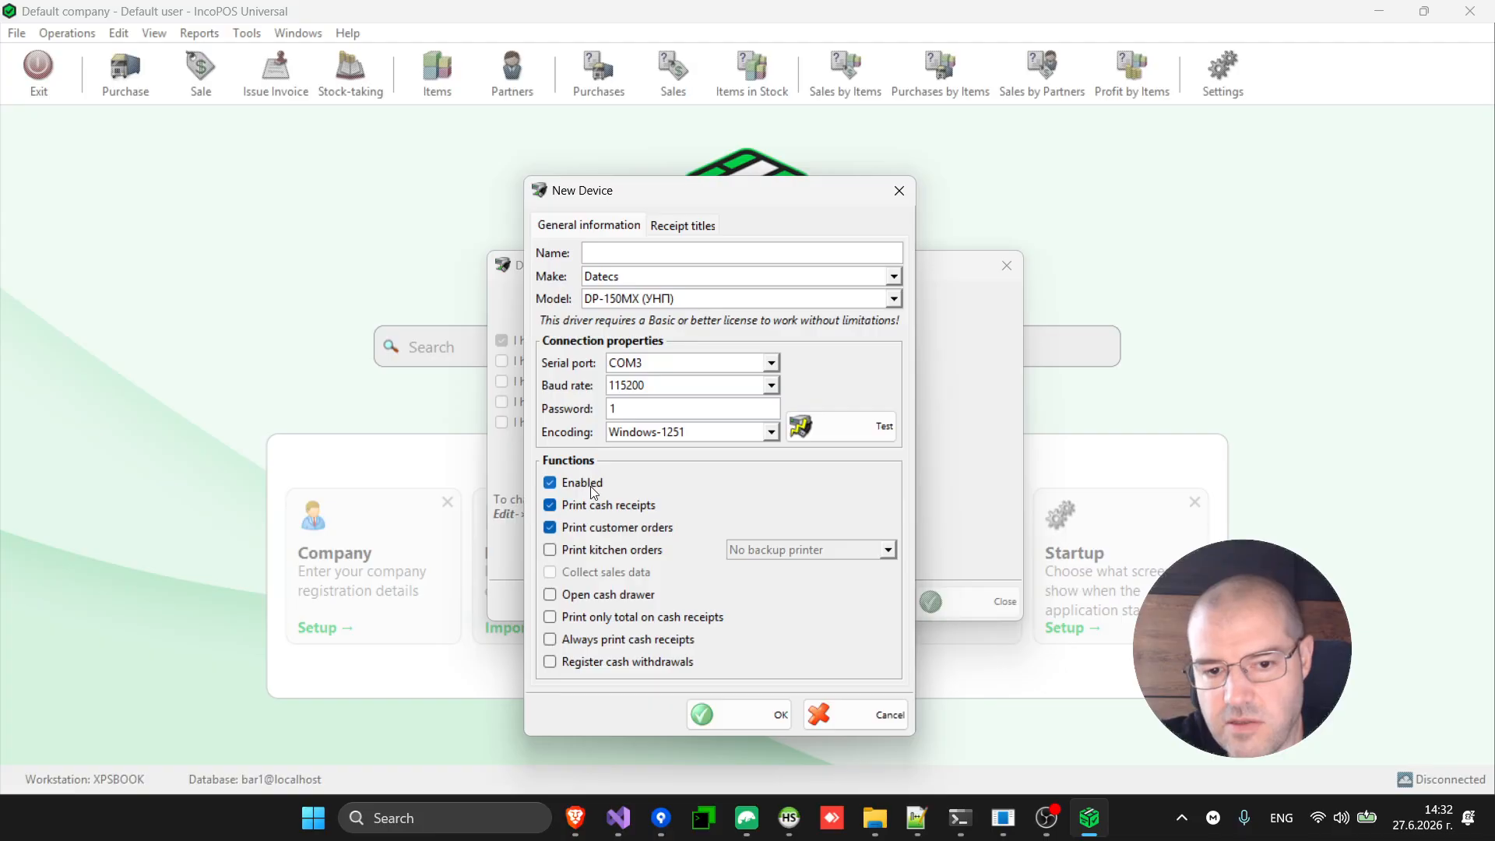
pyautogui.click(876, 724)
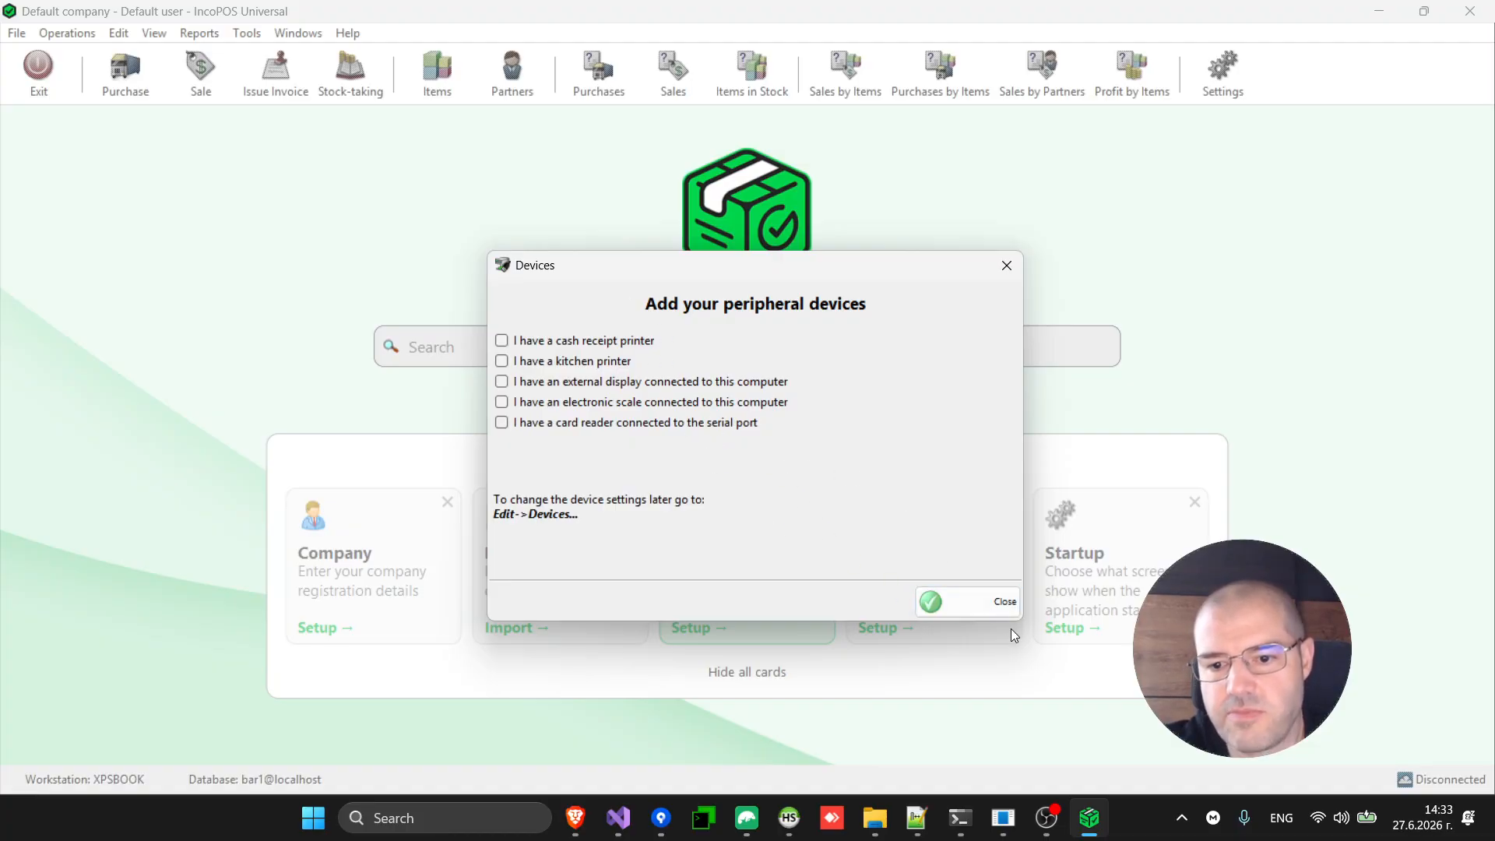
pyautogui.click(990, 604)
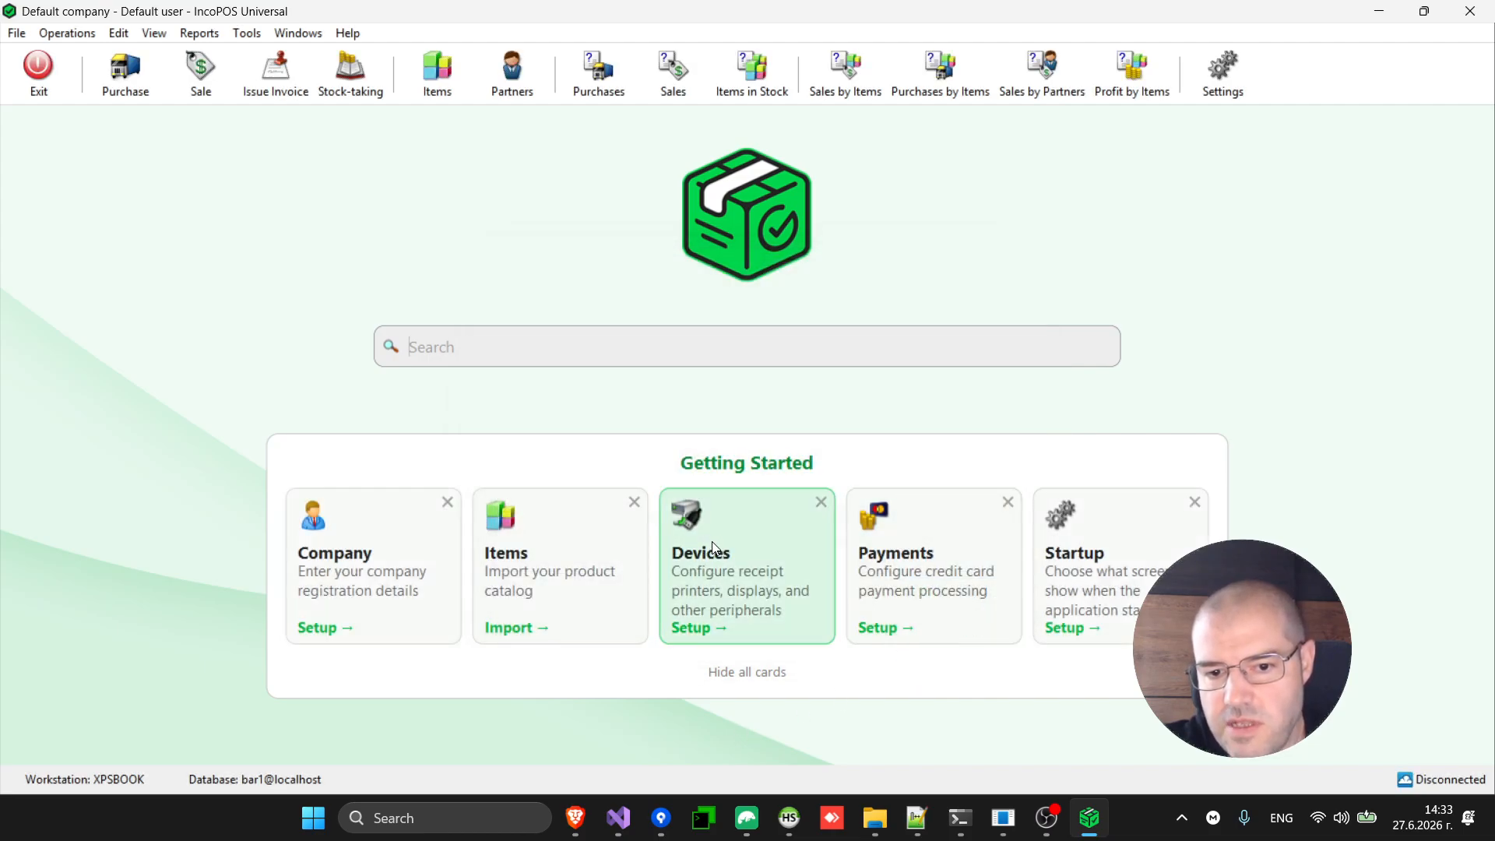
# Dismiss the Devices card and set the workstation to start in Front Office - Touch screen sales.
pyautogui.click(820, 502)
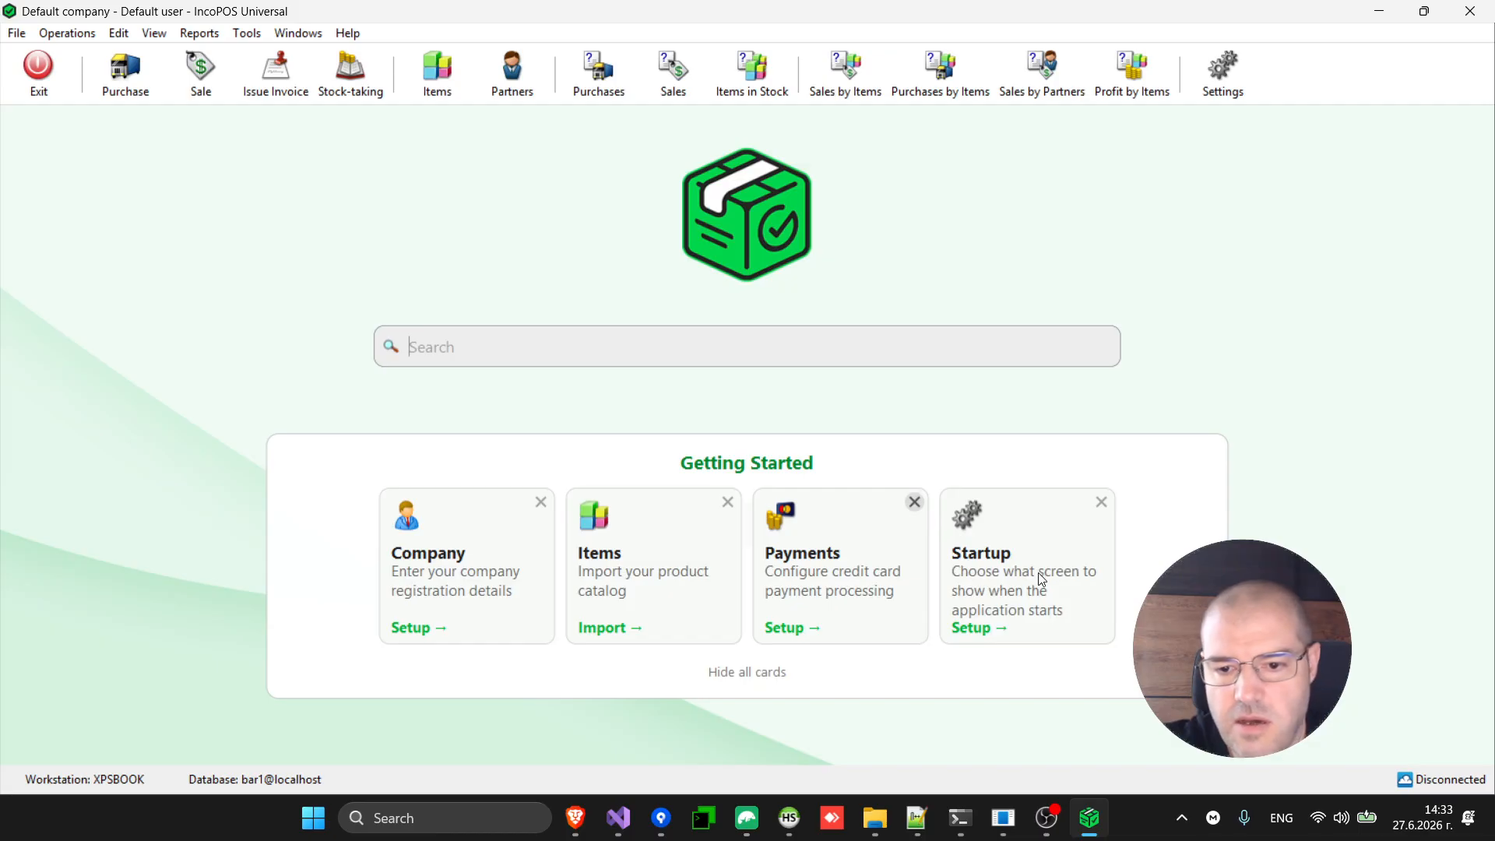
pyautogui.click(1014, 551)
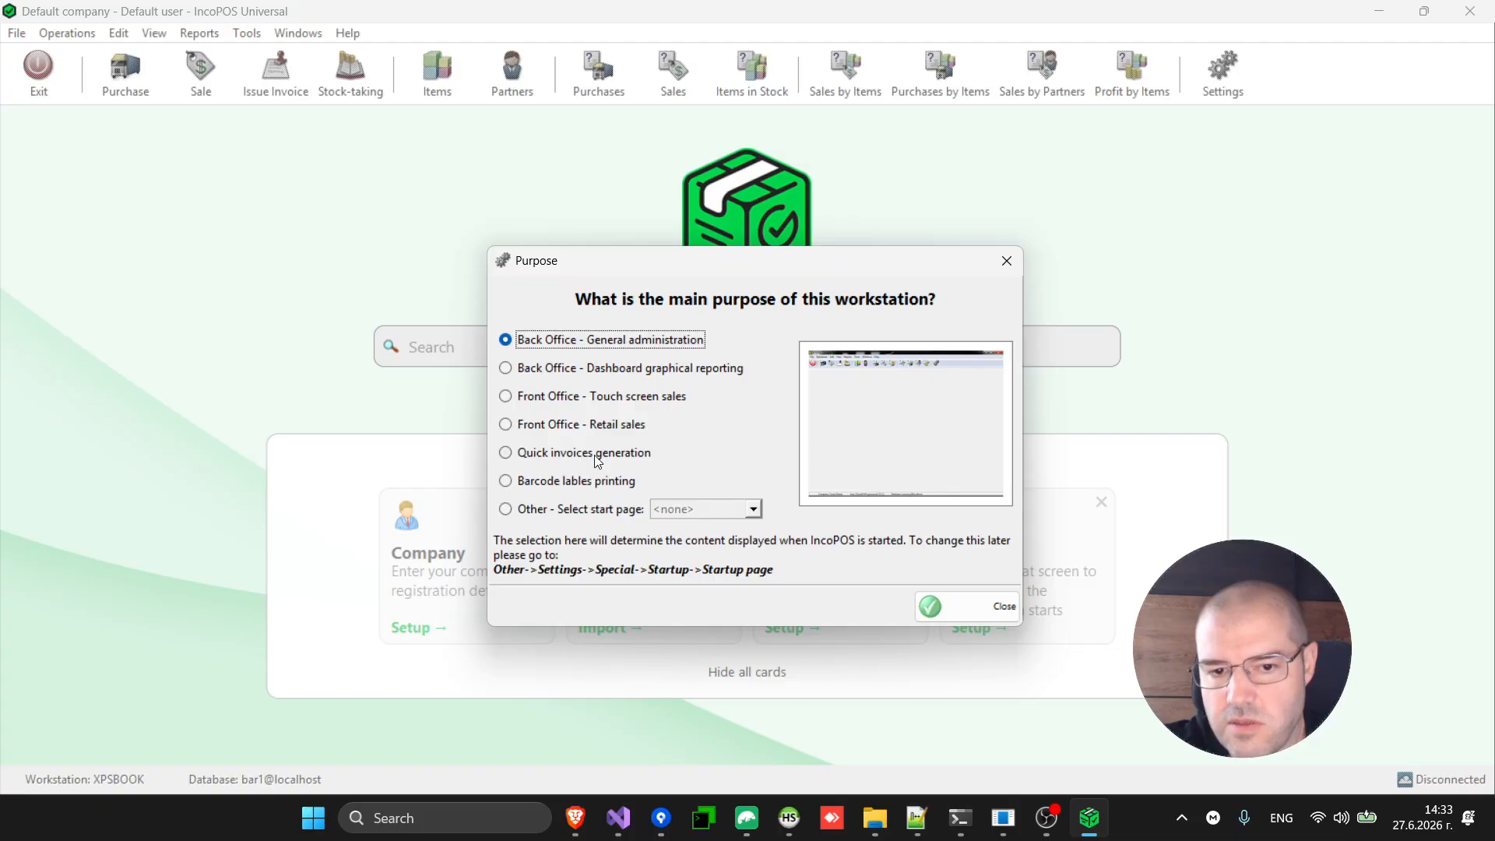
pyautogui.click(634, 398)
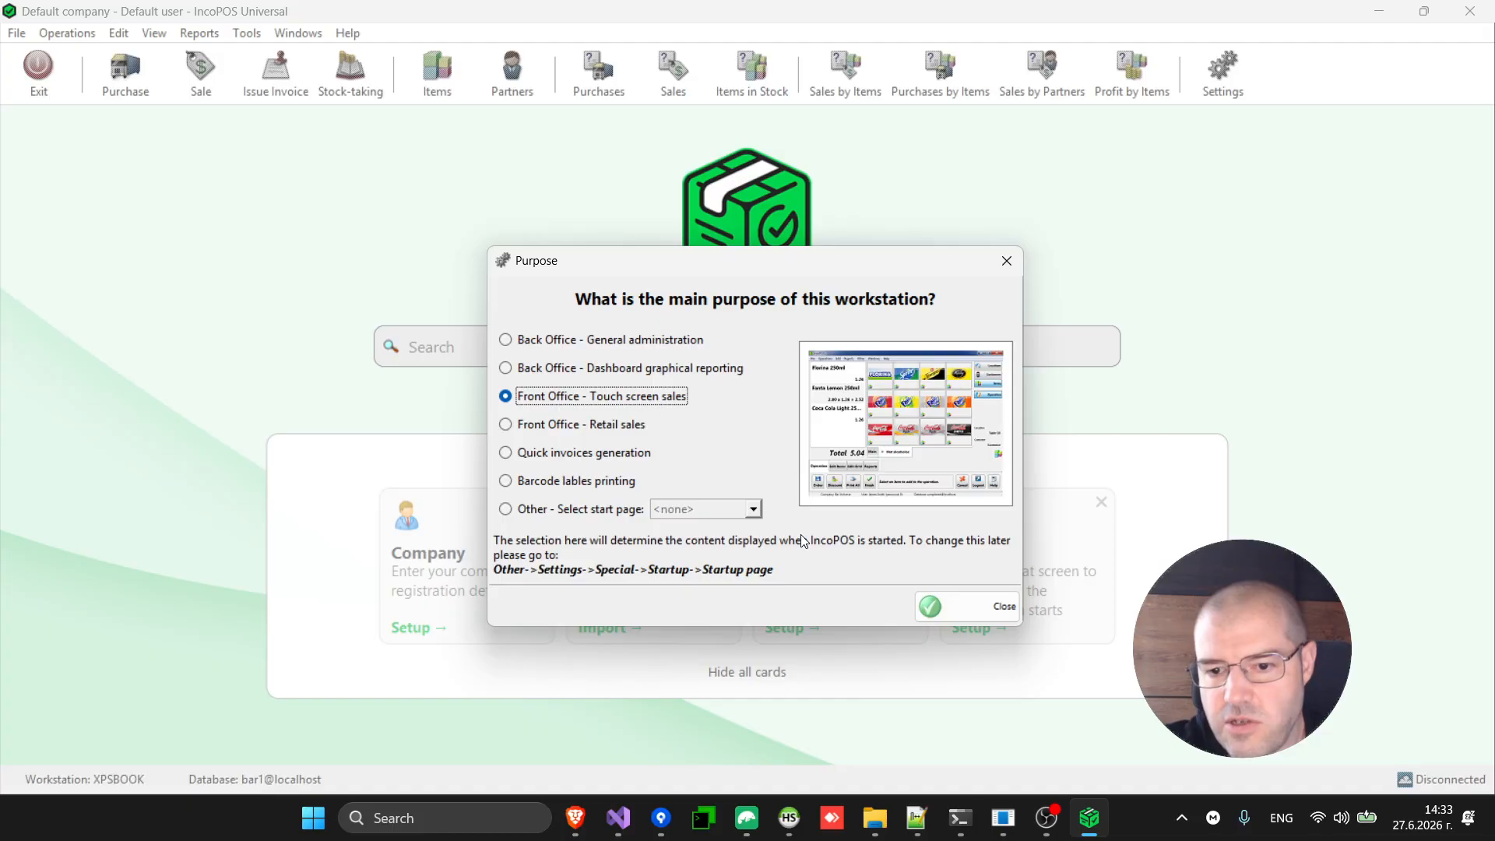
pyautogui.click(975, 609)
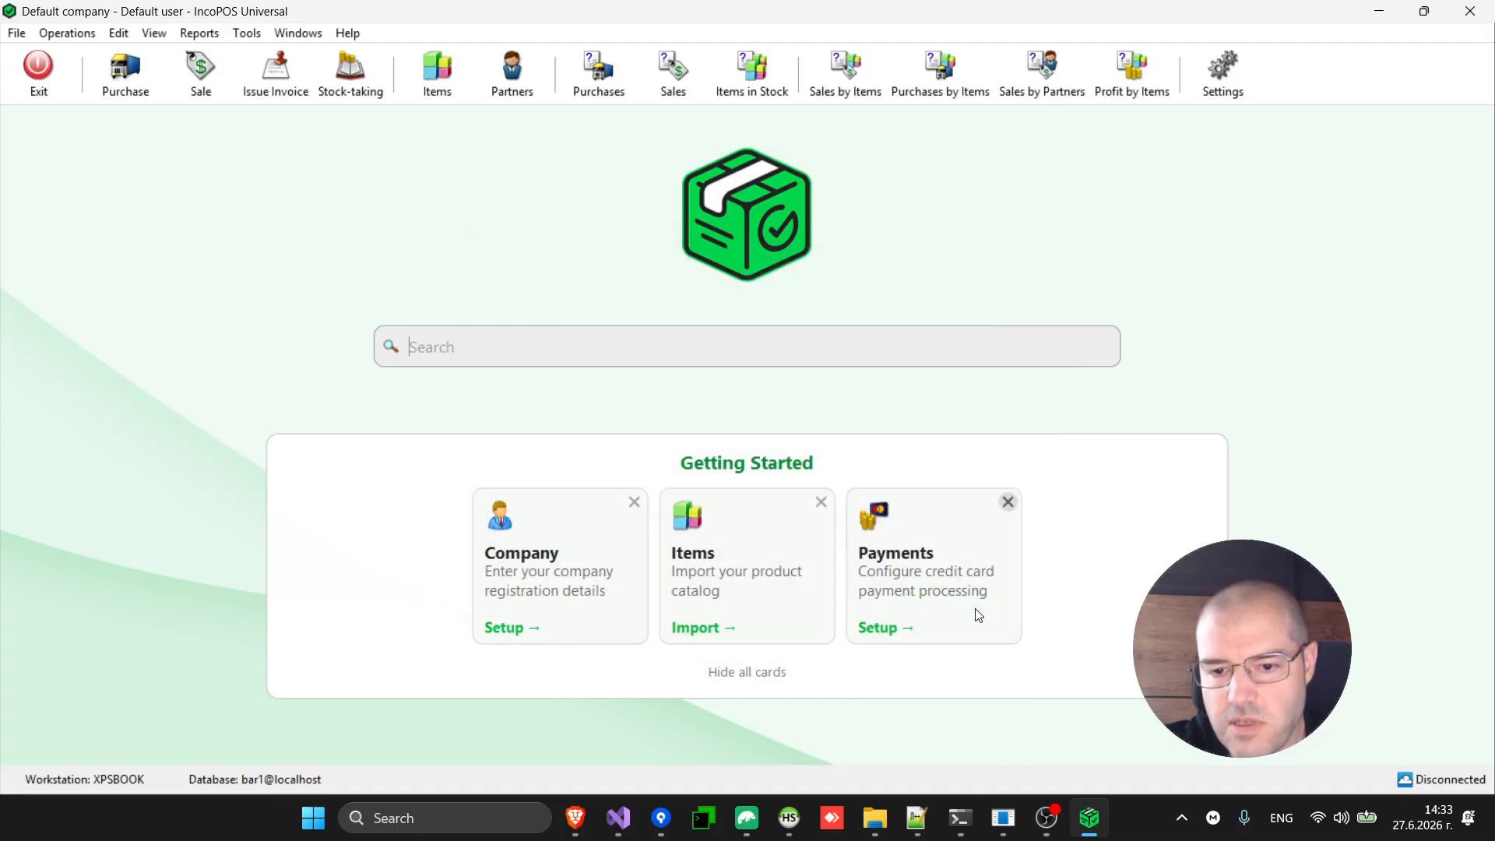
# Enable card processing with SumUp - Solo Card Reader and the Card payment type, then dismiss the Payments card.
pyautogui.click(943, 593)
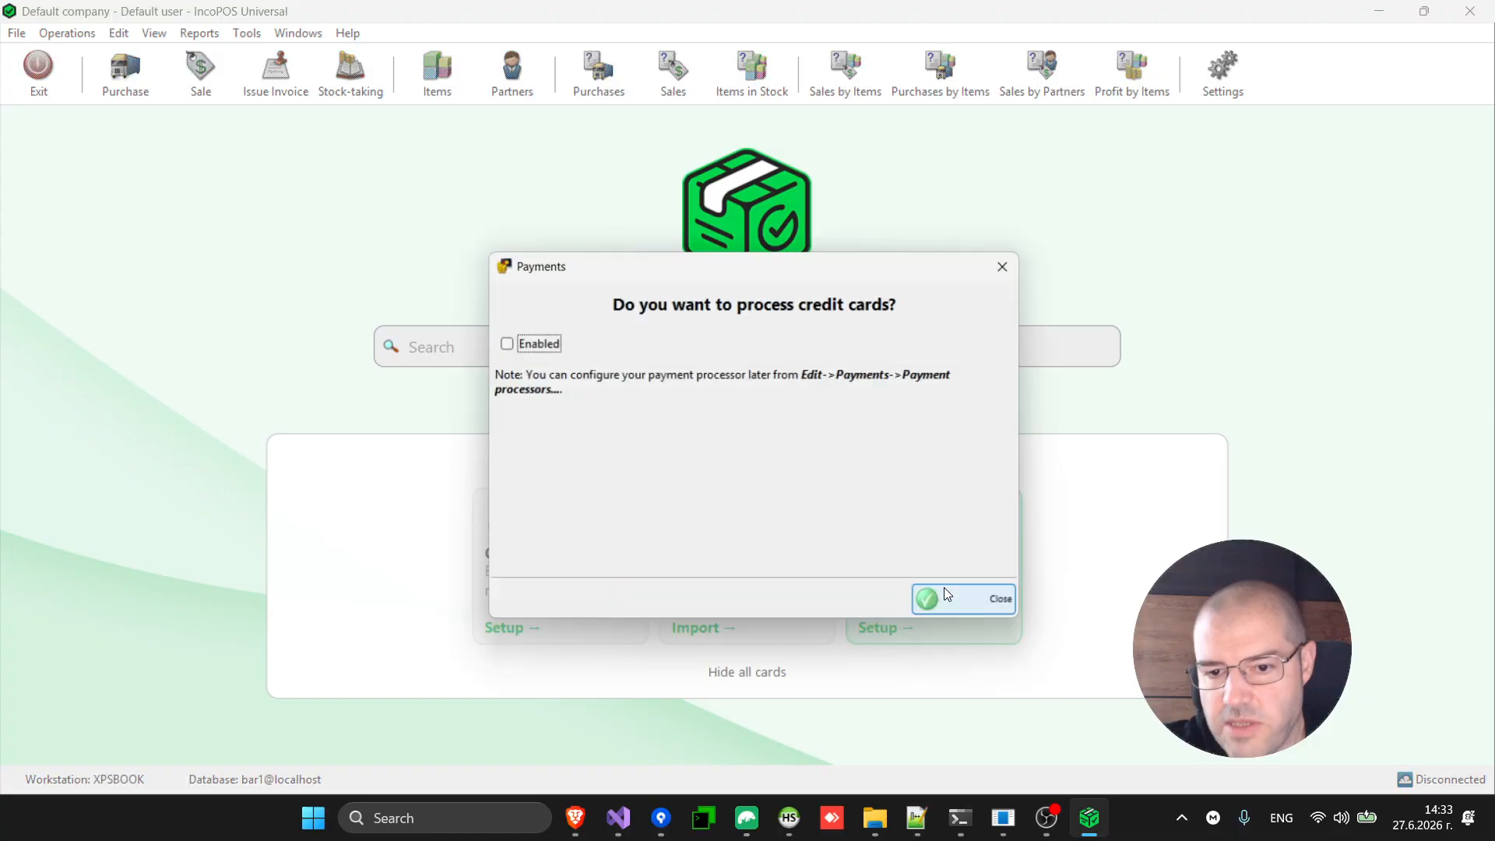
pyautogui.click(521, 346)
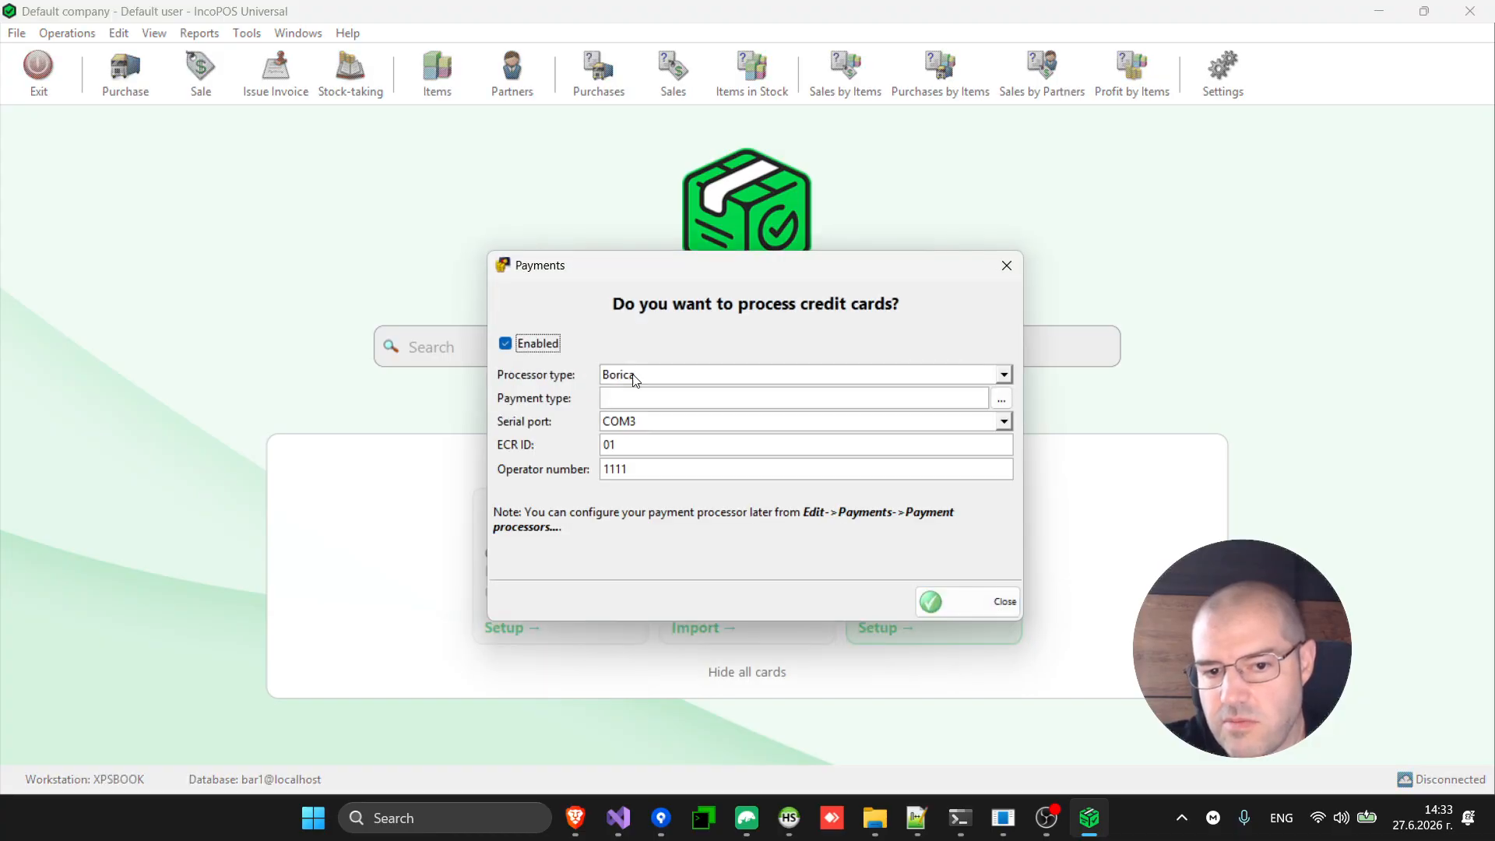
pyautogui.click(679, 378)
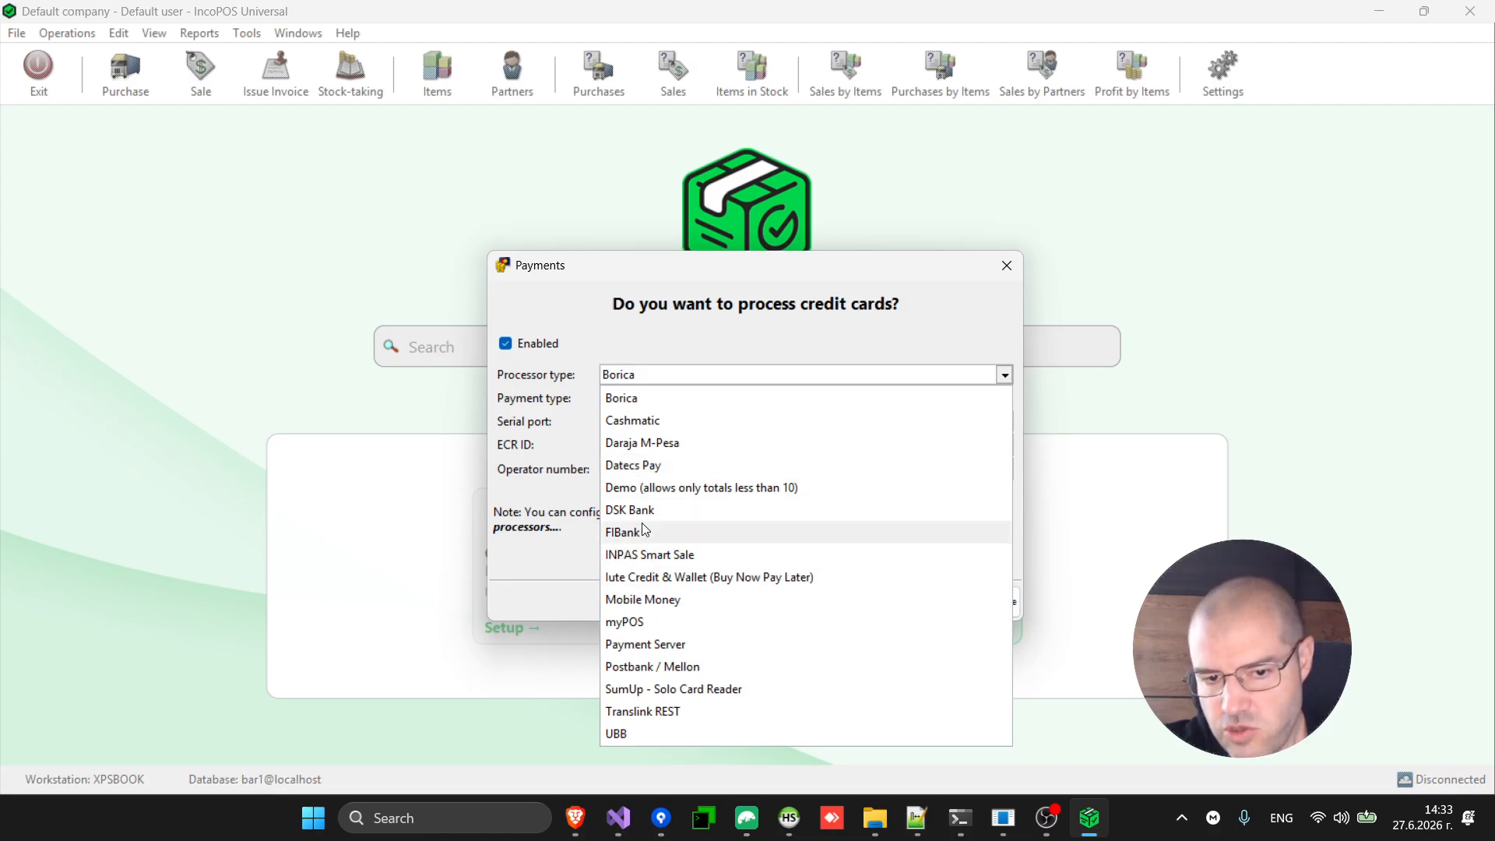
pyautogui.click(654, 692)
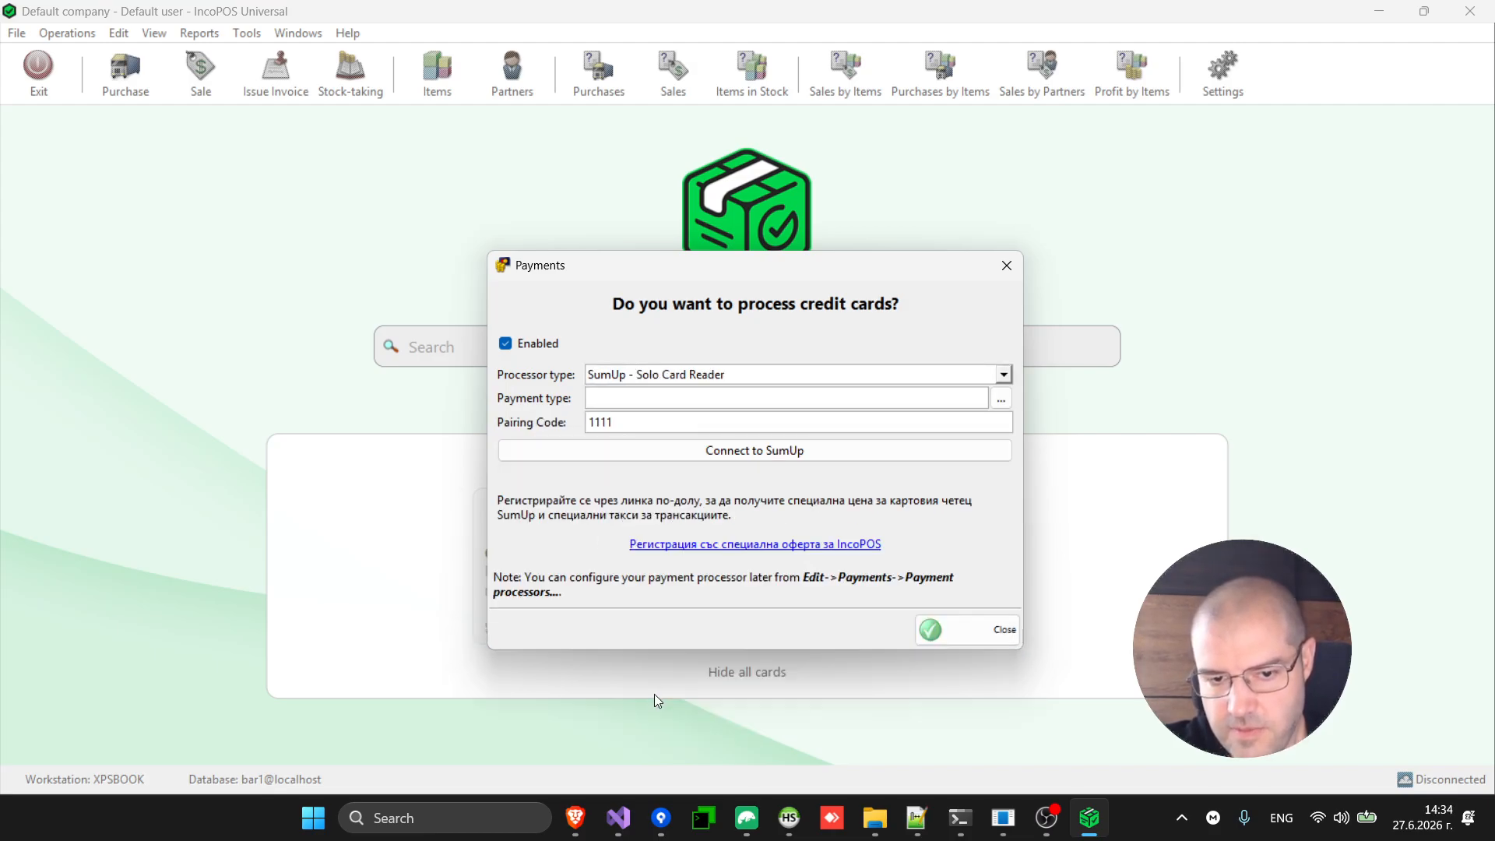
pyautogui.doubleClick(605, 396)
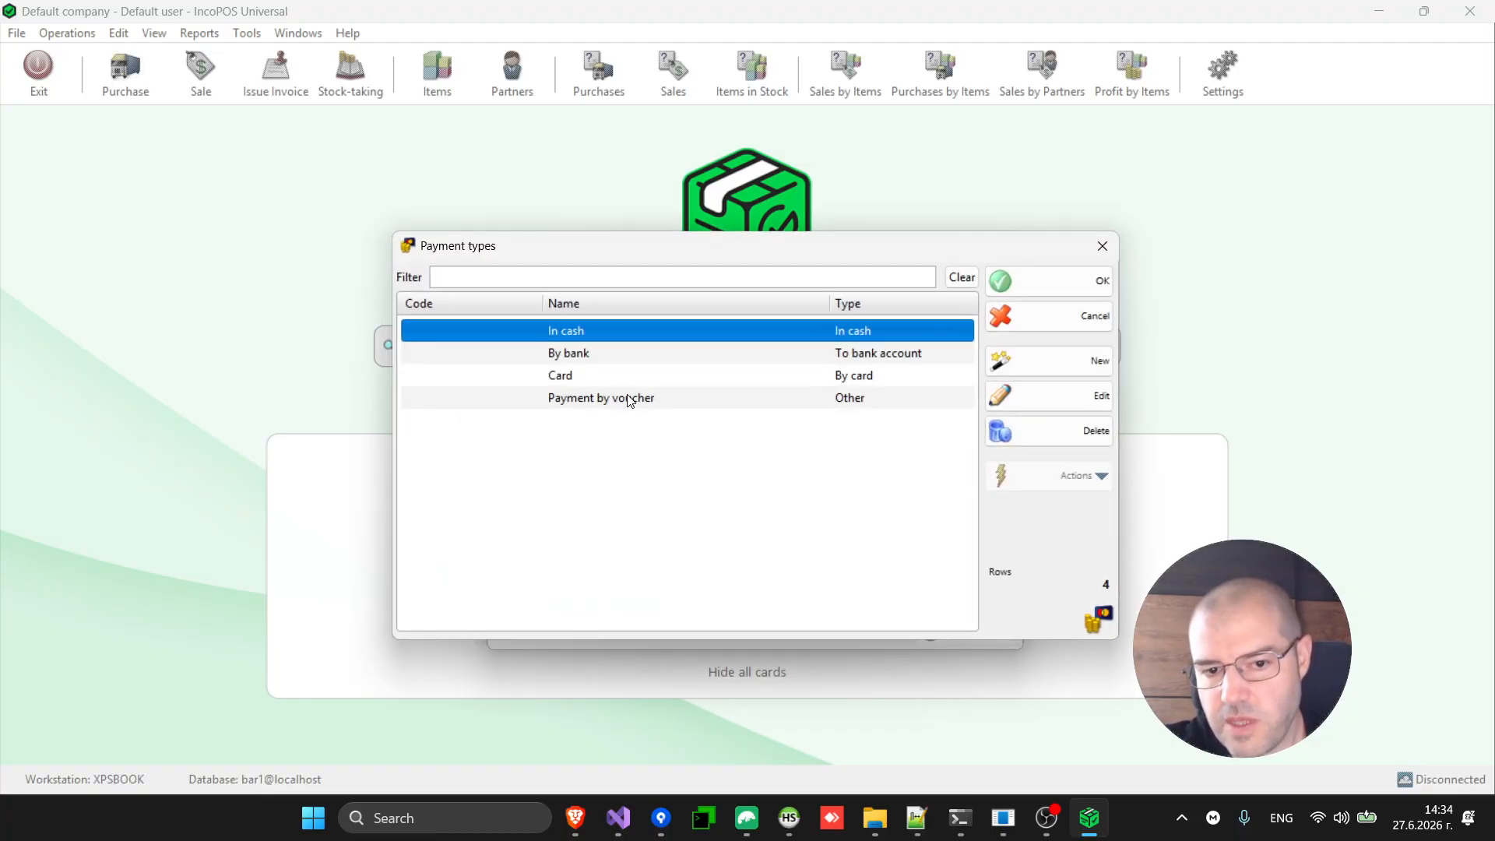
pyautogui.click(738, 375)
pyautogui.doubleClick(738, 376)
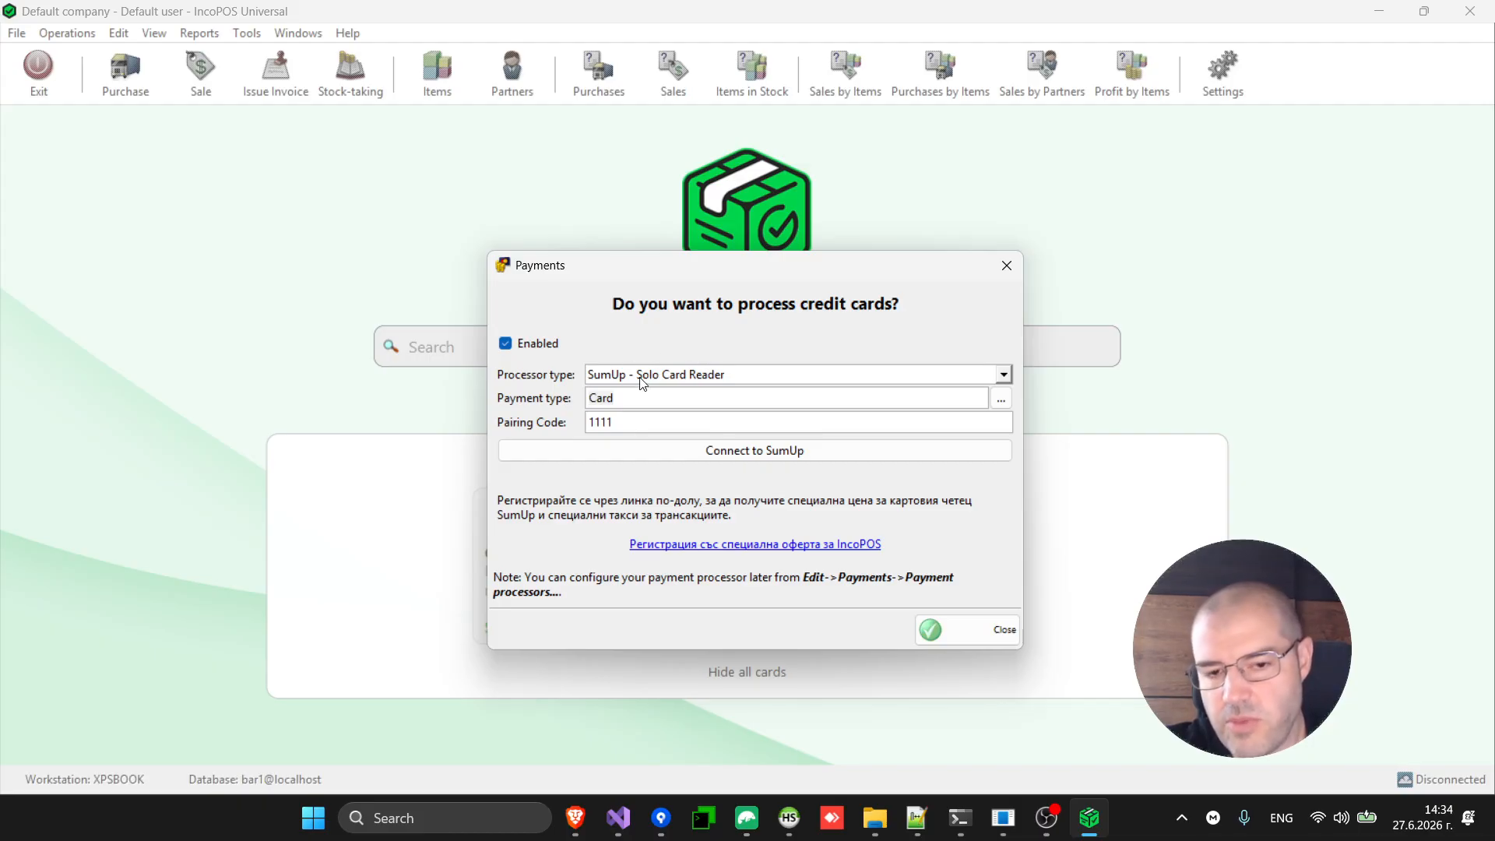
pyautogui.click(627, 397)
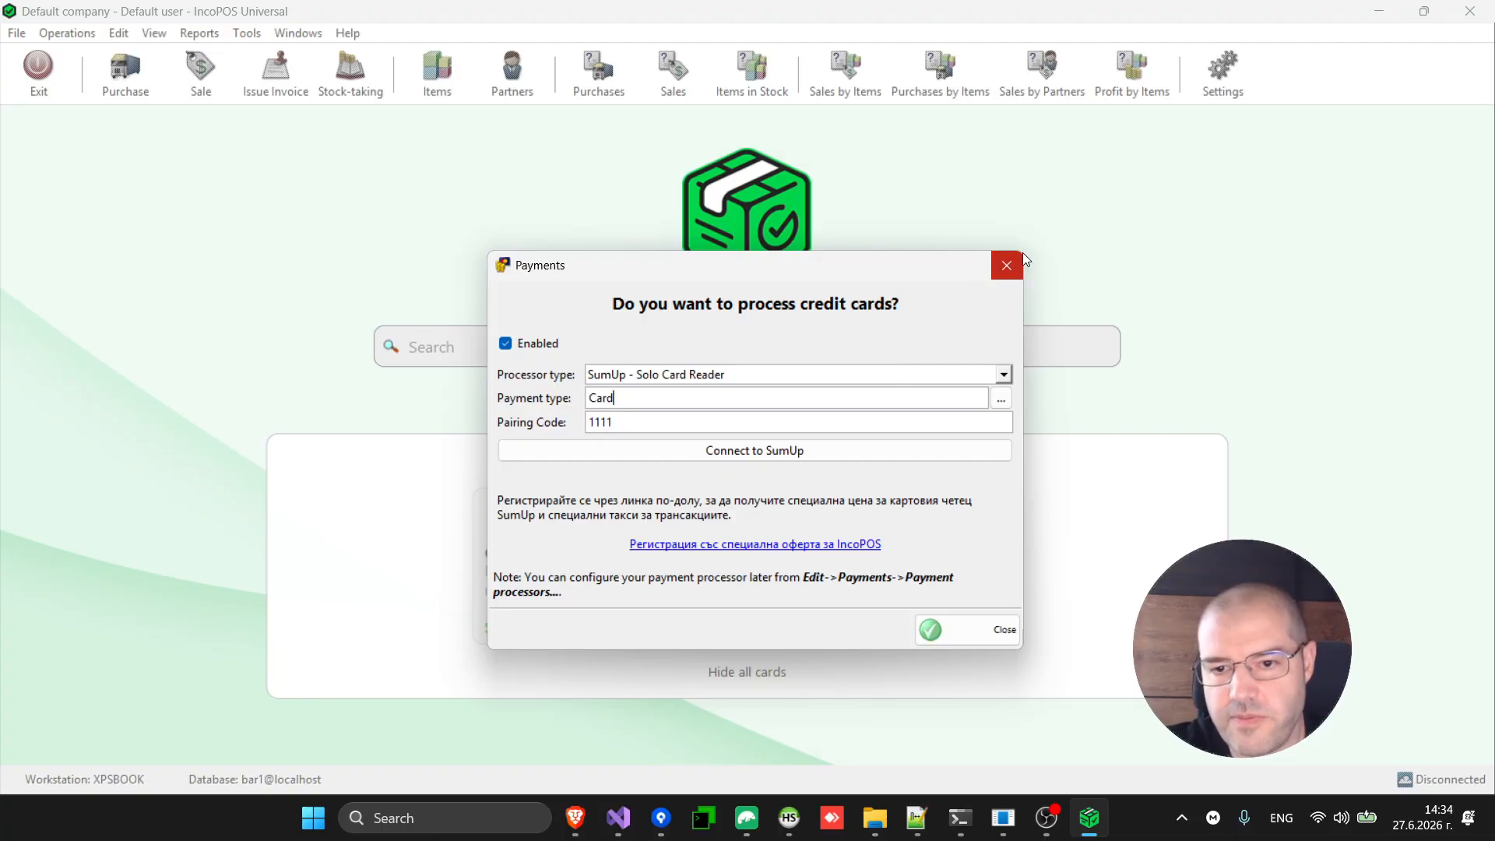
pyautogui.click(1007, 266)
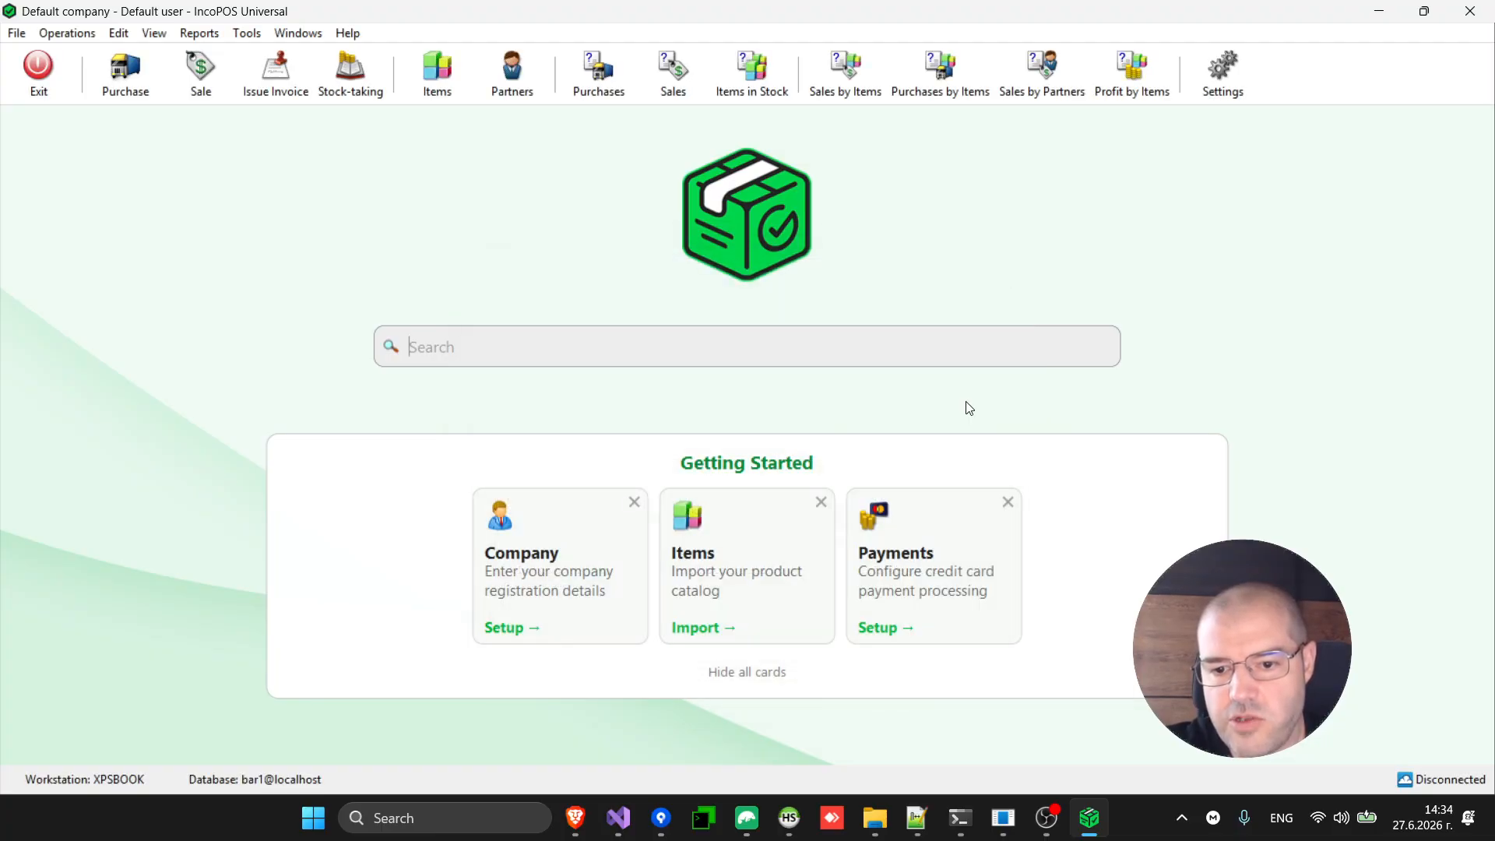
pyautogui.click(1008, 501)
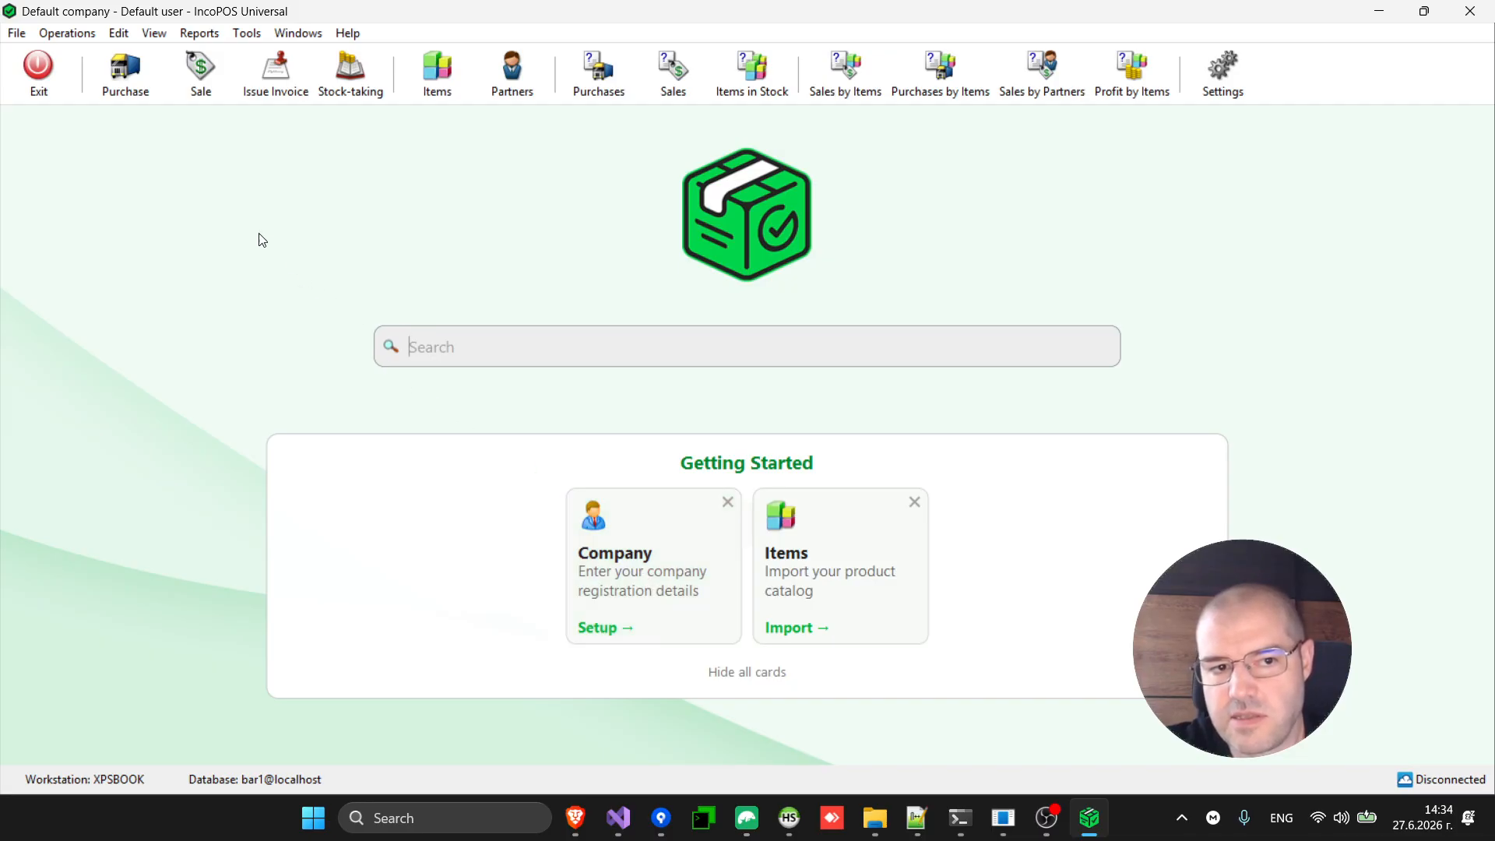
# Set the login screen type to Dark Fullscreen in Settings and save.
pyautogui.click(1225, 75)
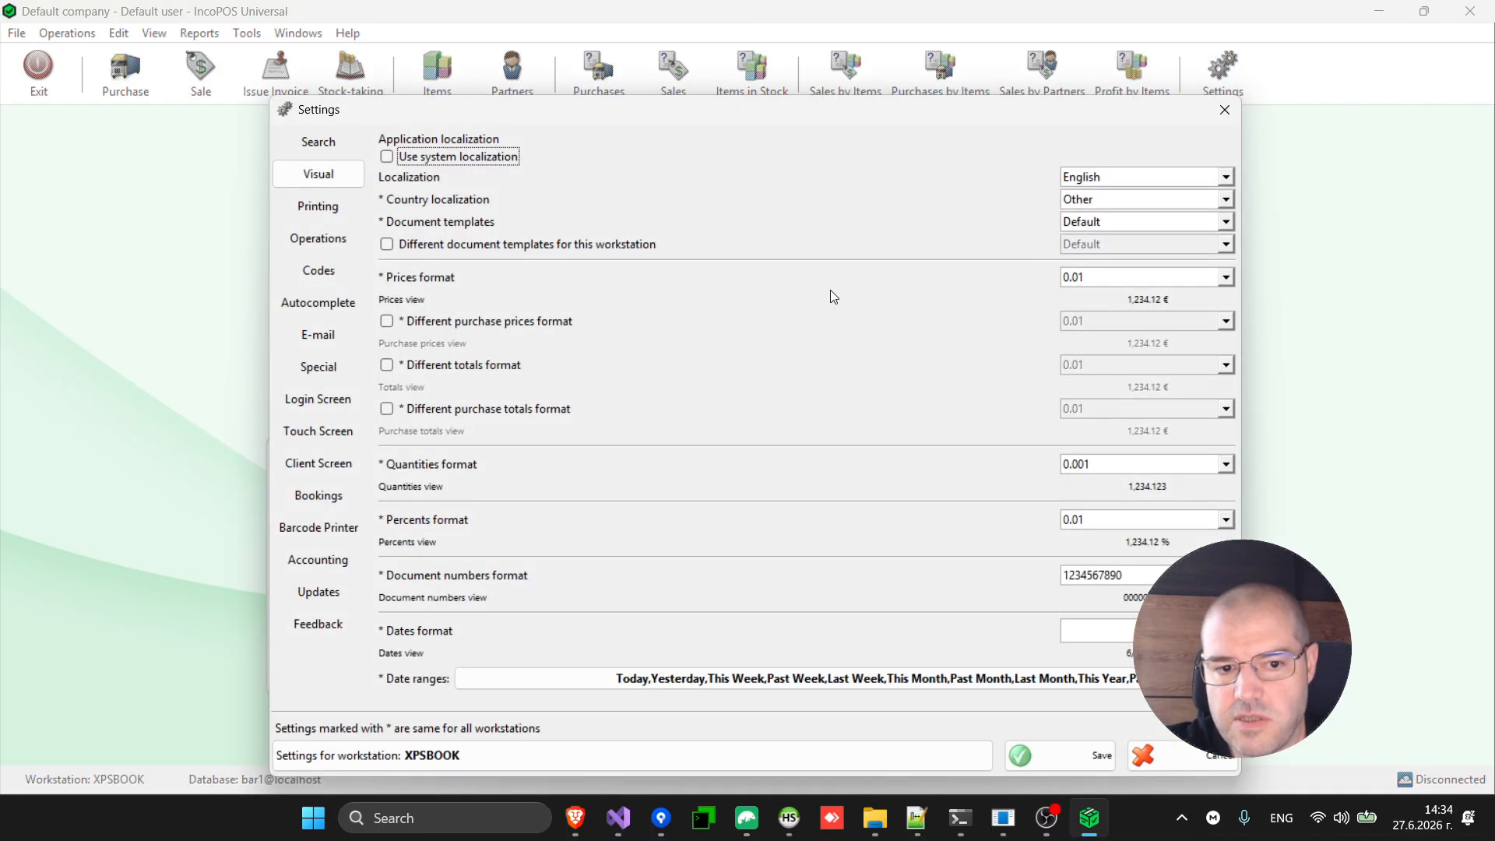
pyautogui.click(320, 400)
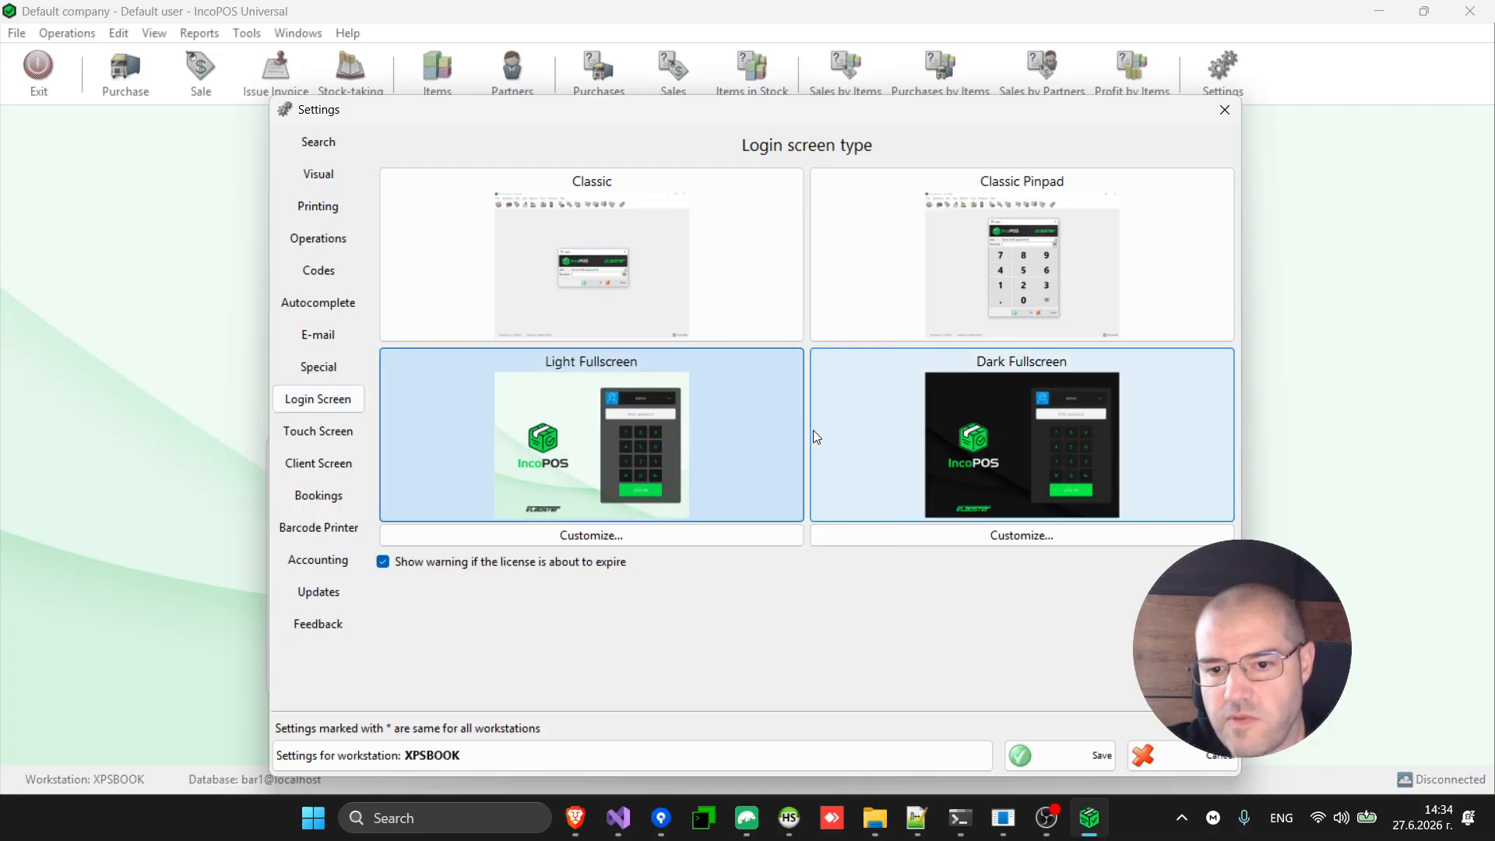
pyautogui.click(744, 446)
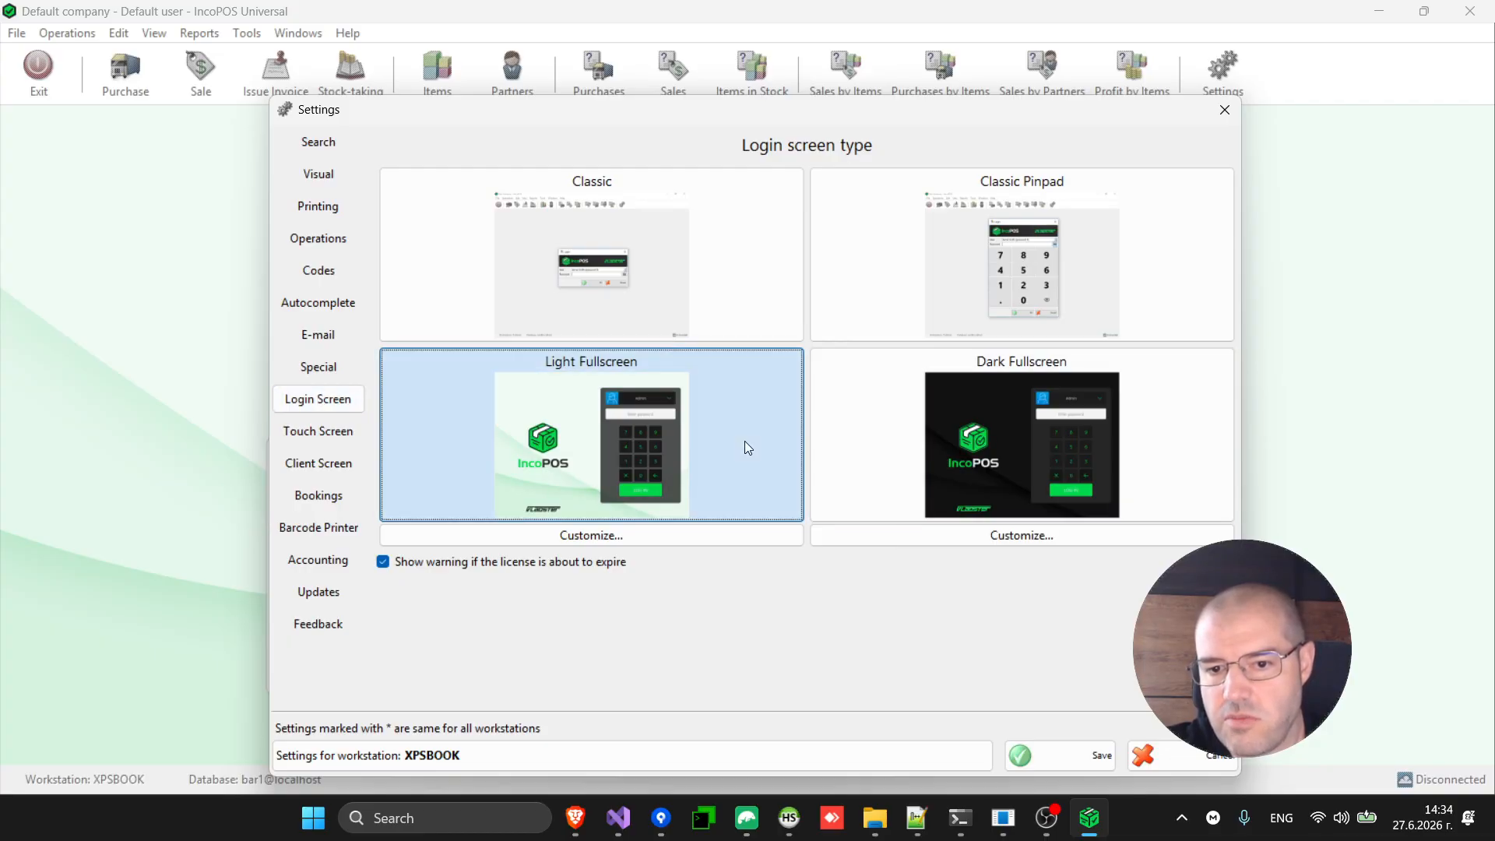
pyautogui.click(987, 432)
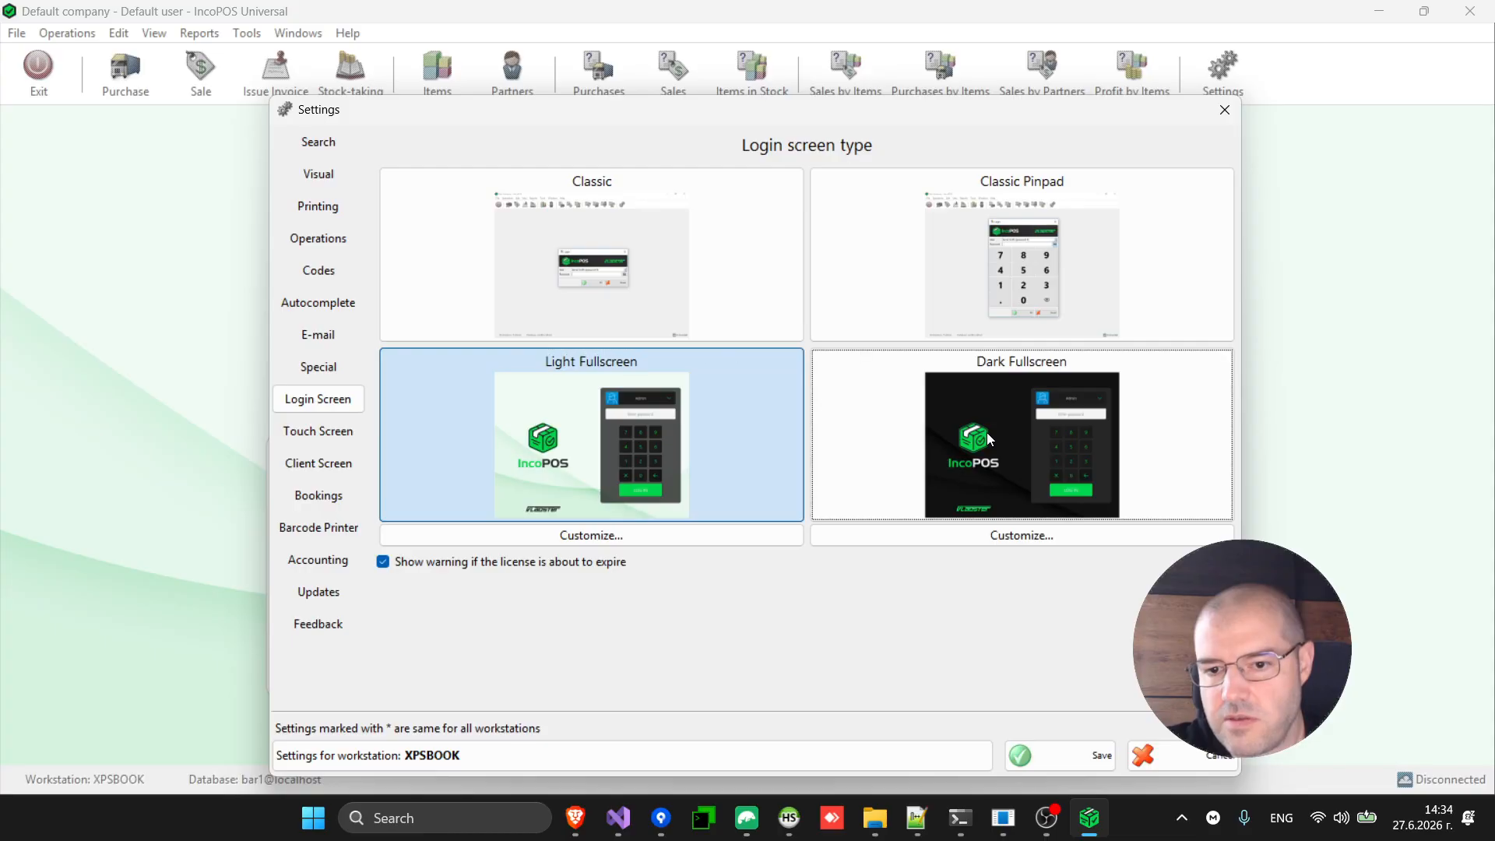
pyautogui.click(940, 445)
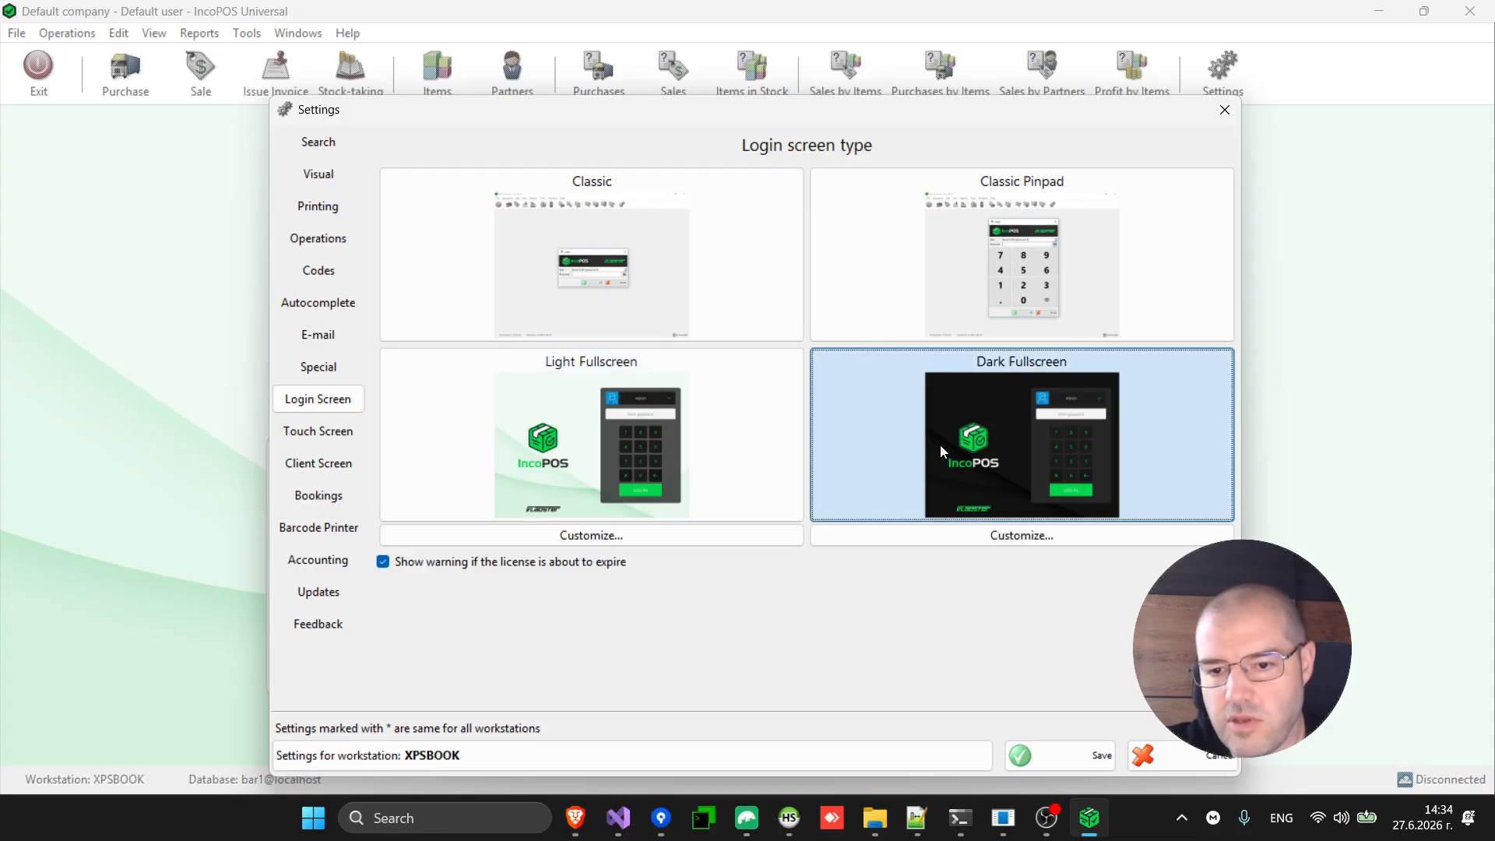
pyautogui.click(1058, 750)
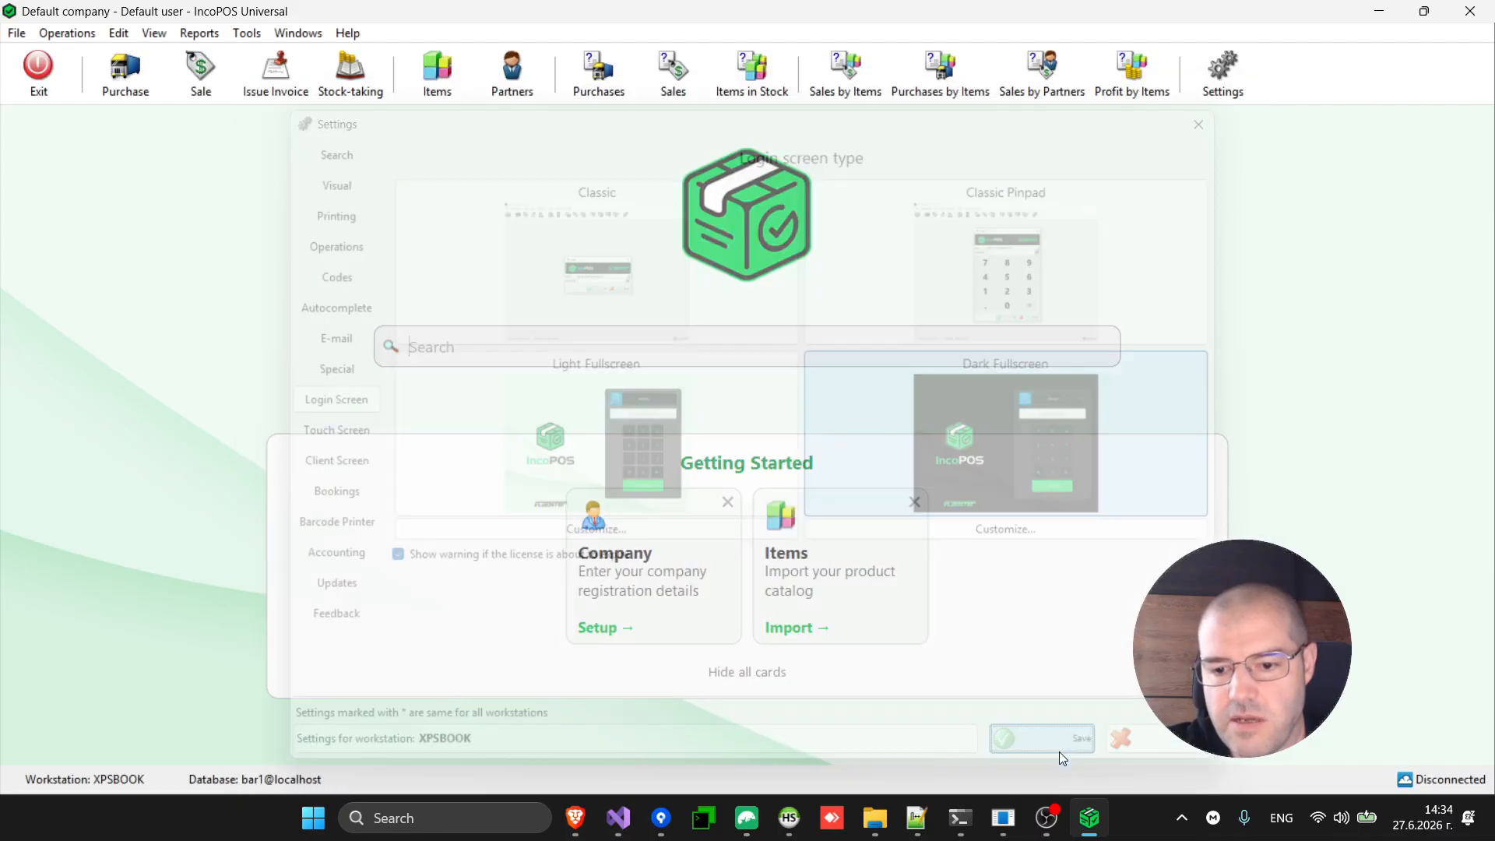
# Log out, log back in, and open a sale for Table 7.
pyautogui.click(16, 35)
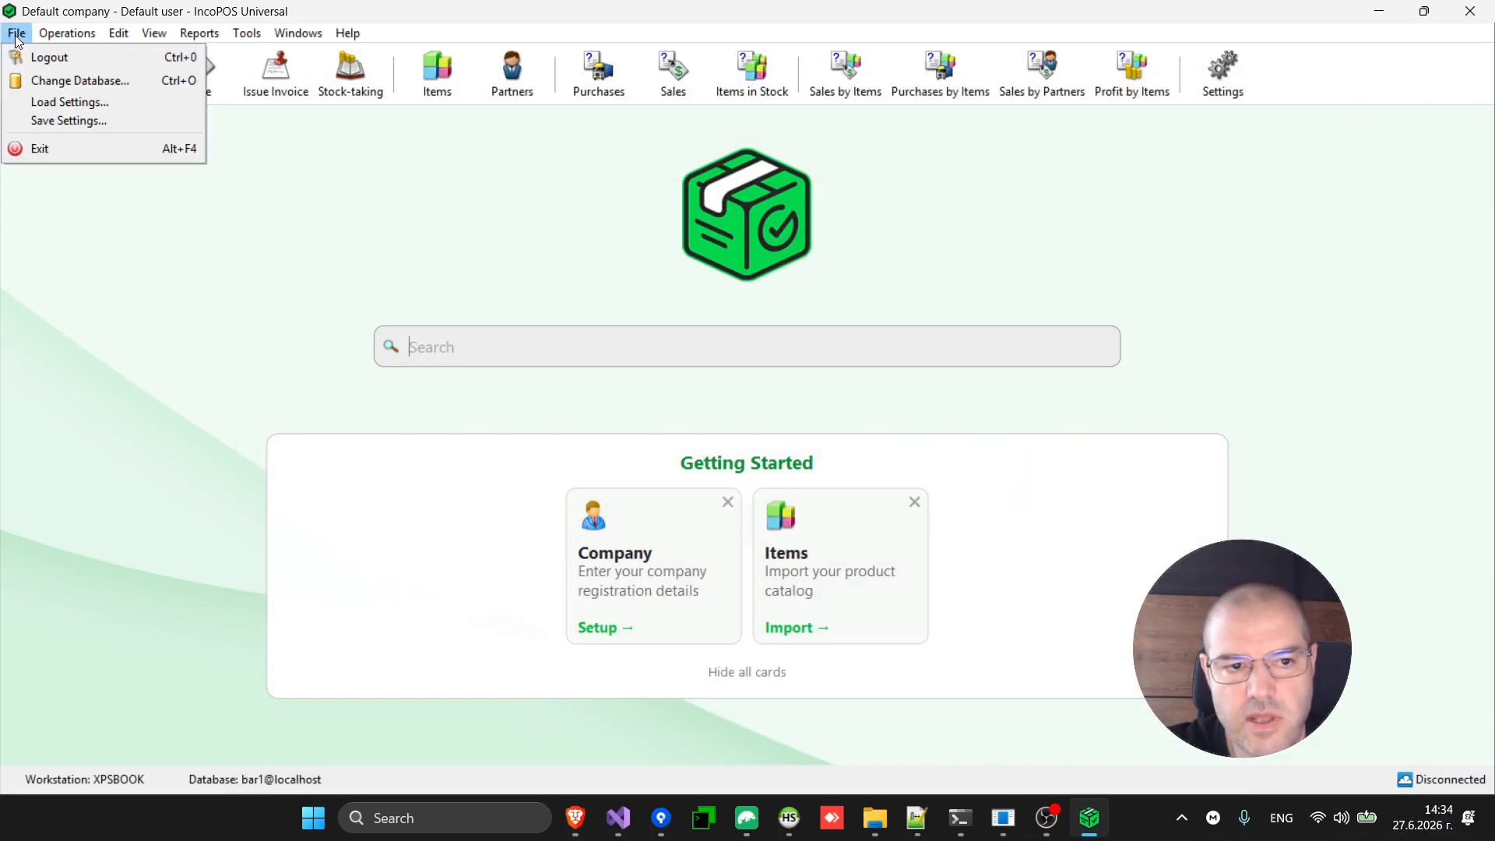
pyautogui.click(75, 58)
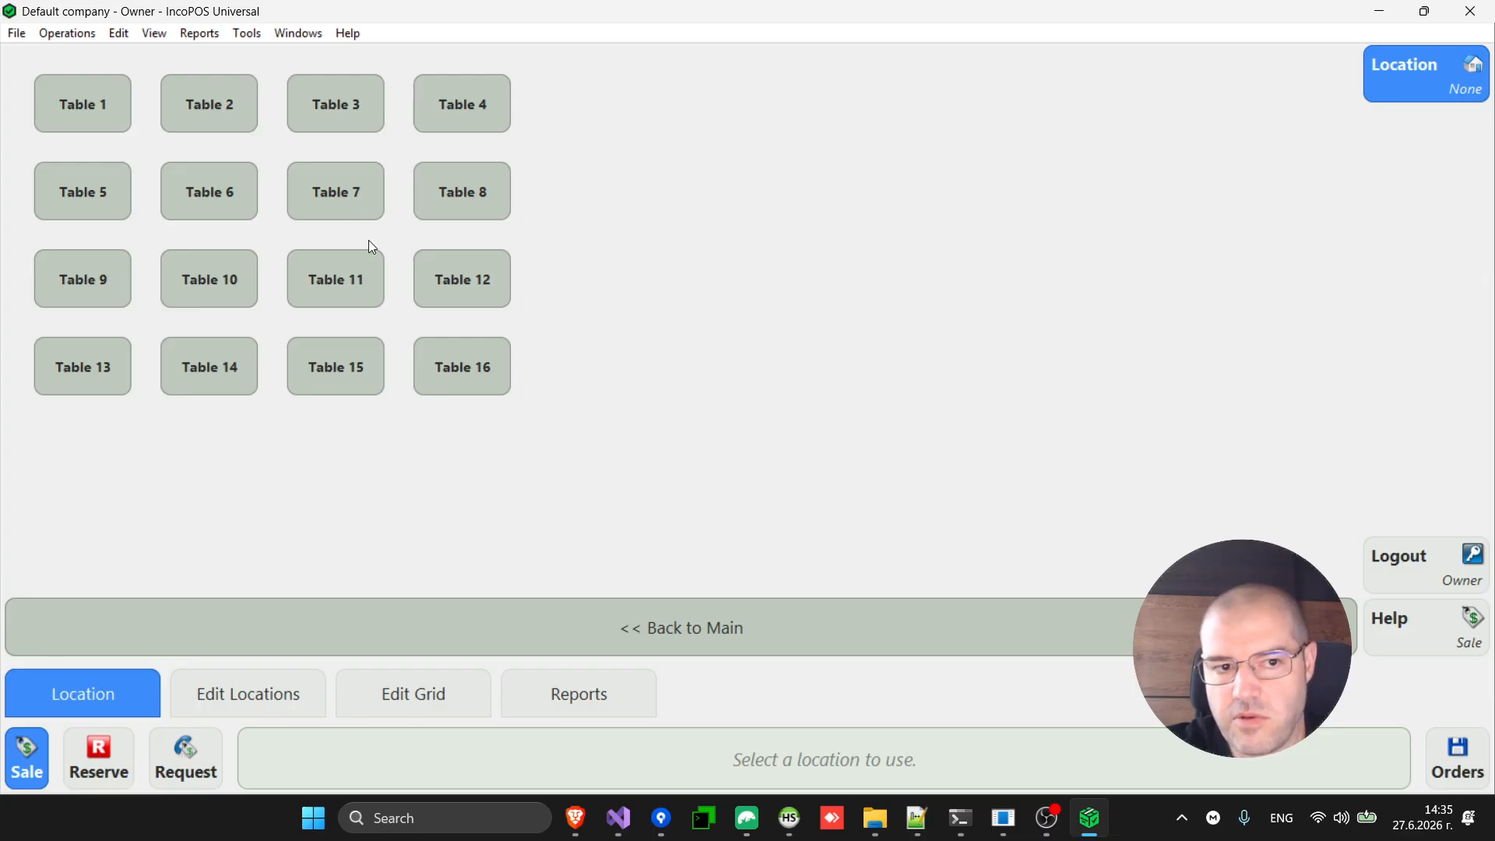
pyautogui.click(337, 206)
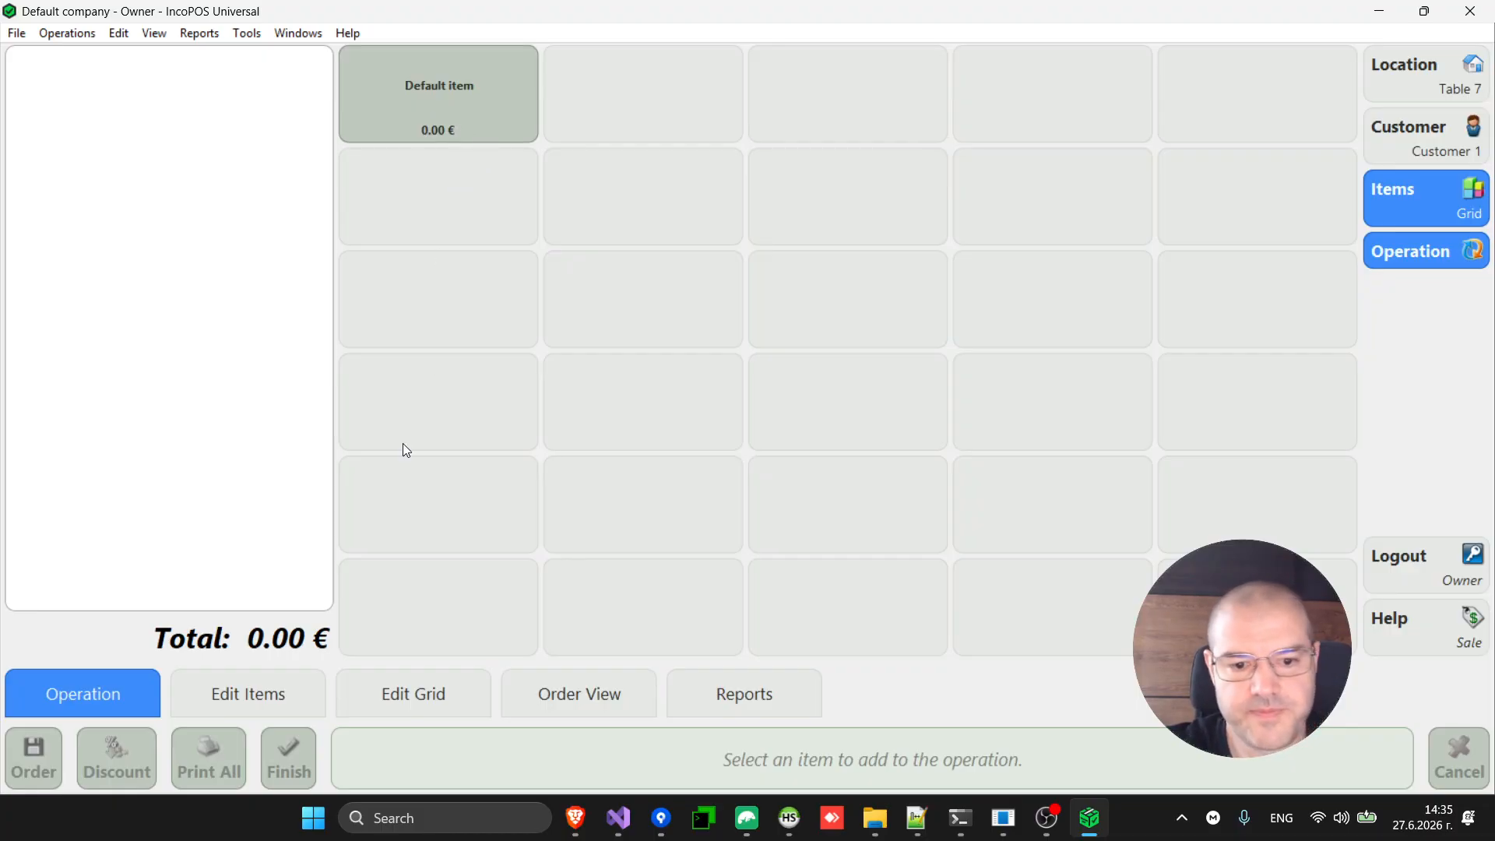
# Start adding a regular item to the empty grid cell below Default item.
pyautogui.click(255, 699)
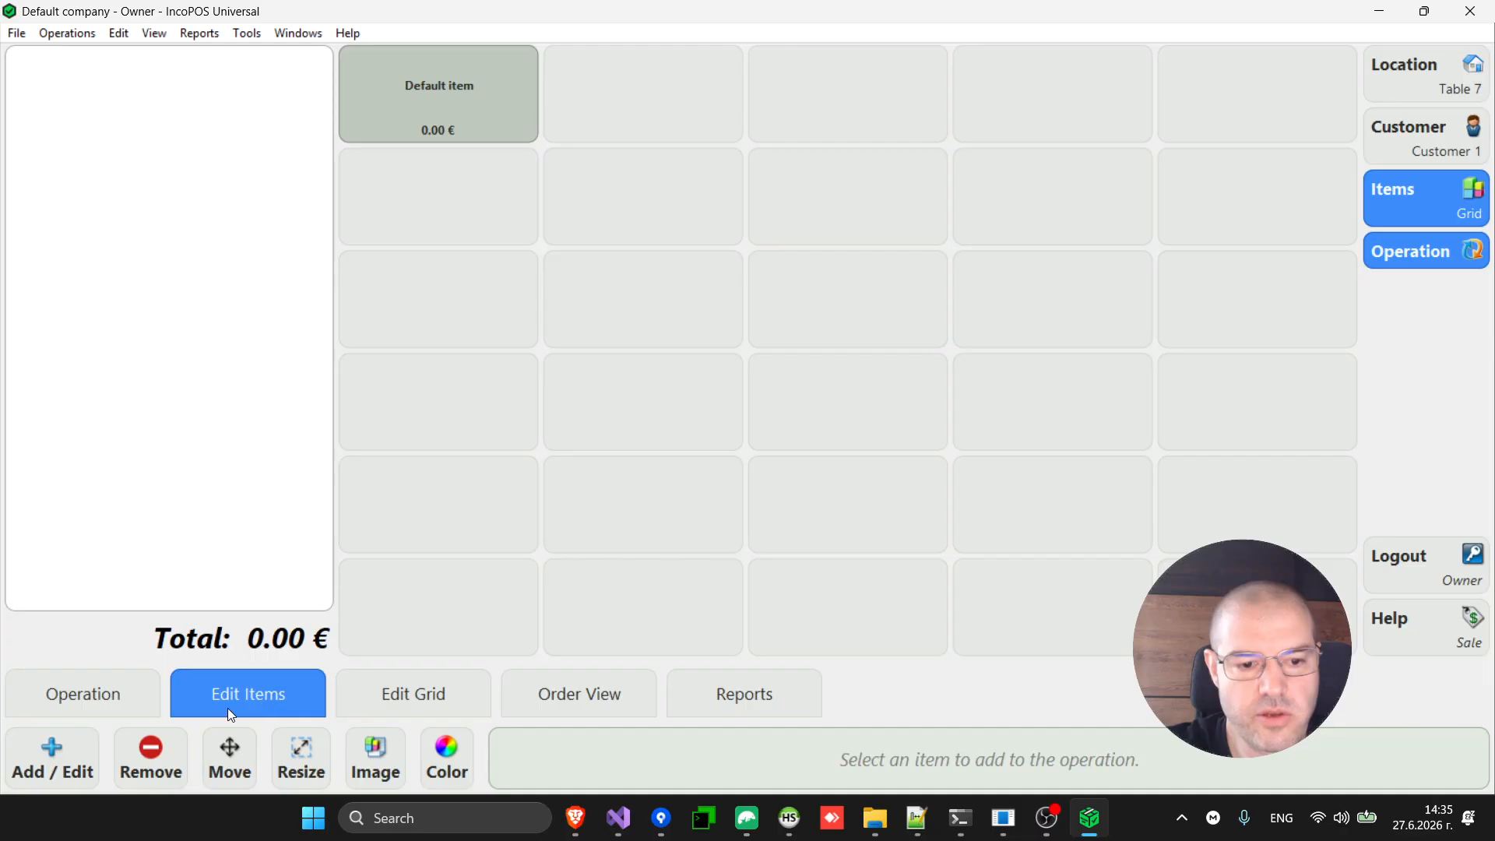
pyautogui.click(68, 769)
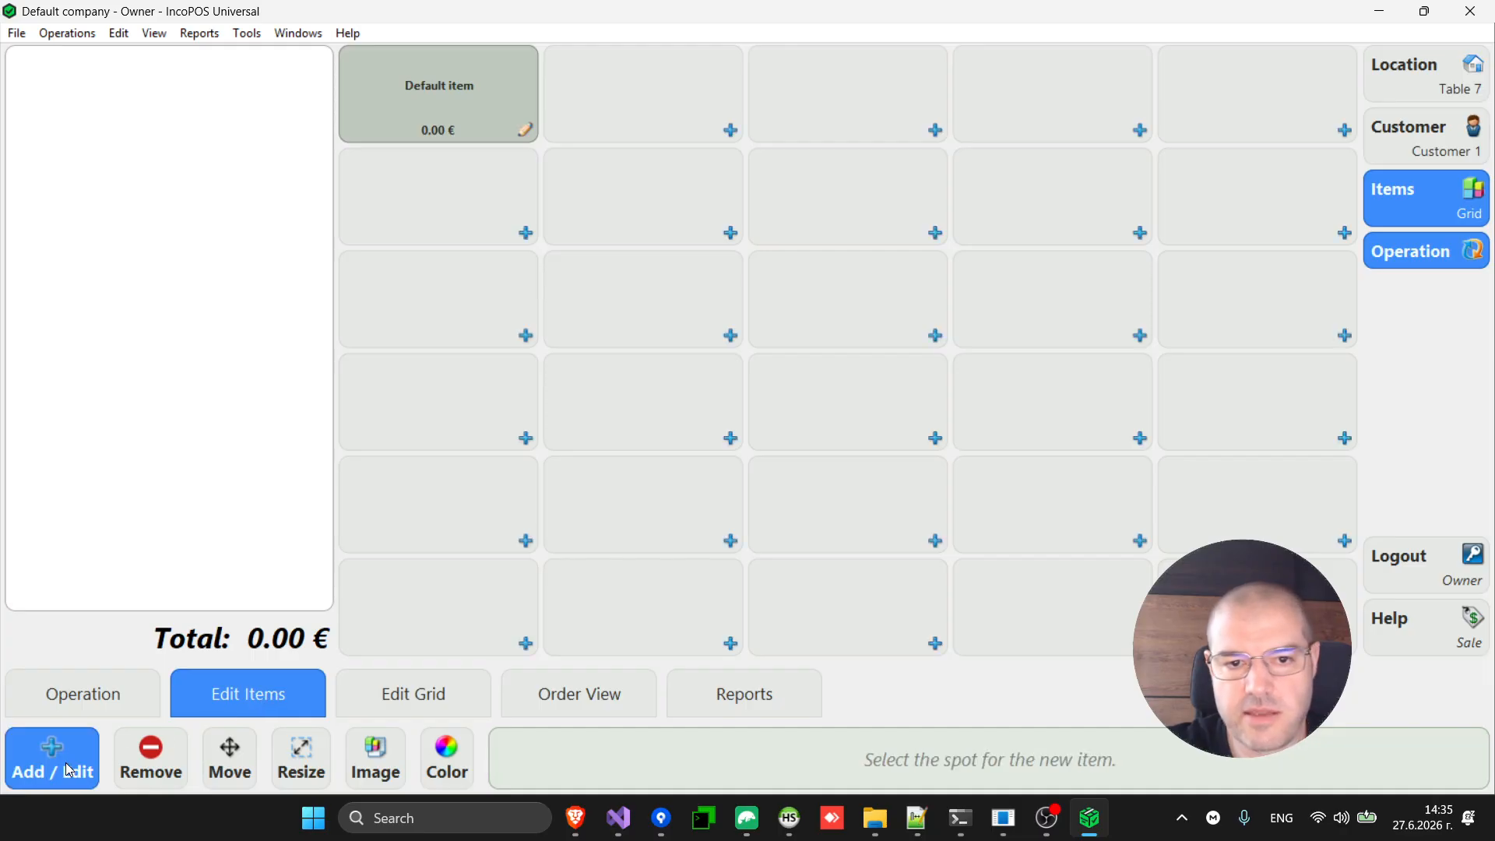
pyautogui.click(485, 226)
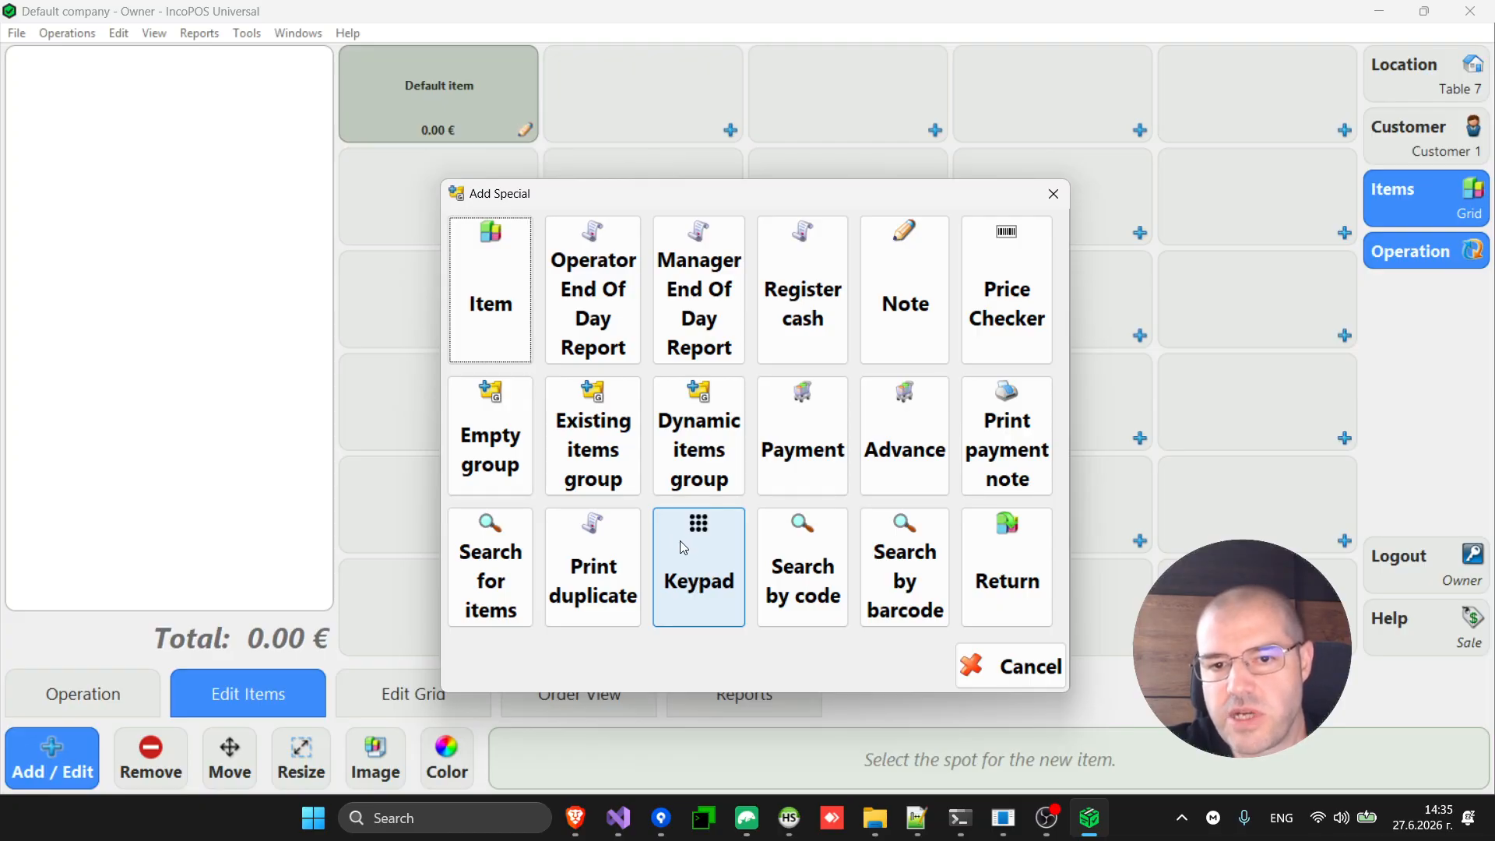
pyautogui.click(504, 316)
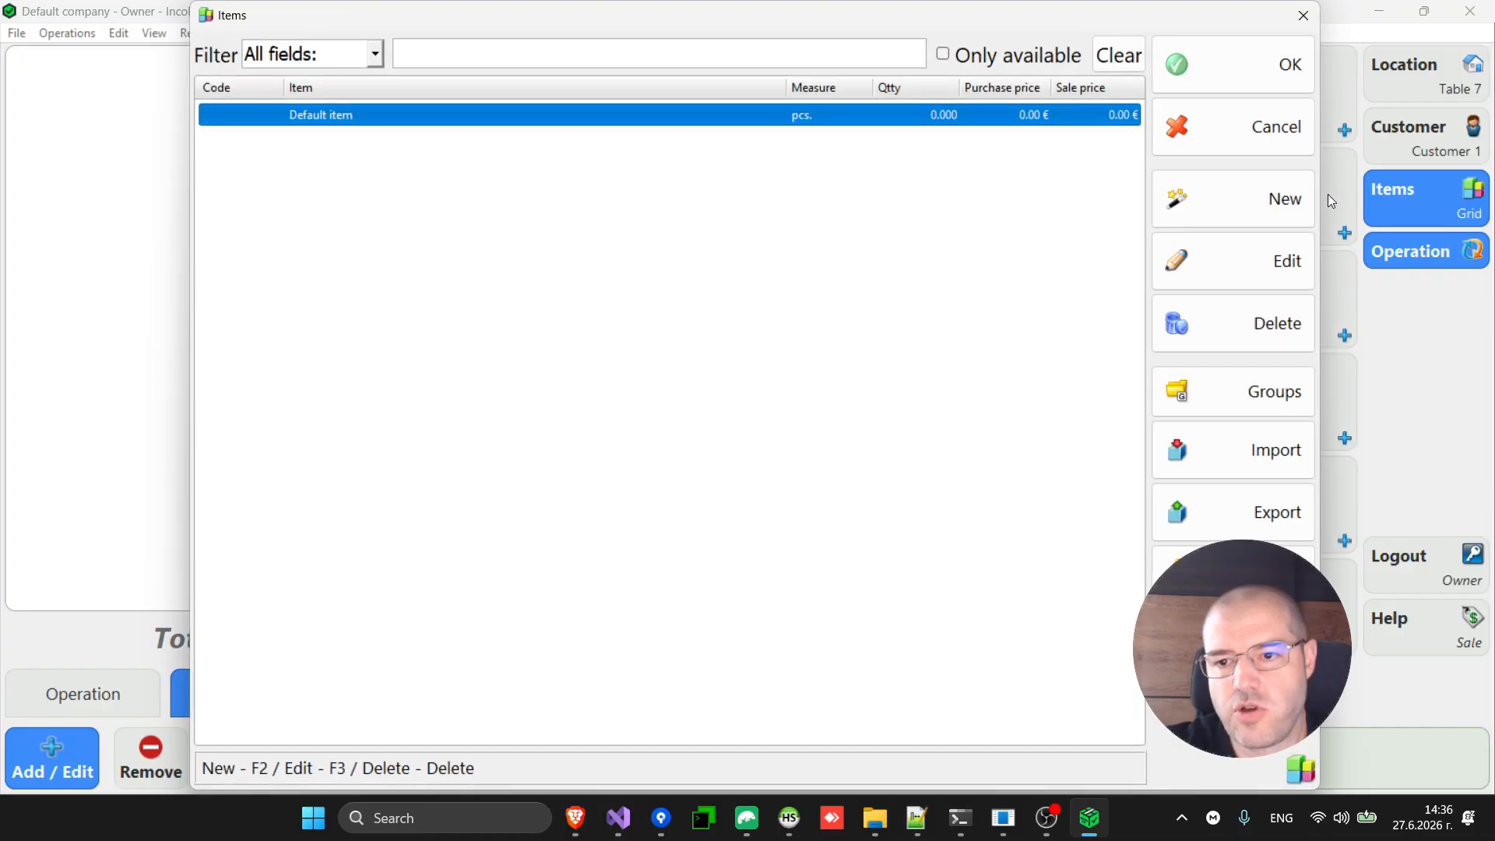
# Create a new item 'Cacktail' with retail price 10.00 € and place it on the grid.
pyautogui.click(1247, 208)
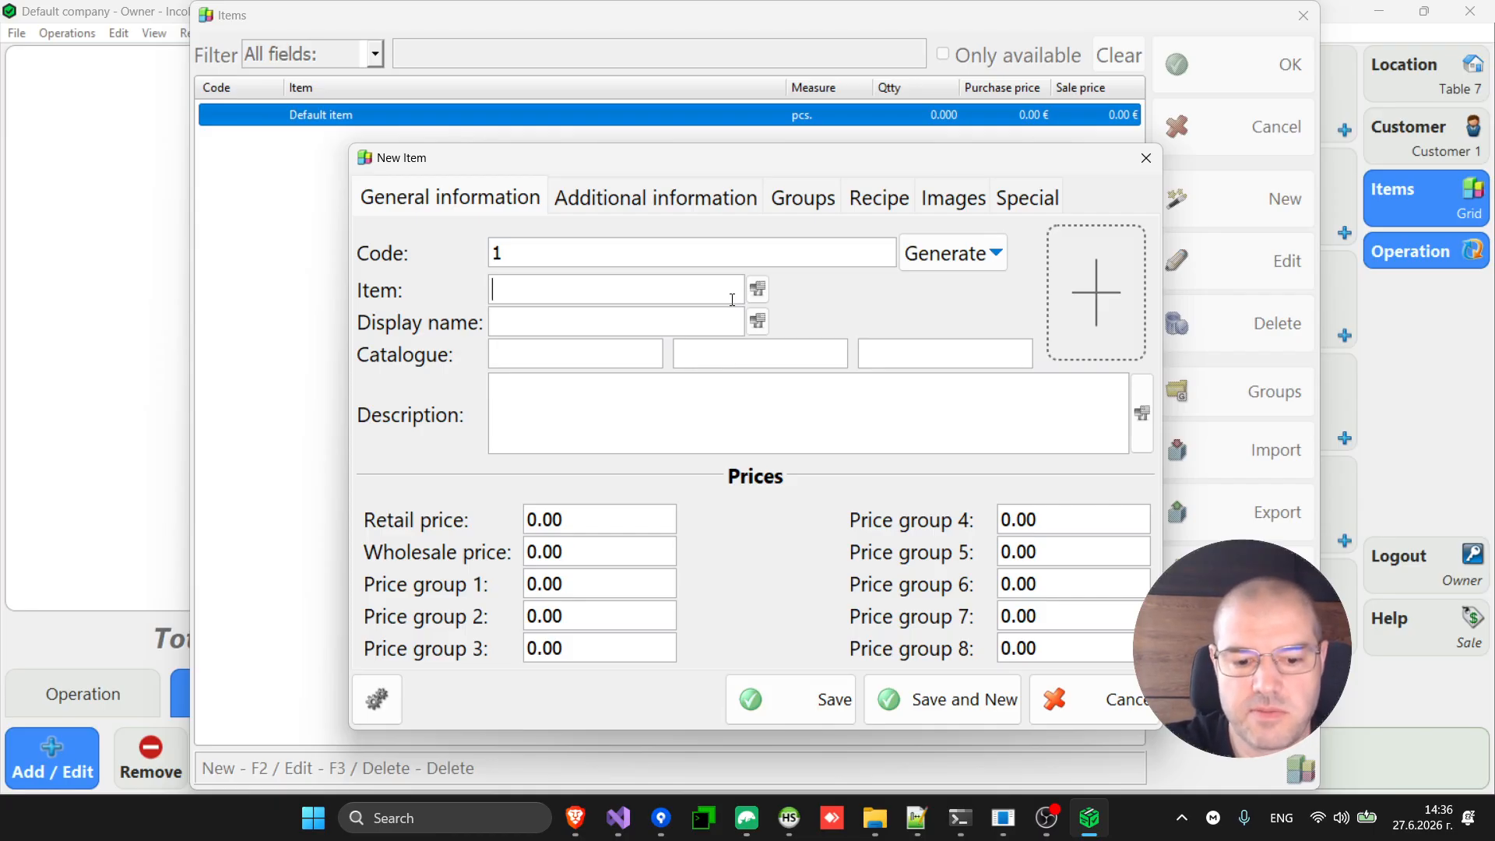
pyautogui.write('Cacok')
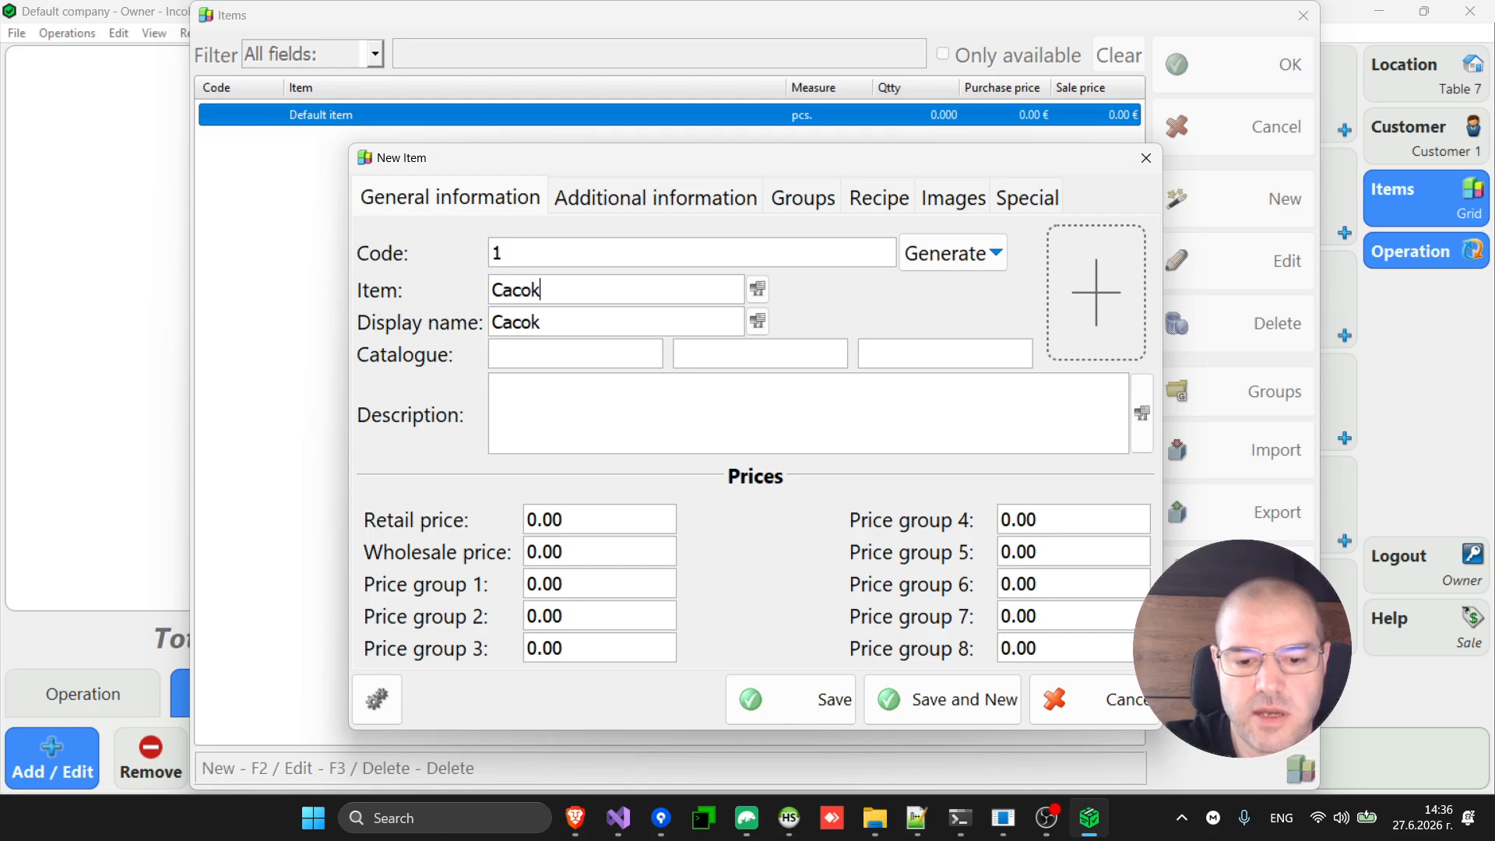
pyautogui.press('BackSpace')
pyautogui.press('BackSpace')
pyautogui.write('ktail')
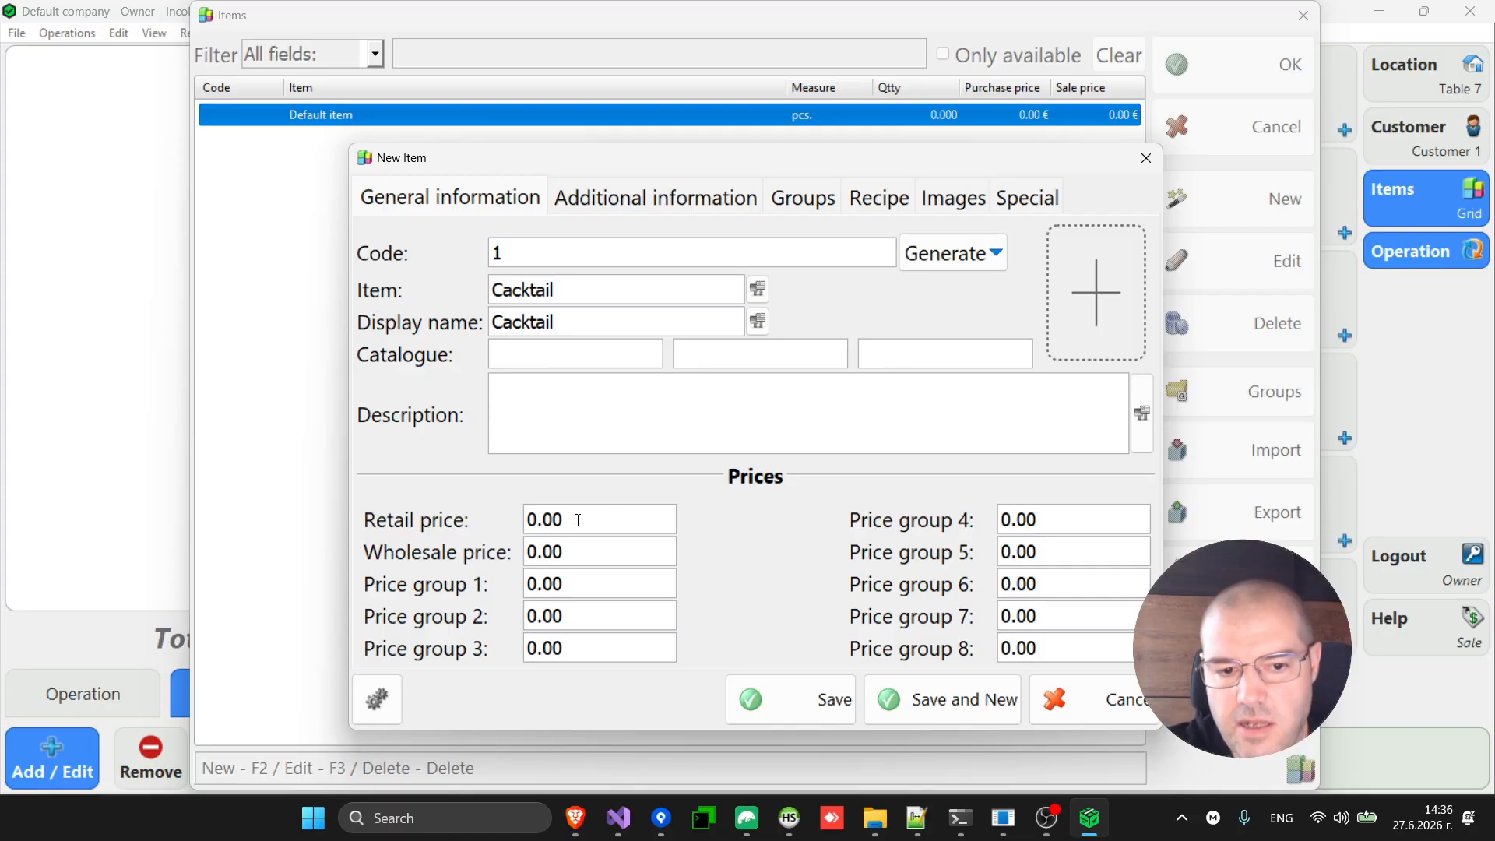
pyautogui.press('Home')
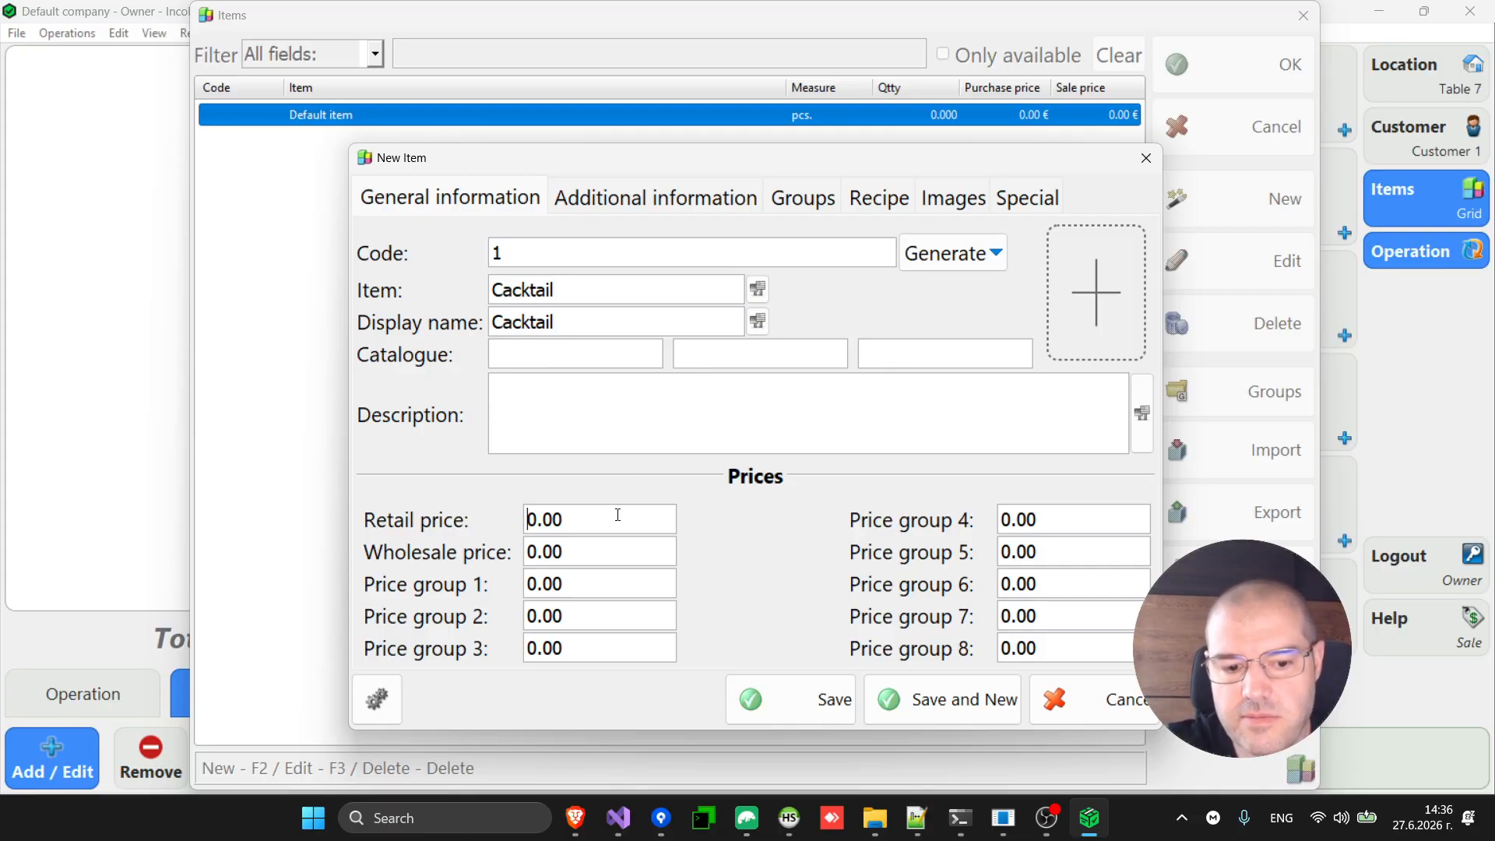
pyautogui.write('1')
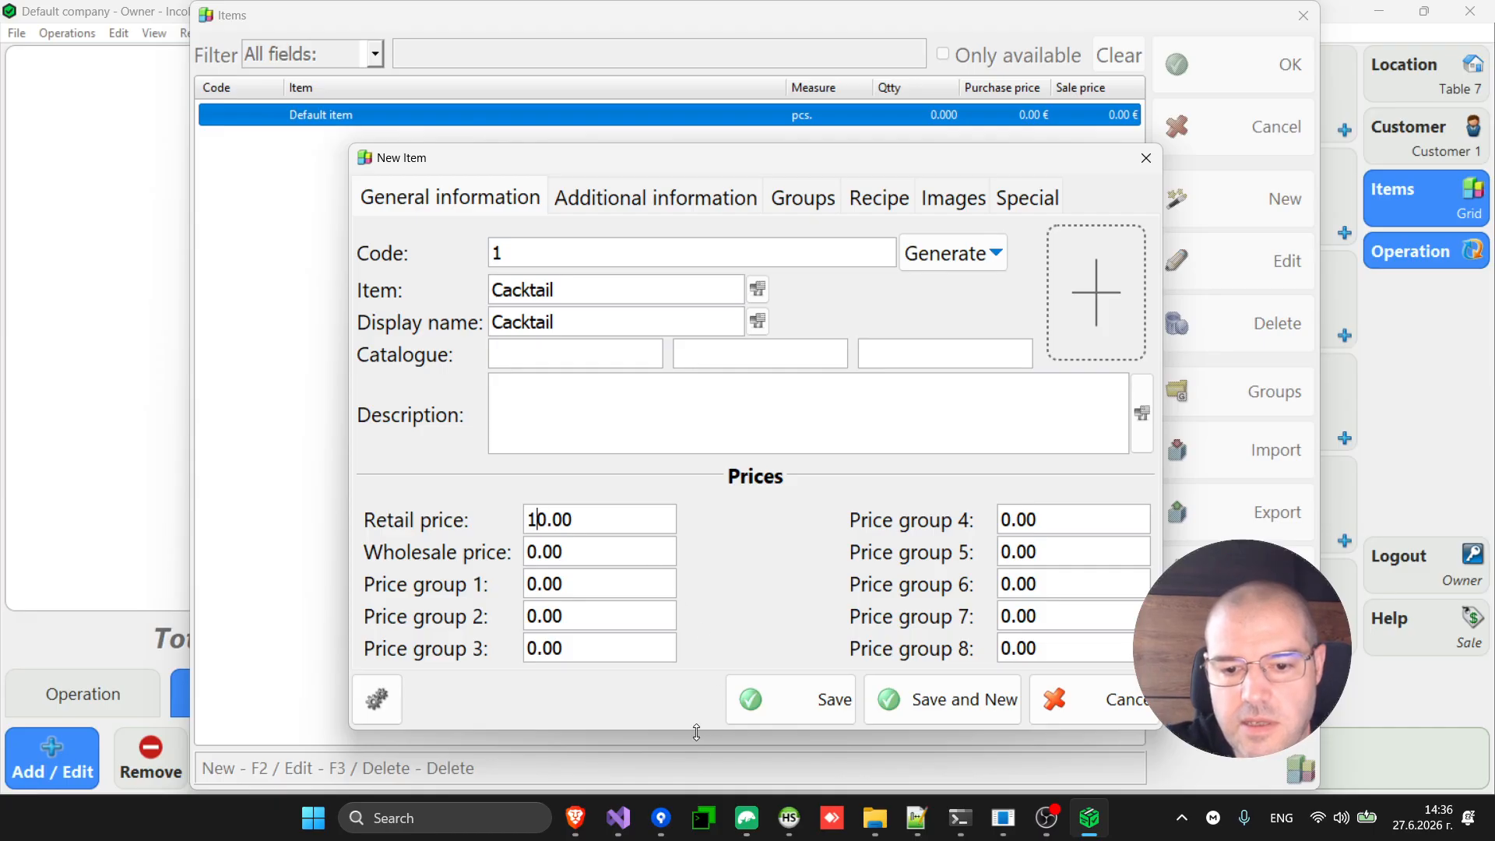
pyautogui.click(839, 707)
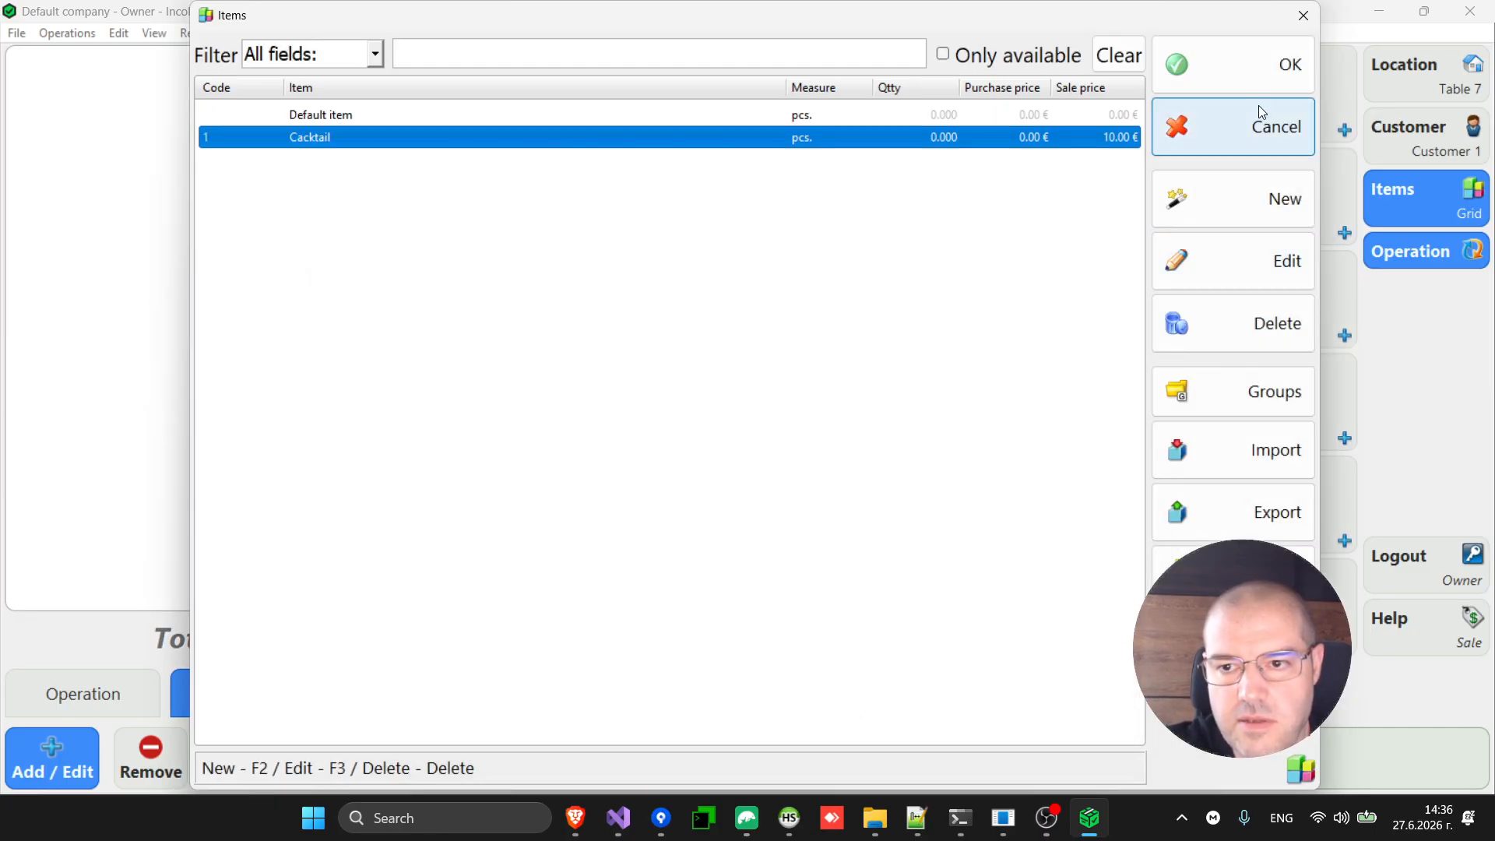
pyautogui.click(1263, 77)
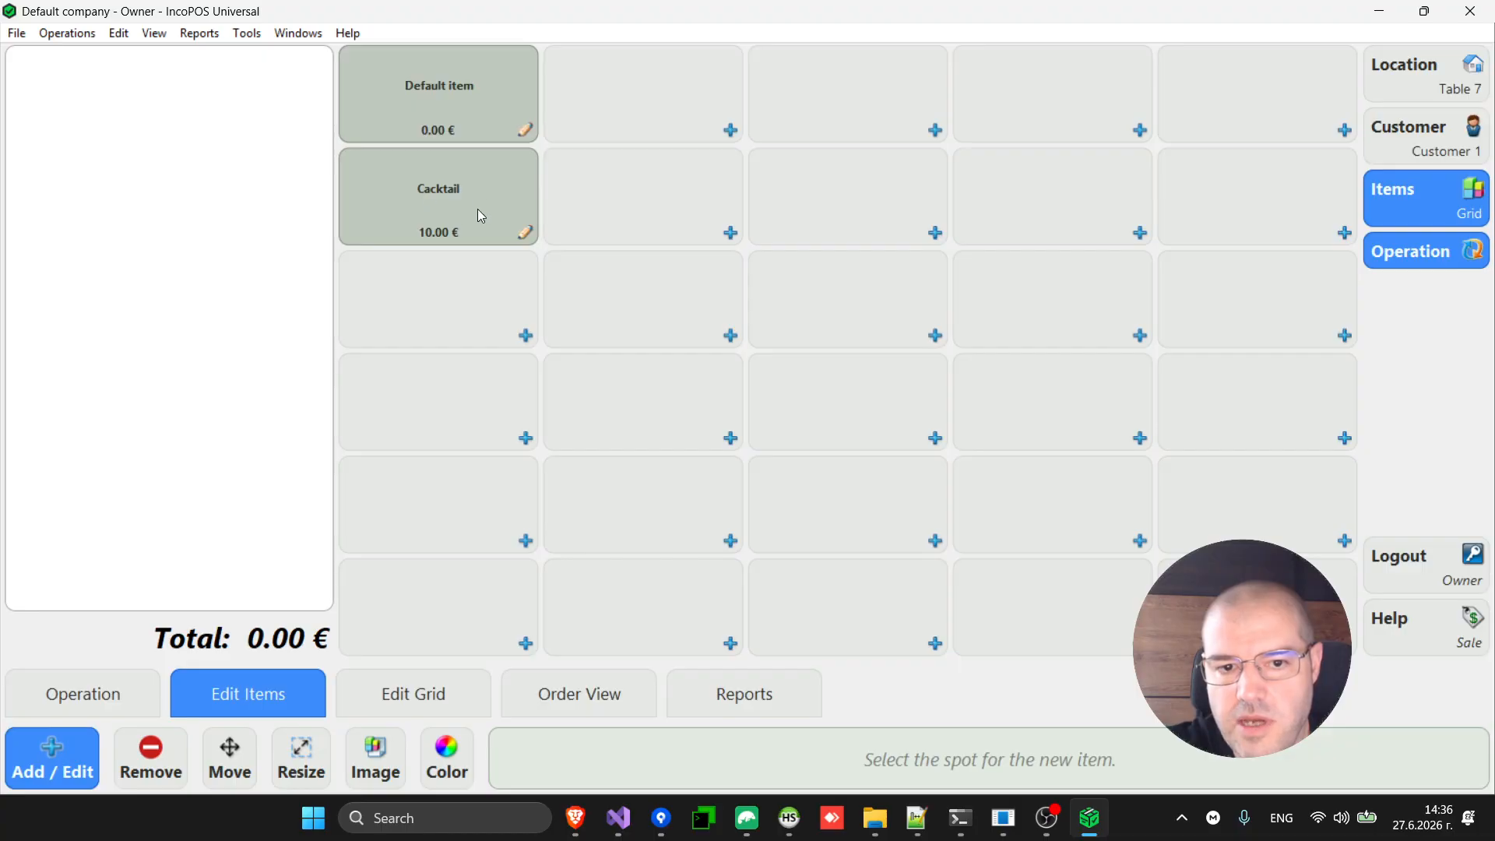
# Recolor the Cacktail tile orange (#D48C2F).
pyautogui.click(453, 771)
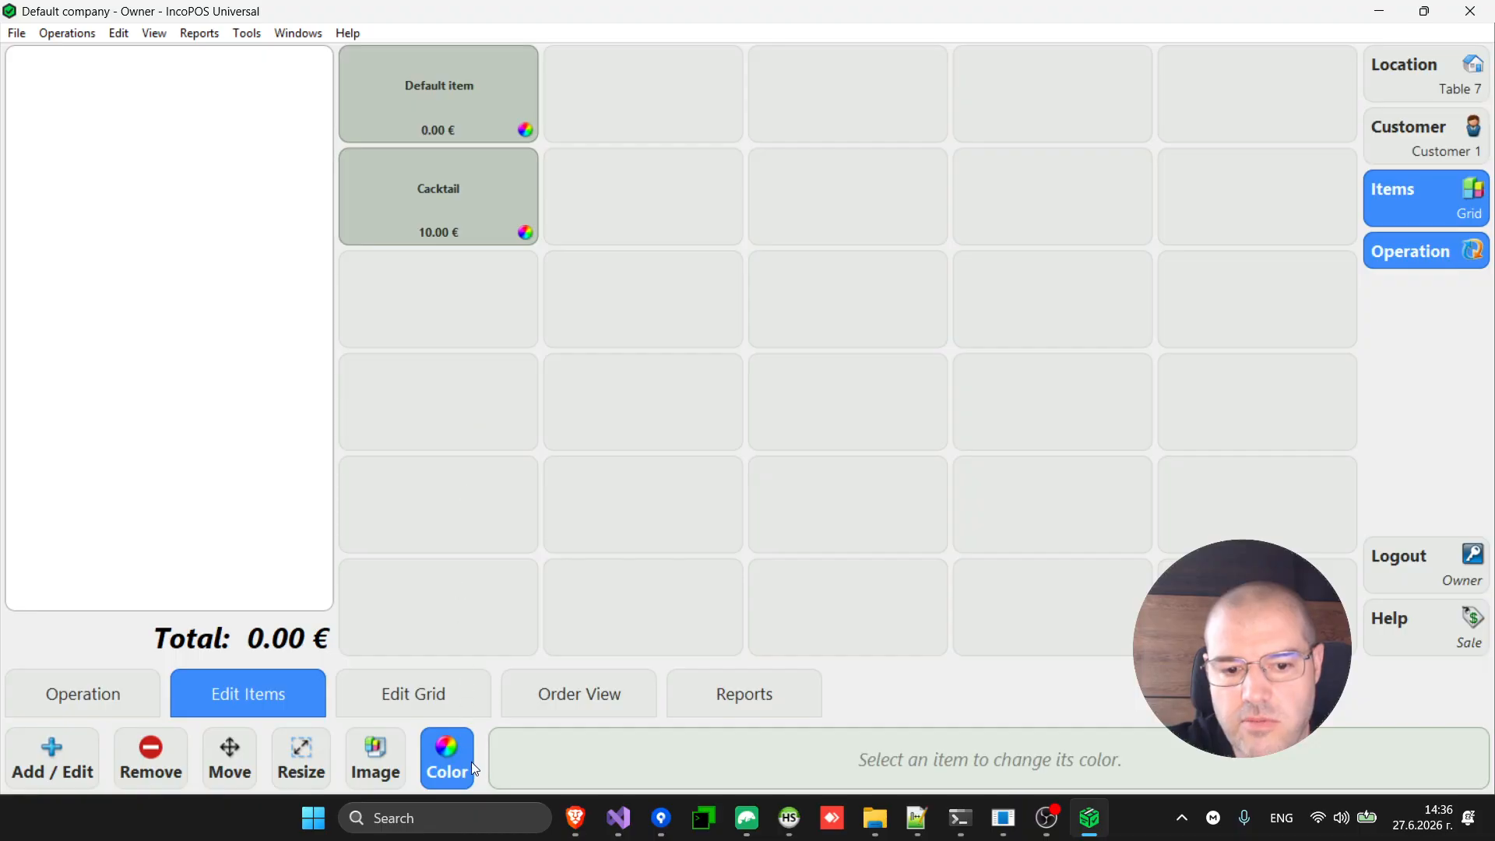
pyautogui.click(465, 222)
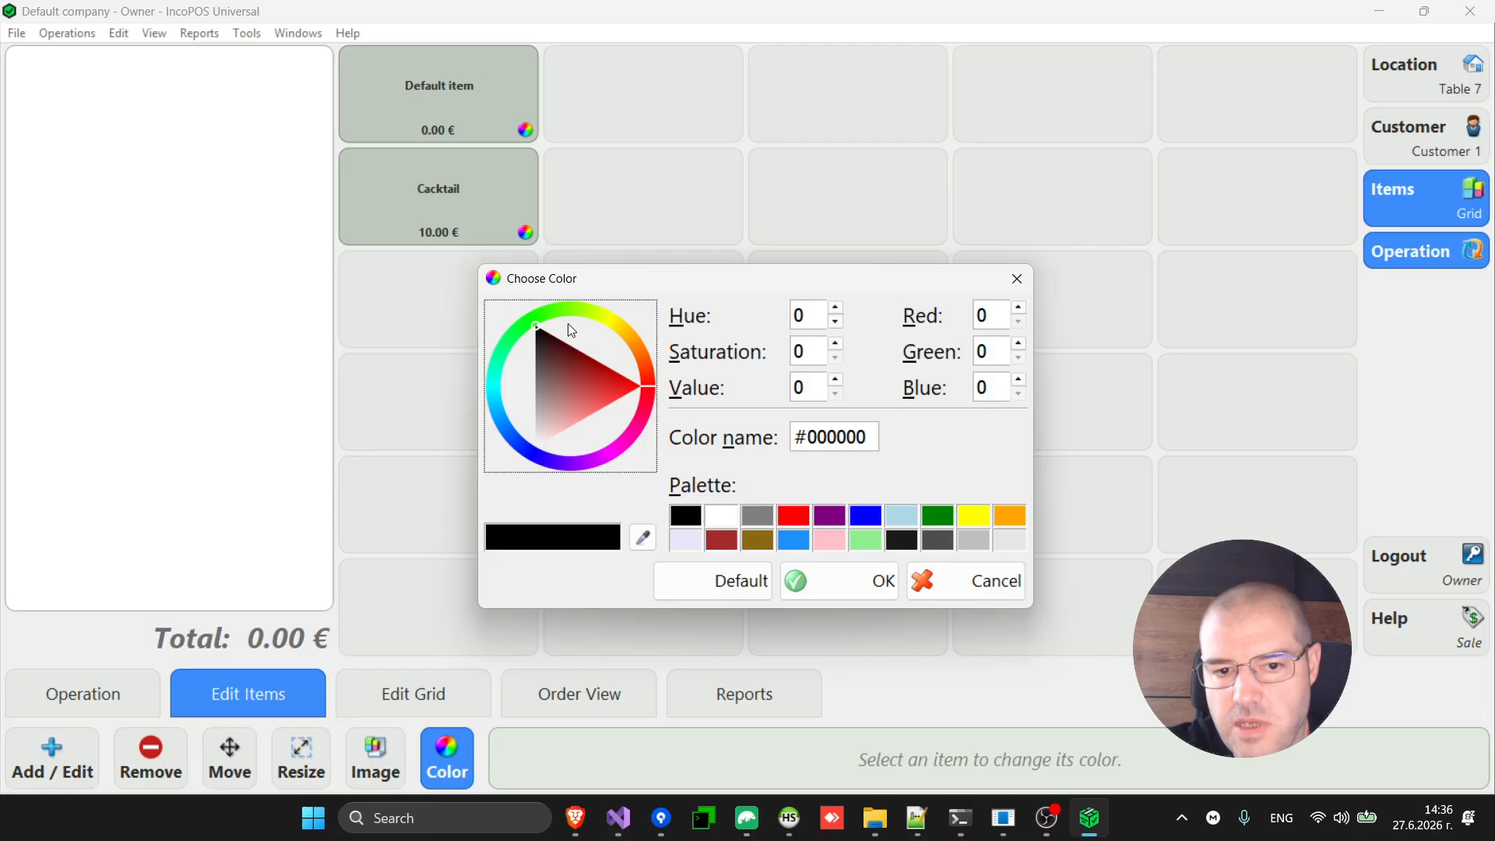
pyautogui.click(636, 348)
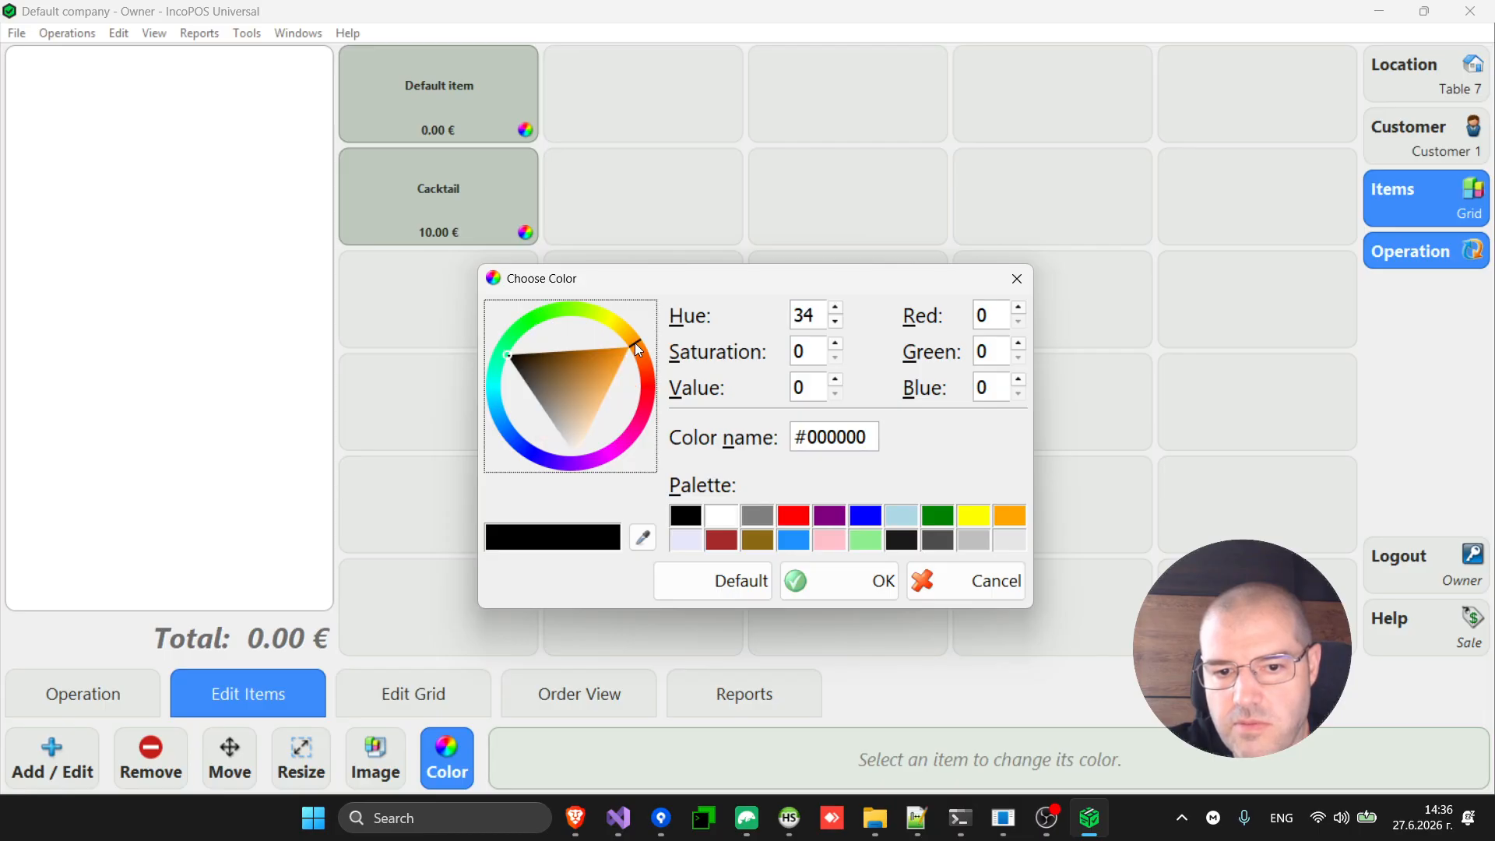
pyautogui.click(599, 367)
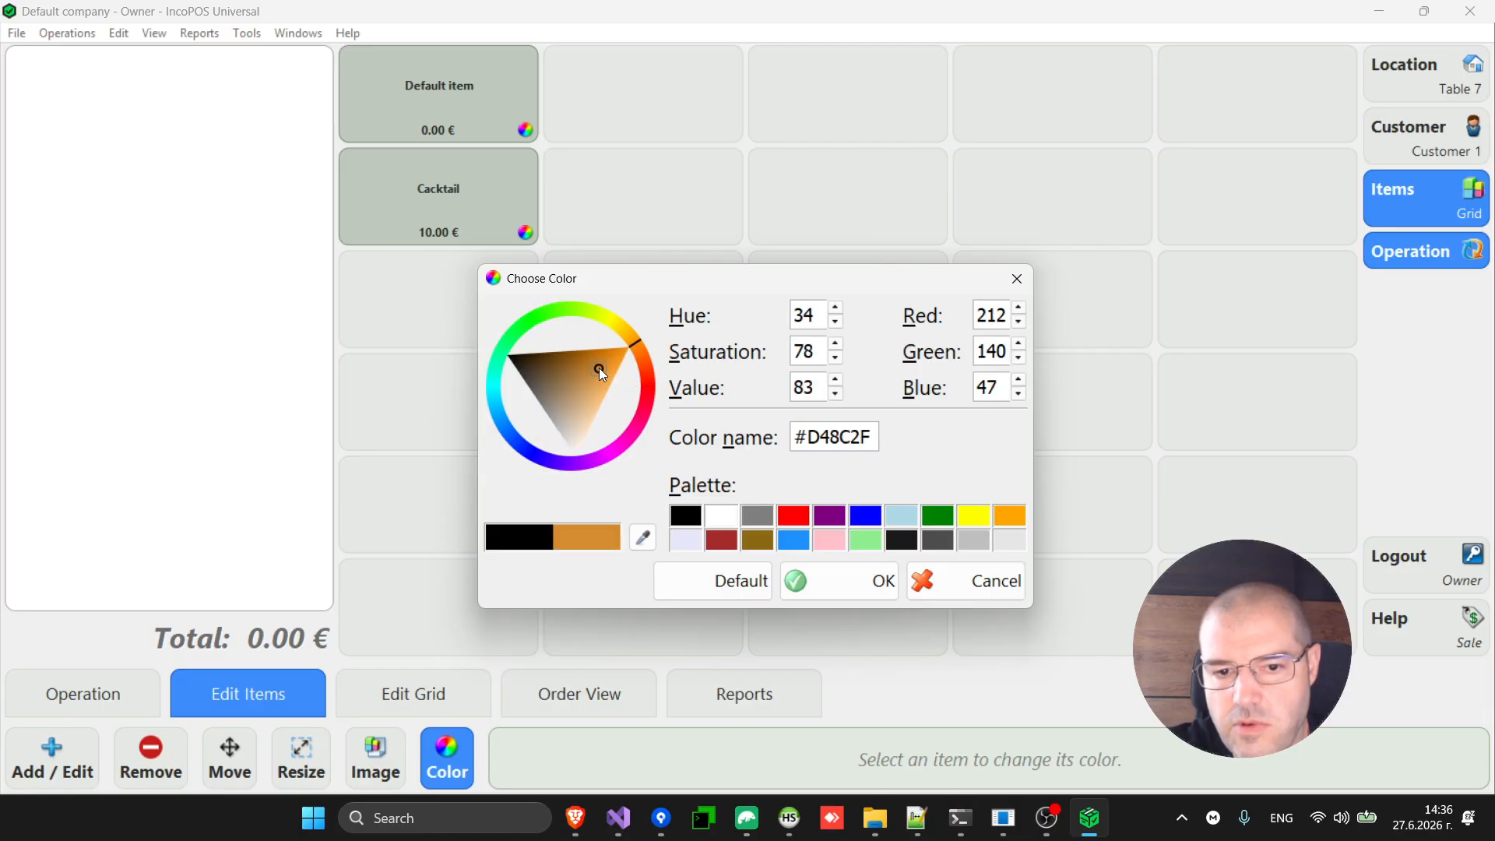
pyautogui.click(845, 590)
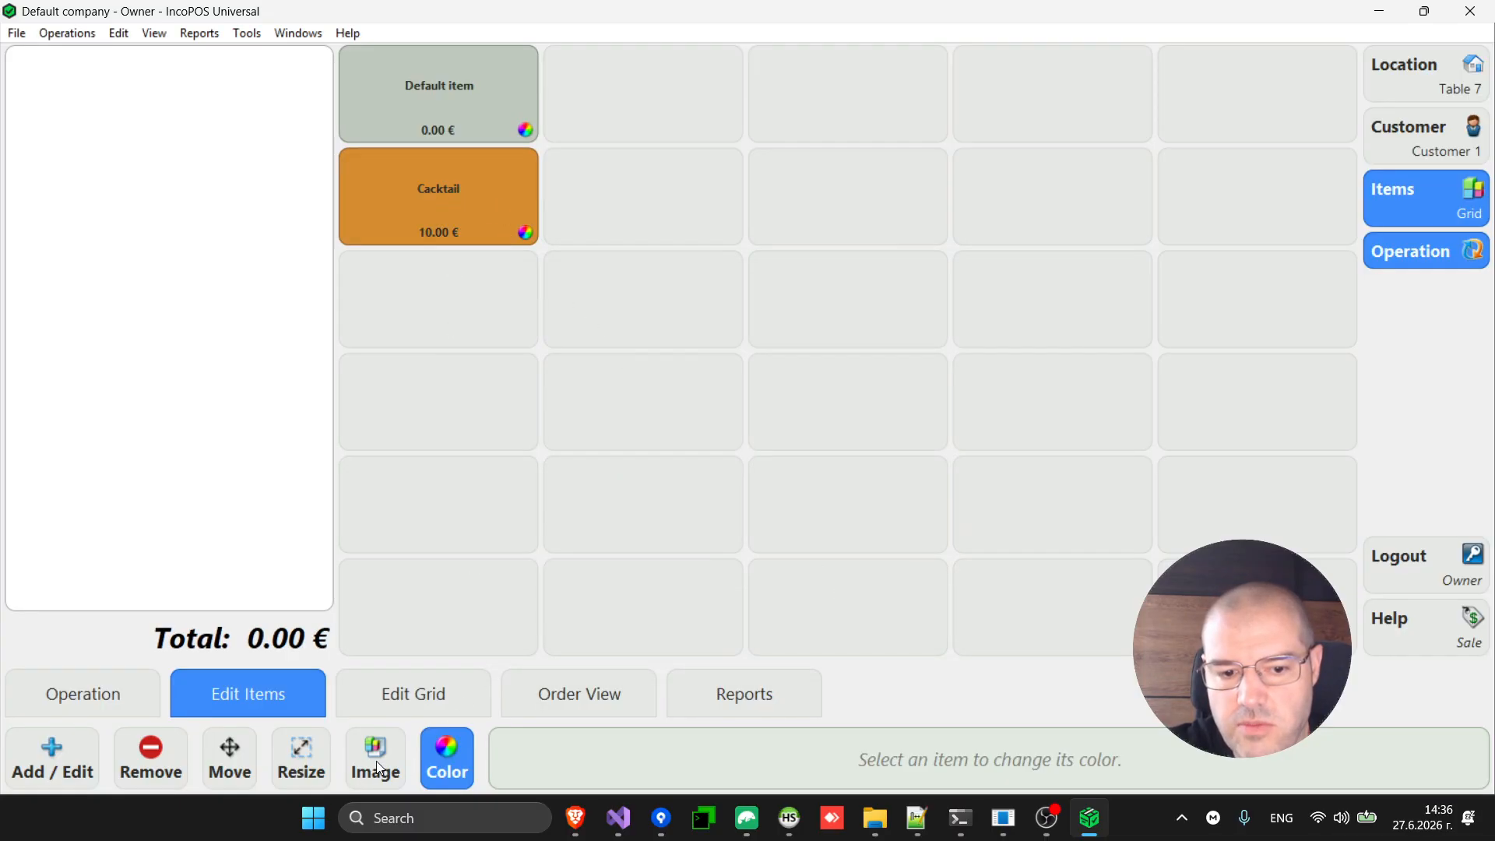
# Stretch the Cacktail tile across two columns, then shrink it back to one.
pyautogui.click(286, 769)
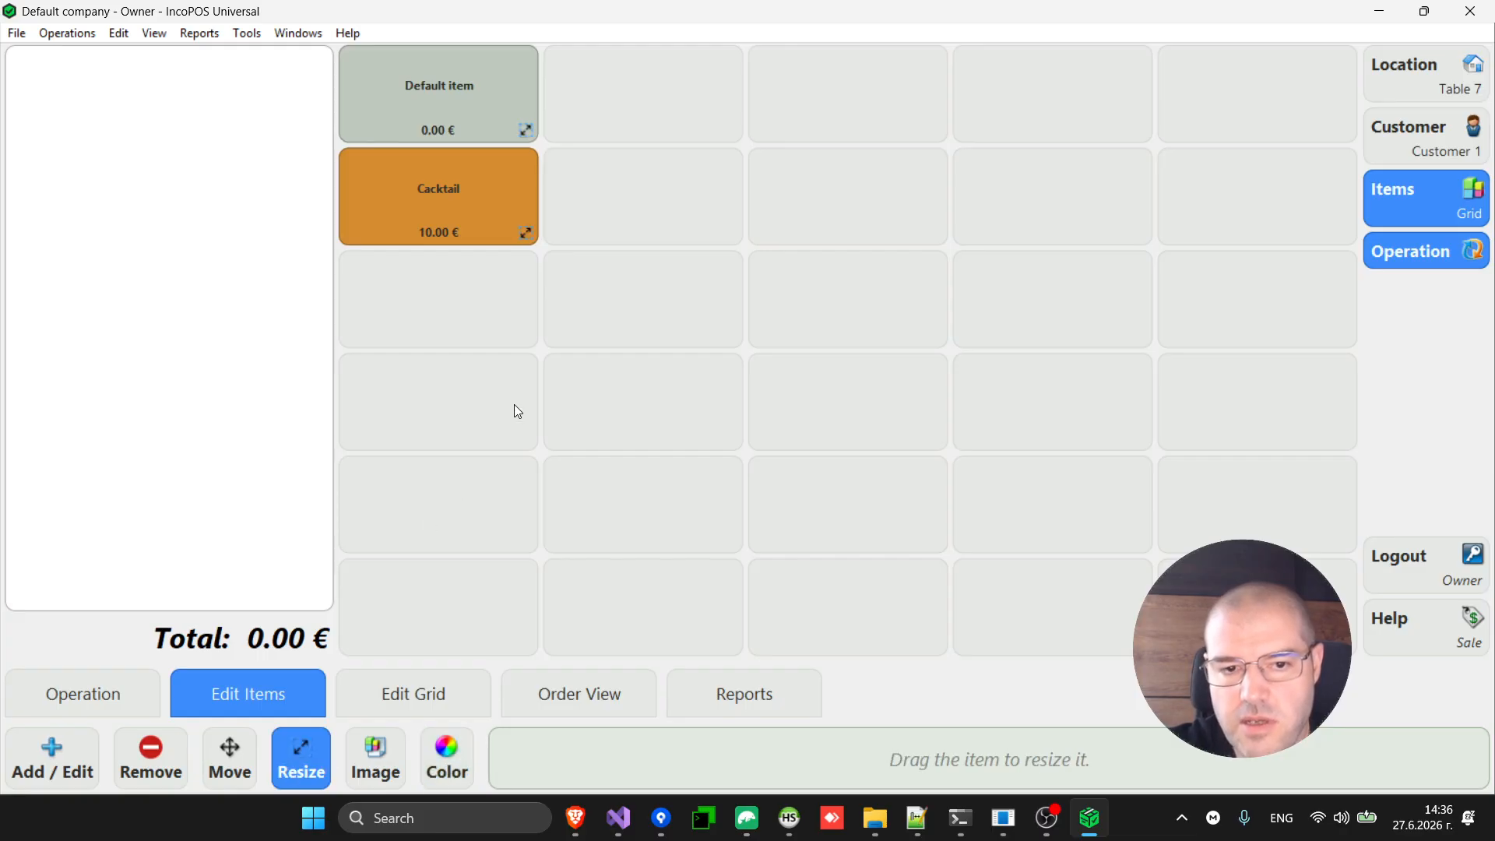
pyautogui.moveTo(528, 240); pyautogui.dragTo(700, 228)
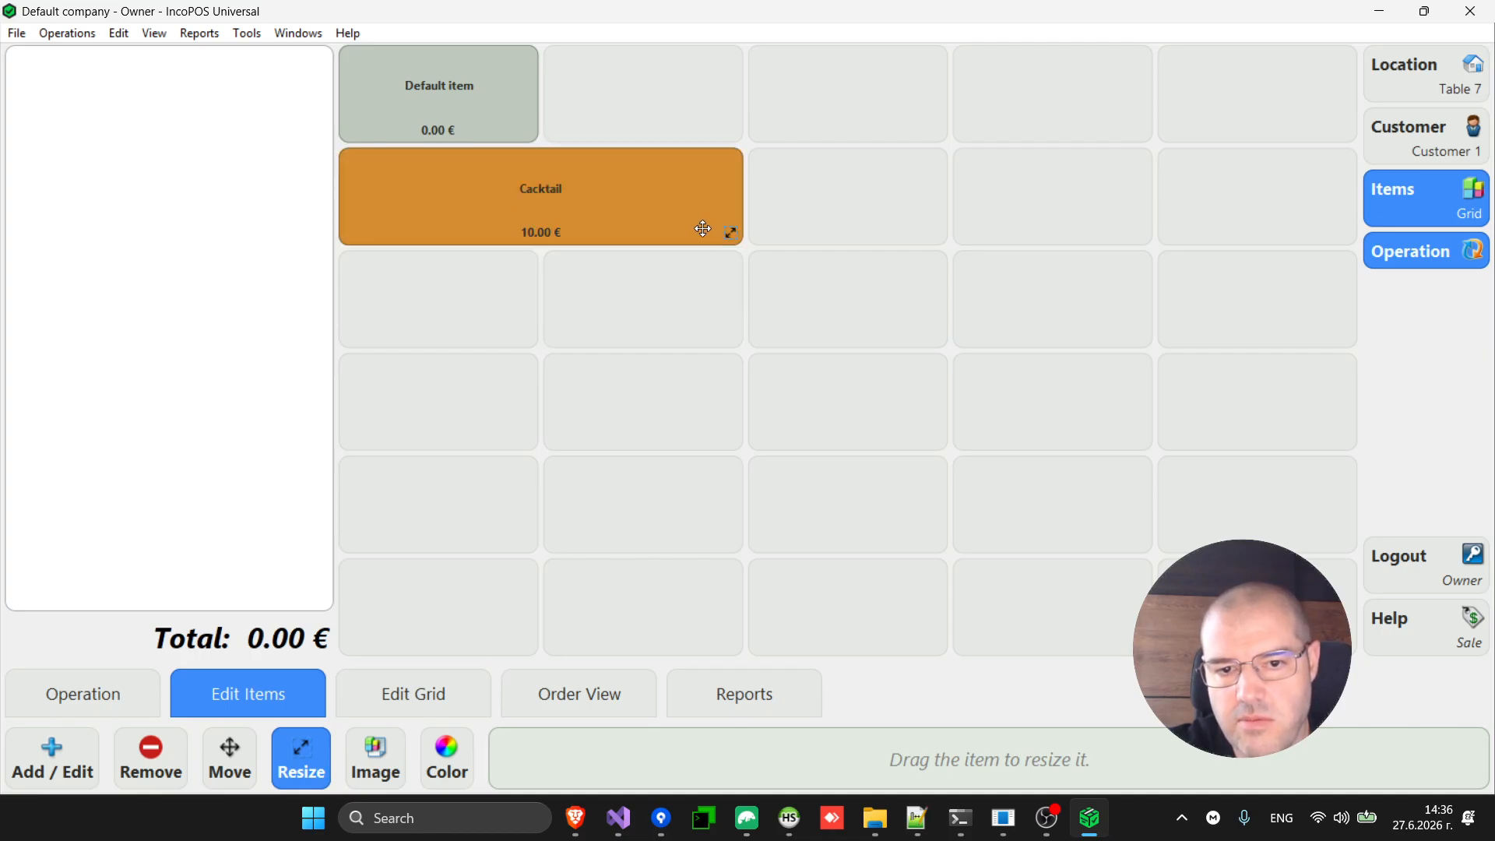
pyautogui.moveTo(578, 229); pyautogui.dragTo(517, 227)
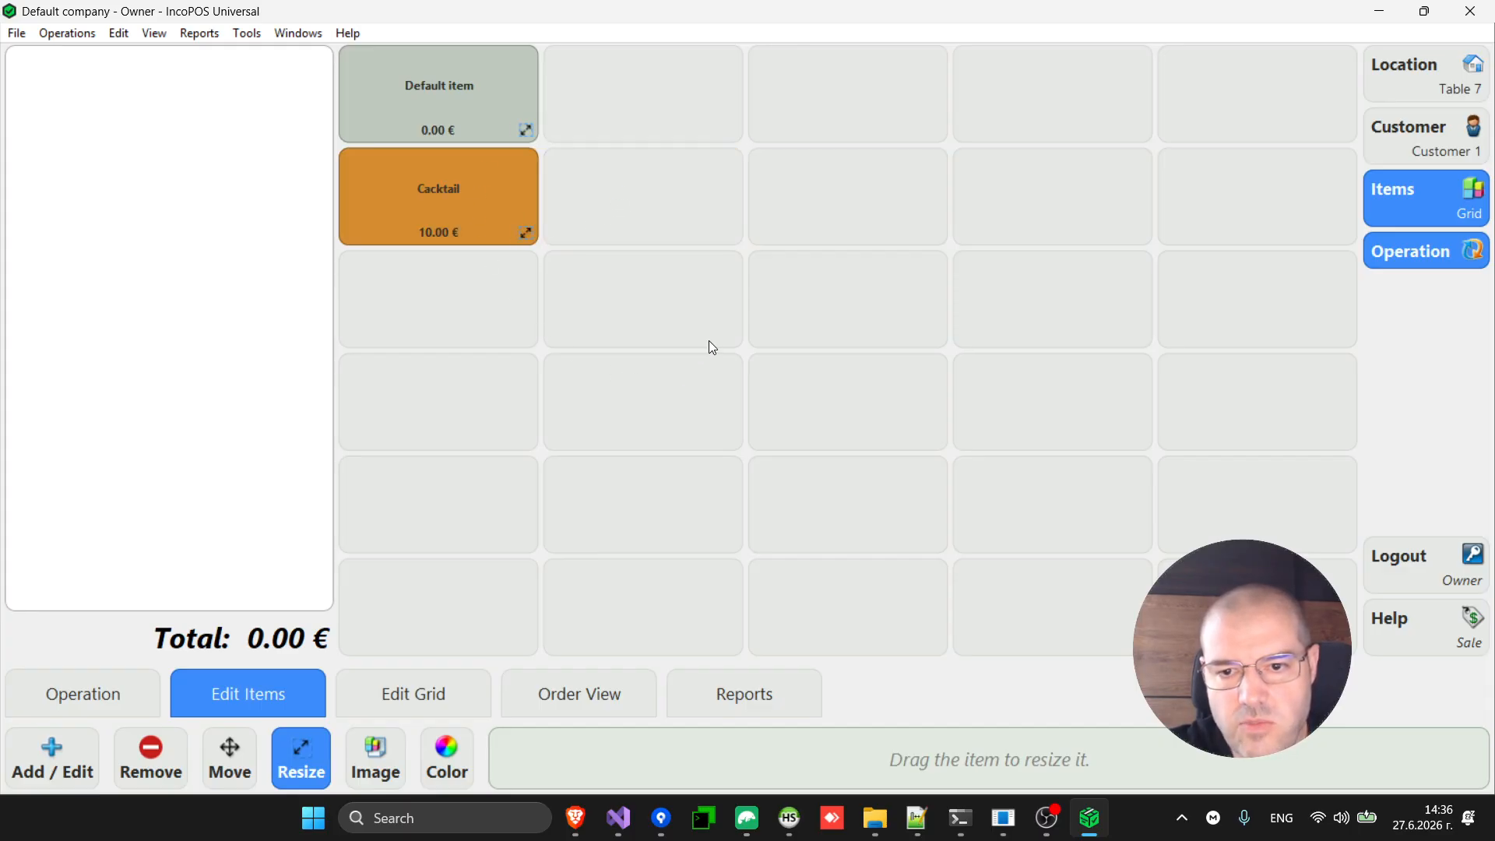
# Remove the Default item tile and move Cacktail into the top-left cell.
pyautogui.click(232, 763)
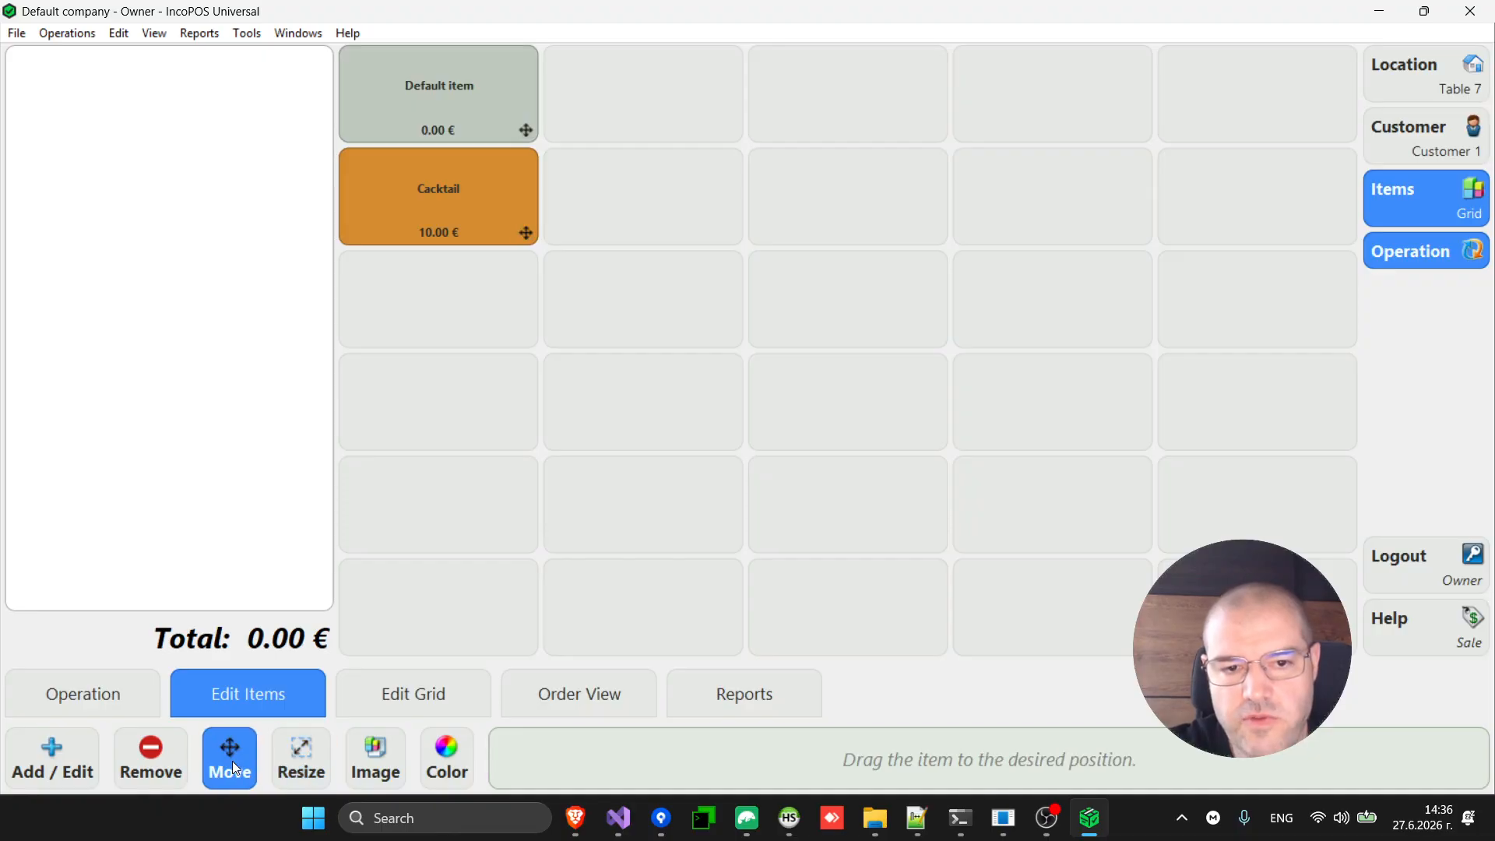
pyautogui.moveTo(489, 205)
pyautogui.mouseDown()
pyautogui.moveTo(591, 192)
pyautogui.moveTo(657, 274)
pyautogui.moveTo(549, 336)
pyautogui.moveTo(474, 200)
pyautogui.mouseUp()
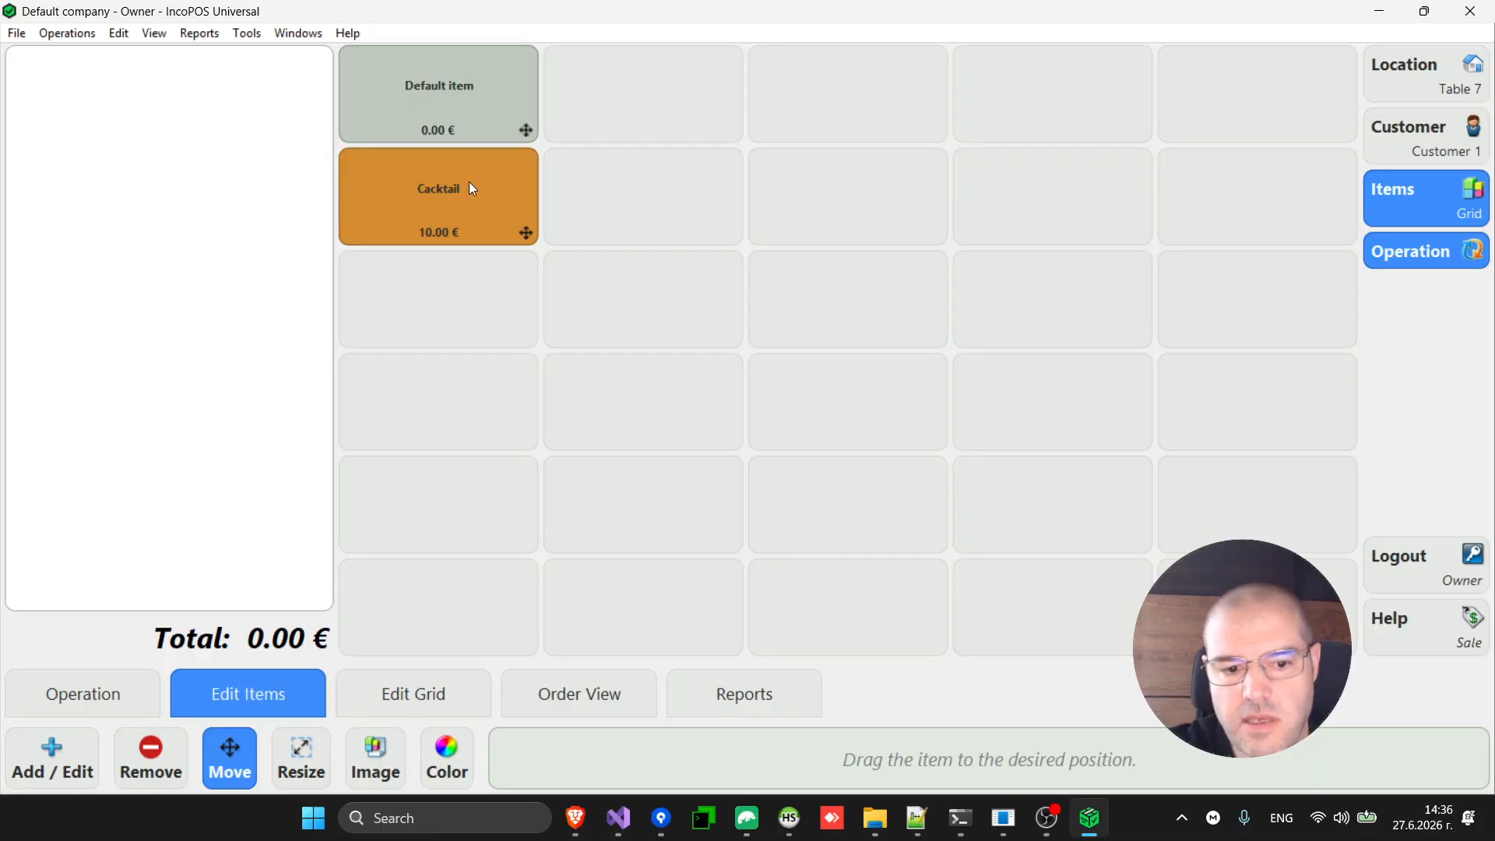
pyautogui.click(141, 768)
pyautogui.click(459, 118)
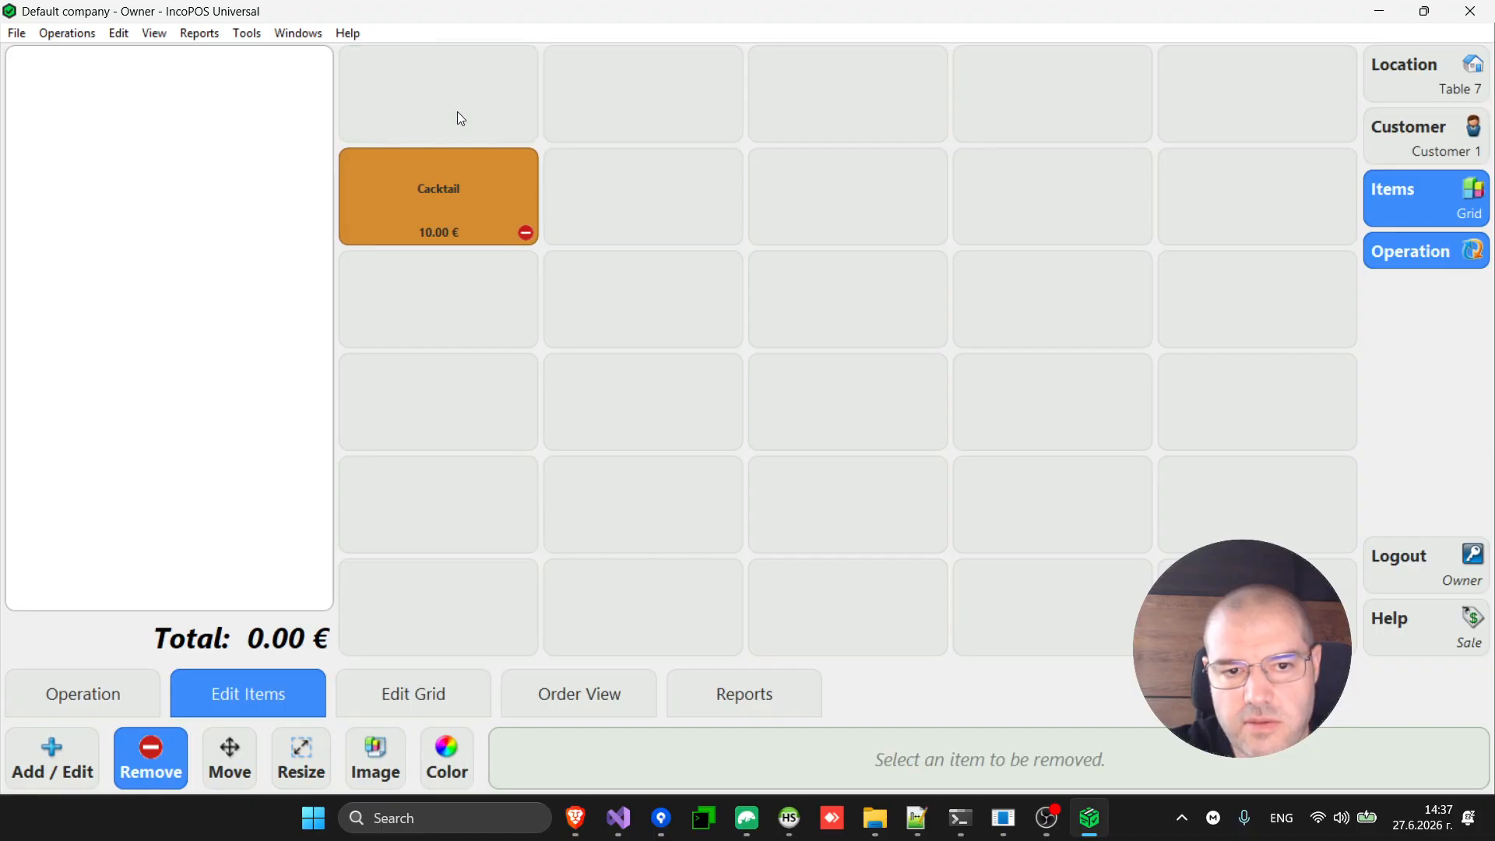
pyautogui.click(236, 749)
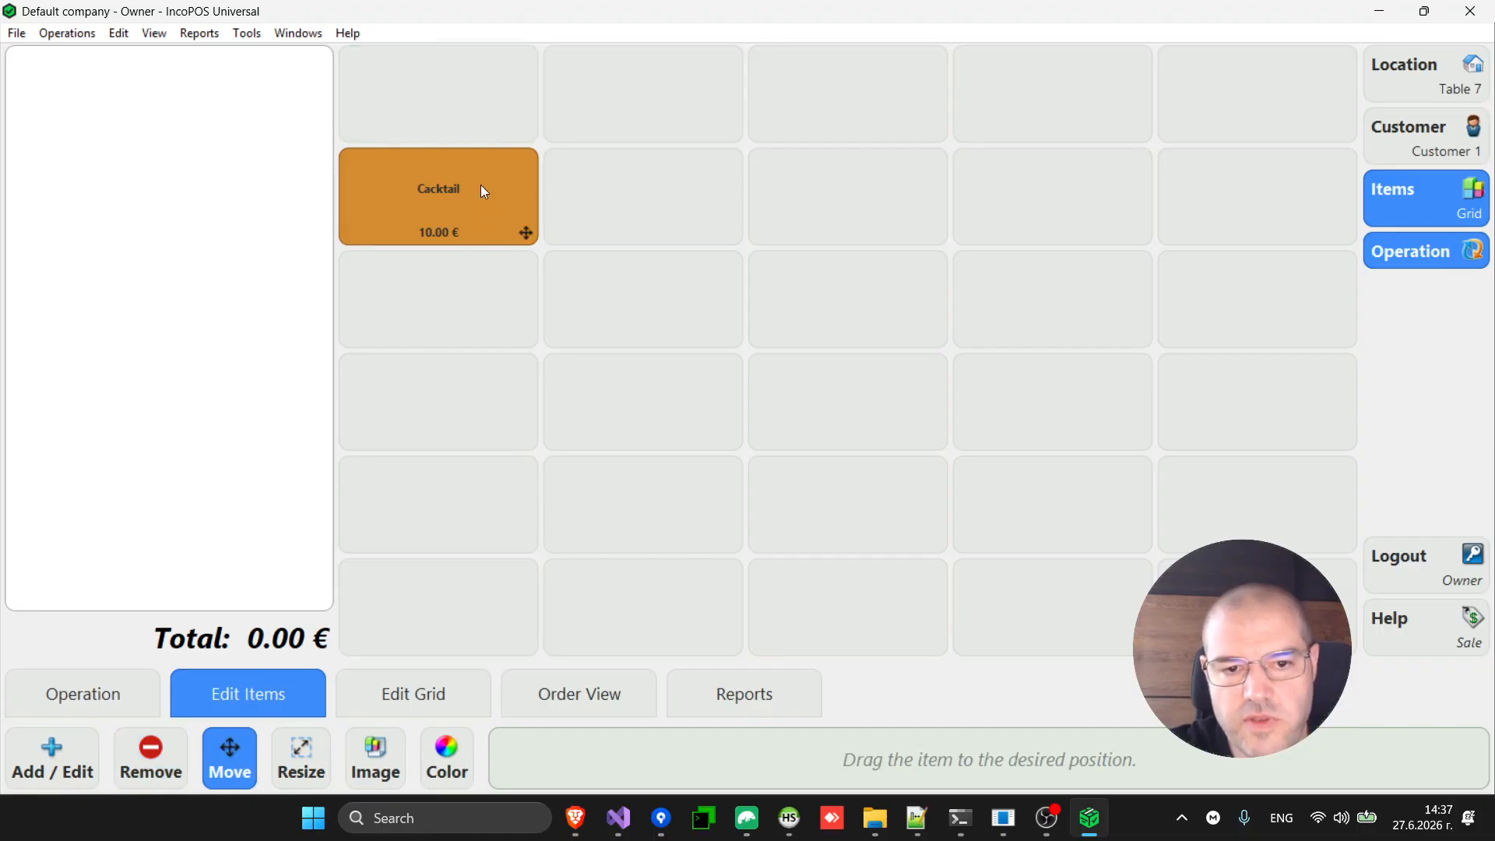
pyautogui.moveTo(482, 190); pyautogui.dragTo(476, 128)
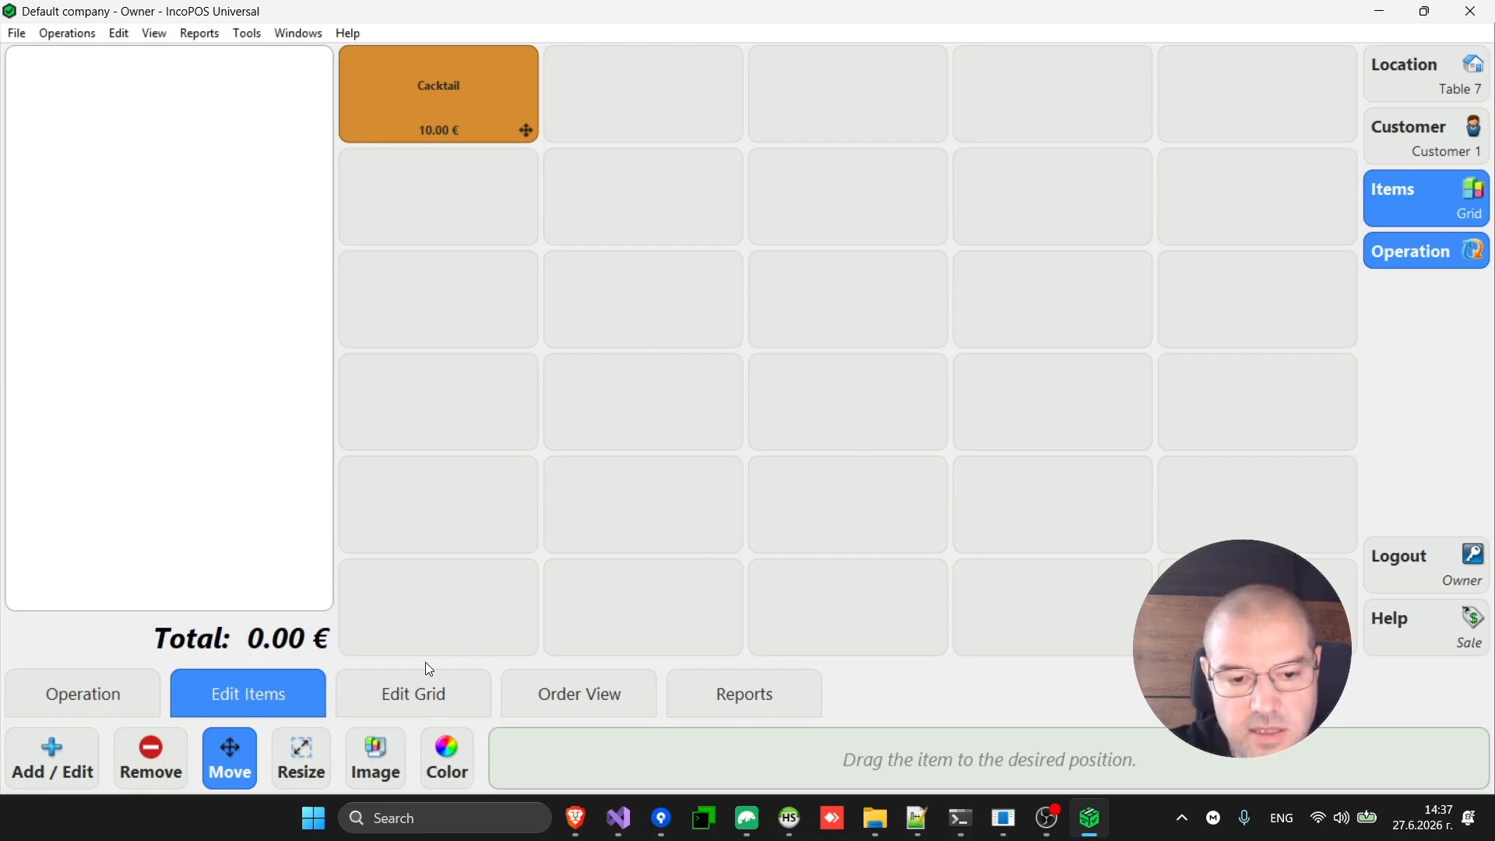
# Reduce the item grid to 4 rows and 4 columns.
pyautogui.click(400, 694)
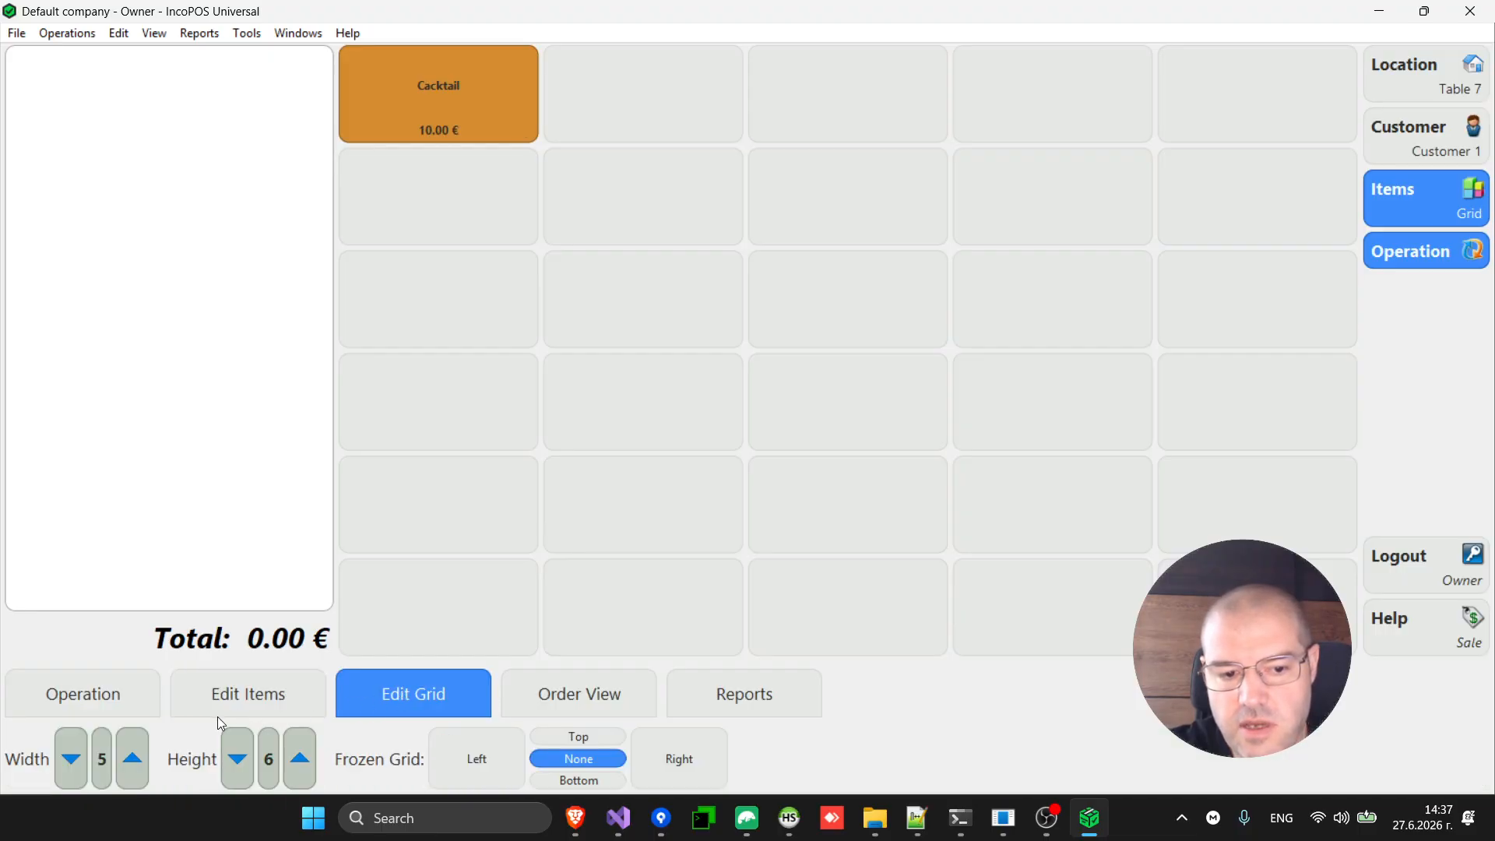
pyautogui.click(237, 759)
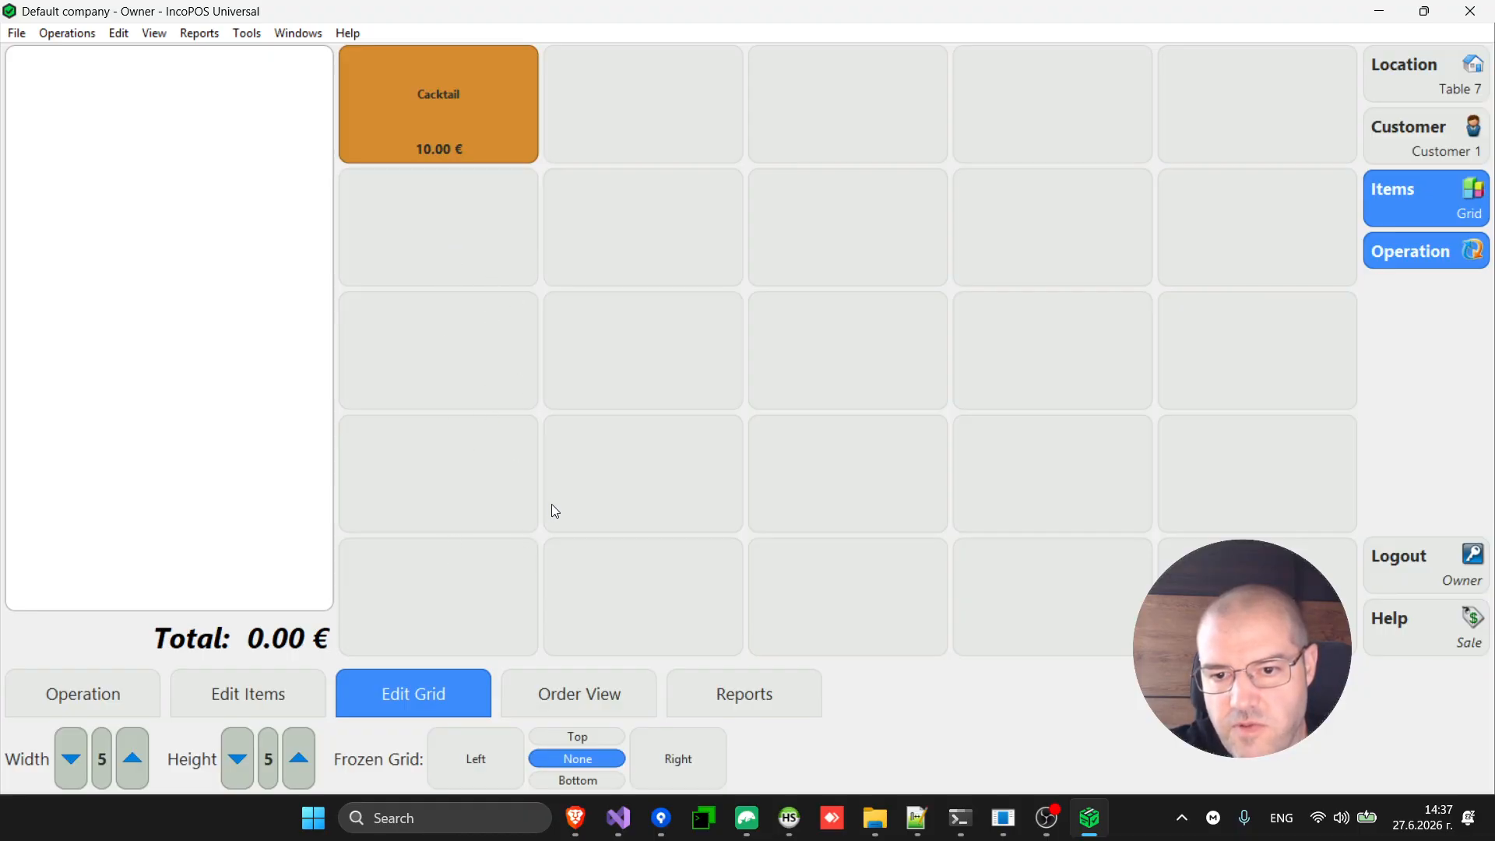
pyautogui.click(238, 759)
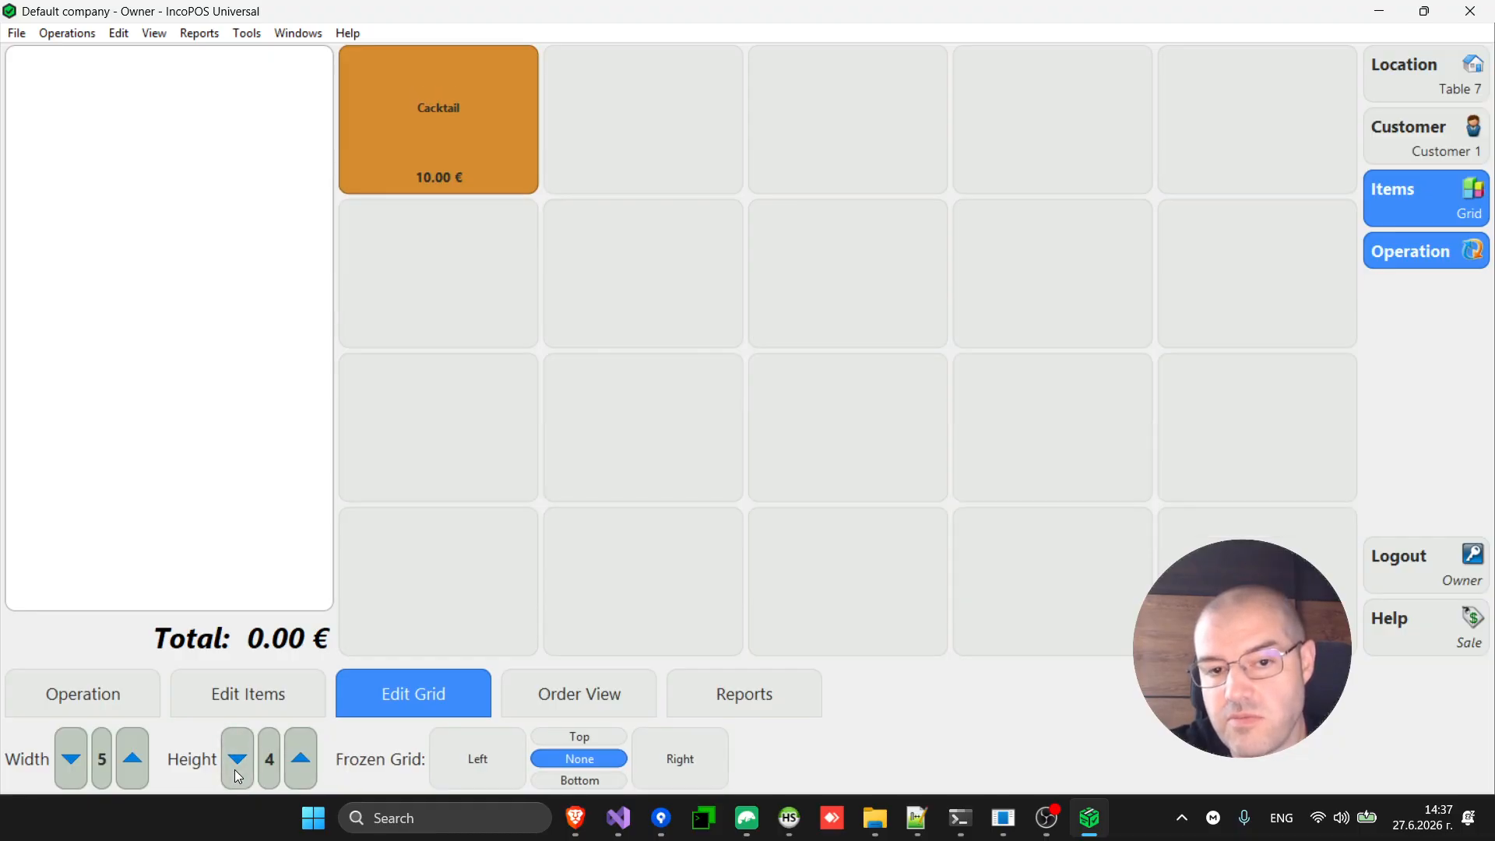
pyautogui.click(74, 762)
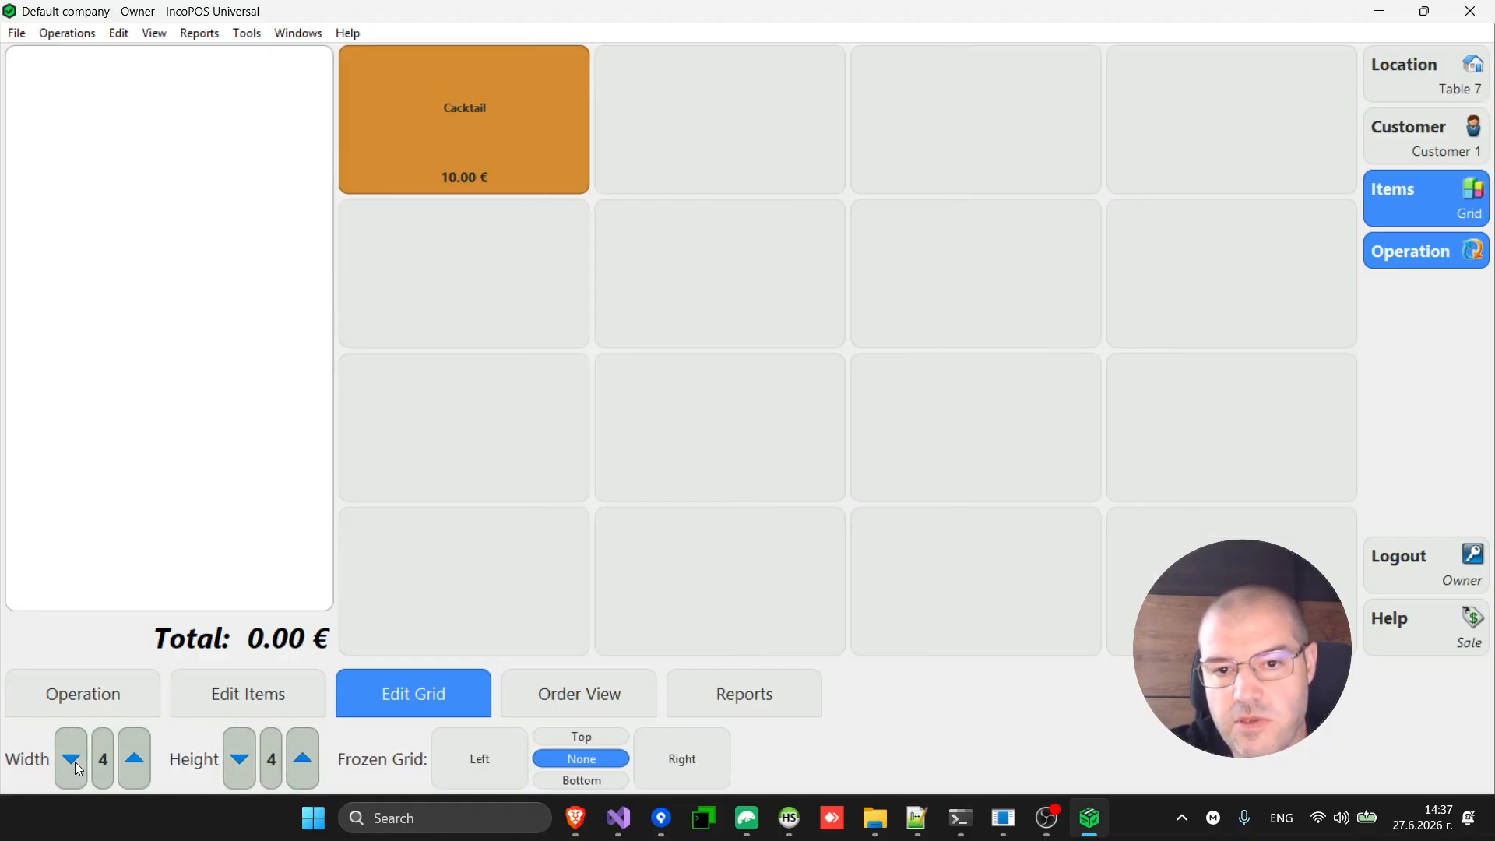
pyautogui.click(268, 717)
pyautogui.click(425, 687)
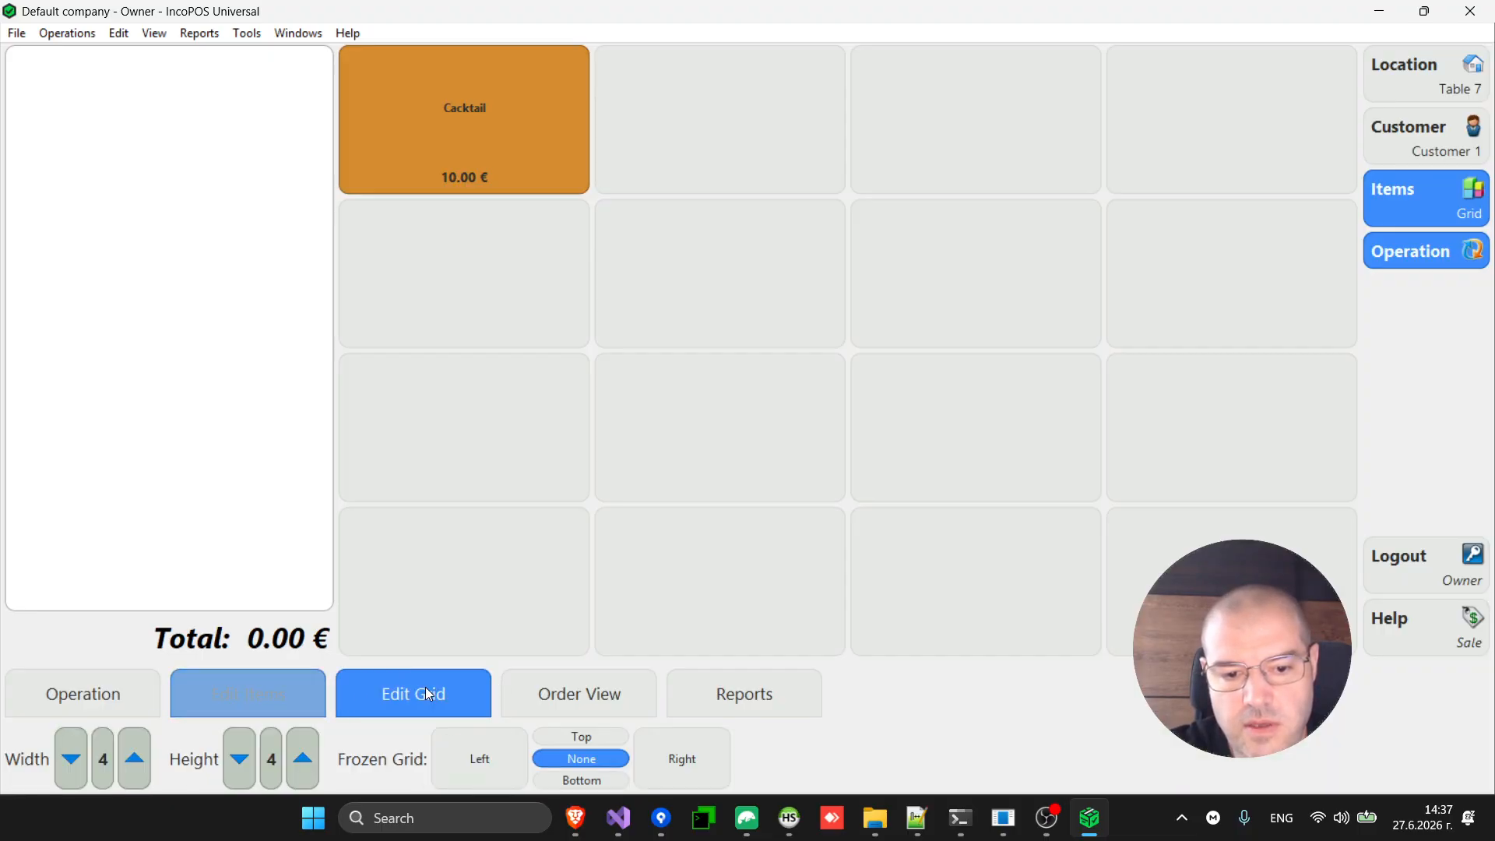
# Widen the order panel to a width of 386.
pyautogui.click(601, 692)
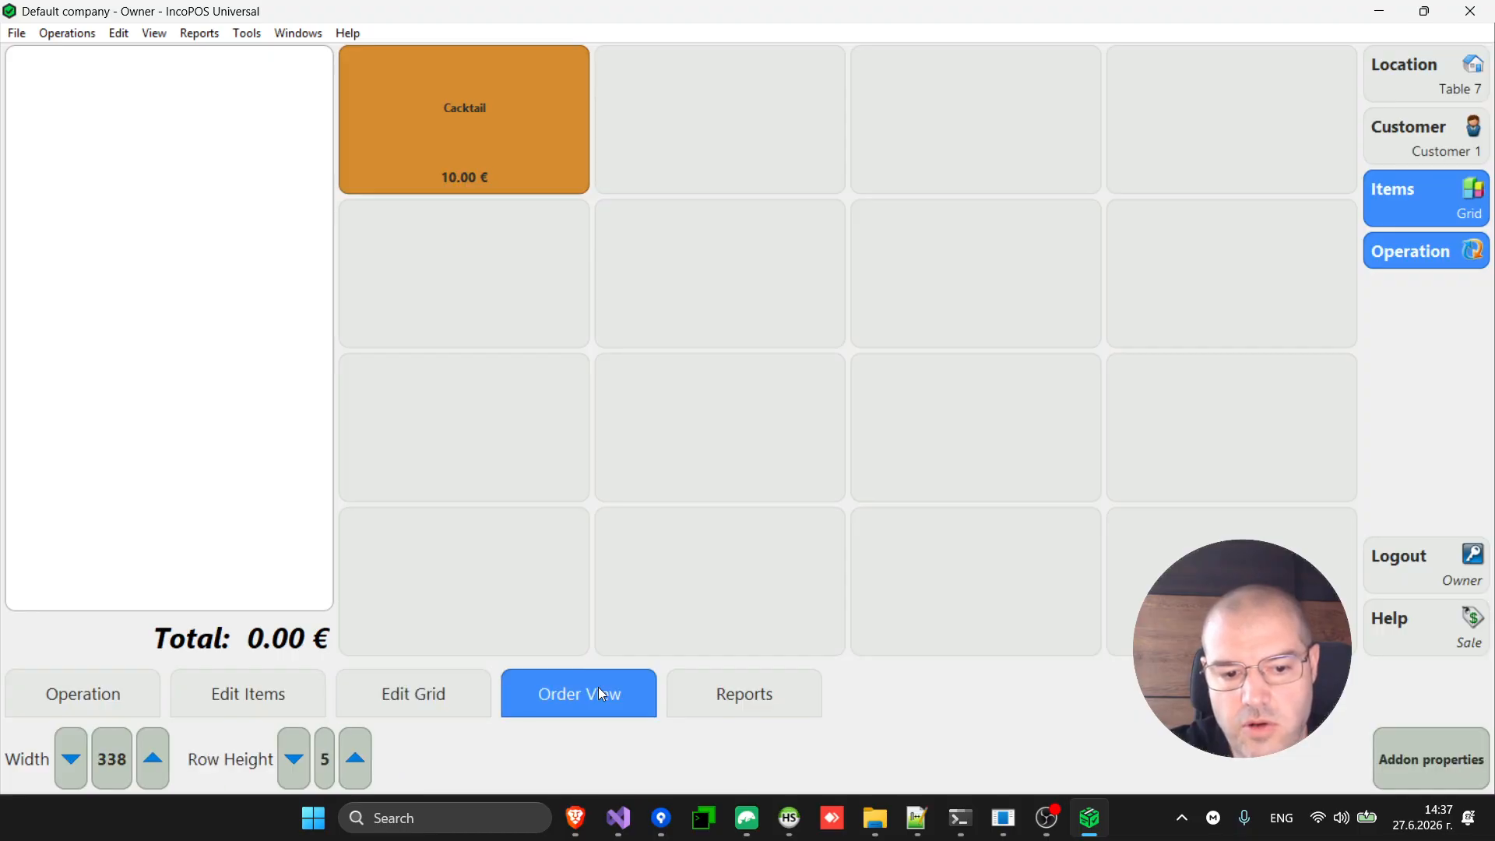
pyautogui.click(154, 759)
pyautogui.click(154, 759)
pyautogui.click(153, 759)
pyautogui.click(153, 759)
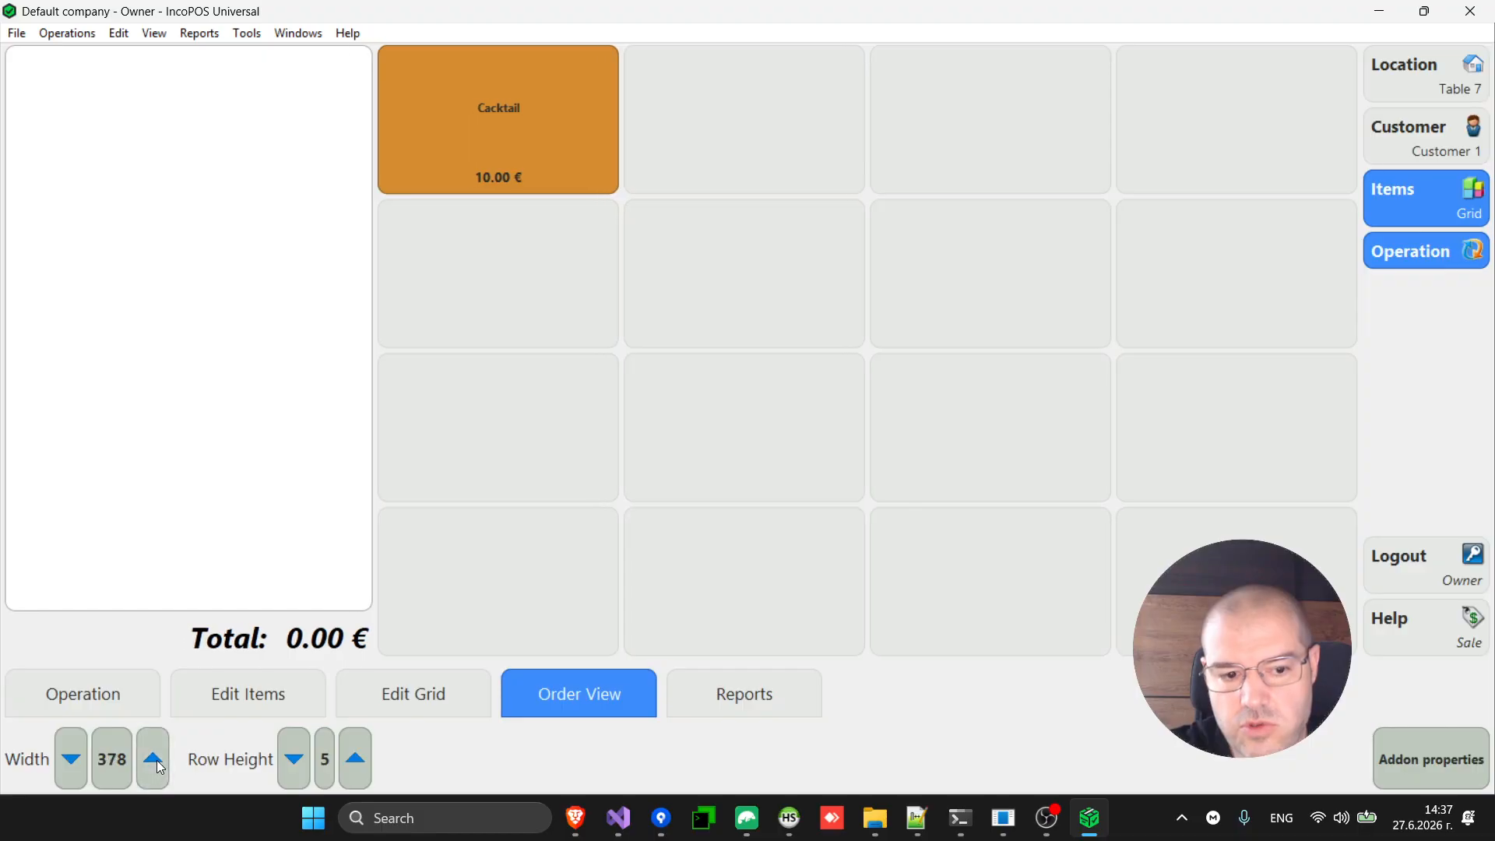
pyautogui.click(67, 767)
pyautogui.click(67, 766)
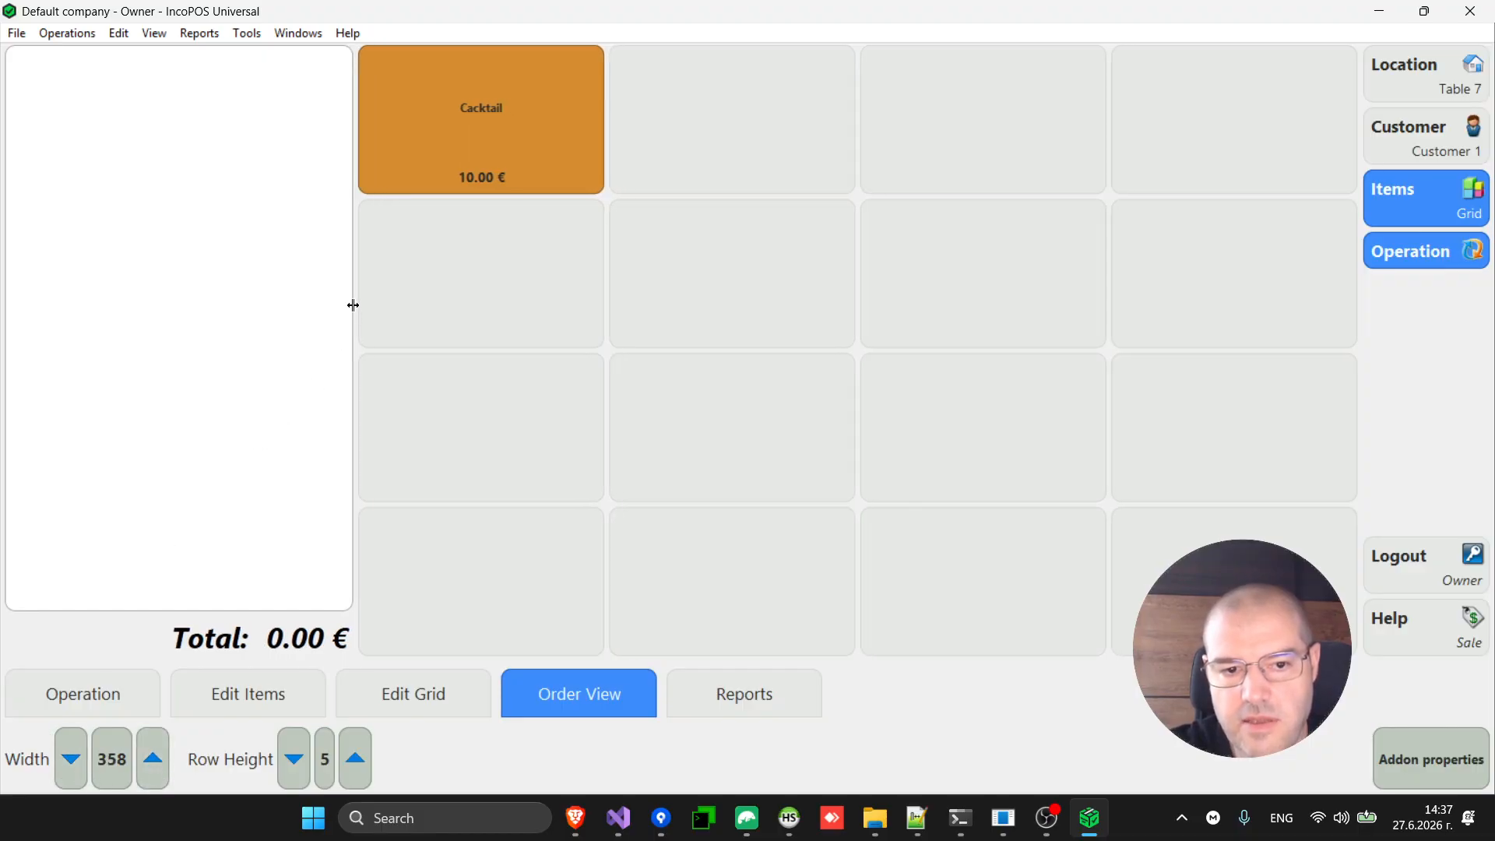
pyautogui.moveTo(353, 304); pyautogui.dragTo(382, 285)
# Add three Cacktail to the order (30.00 €) and leave the row height at 5.
pyautogui.click(548, 100)
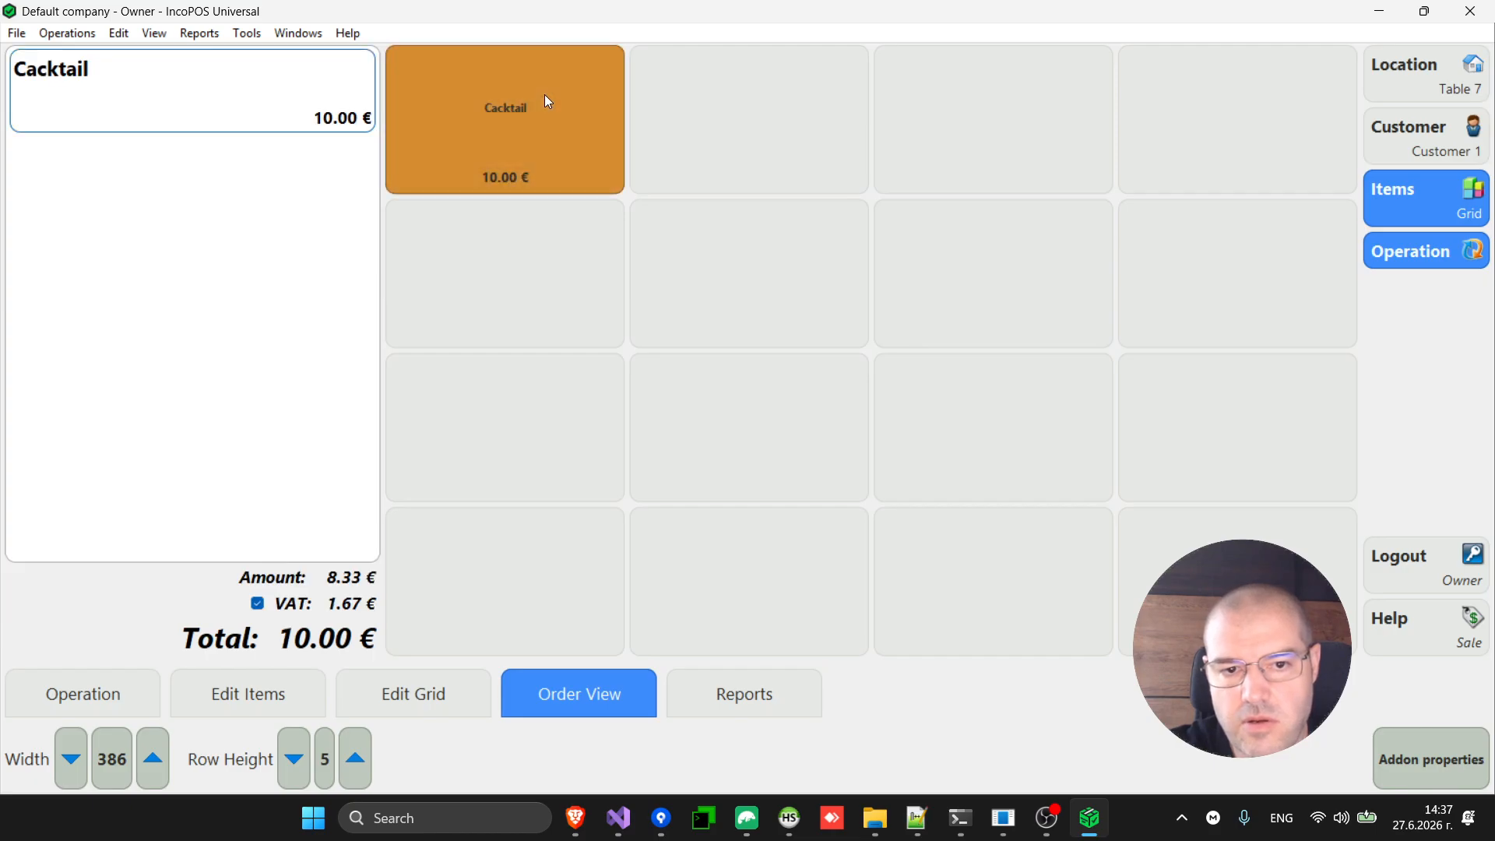
pyautogui.click(547, 100)
pyautogui.click(547, 99)
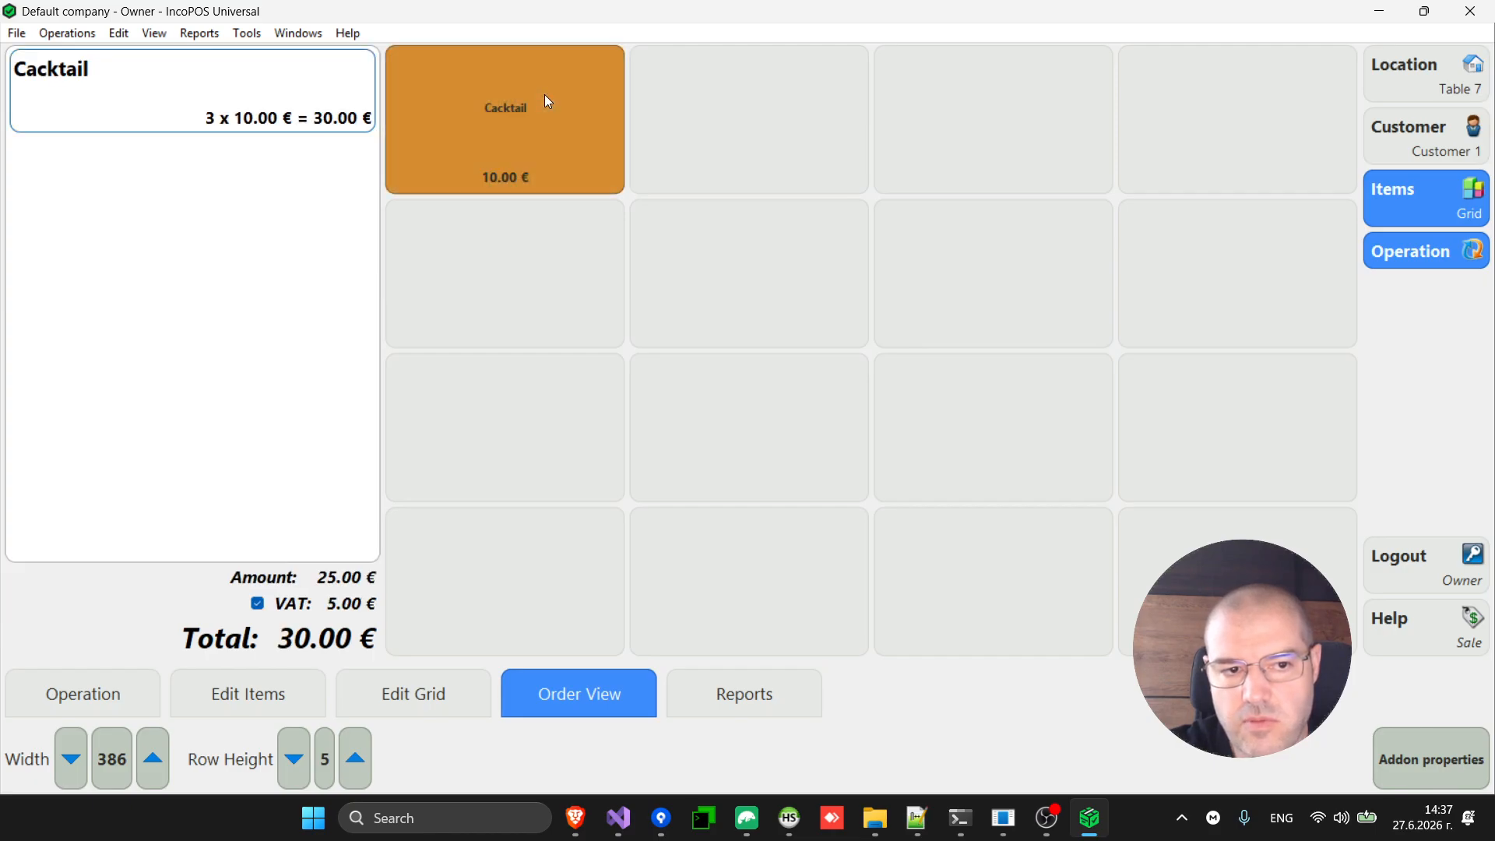
pyautogui.click(356, 767)
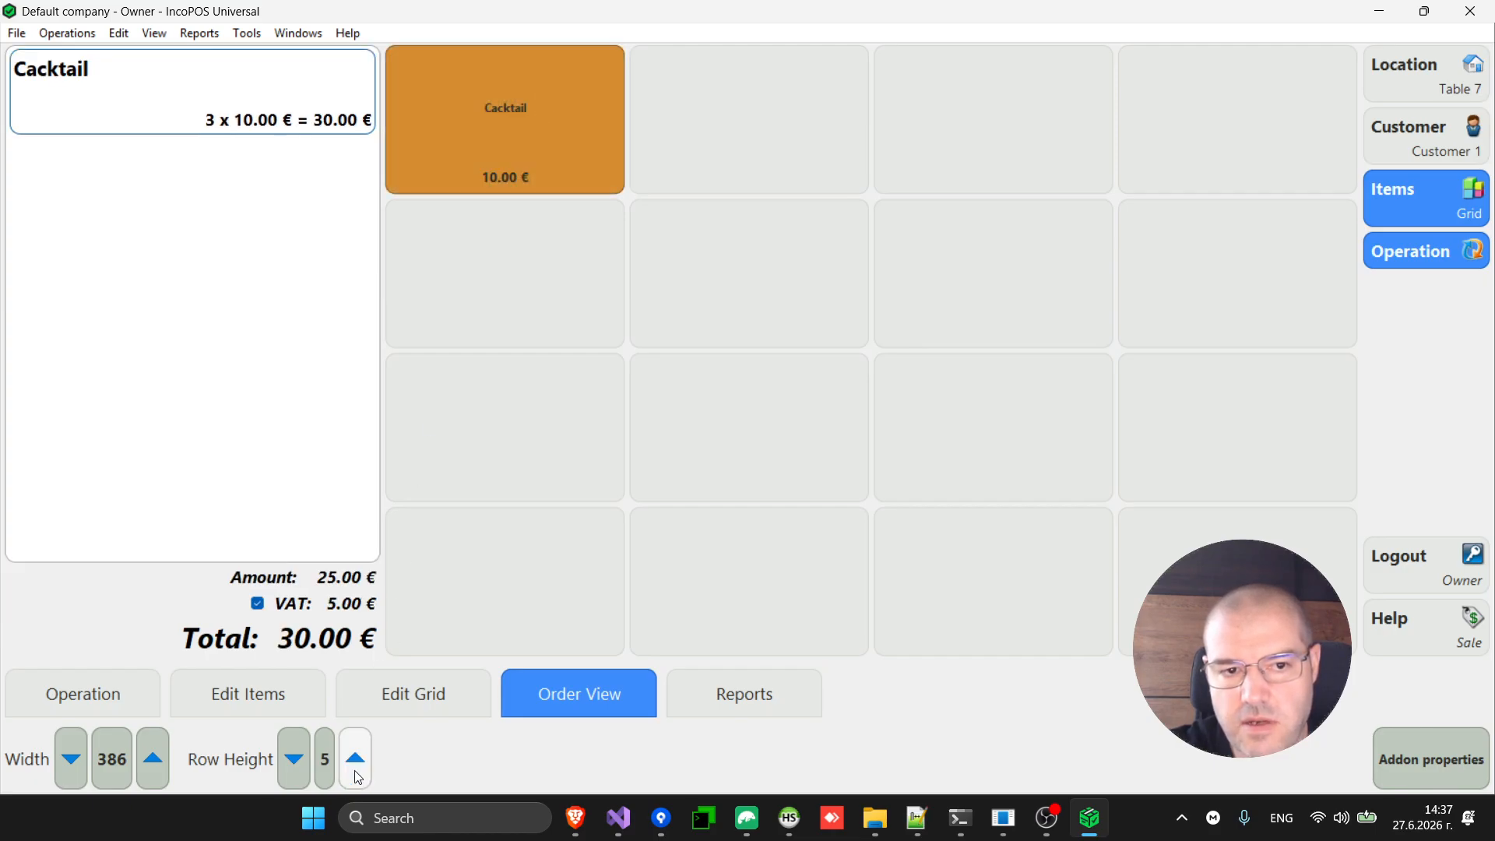
pyautogui.click(291, 766)
pyautogui.click(292, 766)
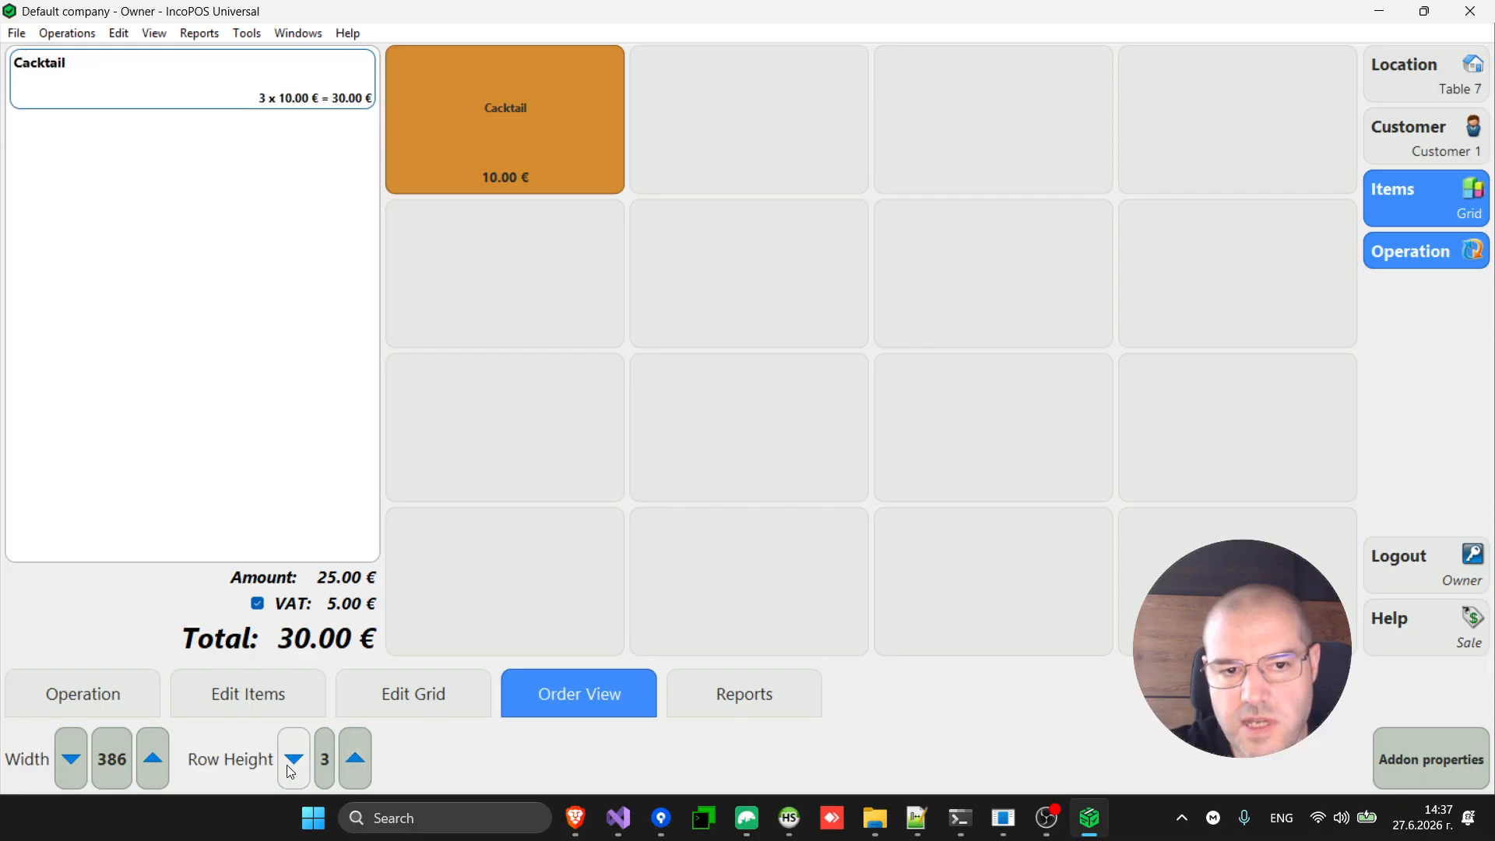
pyautogui.click(356, 759)
pyautogui.click(356, 759)
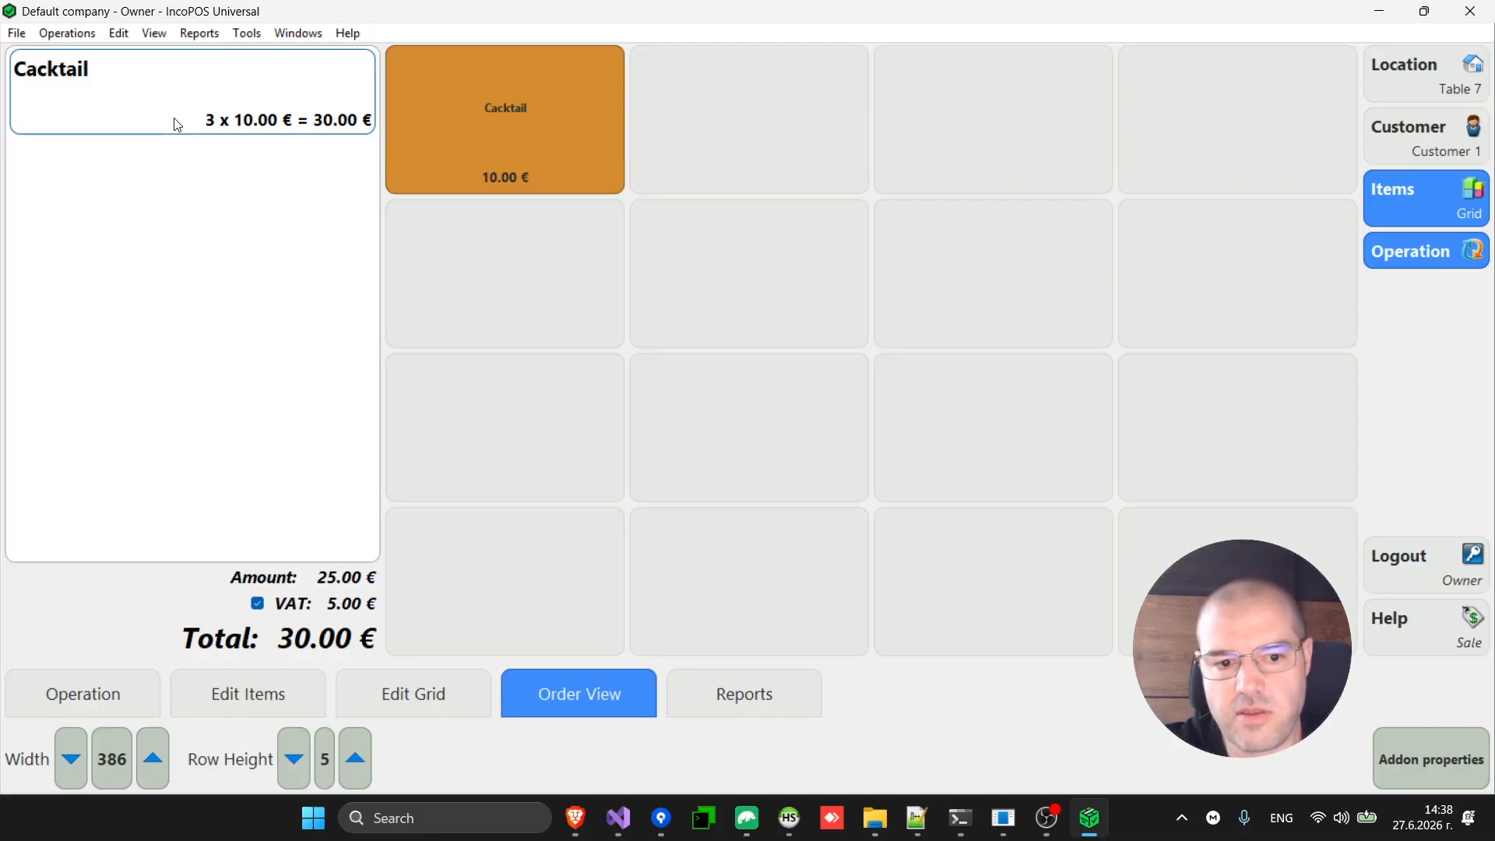
# Save the Cacktail order to Table 7, reopen it, and bring up payment for its 30.00 € bill.
pyautogui.click(119, 702)
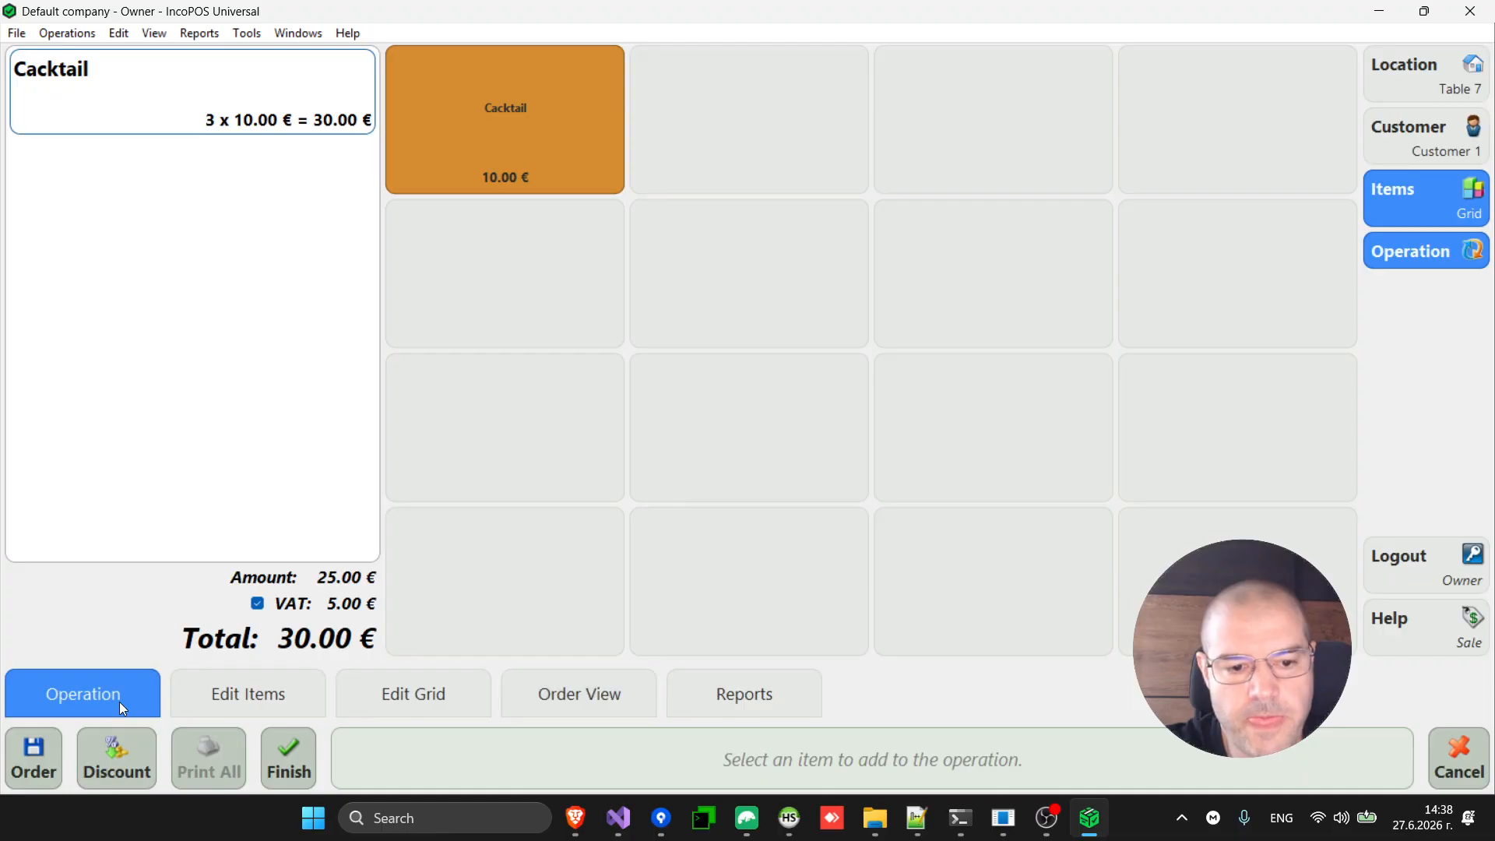
pyautogui.click(262, 699)
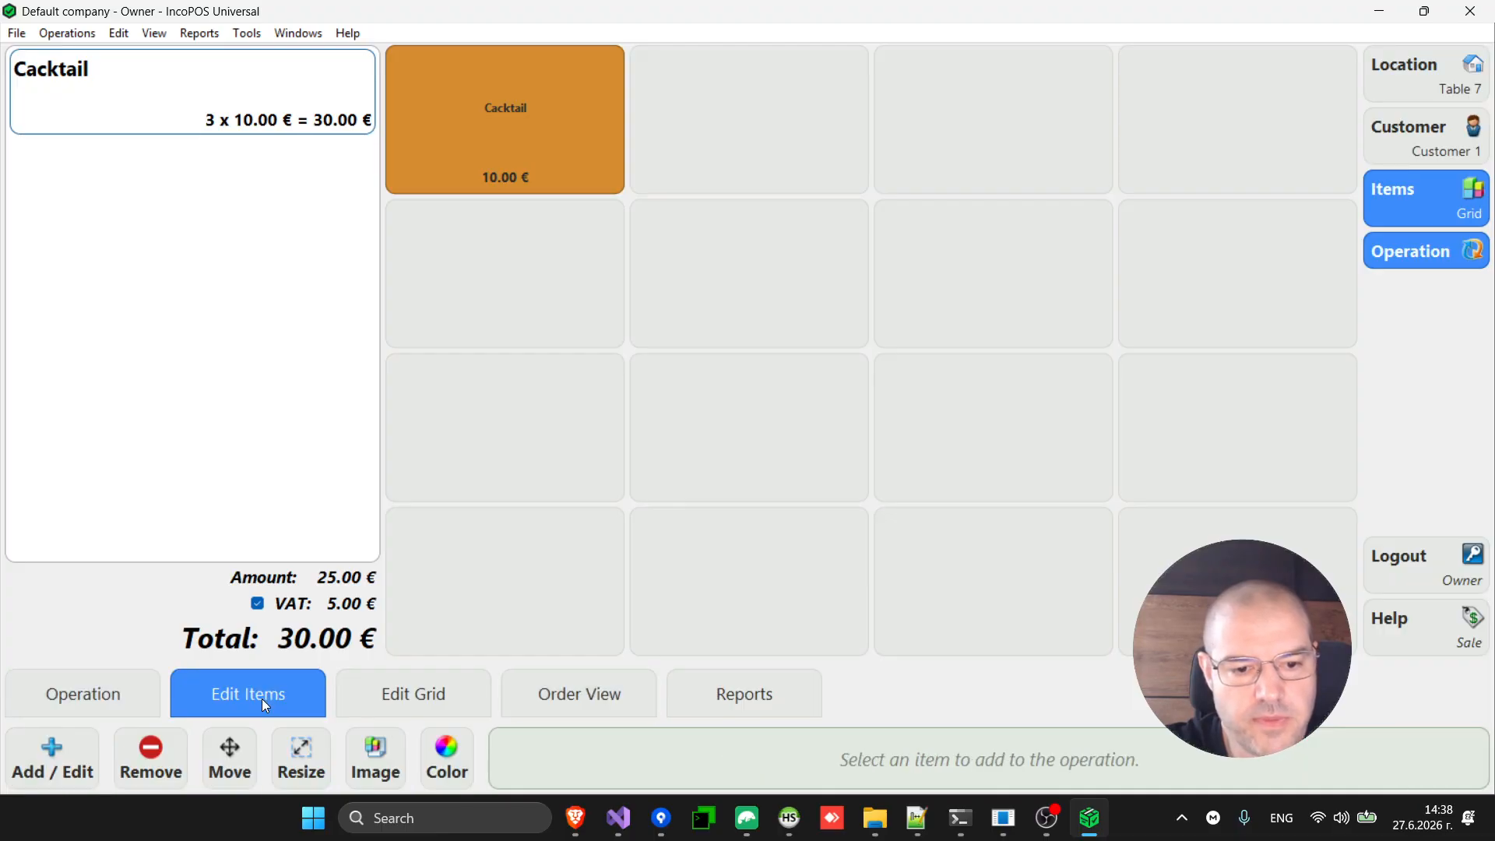
pyautogui.click(100, 699)
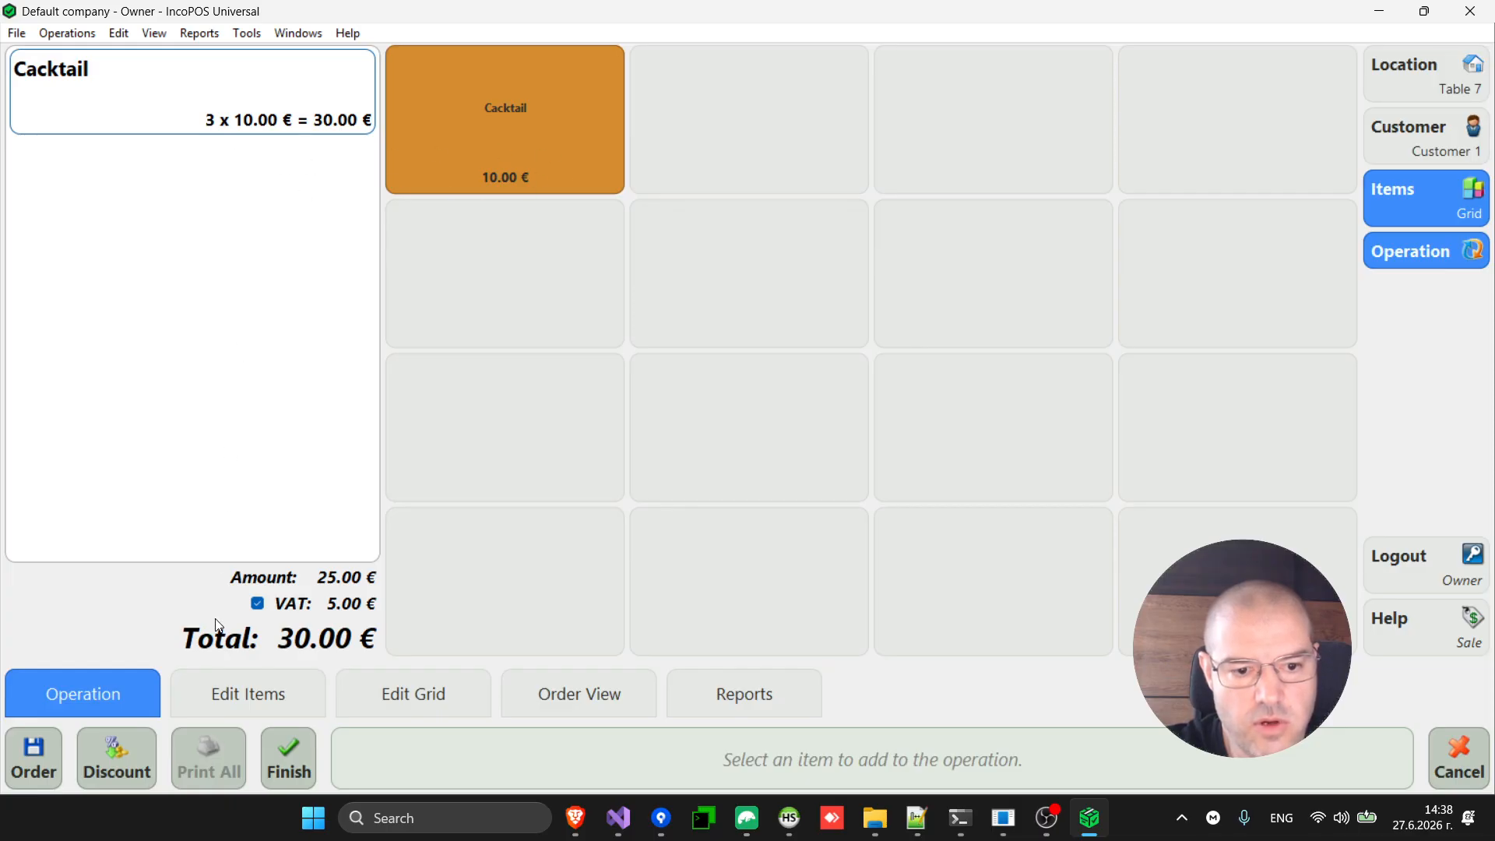
pyautogui.click(42, 755)
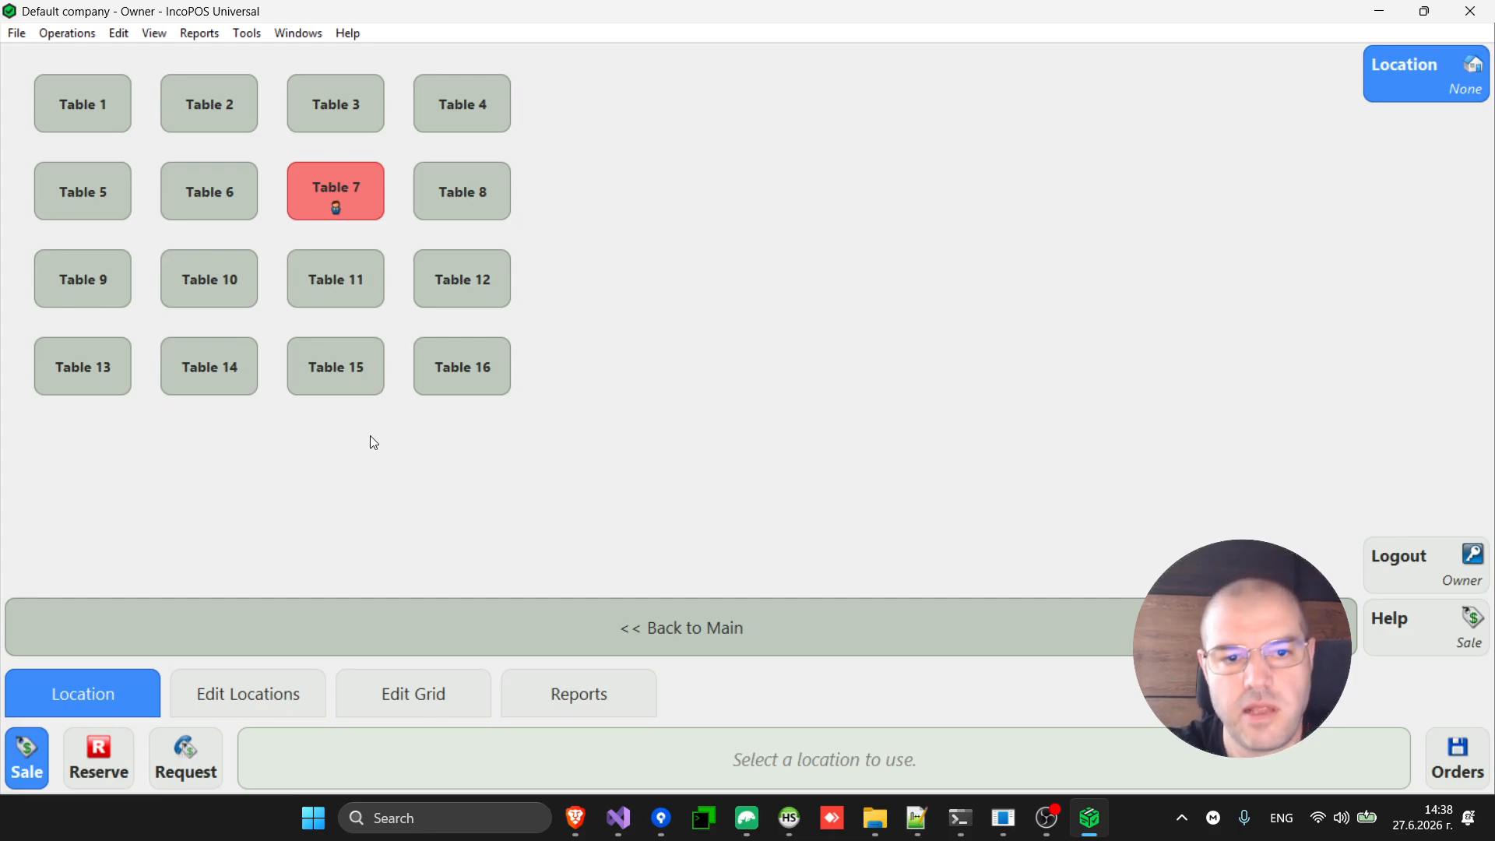
pyautogui.click(337, 200)
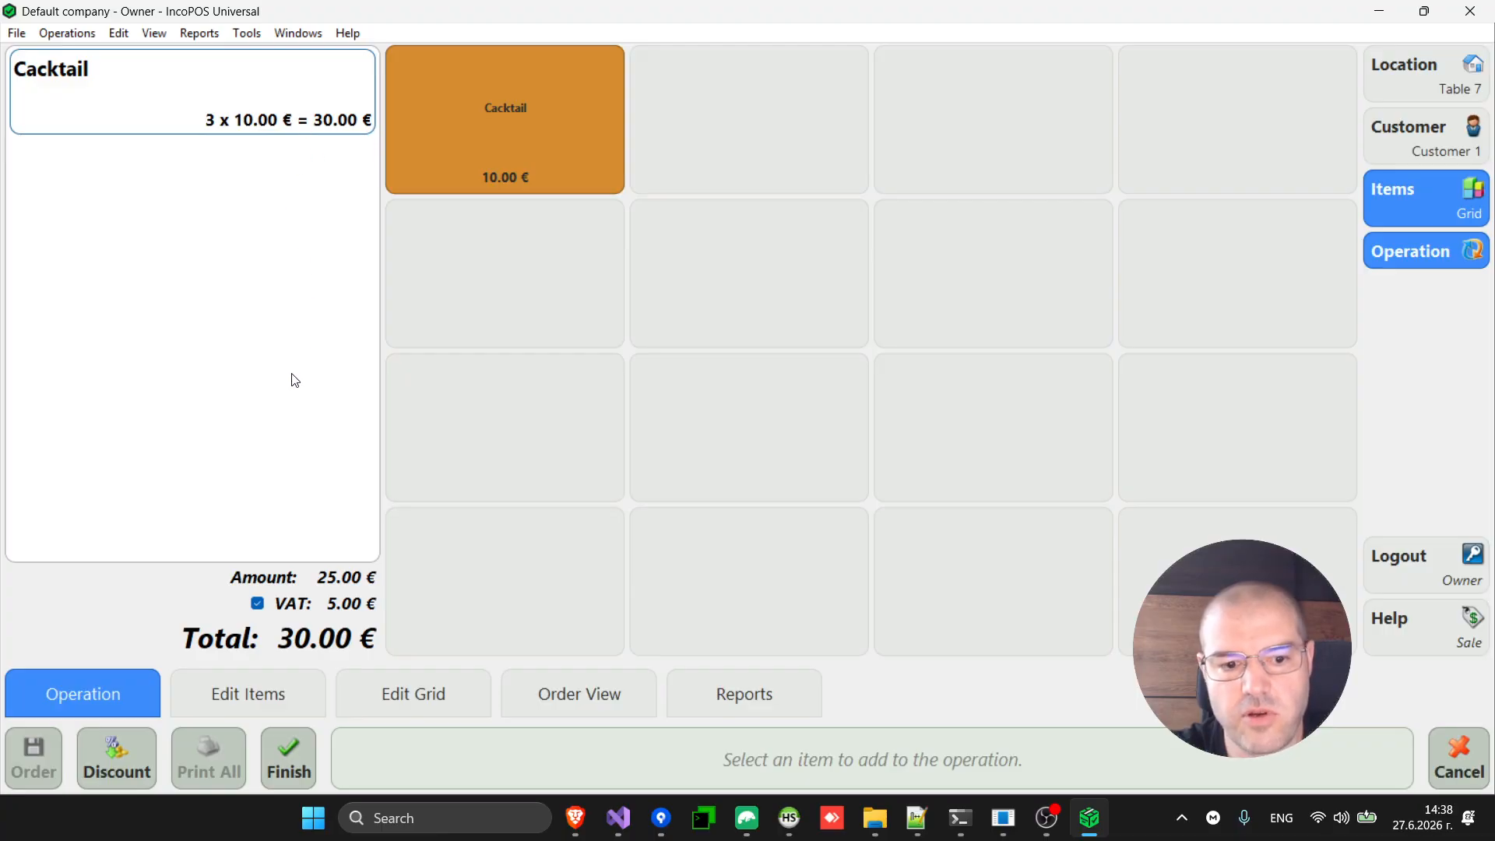
pyautogui.click(292, 759)
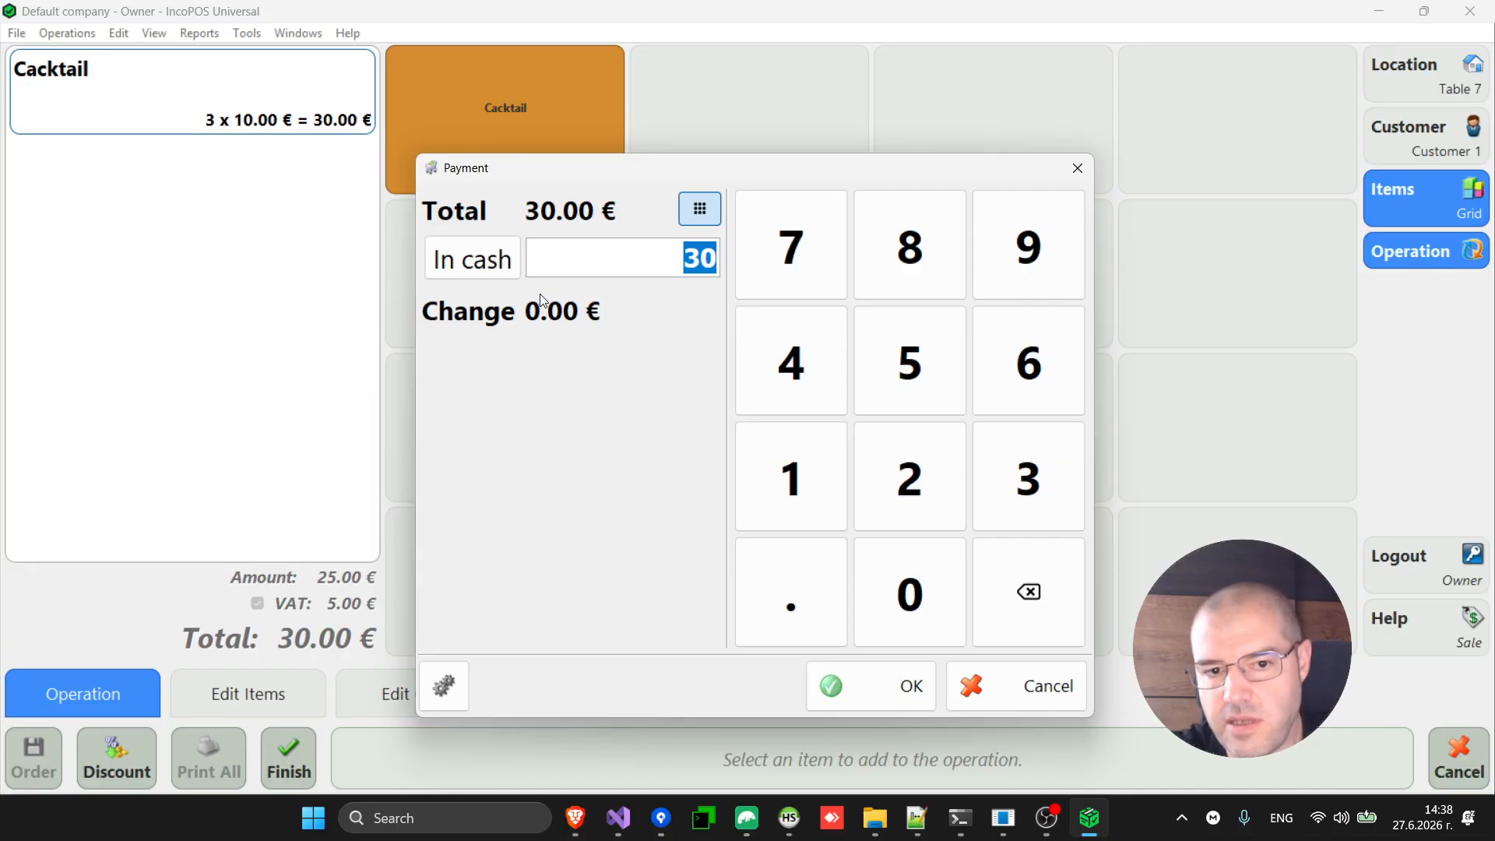
# Keep the payment method as In cash and pay with 50, leaving 20.00 € change.
pyautogui.click(488, 264)
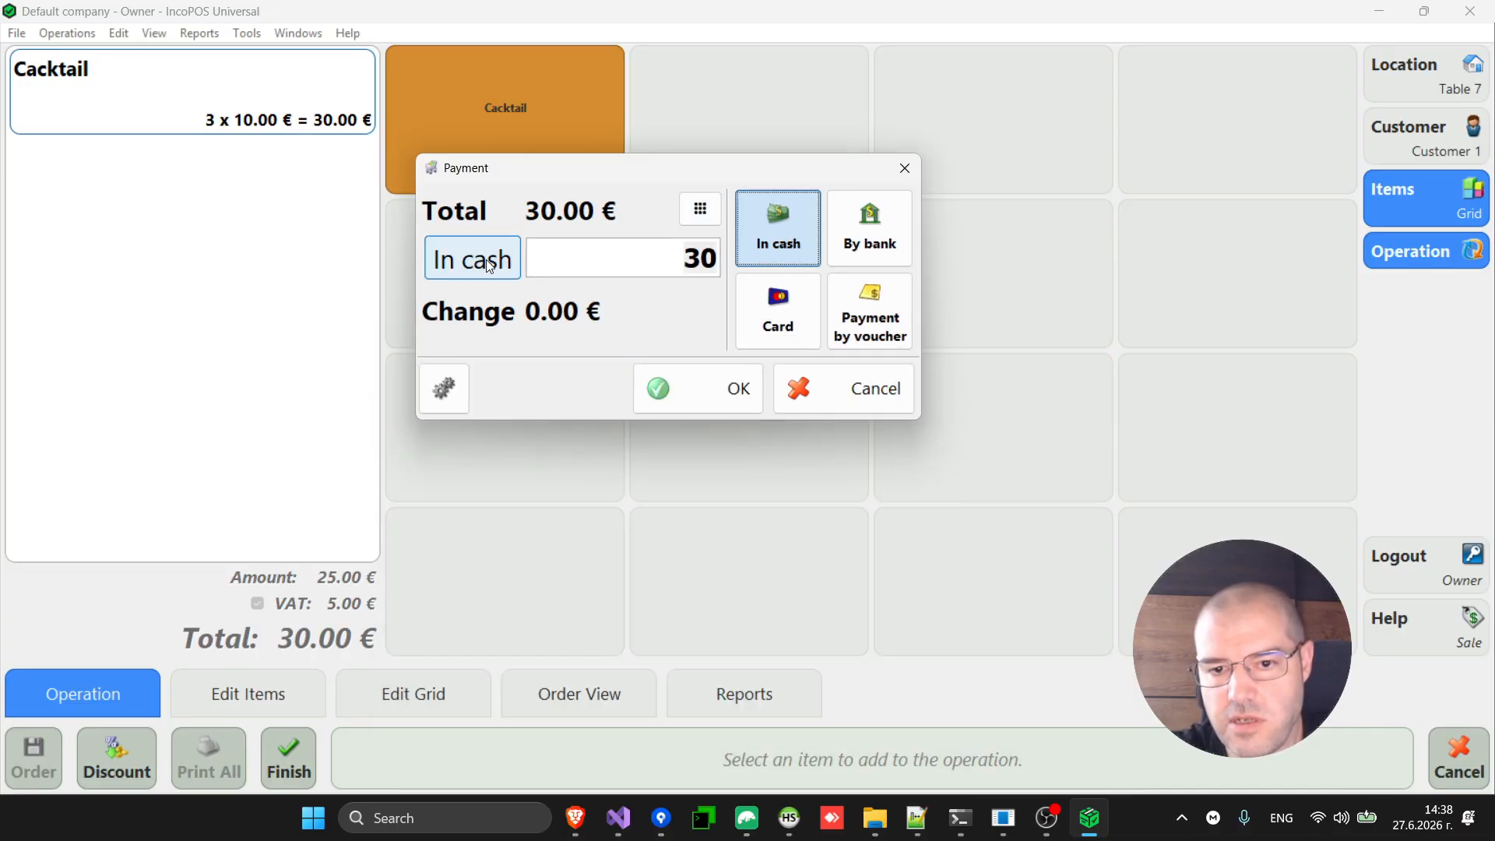
pyautogui.click(794, 317)
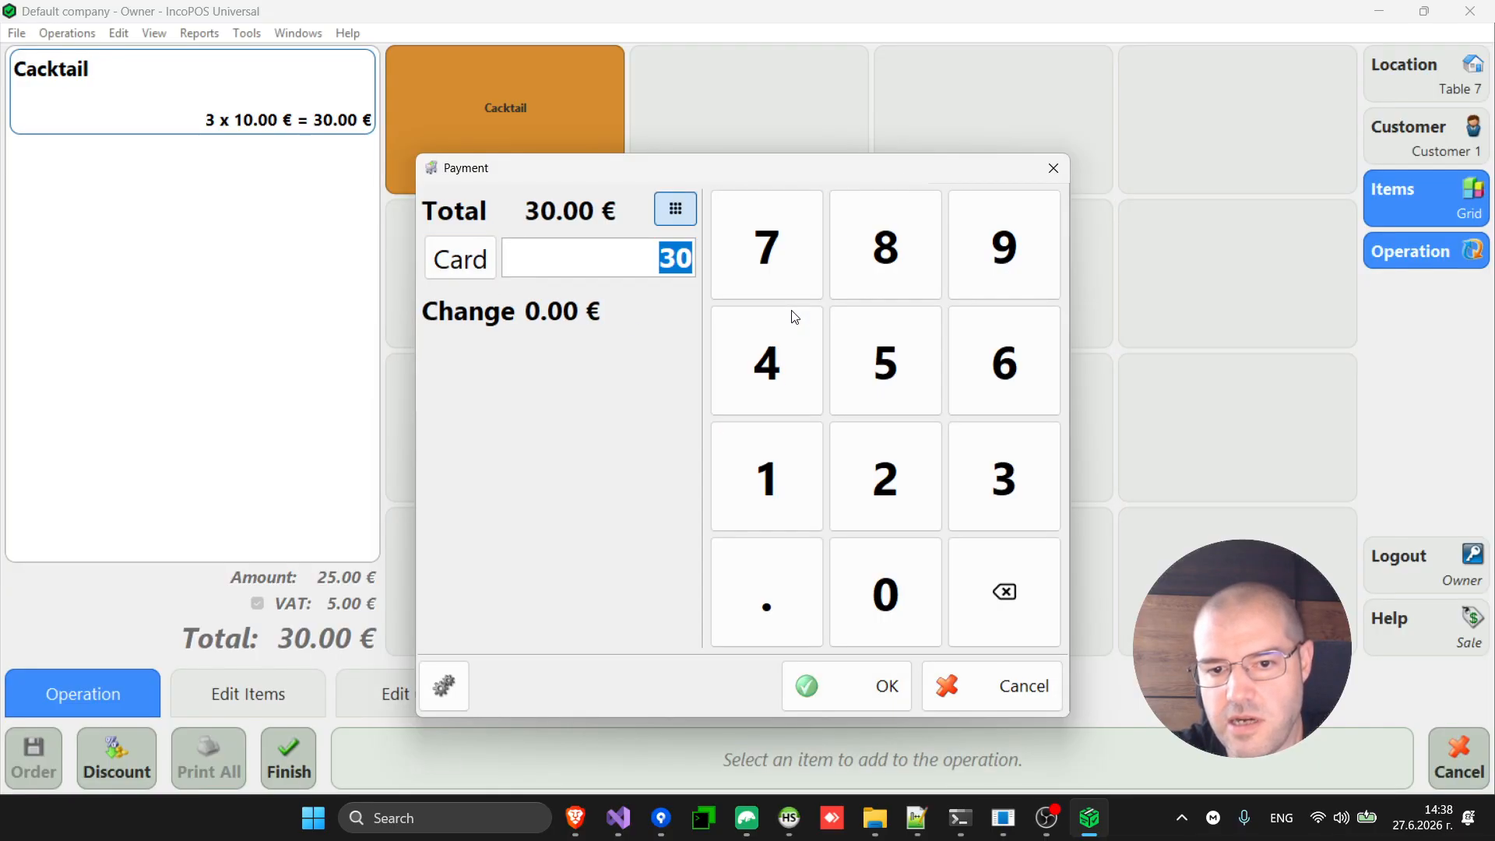
pyautogui.click(464, 265)
pyautogui.click(483, 272)
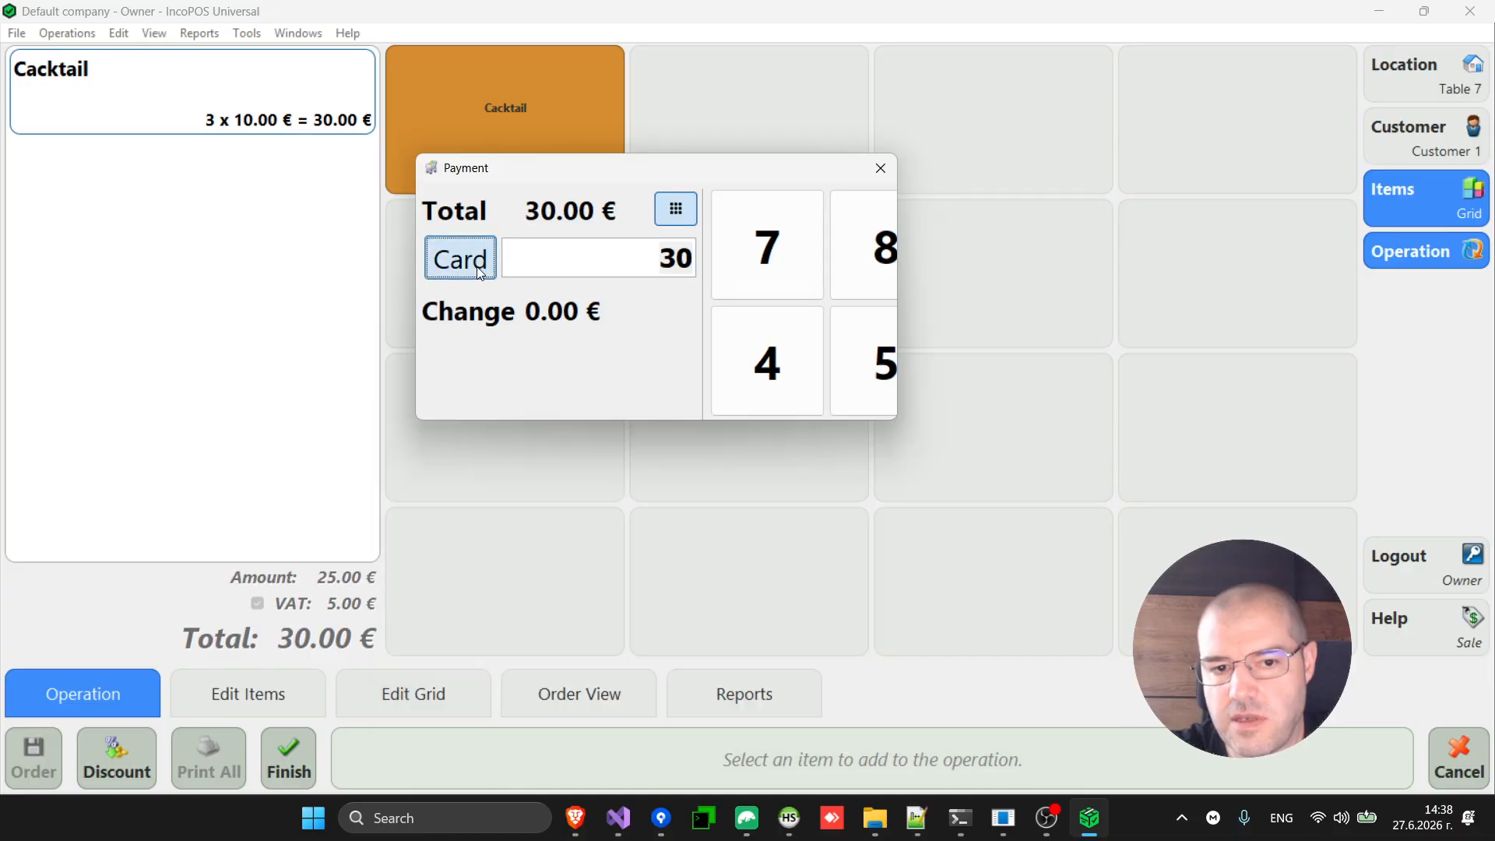
pyautogui.click(755, 228)
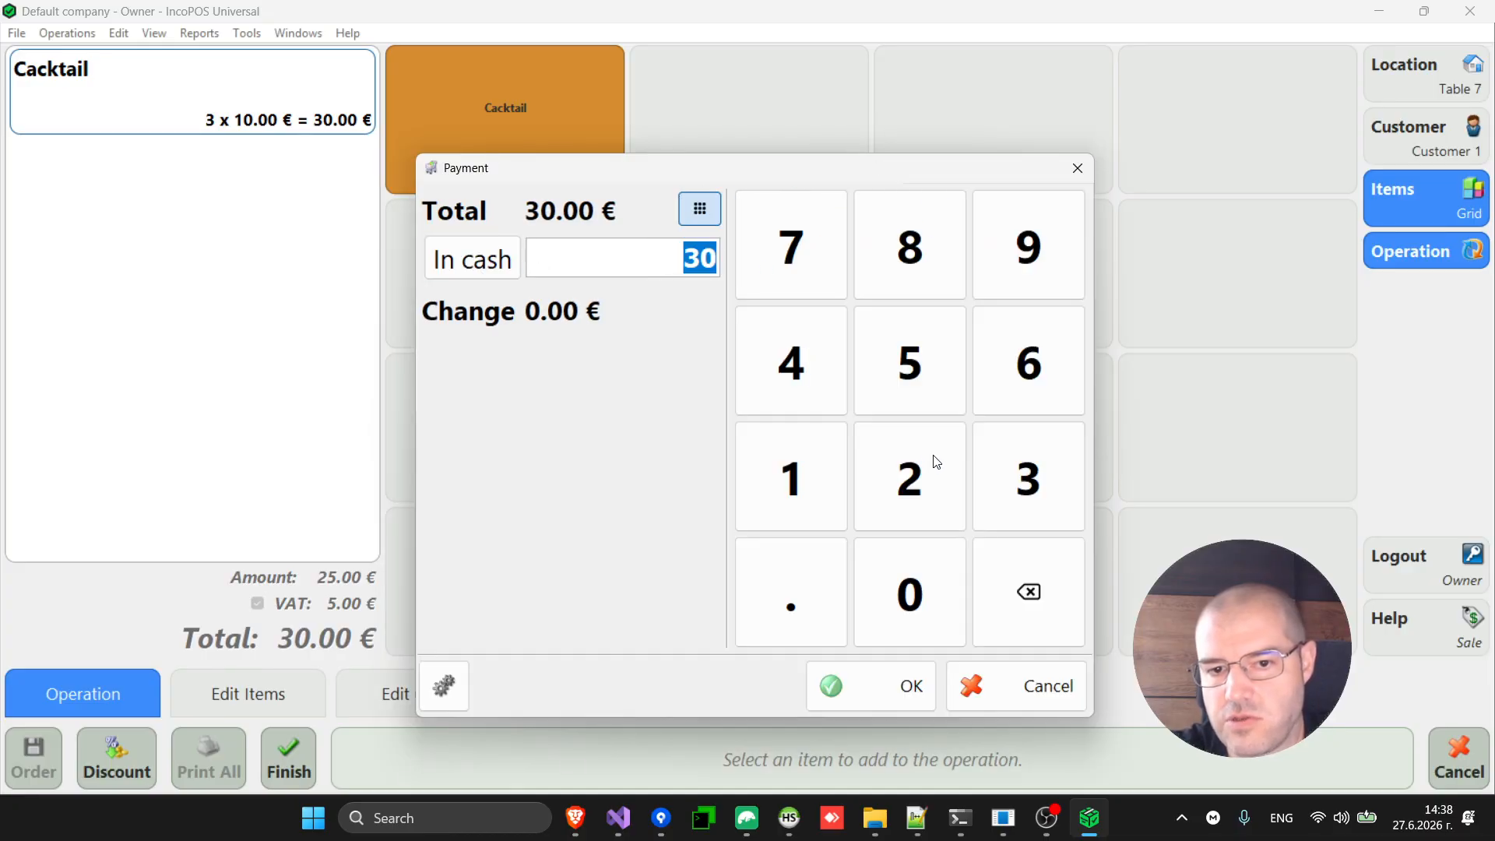
pyautogui.click(908, 370)
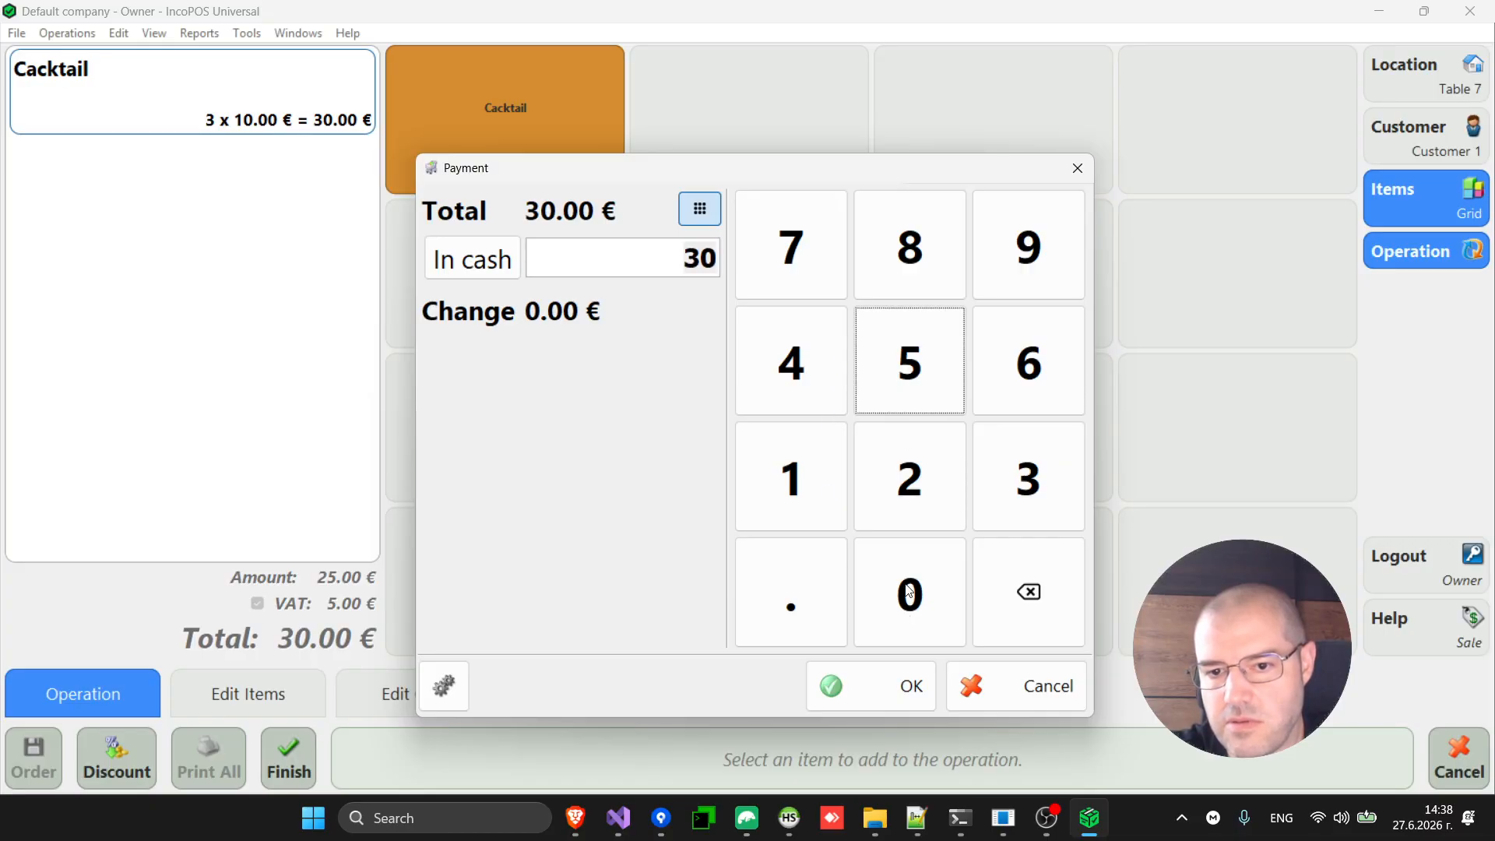
pyautogui.click(911, 386)
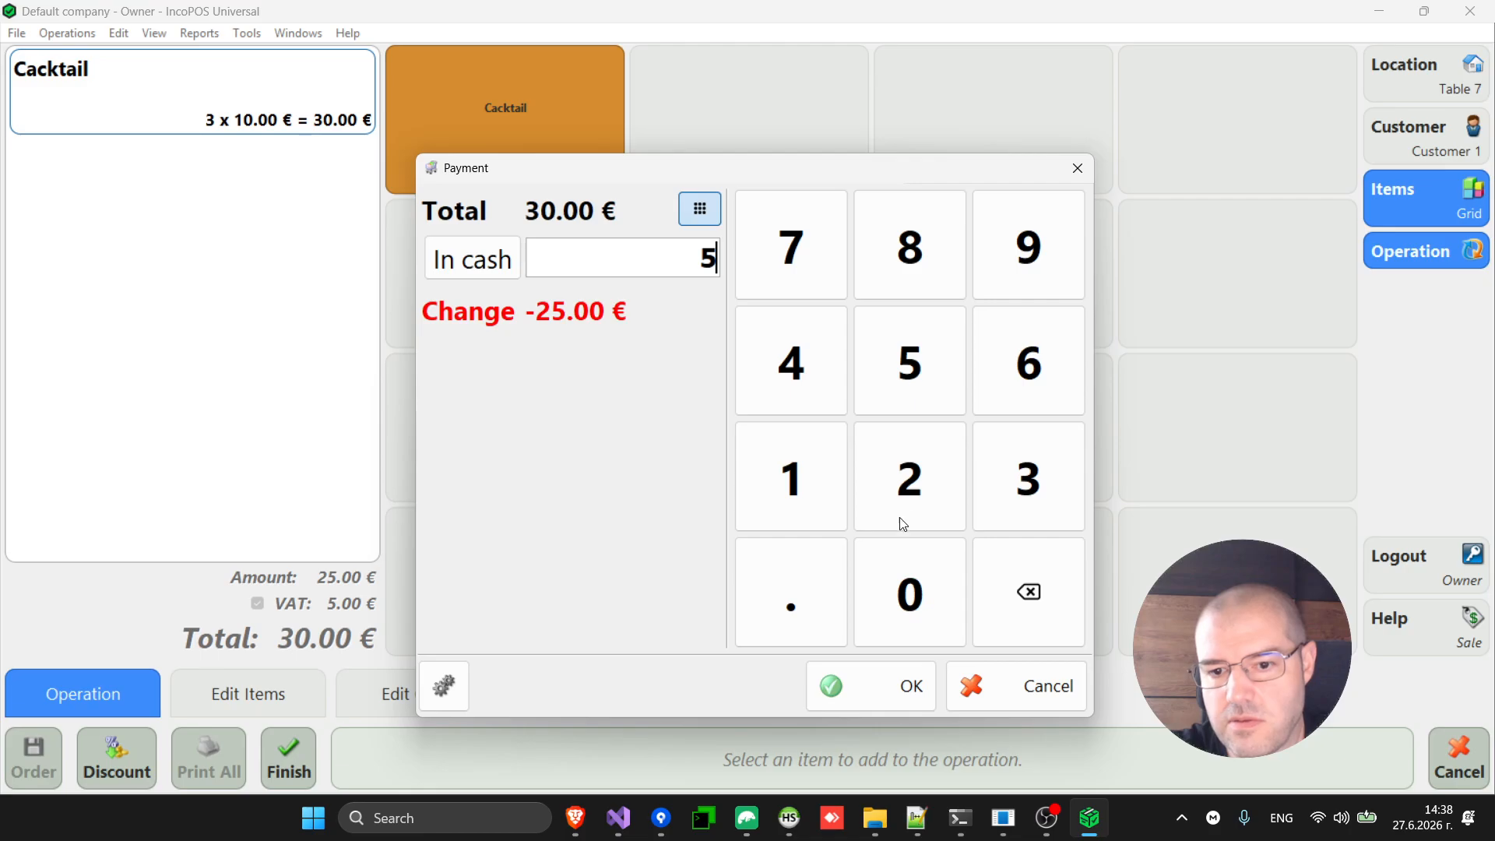
pyautogui.click(923, 616)
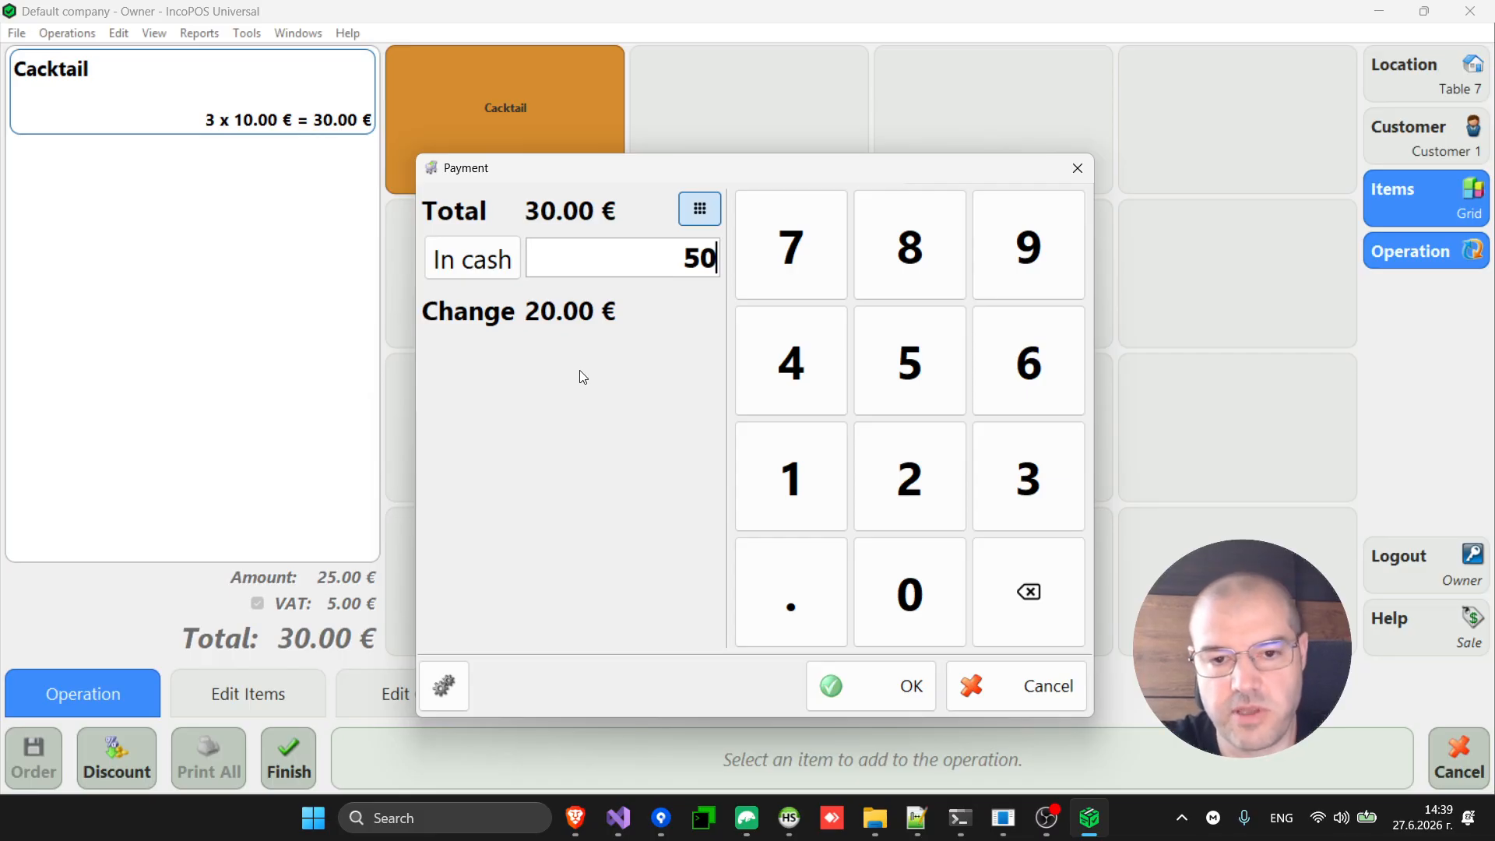
pyautogui.click(901, 688)
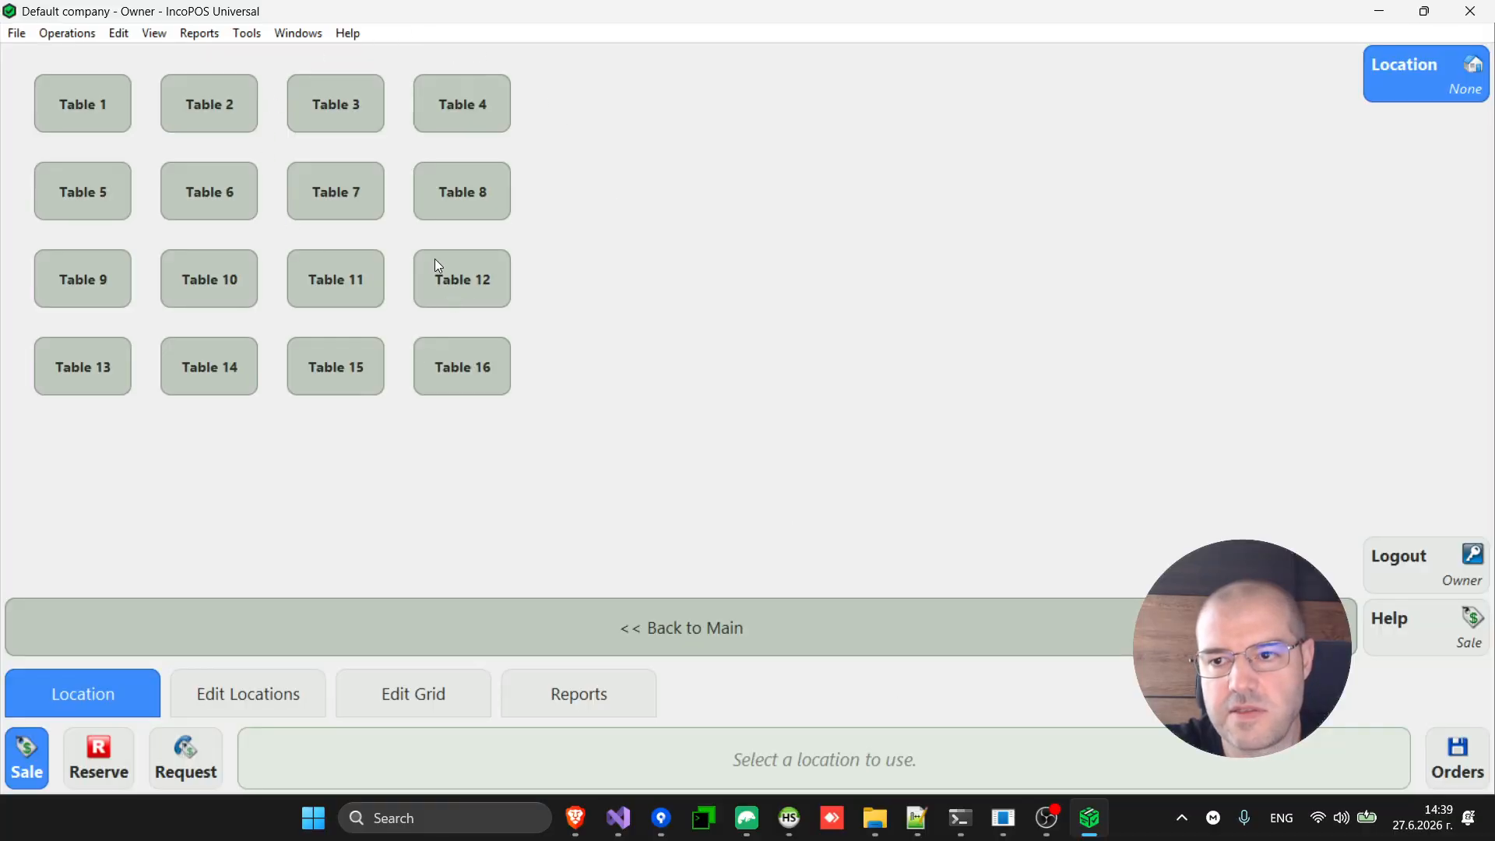
# Close the Operations menu unused and exit the table view to the start page's Company and Items cards.
pyautogui.click(76, 34)
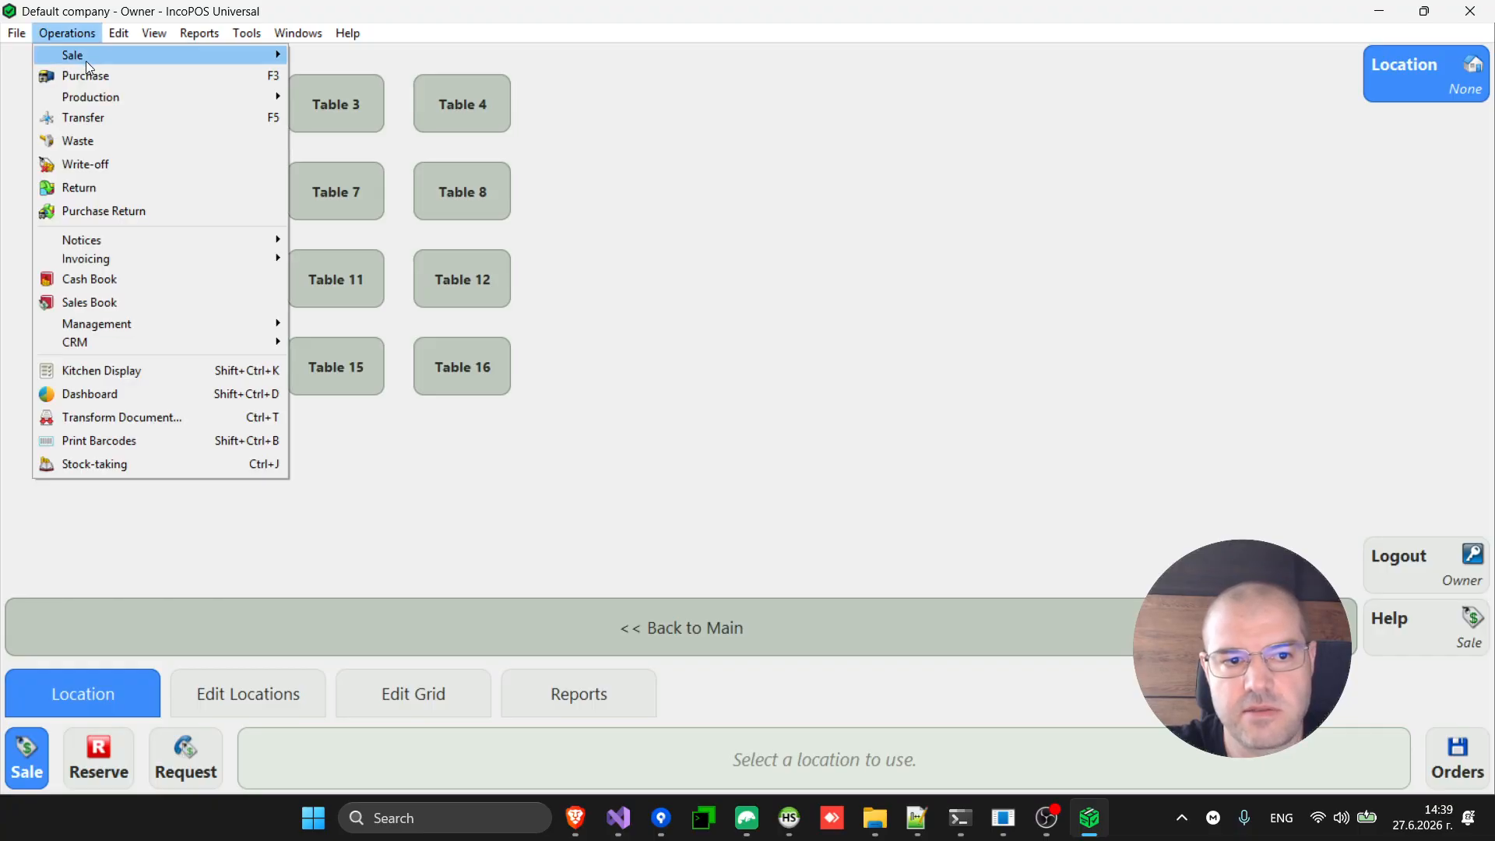
pyautogui.moveTo(86, 59)
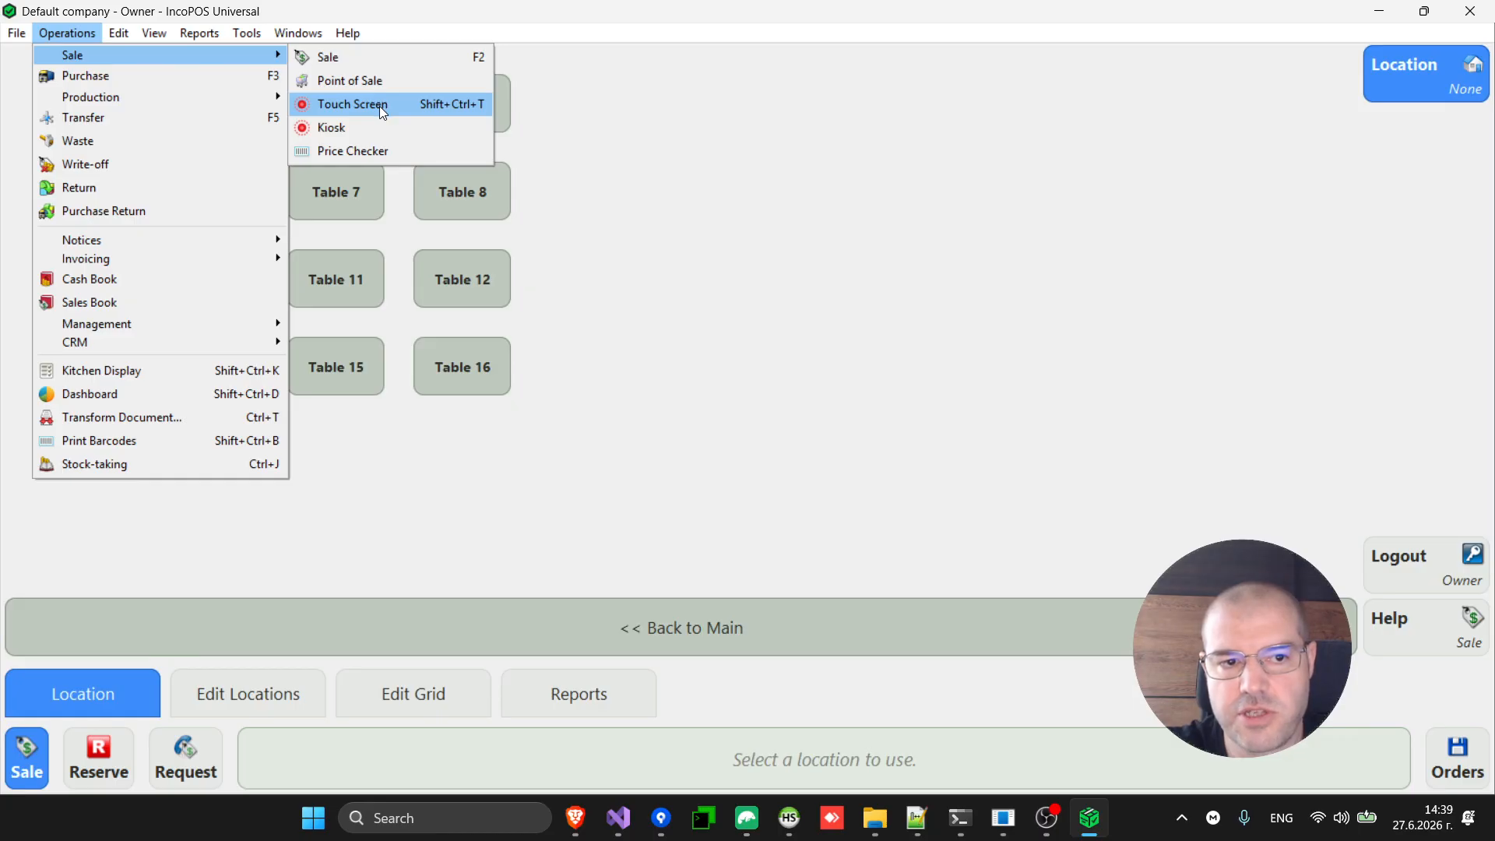
pyautogui.click(771, 128)
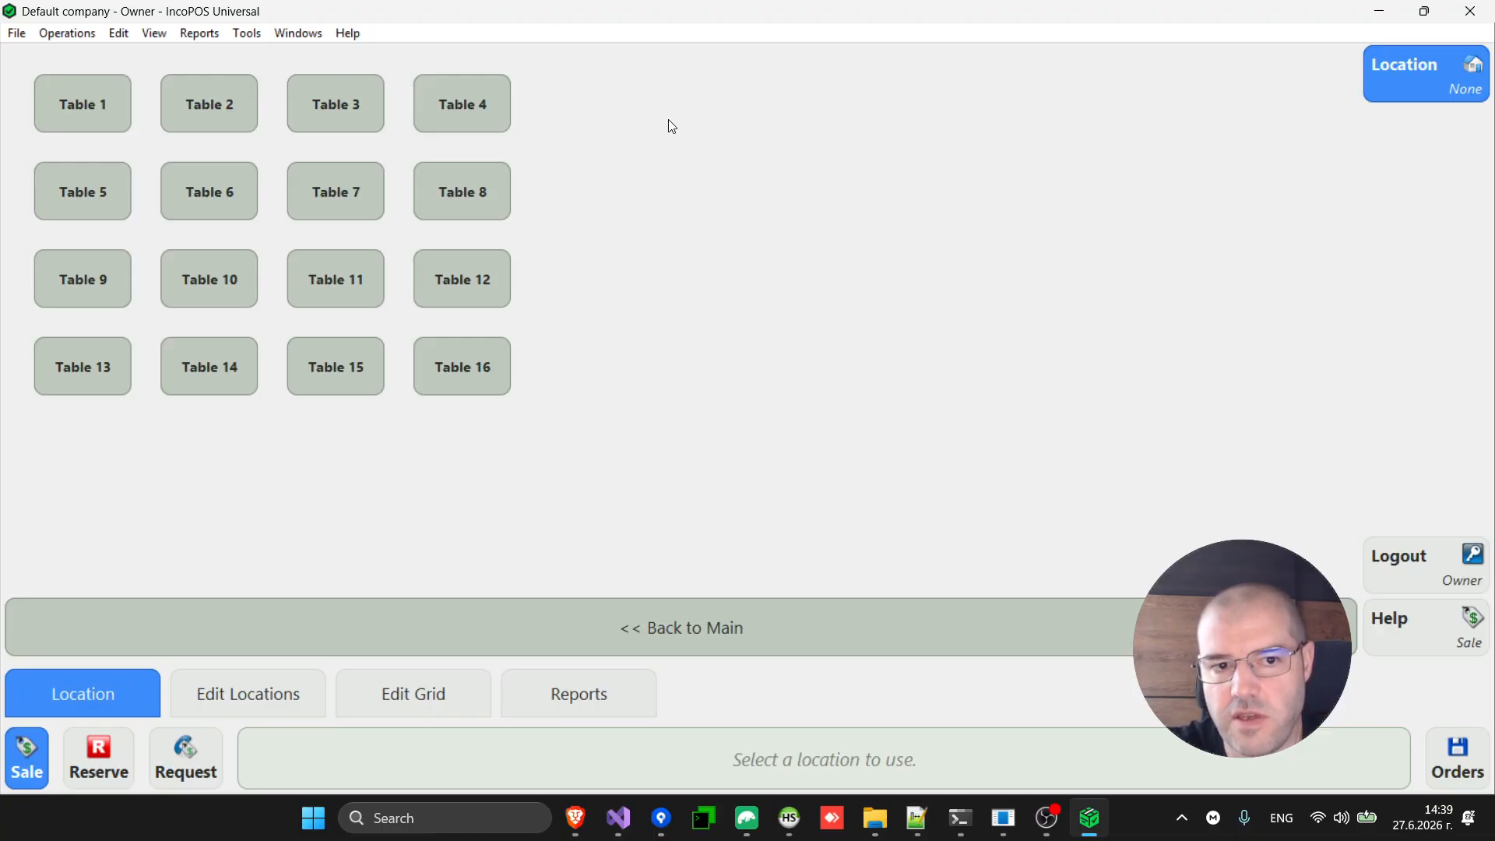
pyautogui.press('Escape')
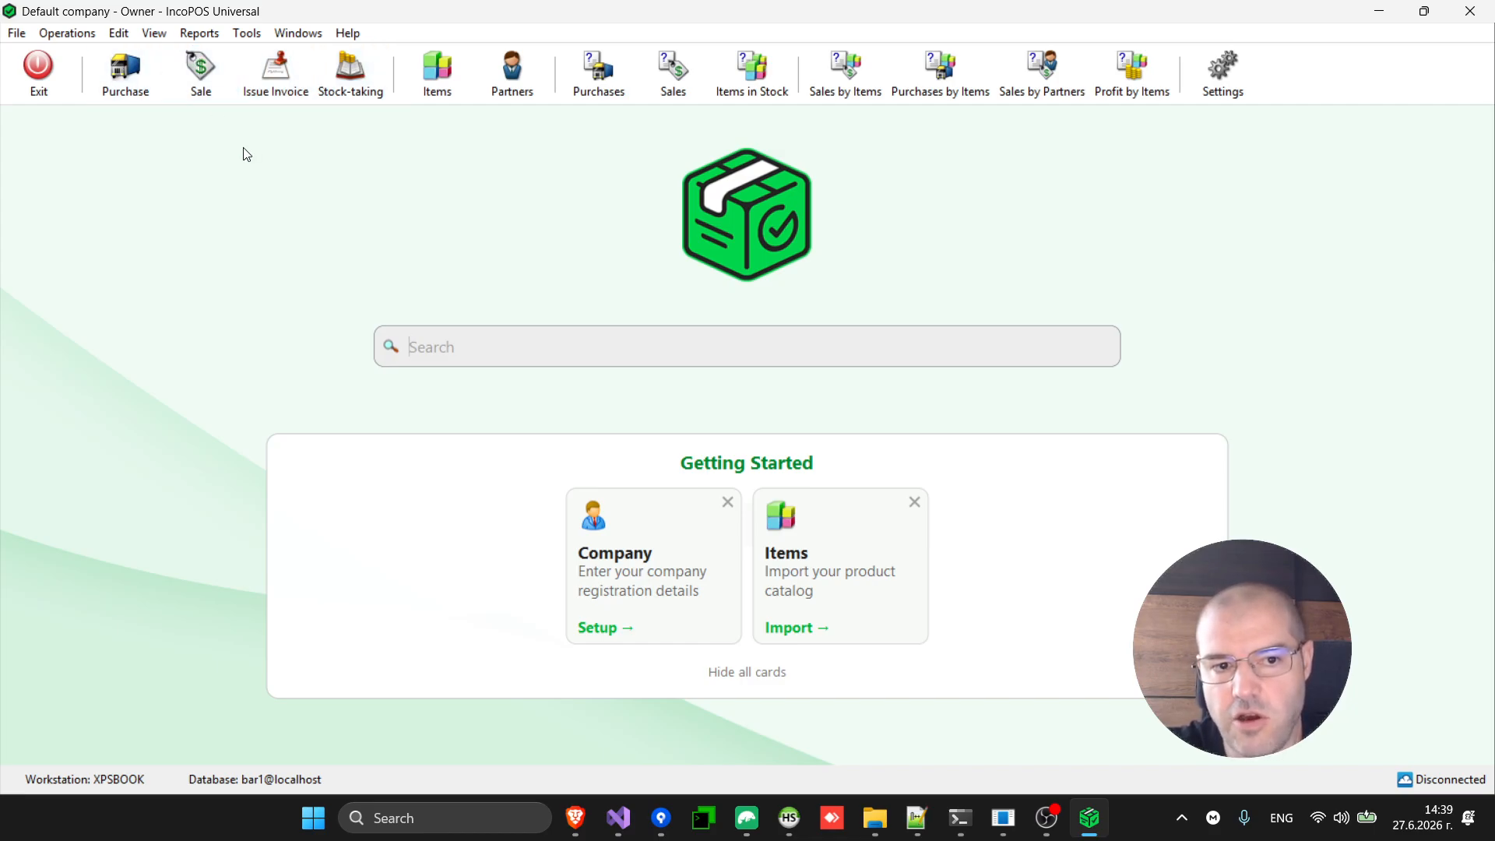
# Add Operations > Sale > Touch Screen to the toolbar after Exit, then test-launch and close it.
pyautogui.click(202, 39)
pyautogui.moveTo(160, 37)
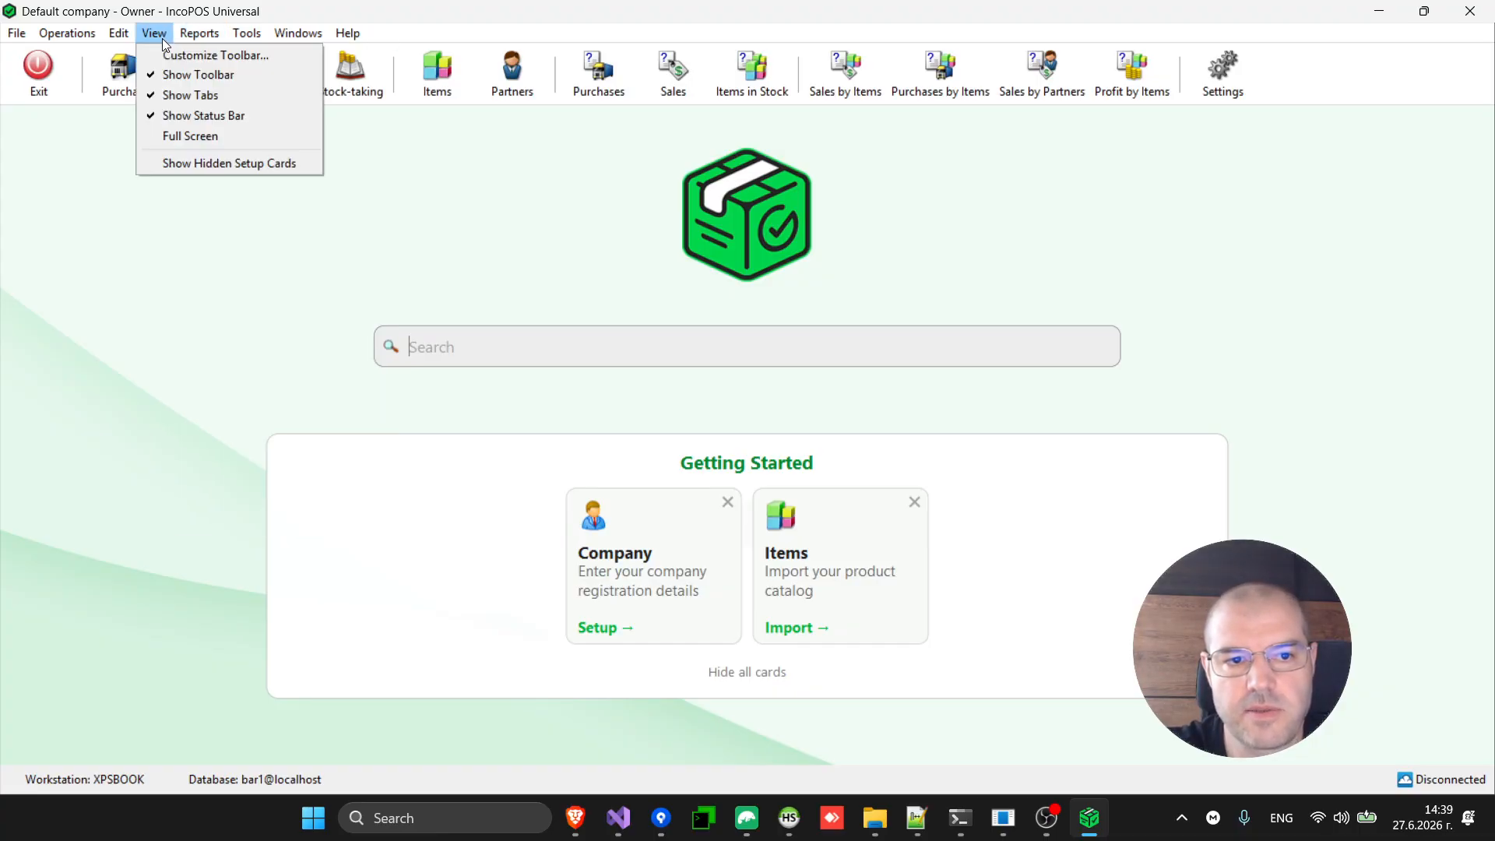
pyautogui.click(200, 56)
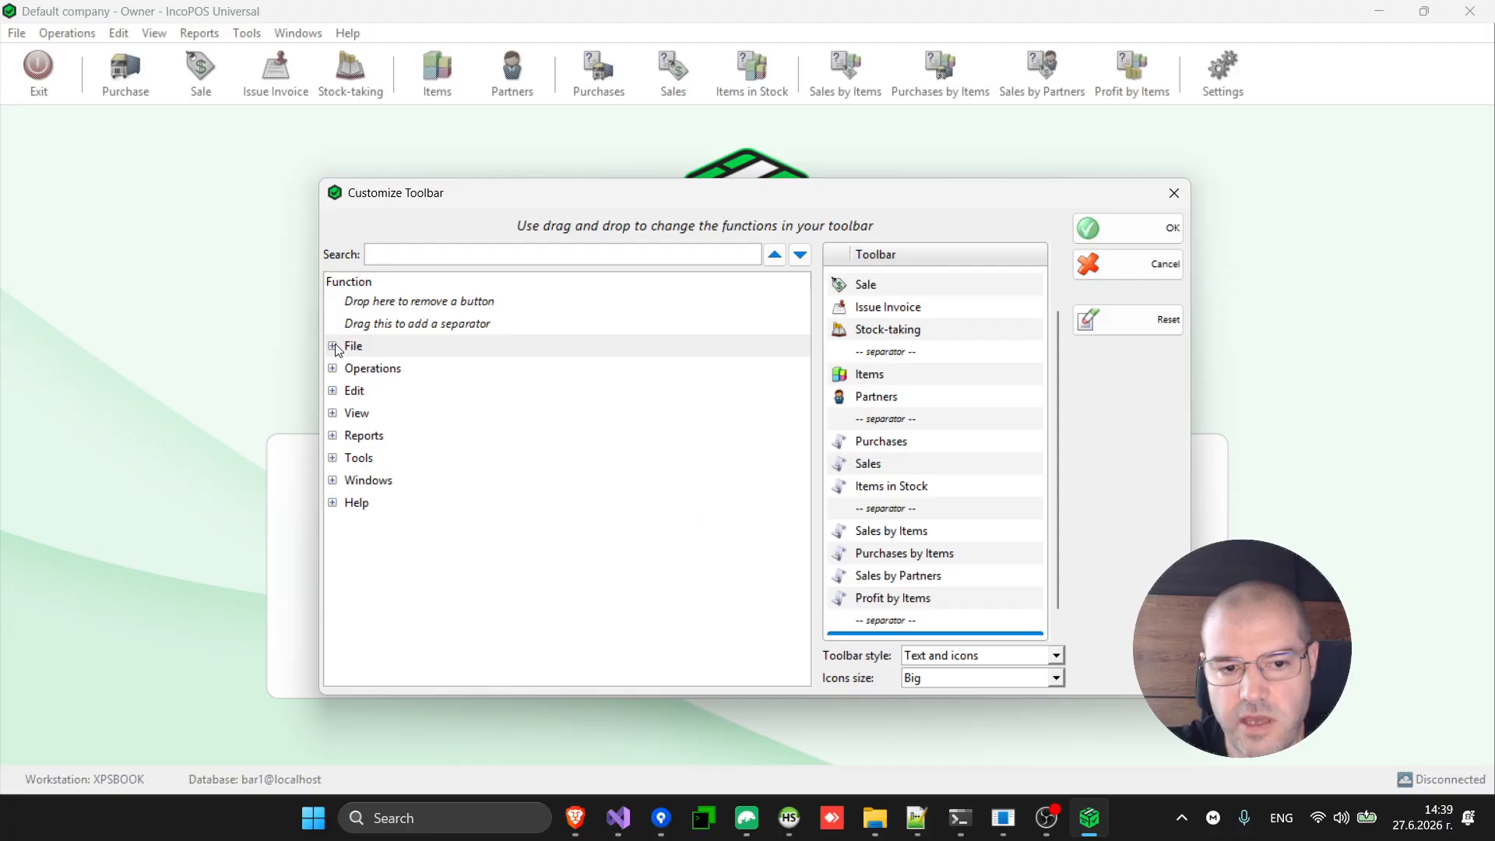
pyautogui.click(334, 368)
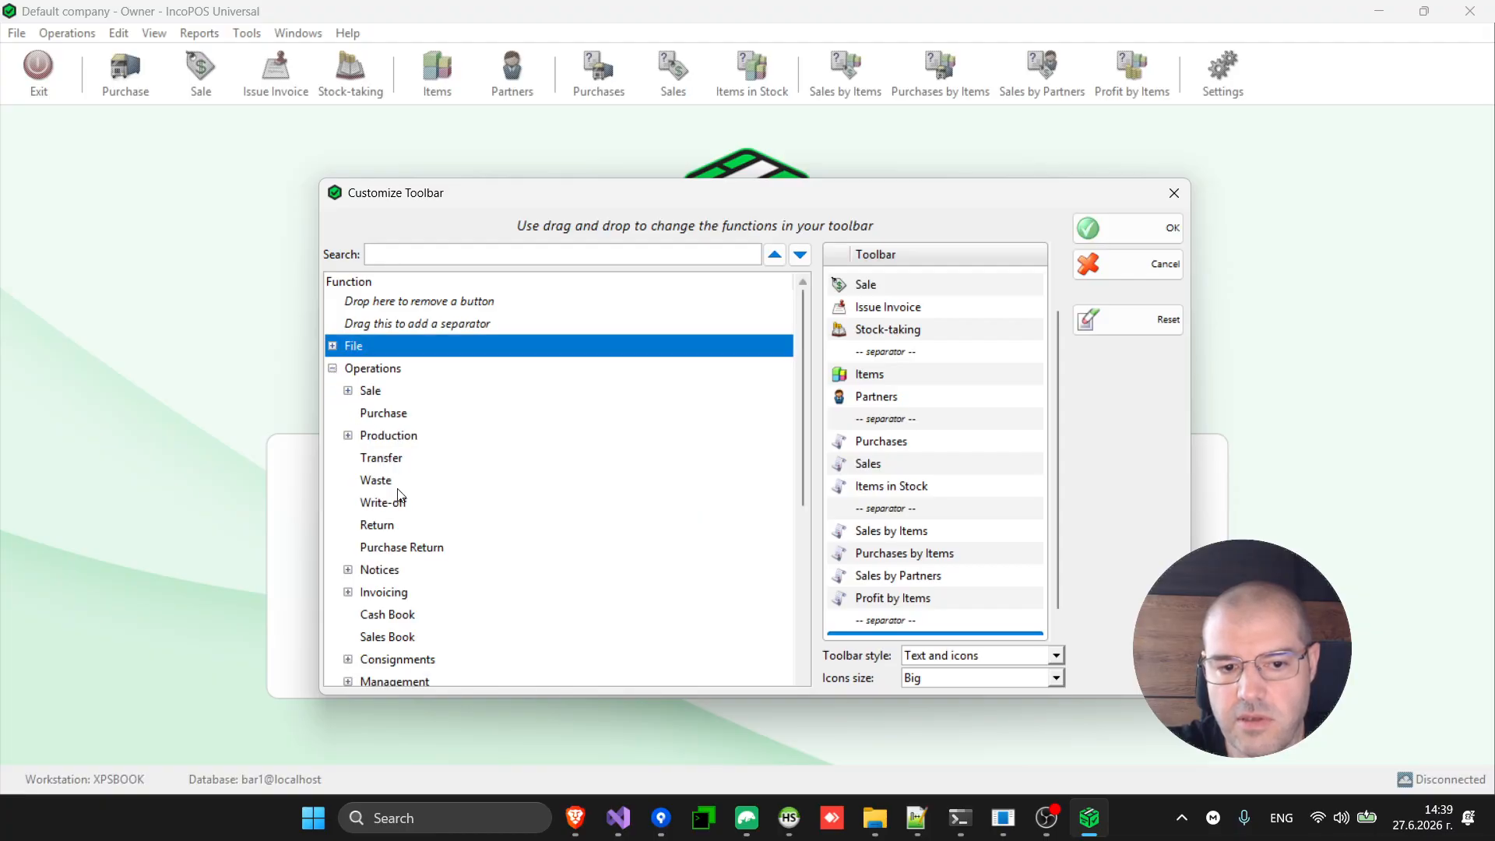
pyautogui.click(348, 391)
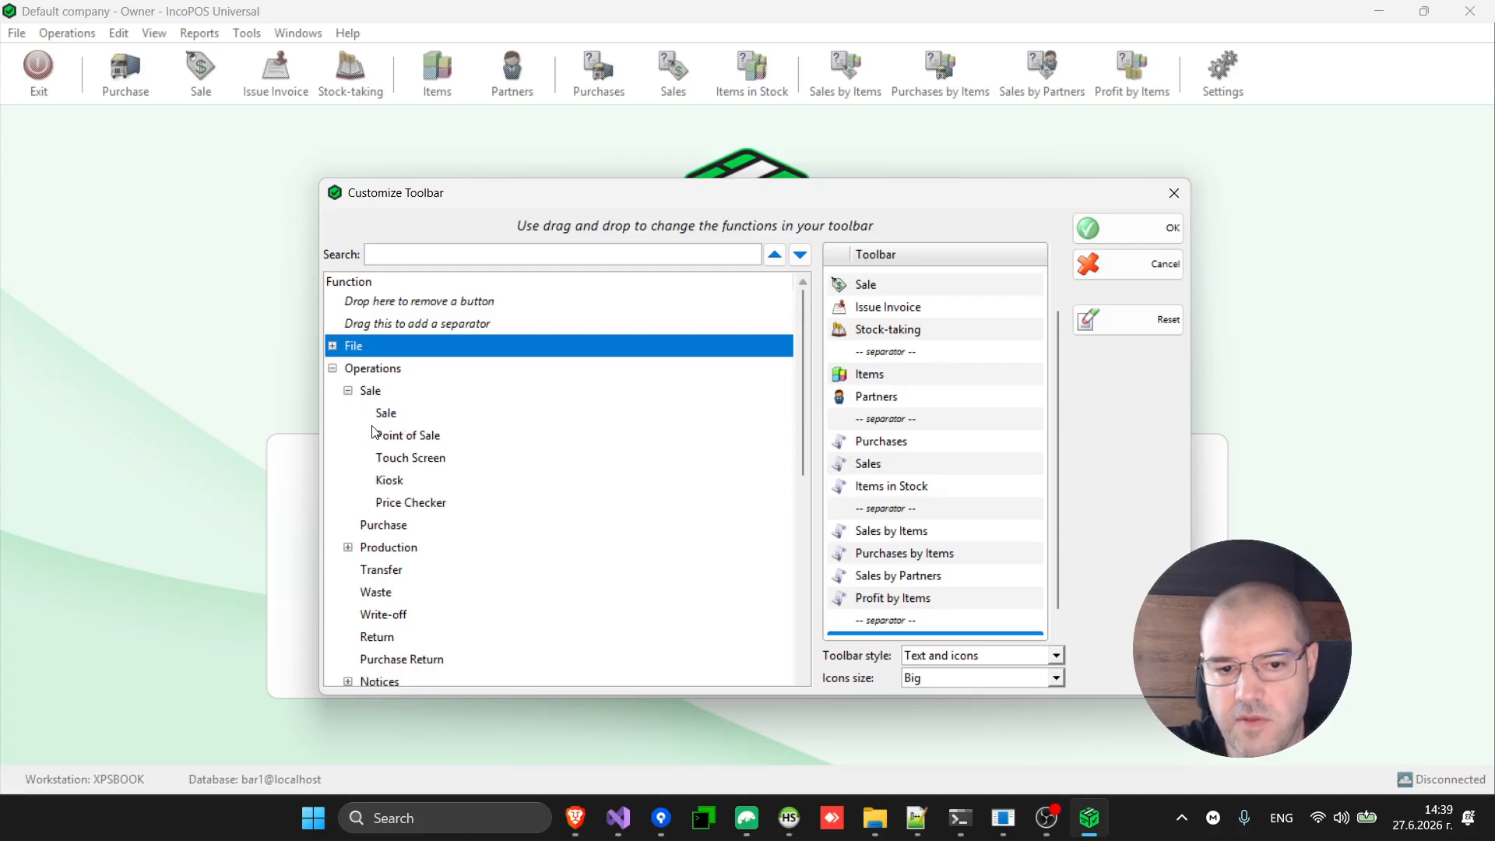
pyautogui.click(412, 460)
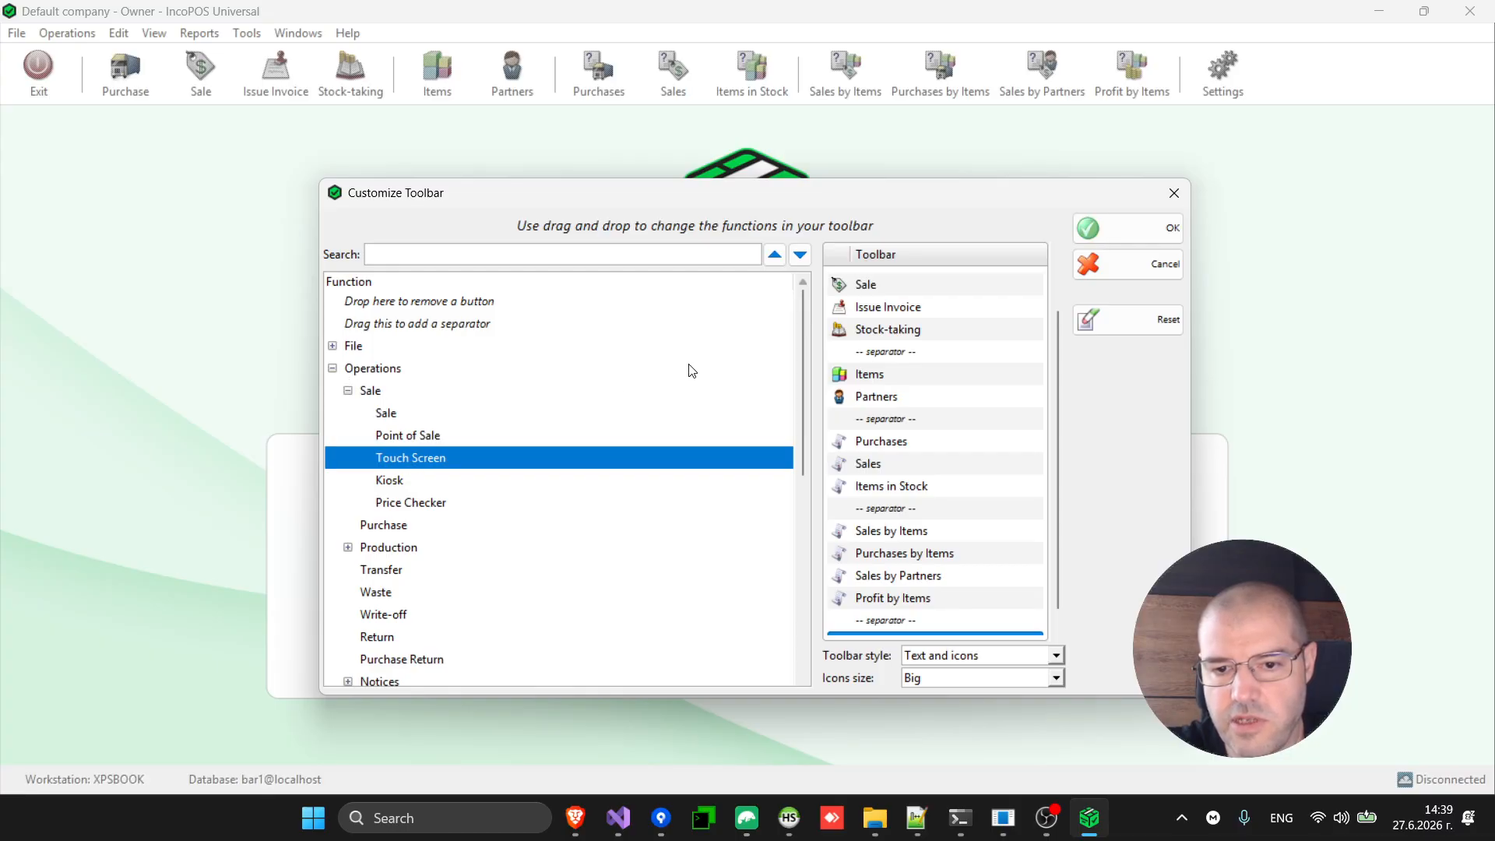
pyautogui.scroll(1, 966, 327)
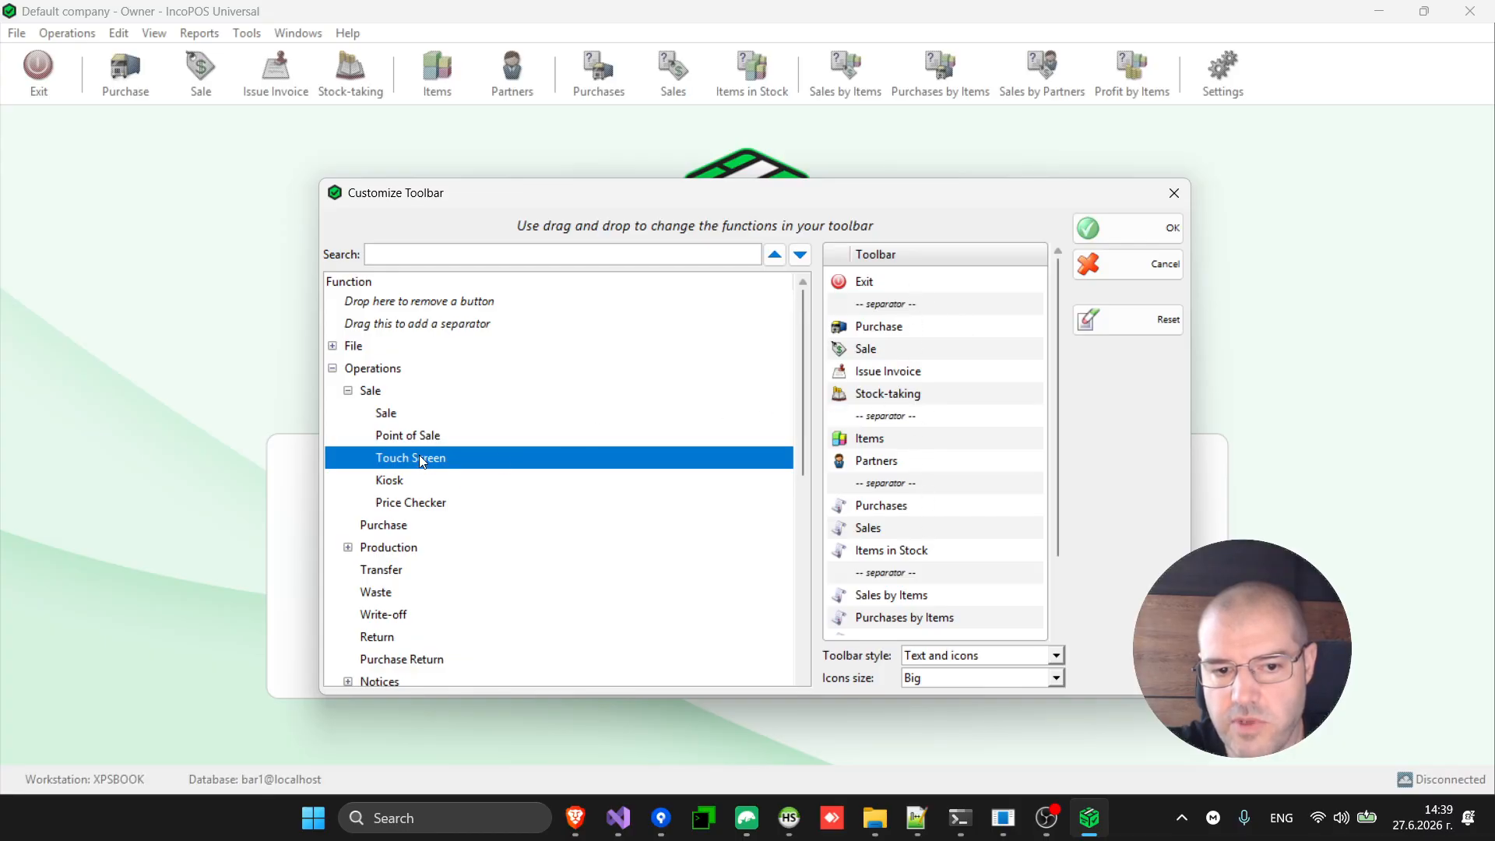
pyautogui.moveTo(420, 461); pyautogui.dragTo(957, 307)
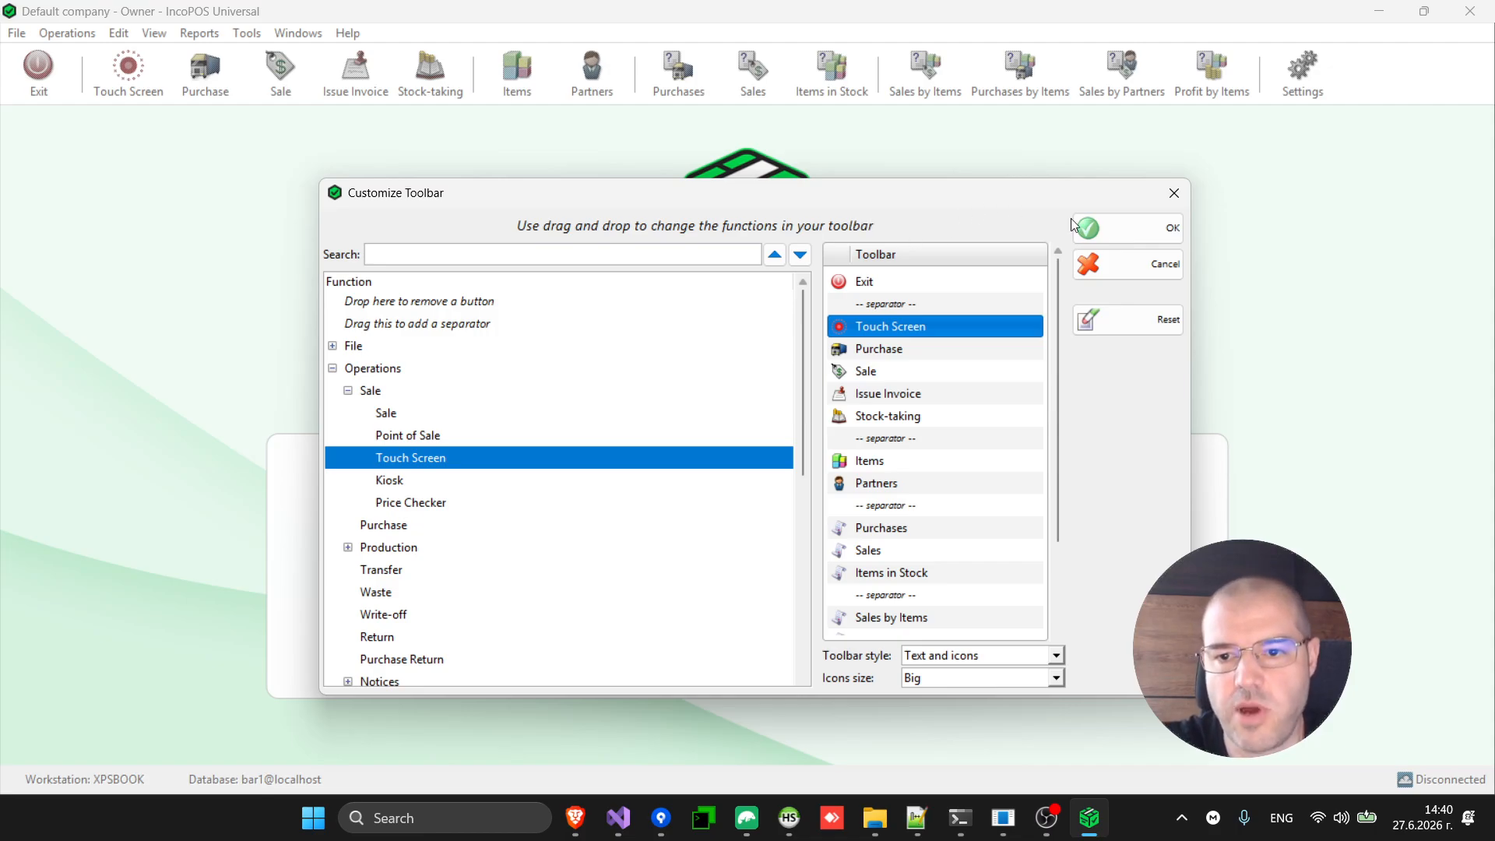
pyautogui.click(1101, 228)
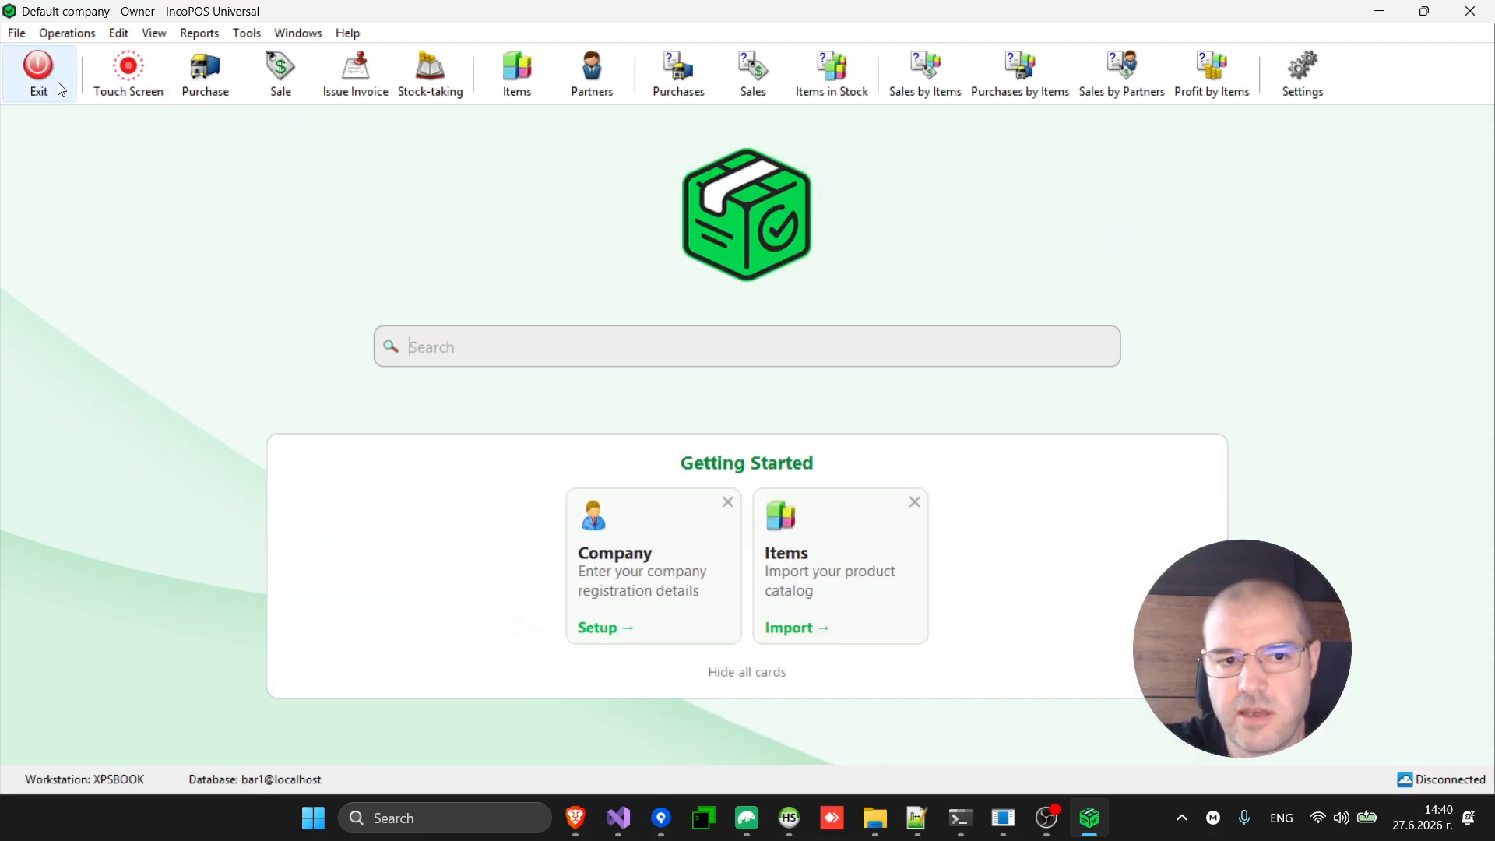
pyautogui.click(144, 69)
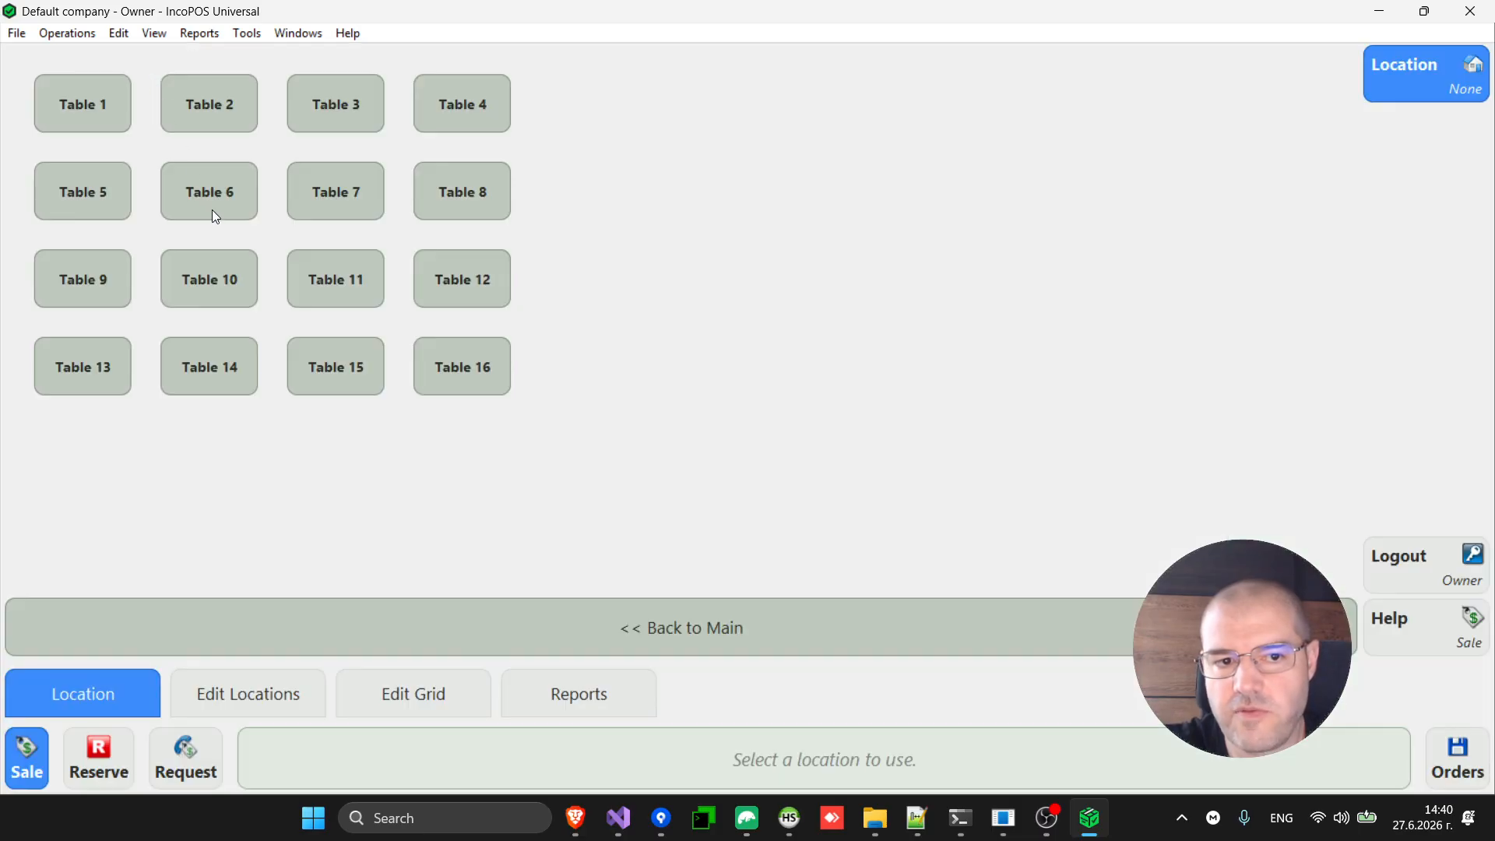
pyautogui.press('Escape')
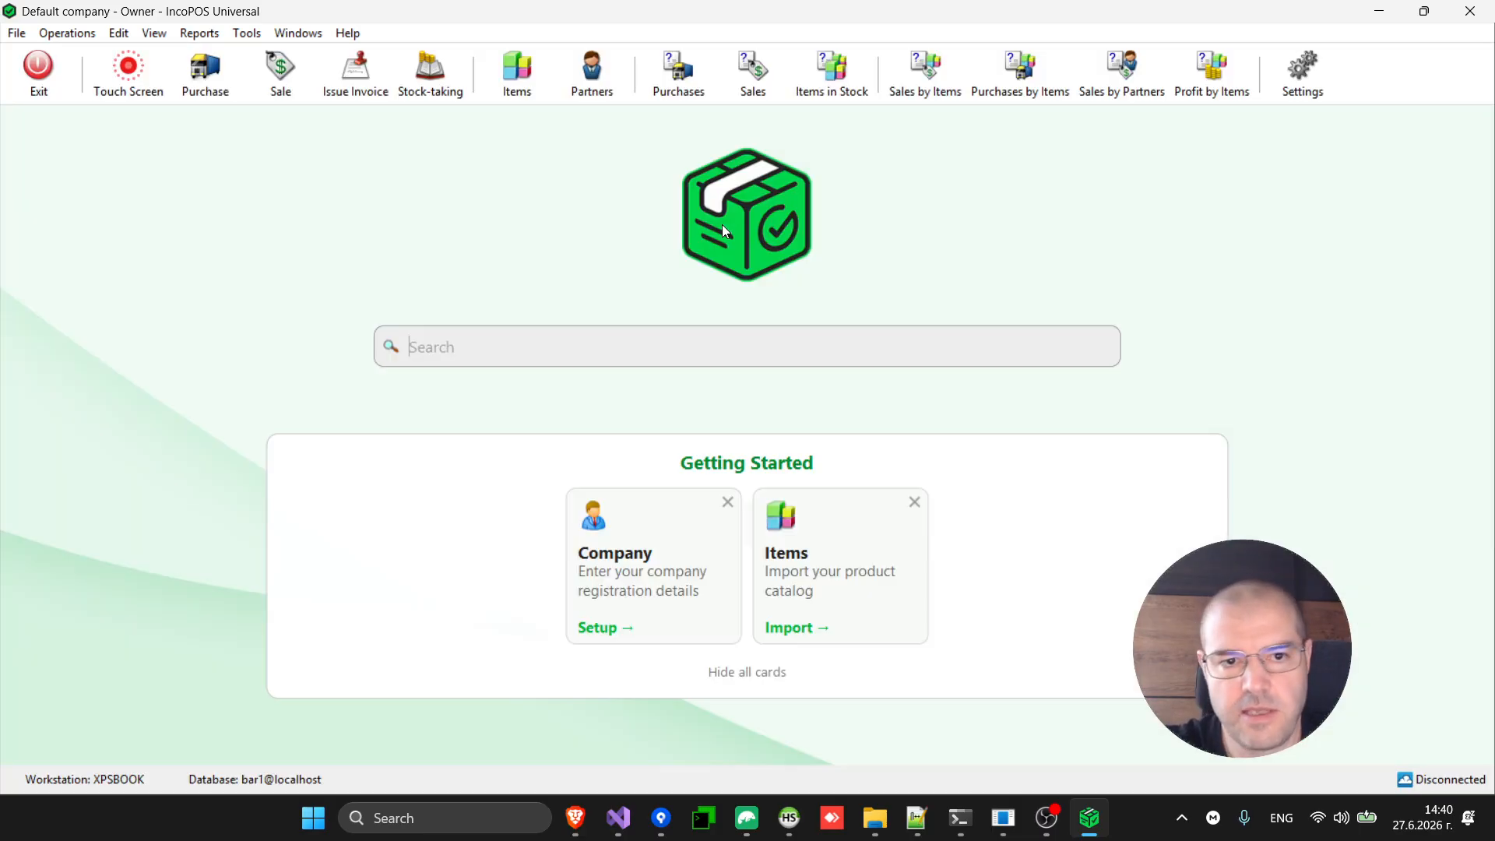
# Open the Locations list and inspect the Restaurant and Table 4 details without saving.
pyautogui.click(74, 35)
pyautogui.moveTo(119, 41)
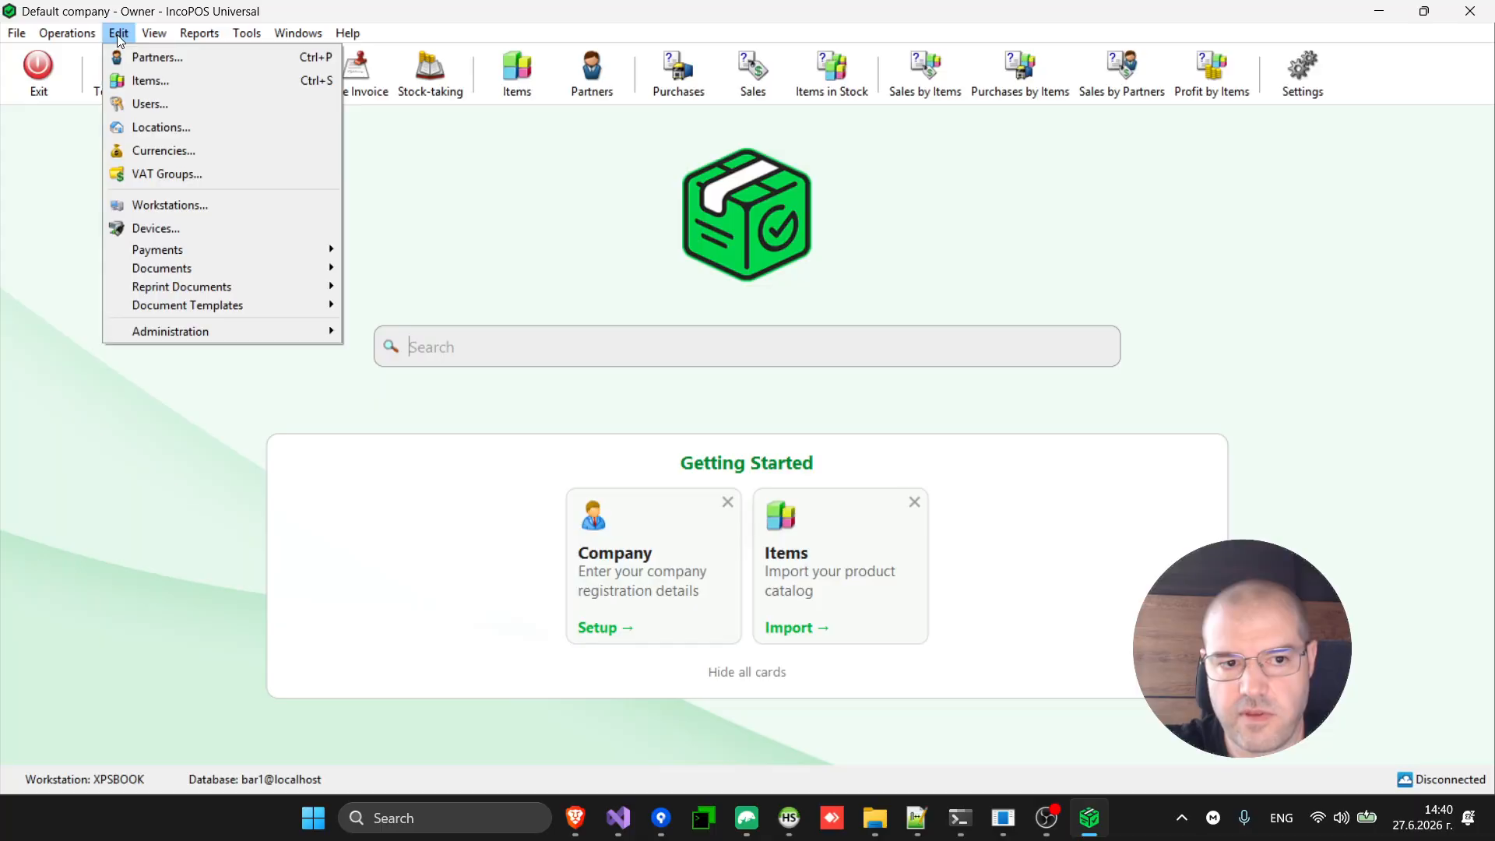
pyautogui.click(178, 129)
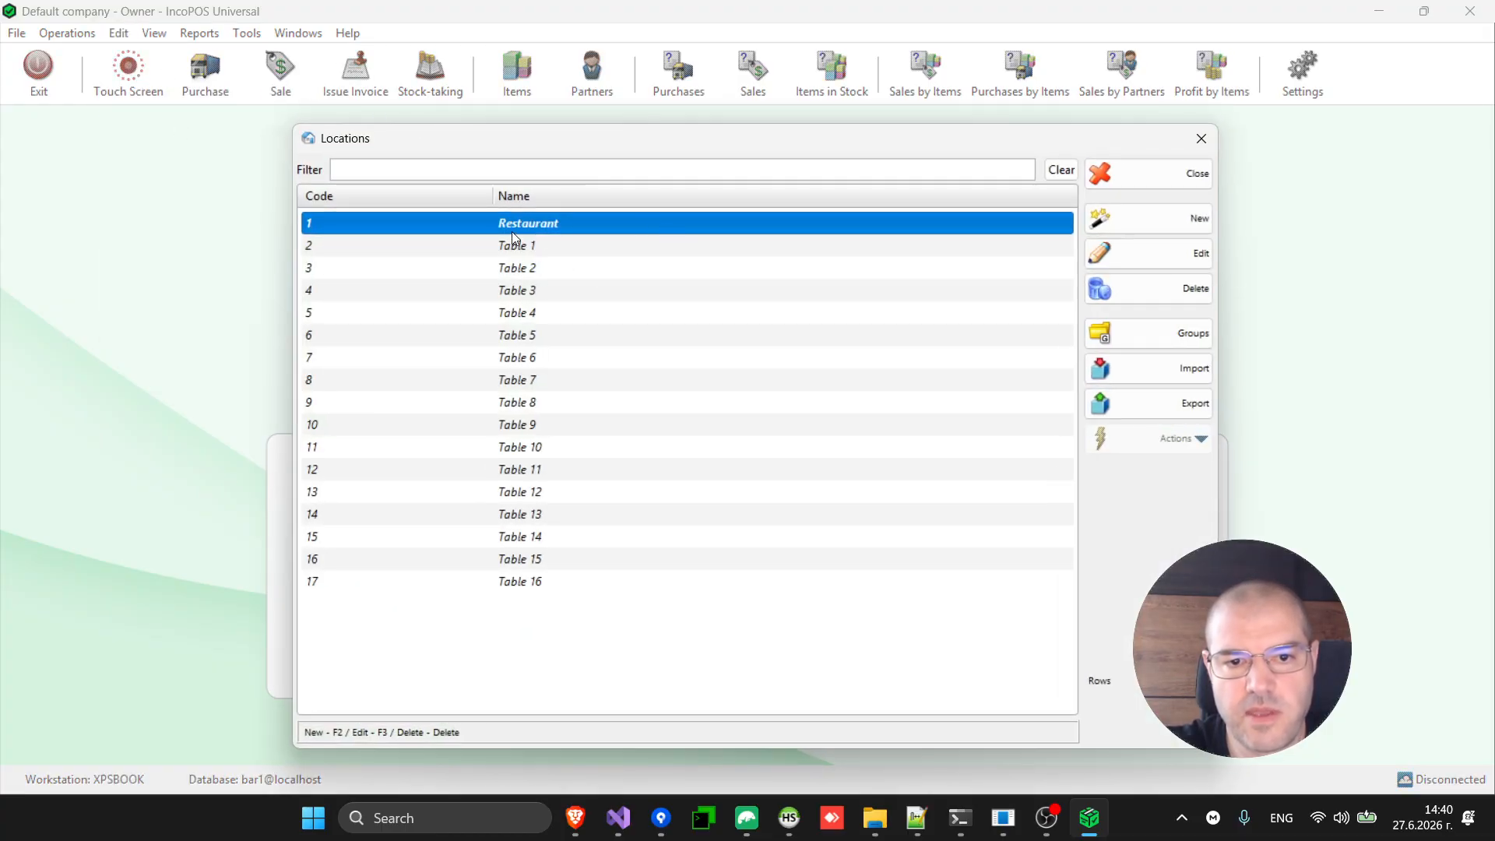
pyautogui.click(548, 315)
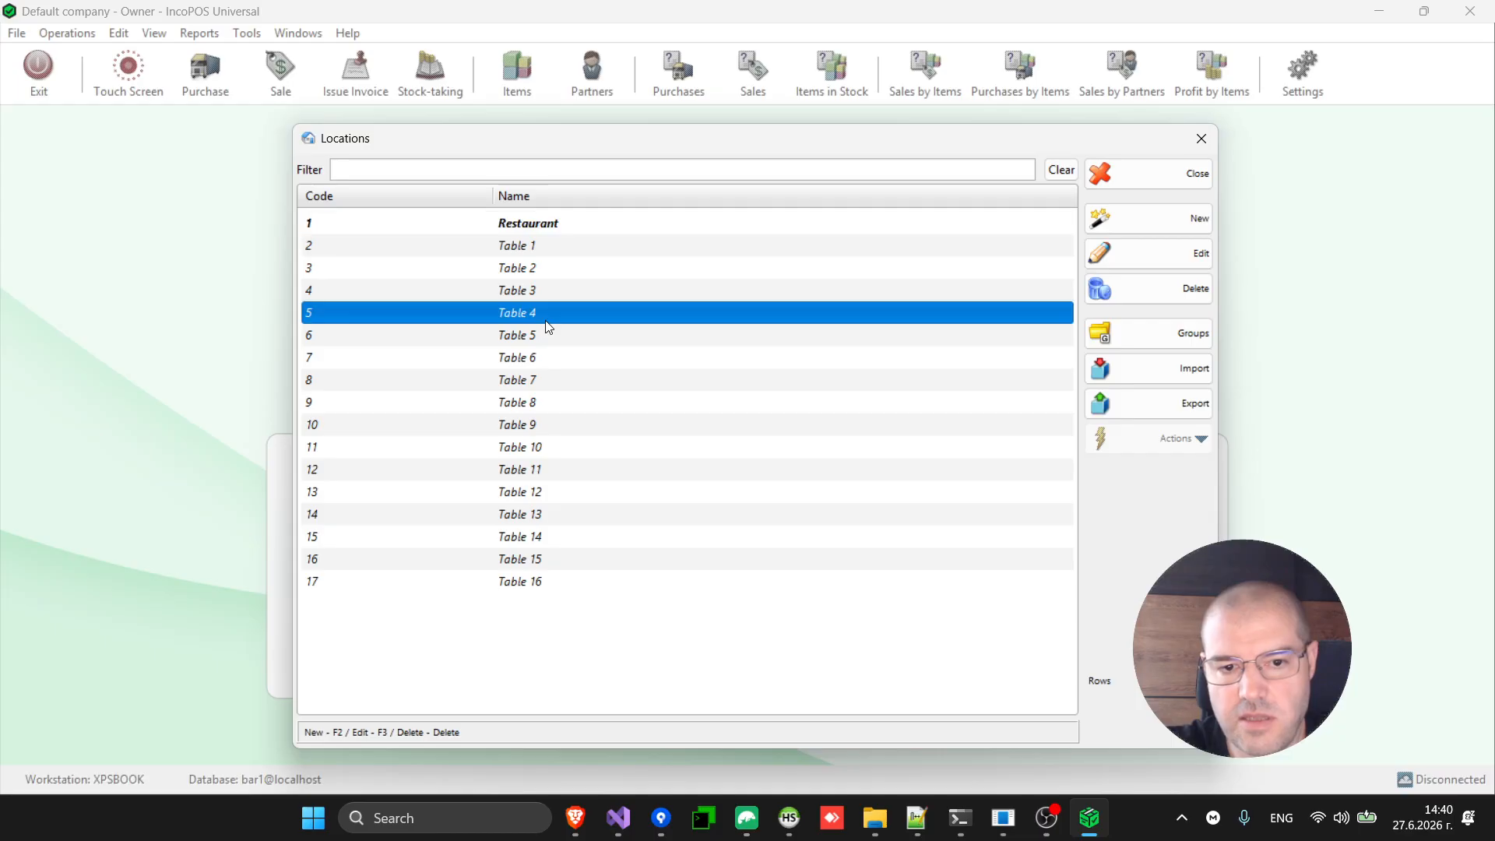
pyautogui.click(539, 223)
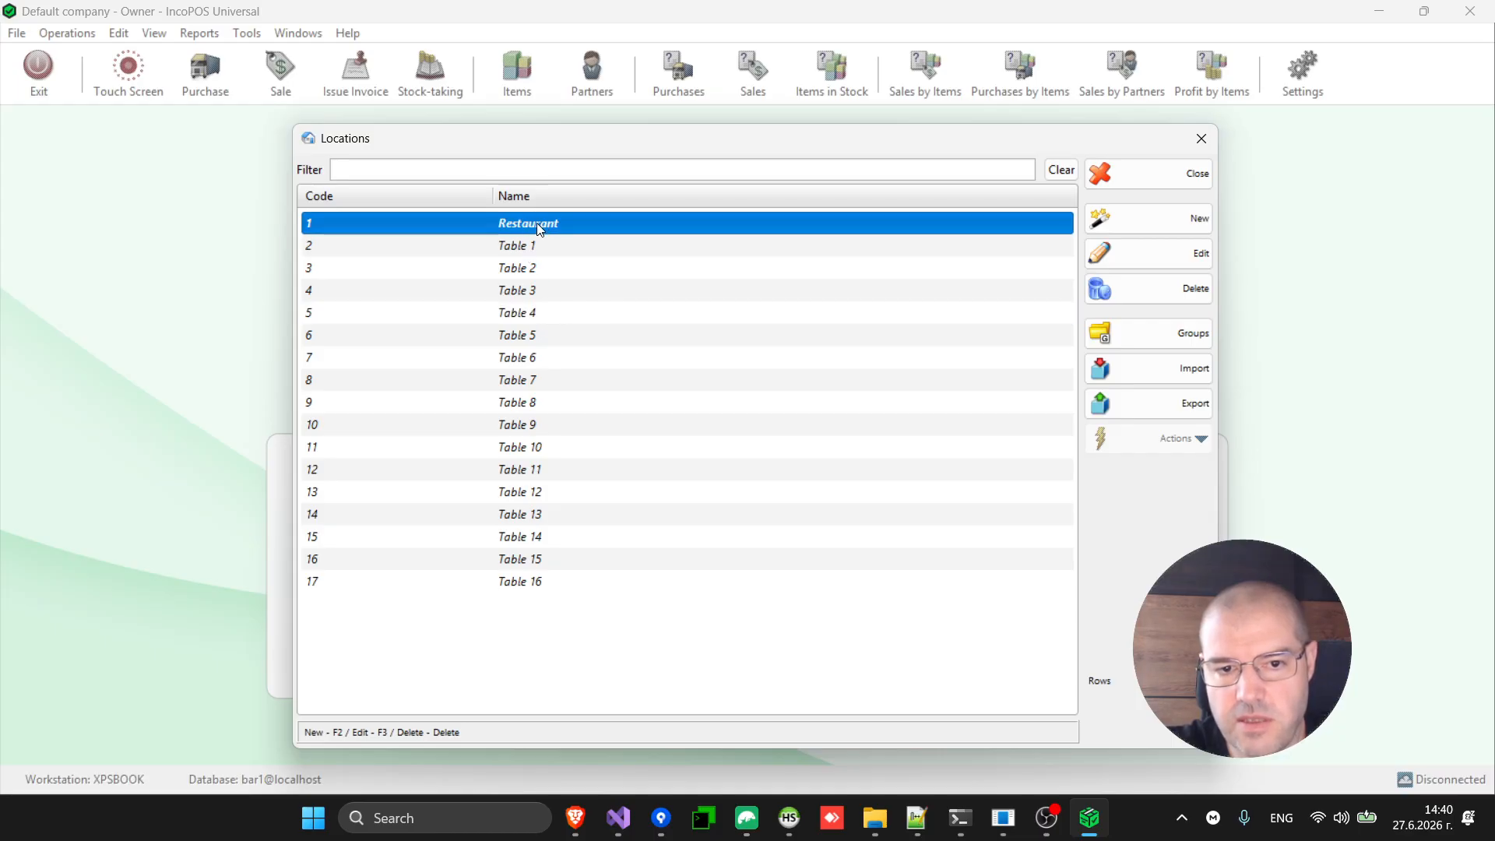
pyautogui.doubleClick(544, 226)
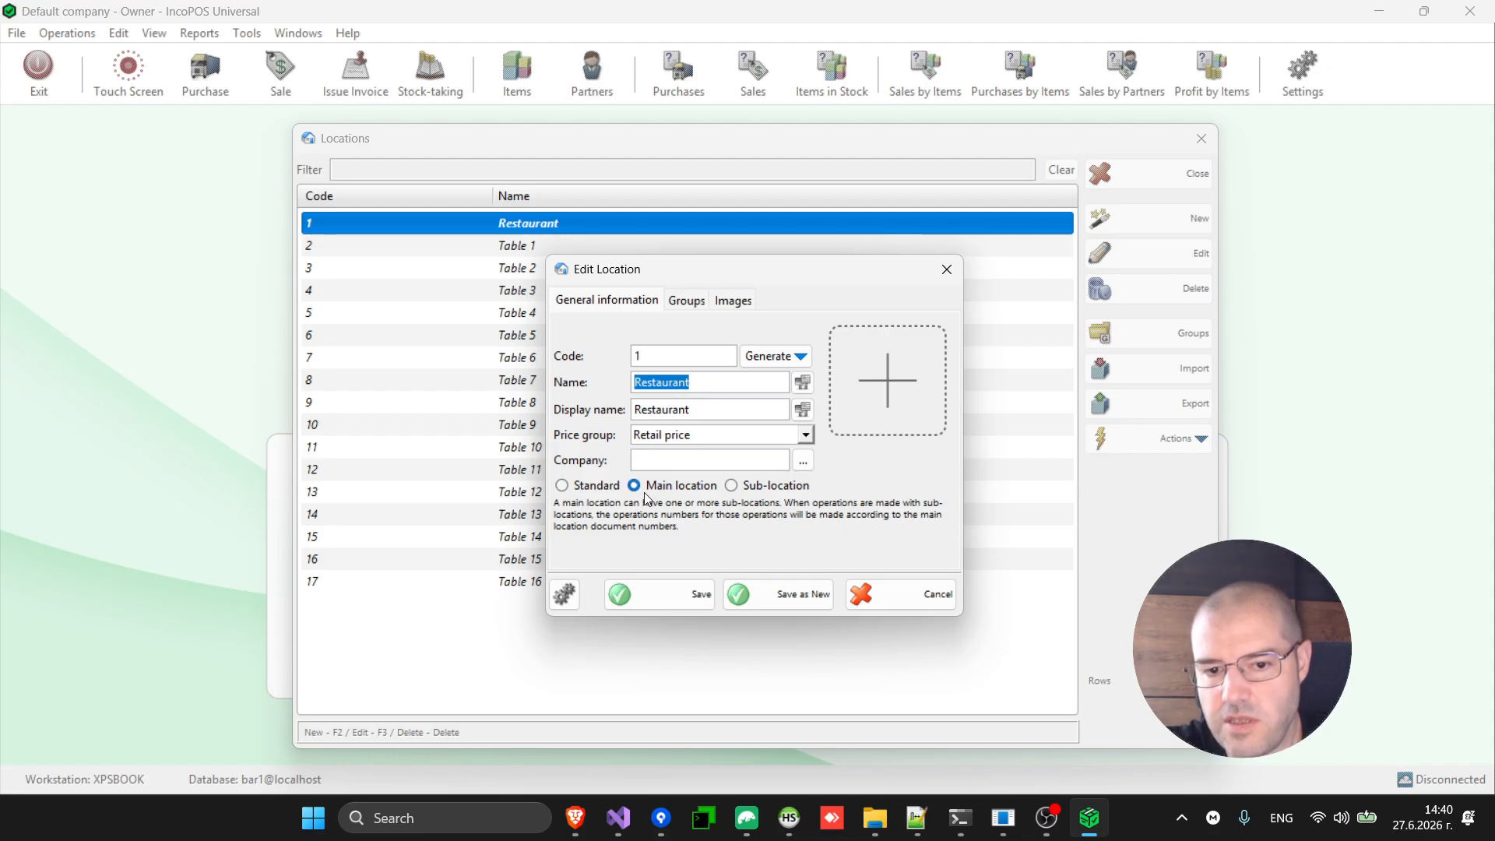
pyautogui.click(922, 597)
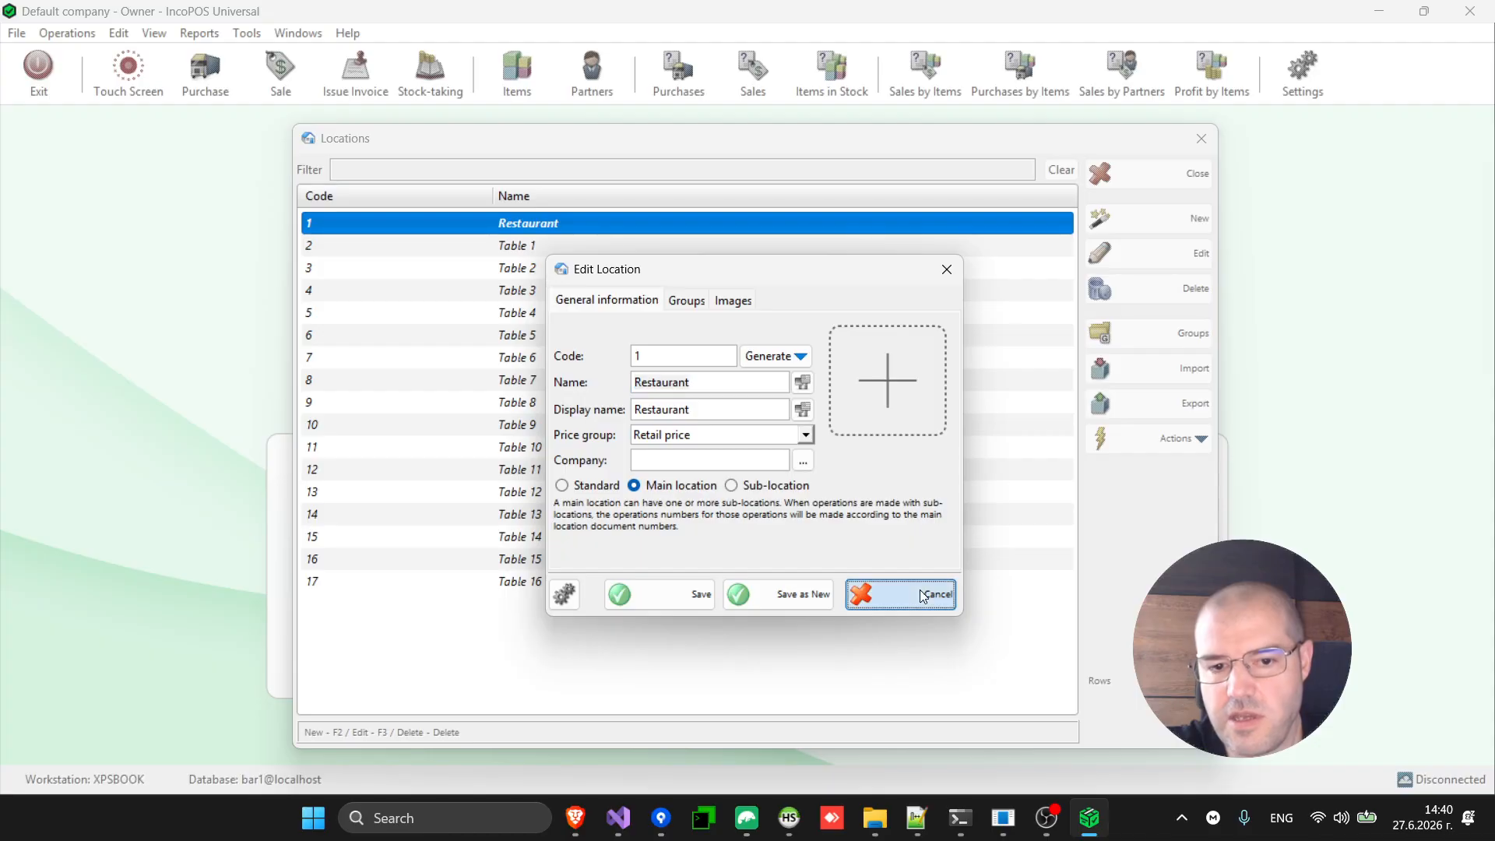
pyautogui.doubleClick(573, 313)
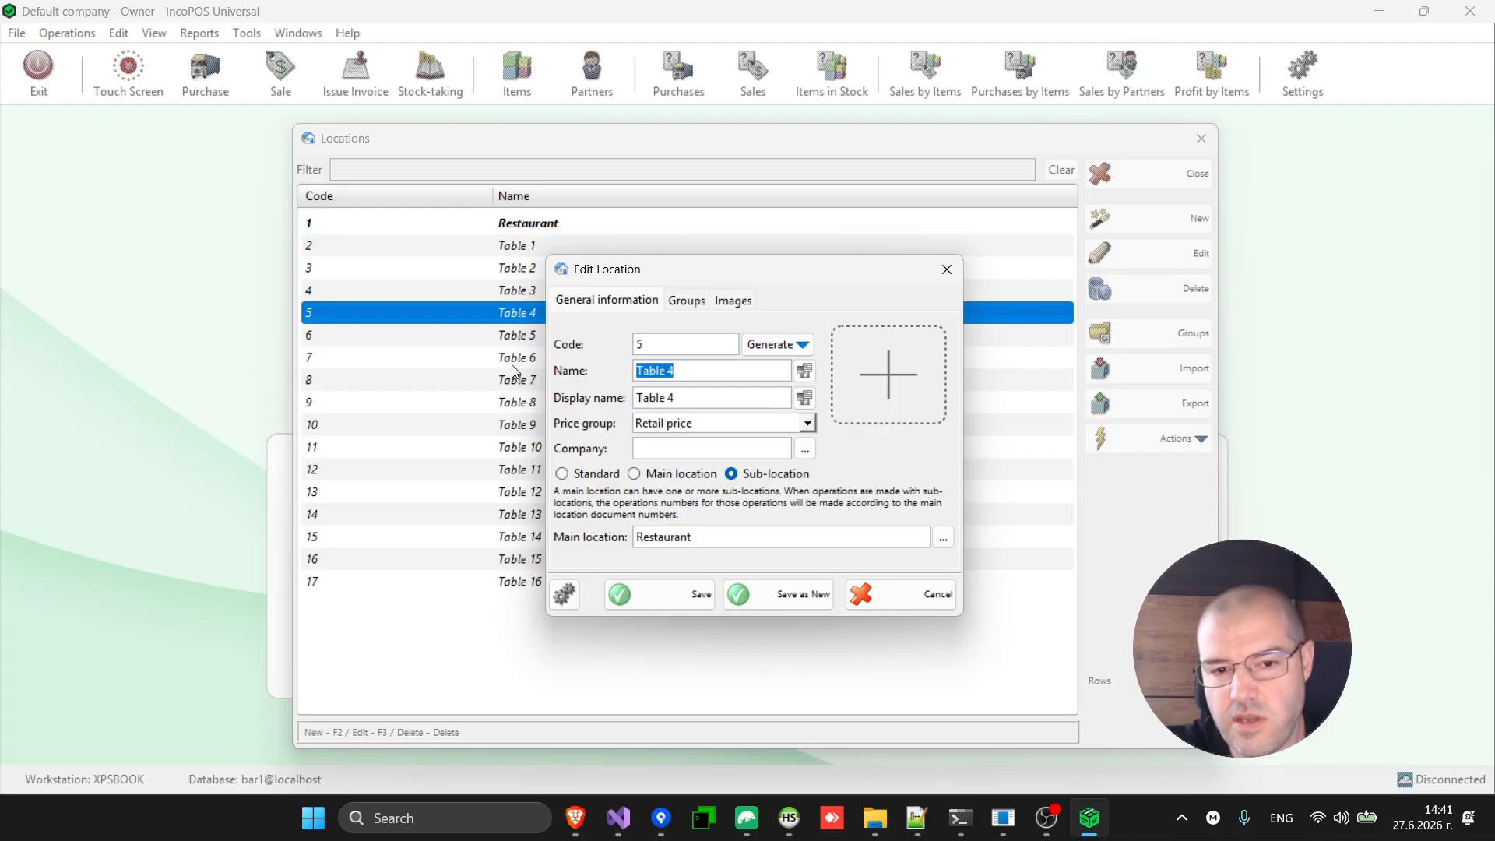
pyautogui.click(927, 602)
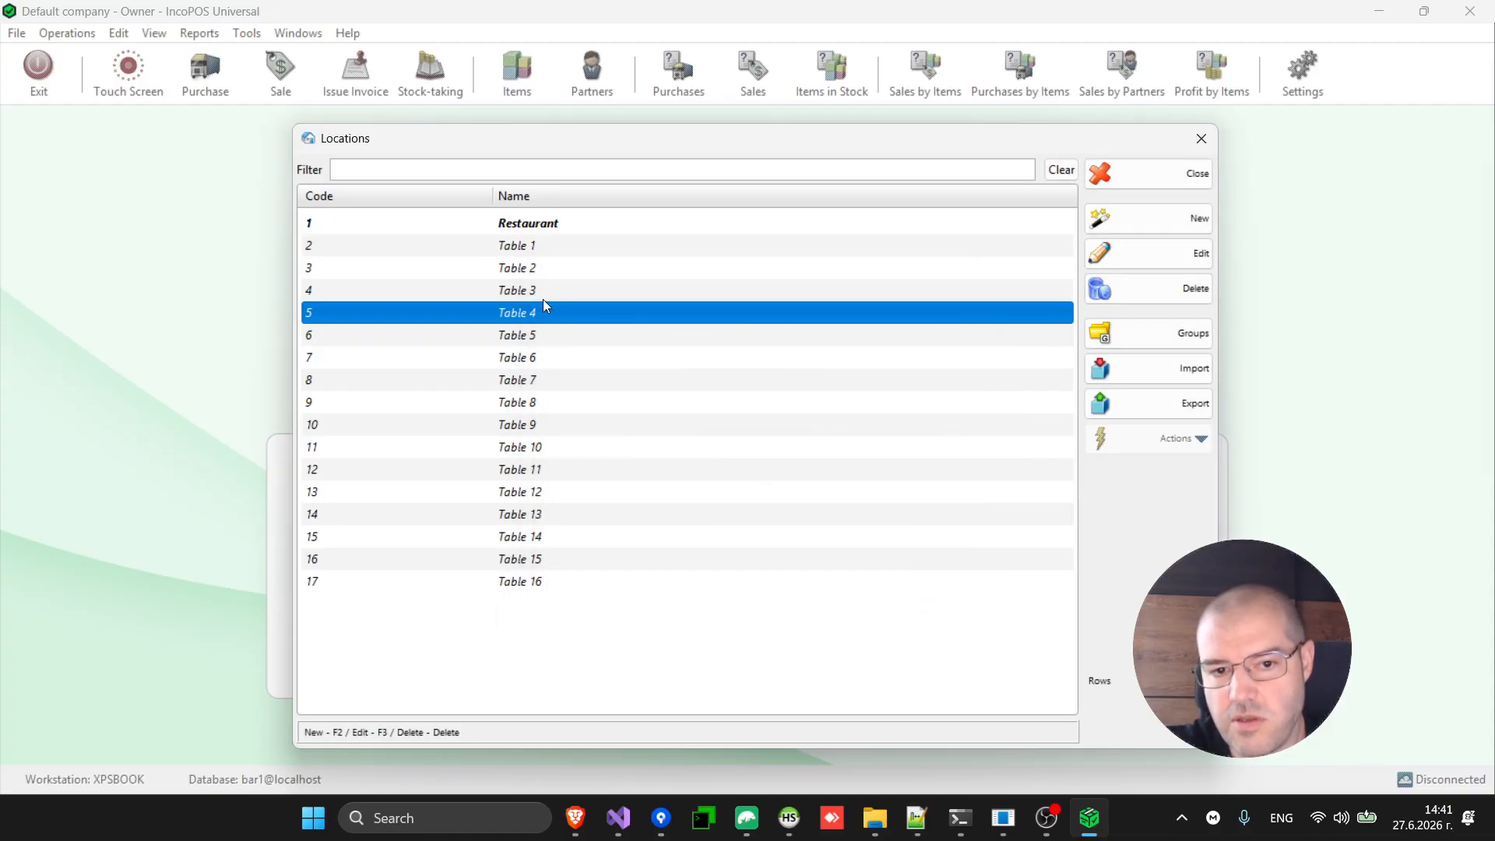
# Select Table 1 through Table 16, then select Restaurant and close the Locations list.
pyautogui.click(533, 251)
pyautogui.hotkey('shift', 'Down')
pyautogui.hotkey('shift', 'Down')
pyautogui.hotkey('shift', 'Down')
pyautogui.hotkey('shift', 'Down')
pyautogui.hotkey('shift', 'Down')
pyautogui.hotkey('shift', 'Down')
pyautogui.hotkey('shift', 'Down')
pyautogui.hotkey('shift', 'Down')
pyautogui.hotkey('shift', 'Down')
pyautogui.hotkey('shift', 'Down')
pyautogui.hotkey('shift', 'Down')
pyautogui.hotkey('shift', 'Down')
pyautogui.hotkey('shift', 'Down')
pyautogui.hotkey('shift', 'Down')
pyautogui.hotkey('shift', 'Down')
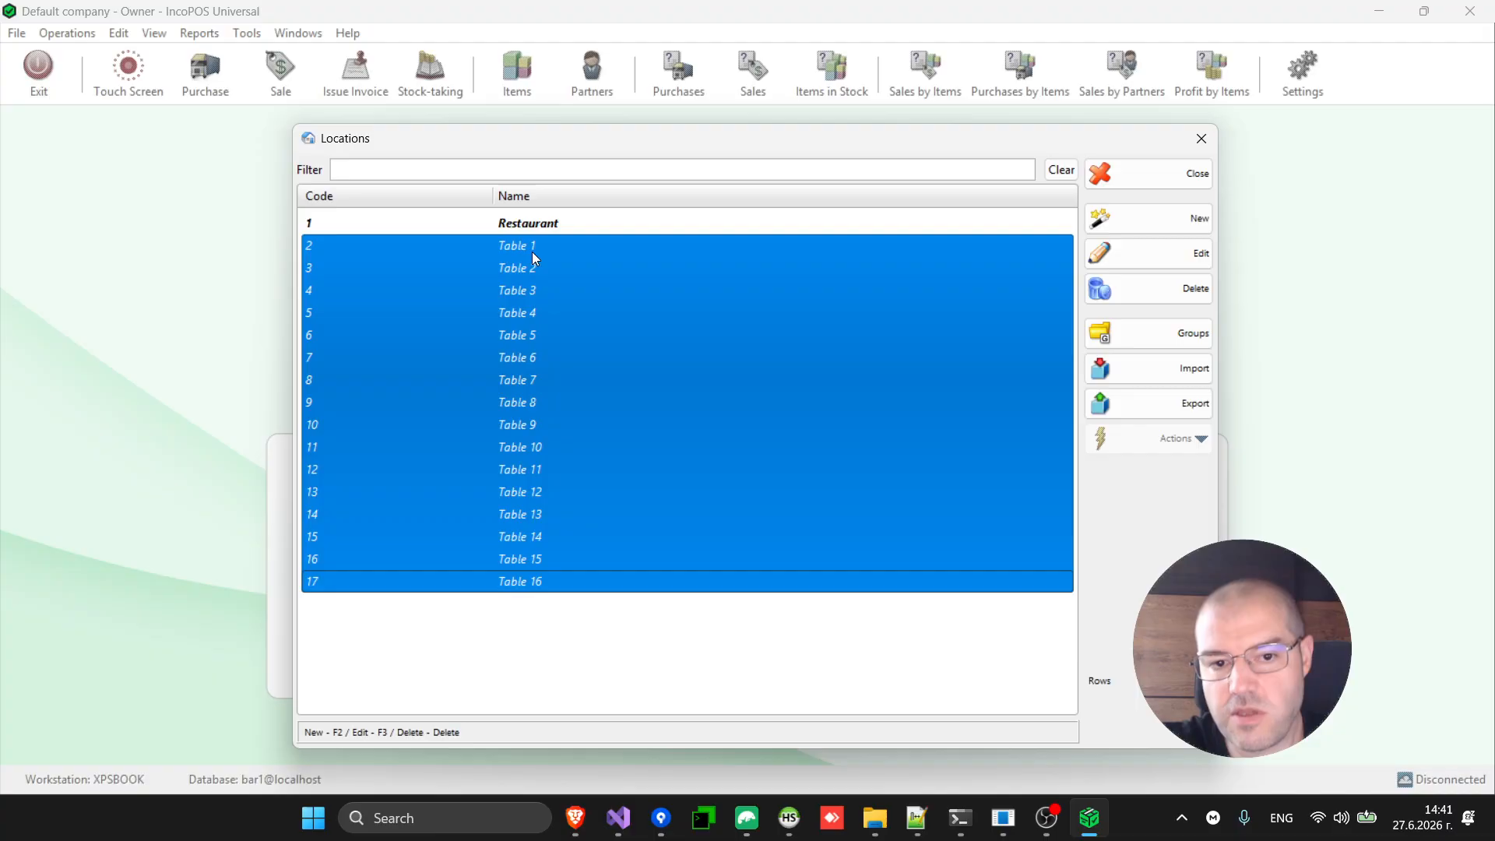
pyautogui.click(555, 224)
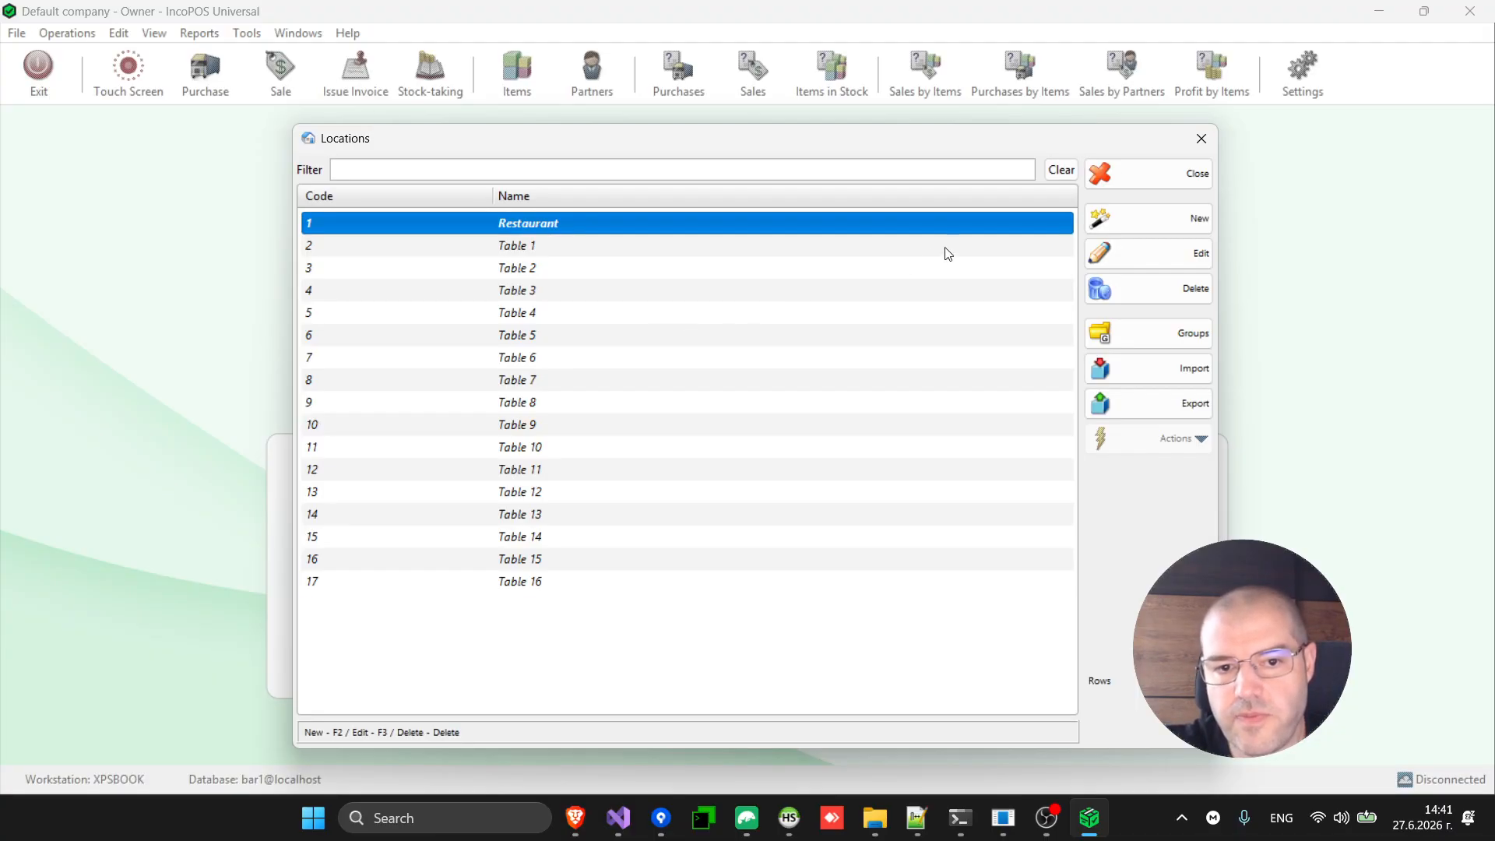
pyautogui.click(1165, 172)
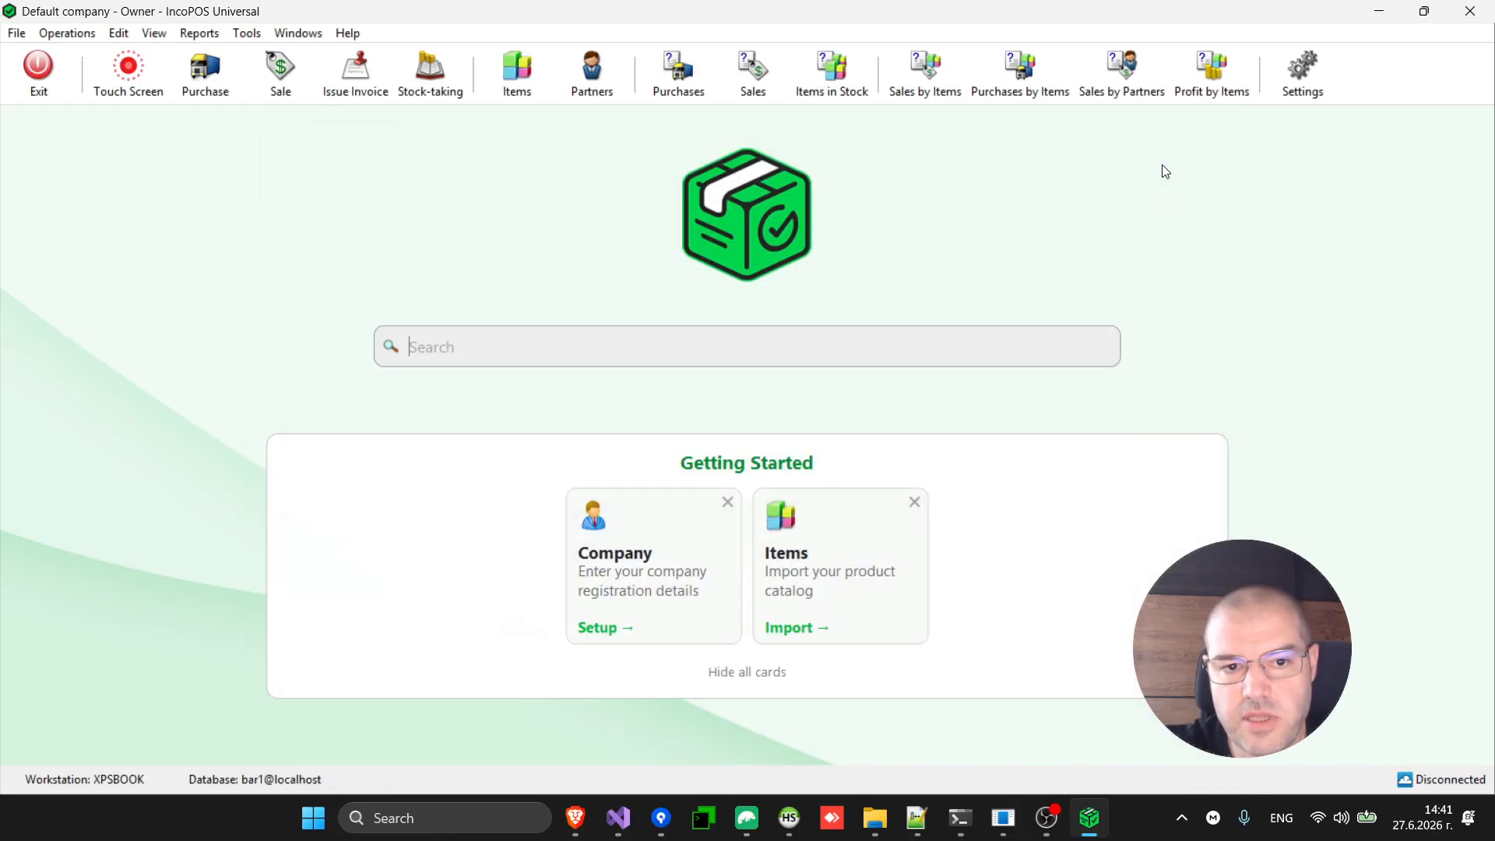
# Open Touch Screen in Edit Locations mode on the Restaurant, showing Tables 1–16 in a 4-by-4 grid.
pyautogui.click(128, 77)
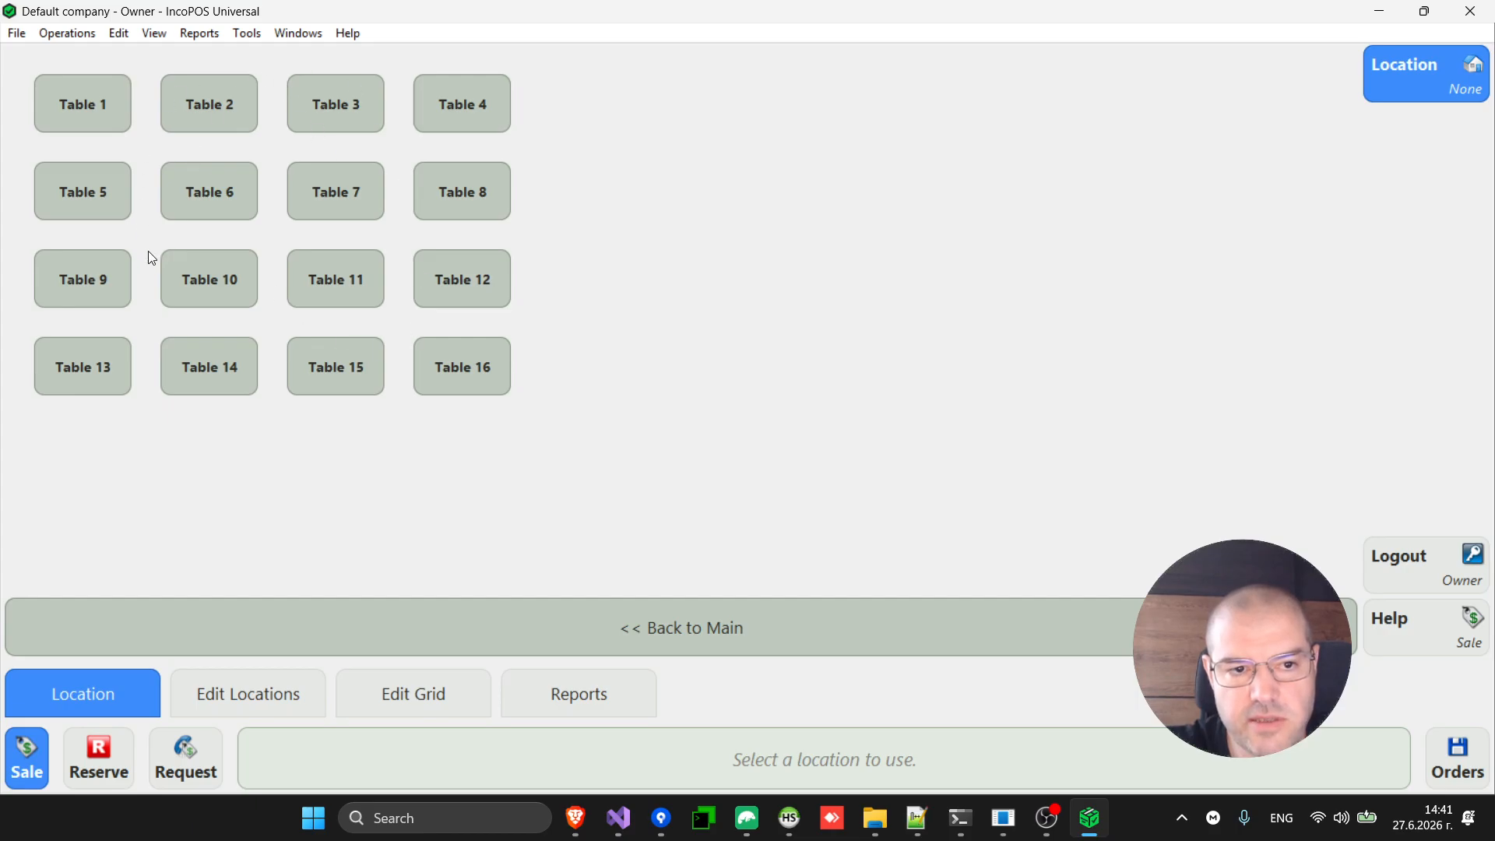
pyautogui.click(680, 637)
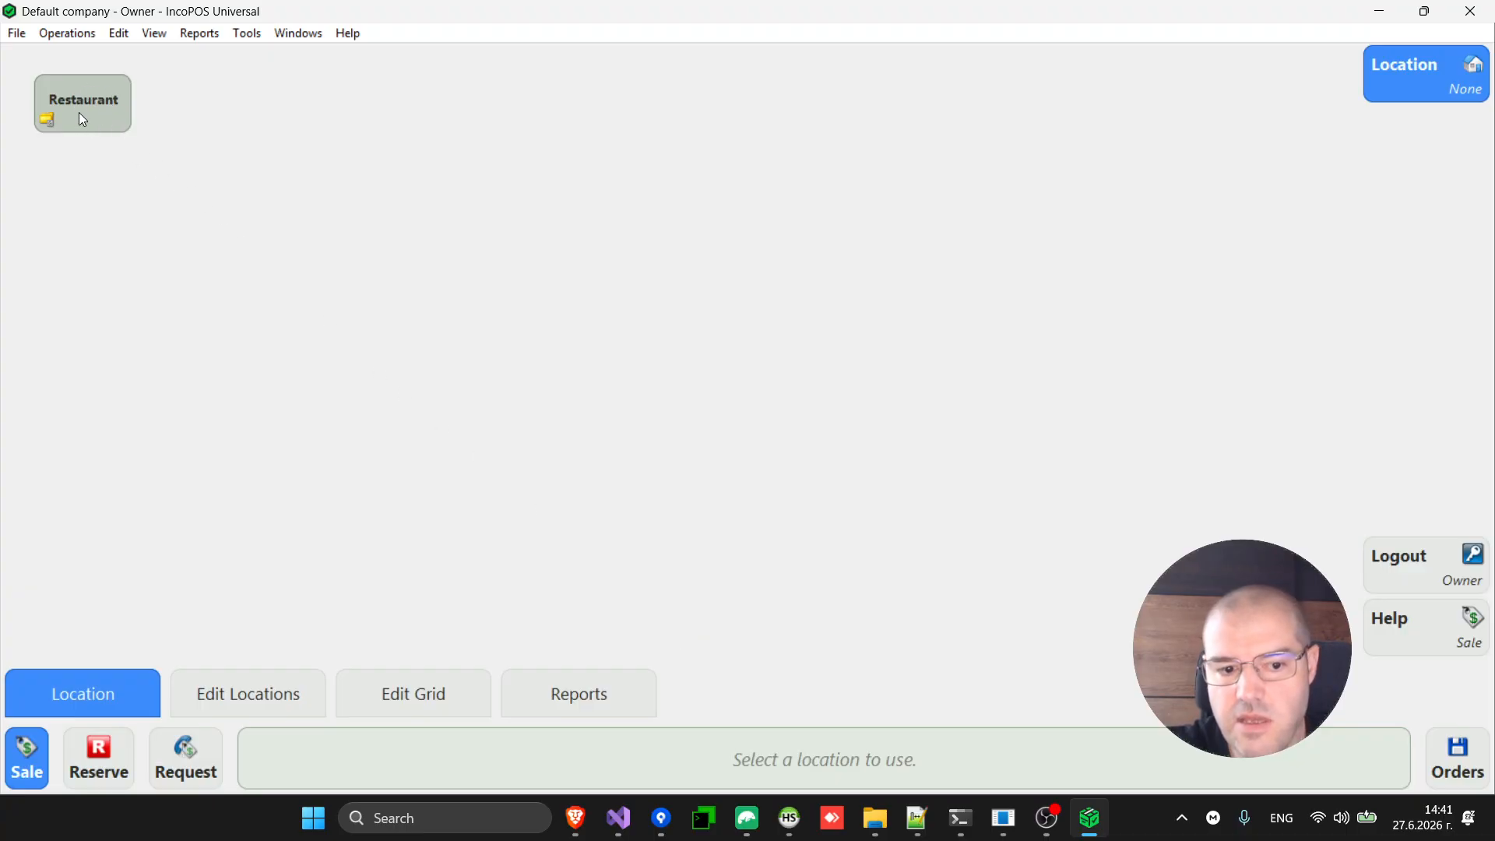
pyautogui.click(273, 704)
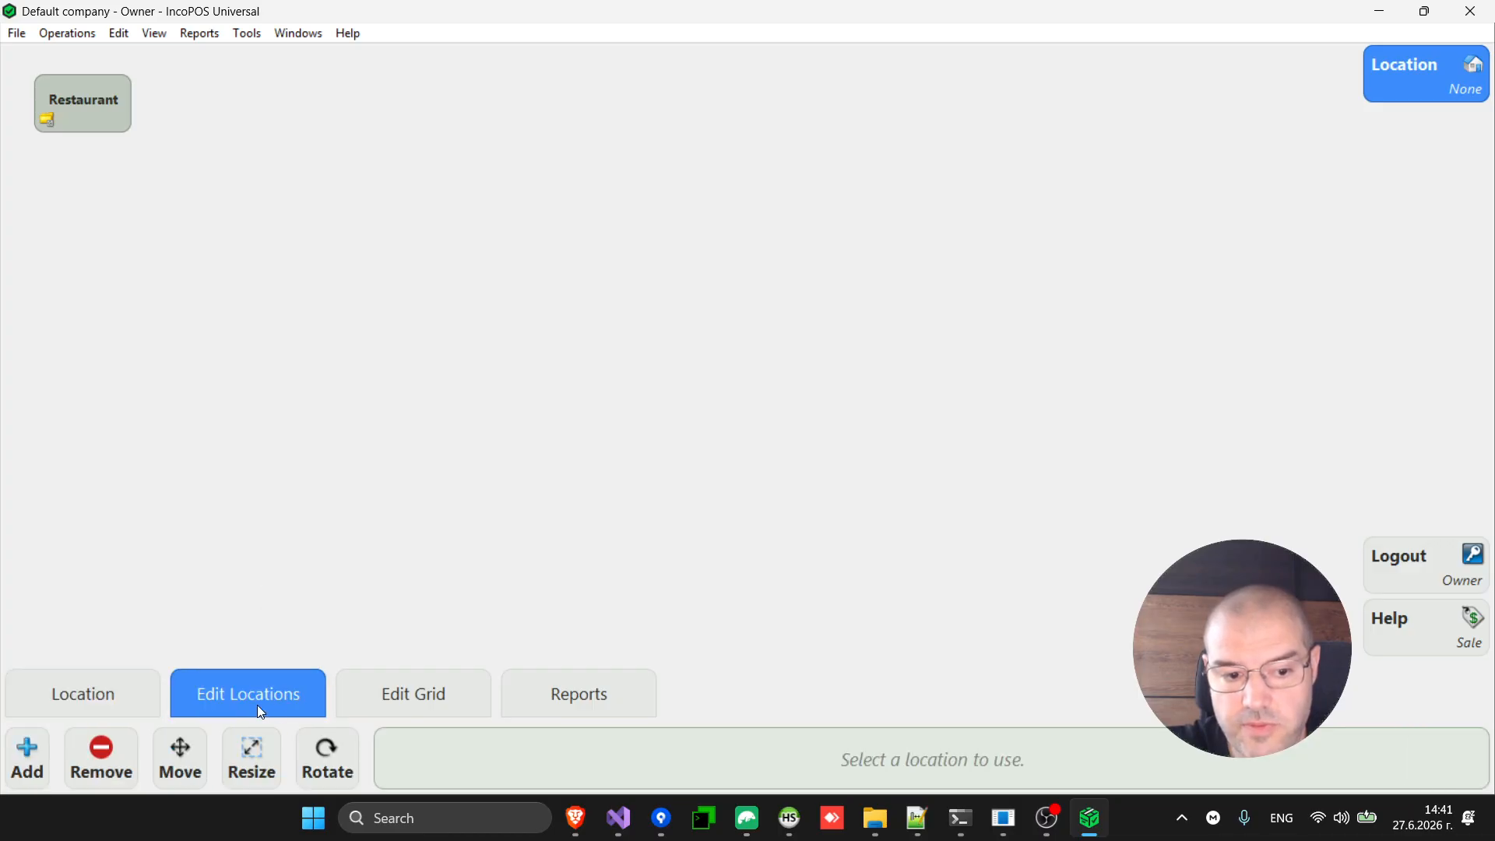
pyautogui.click(85, 101)
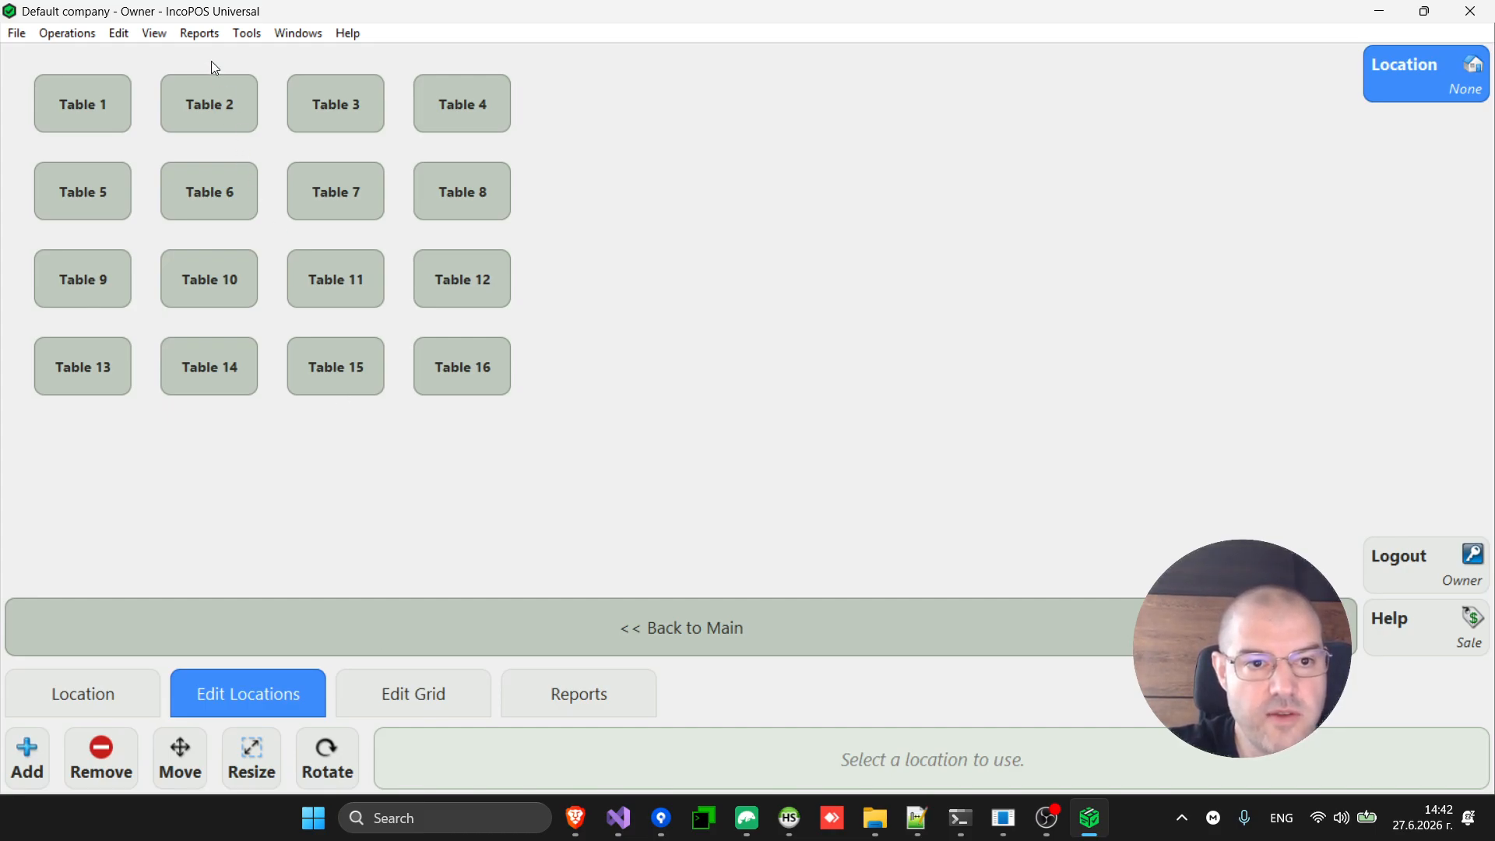
pyautogui.click(199, 32)
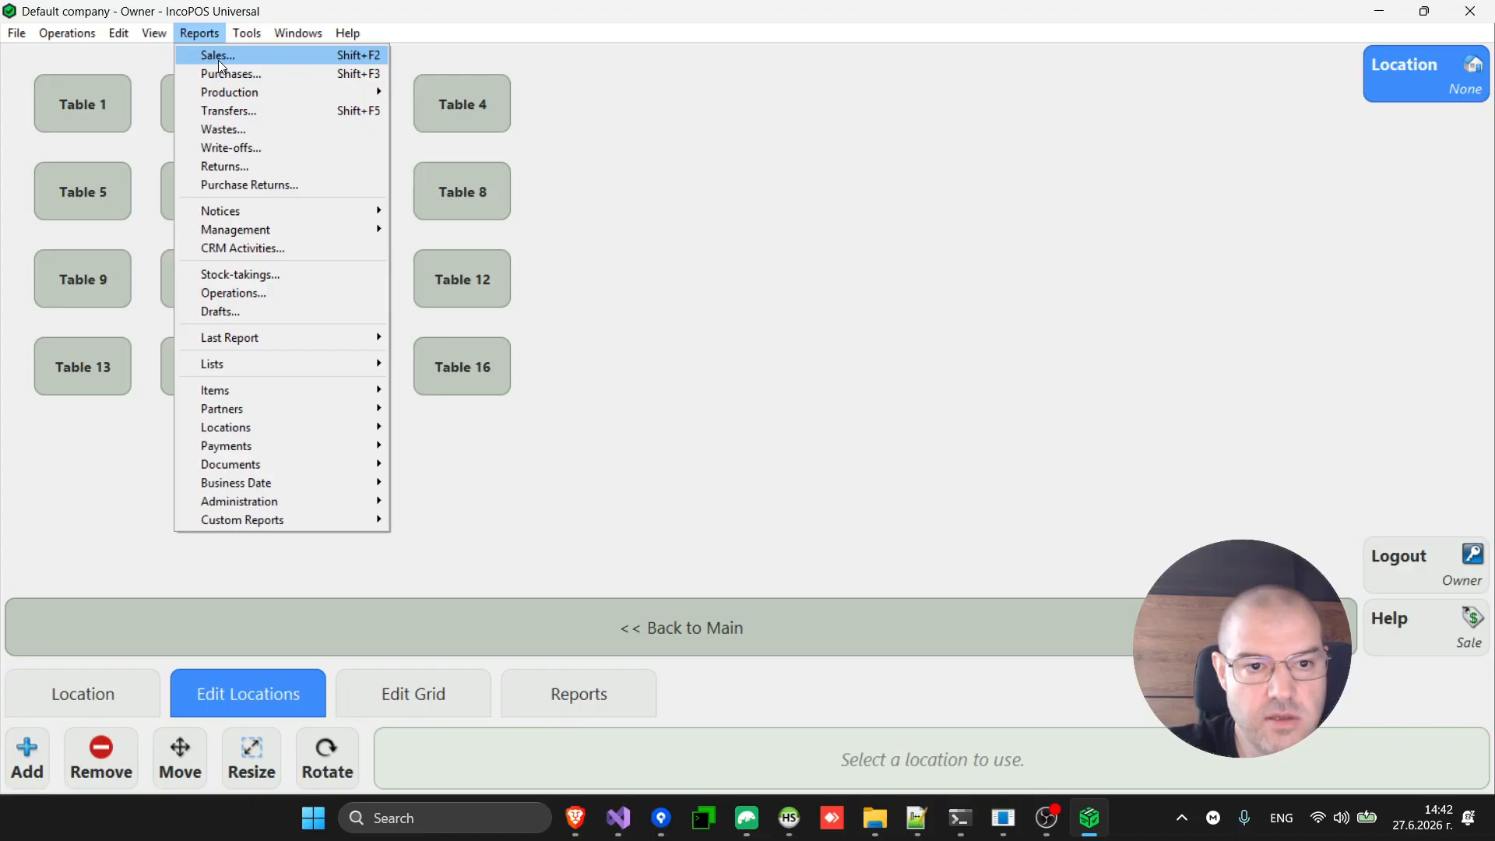
pyautogui.click(218, 56)
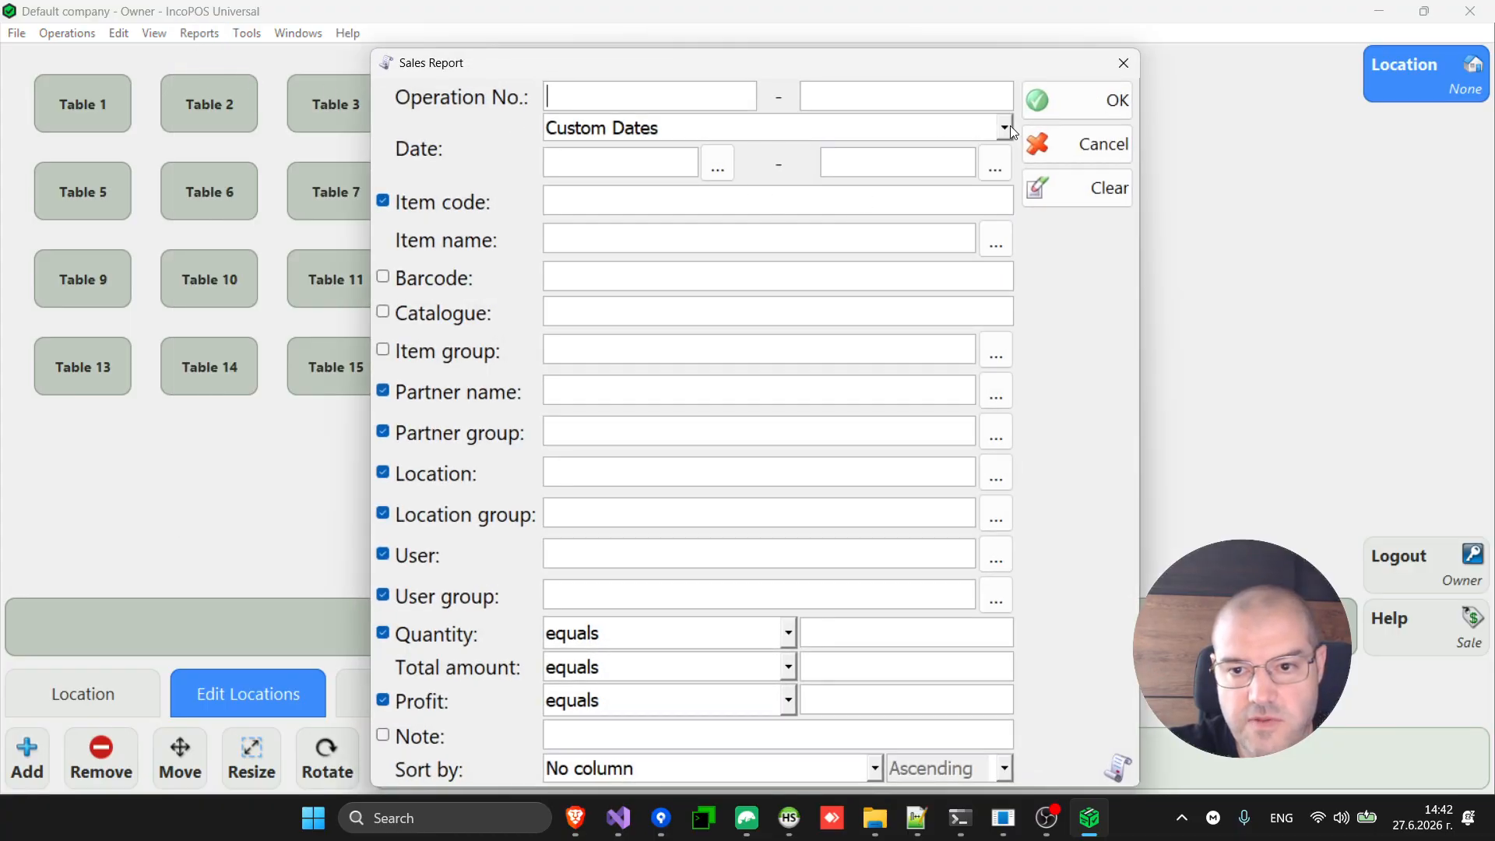
pyautogui.click(1085, 102)
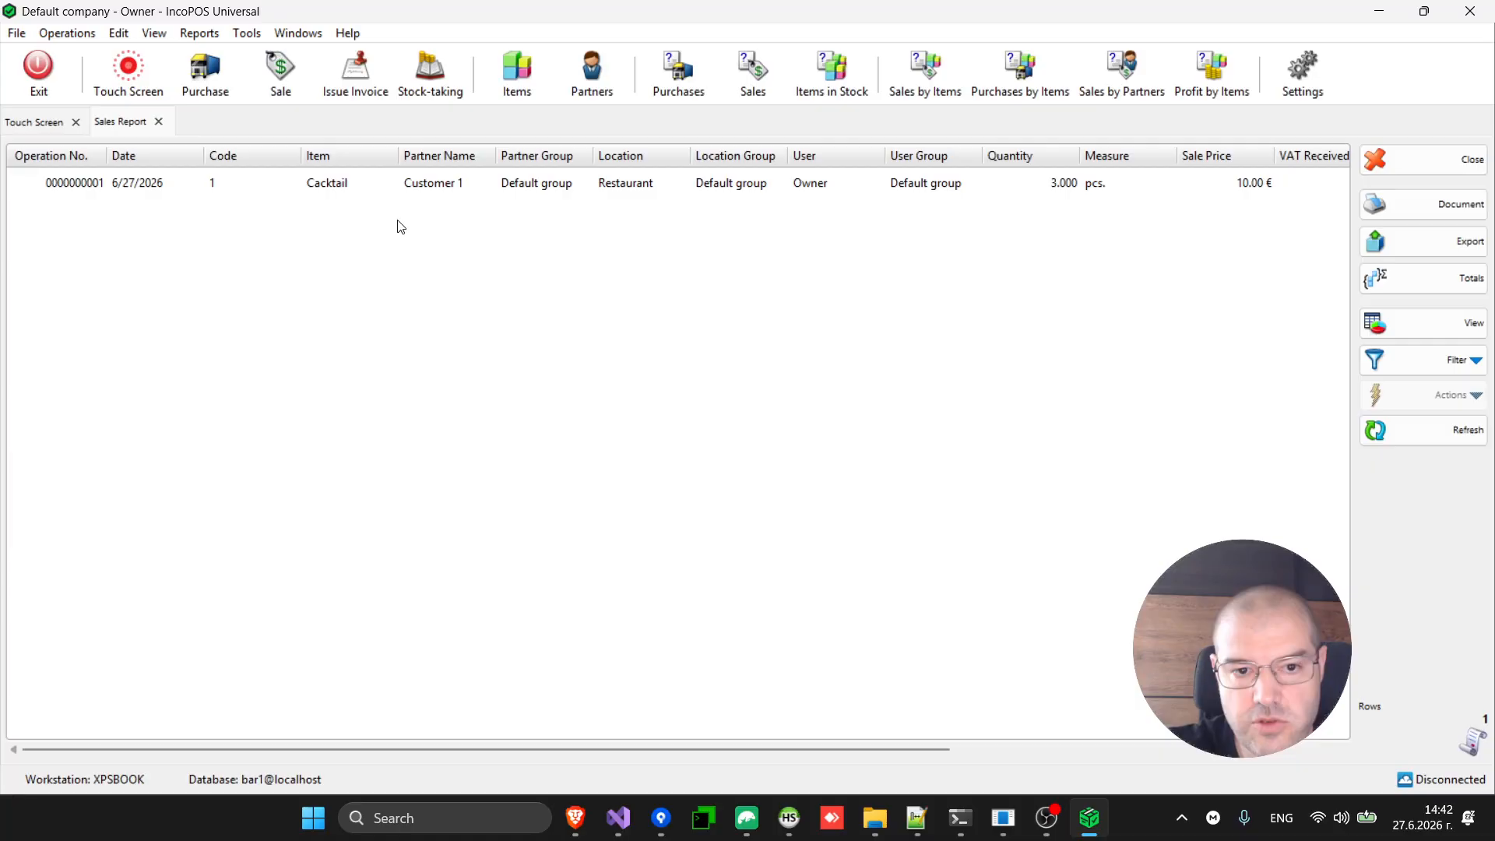
pyautogui.click(415, 188)
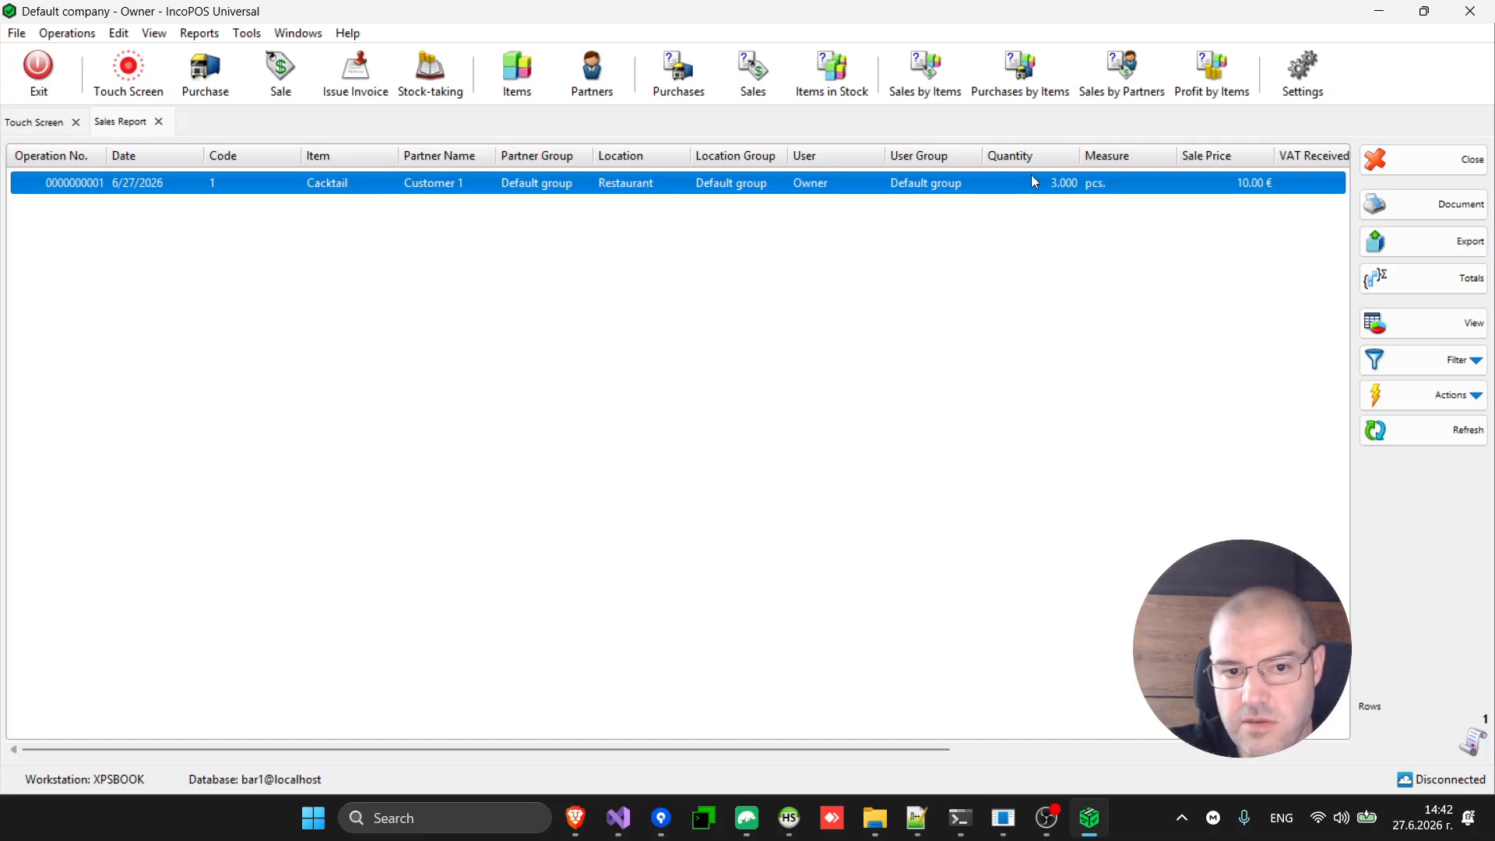
pyautogui.click(158, 122)
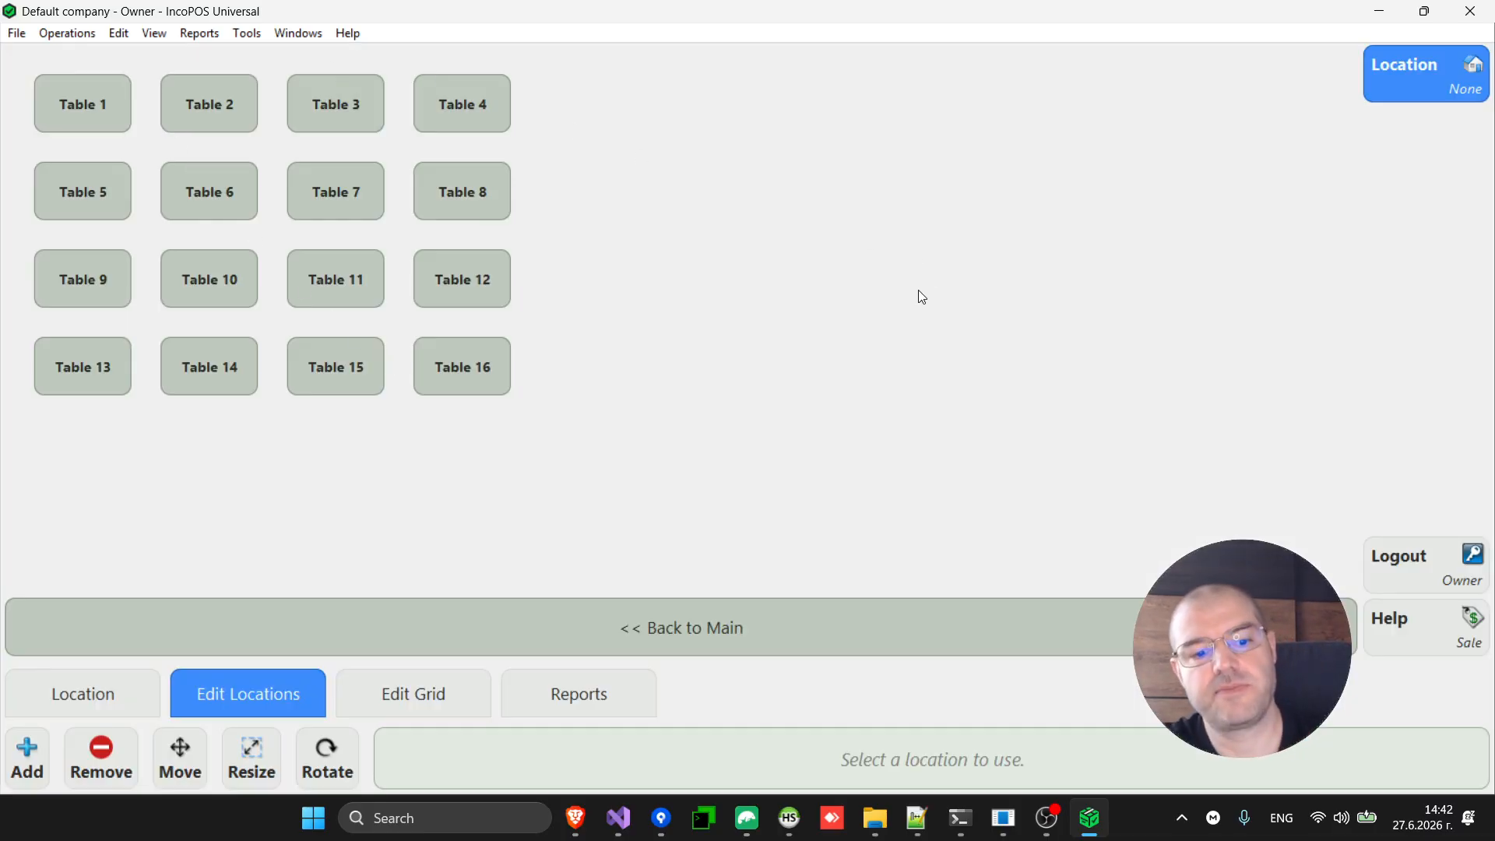
# Return to the main screen and open the Cacktail item's Recipe tab in Items.
pyautogui.press('Escape')
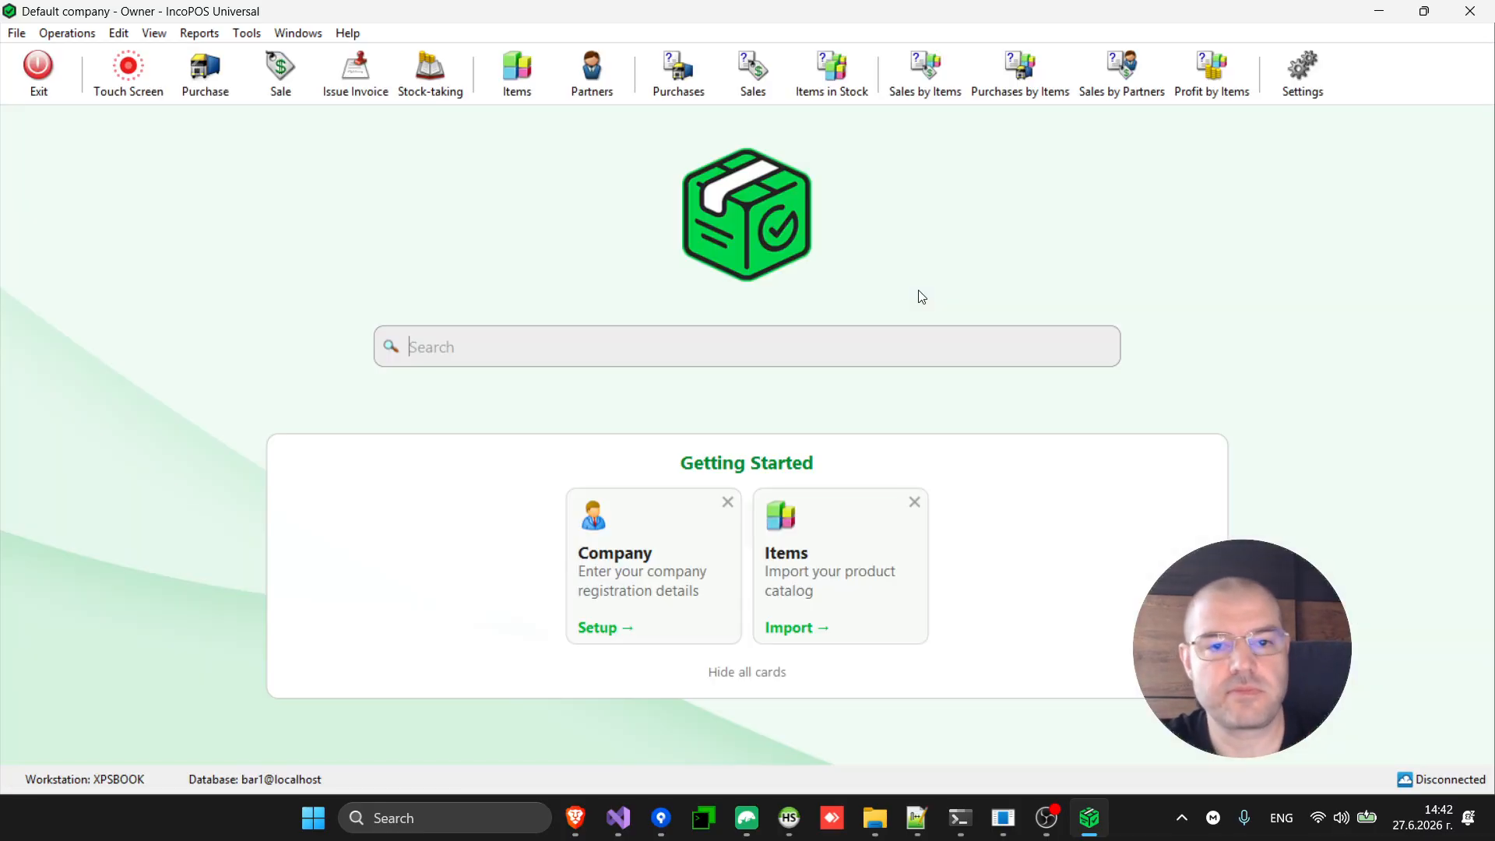
pyautogui.click(522, 78)
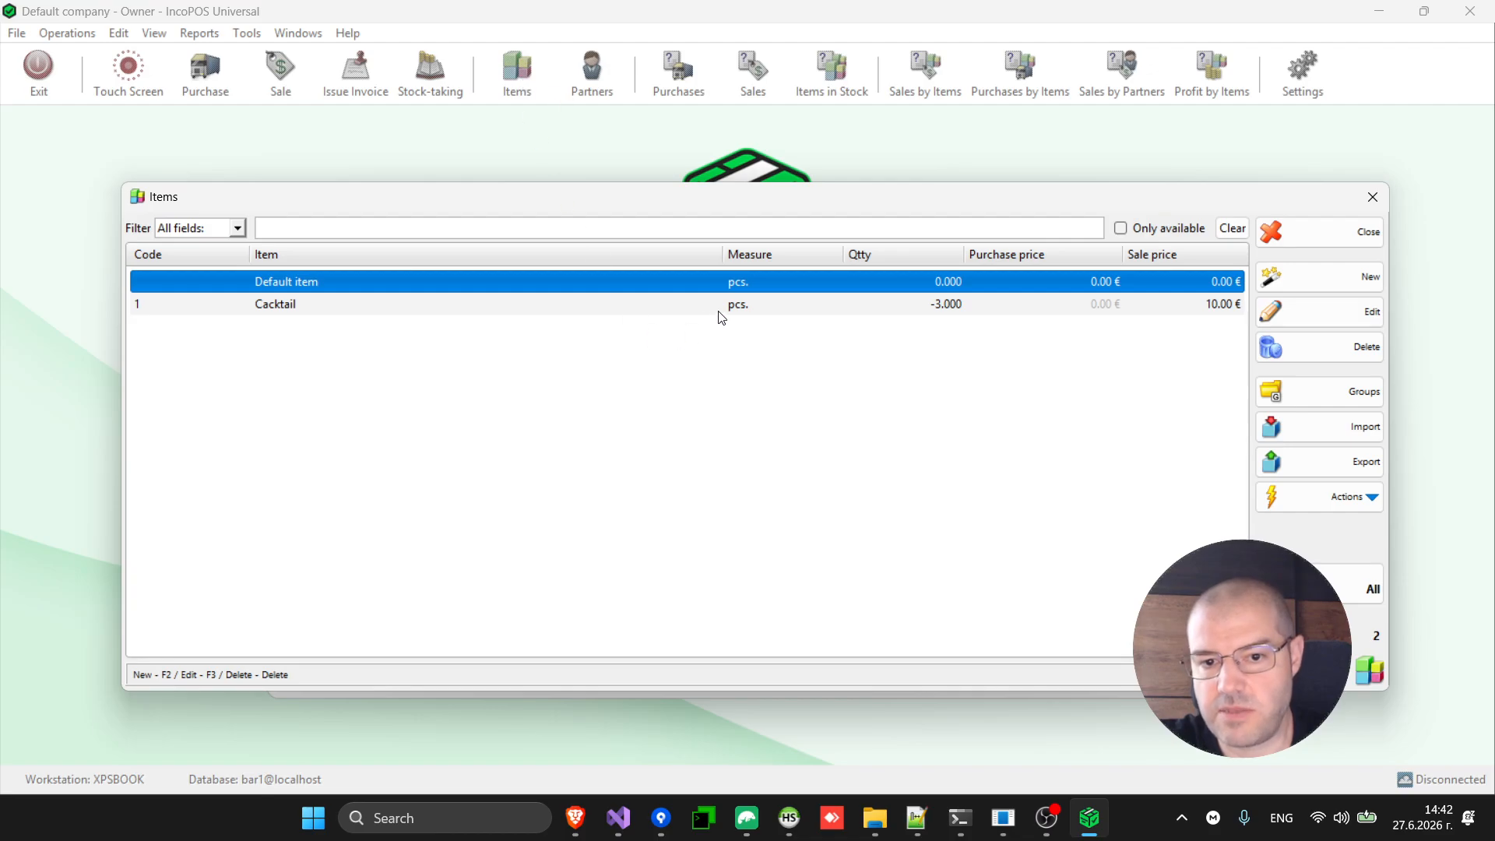
pyautogui.click(659, 309)
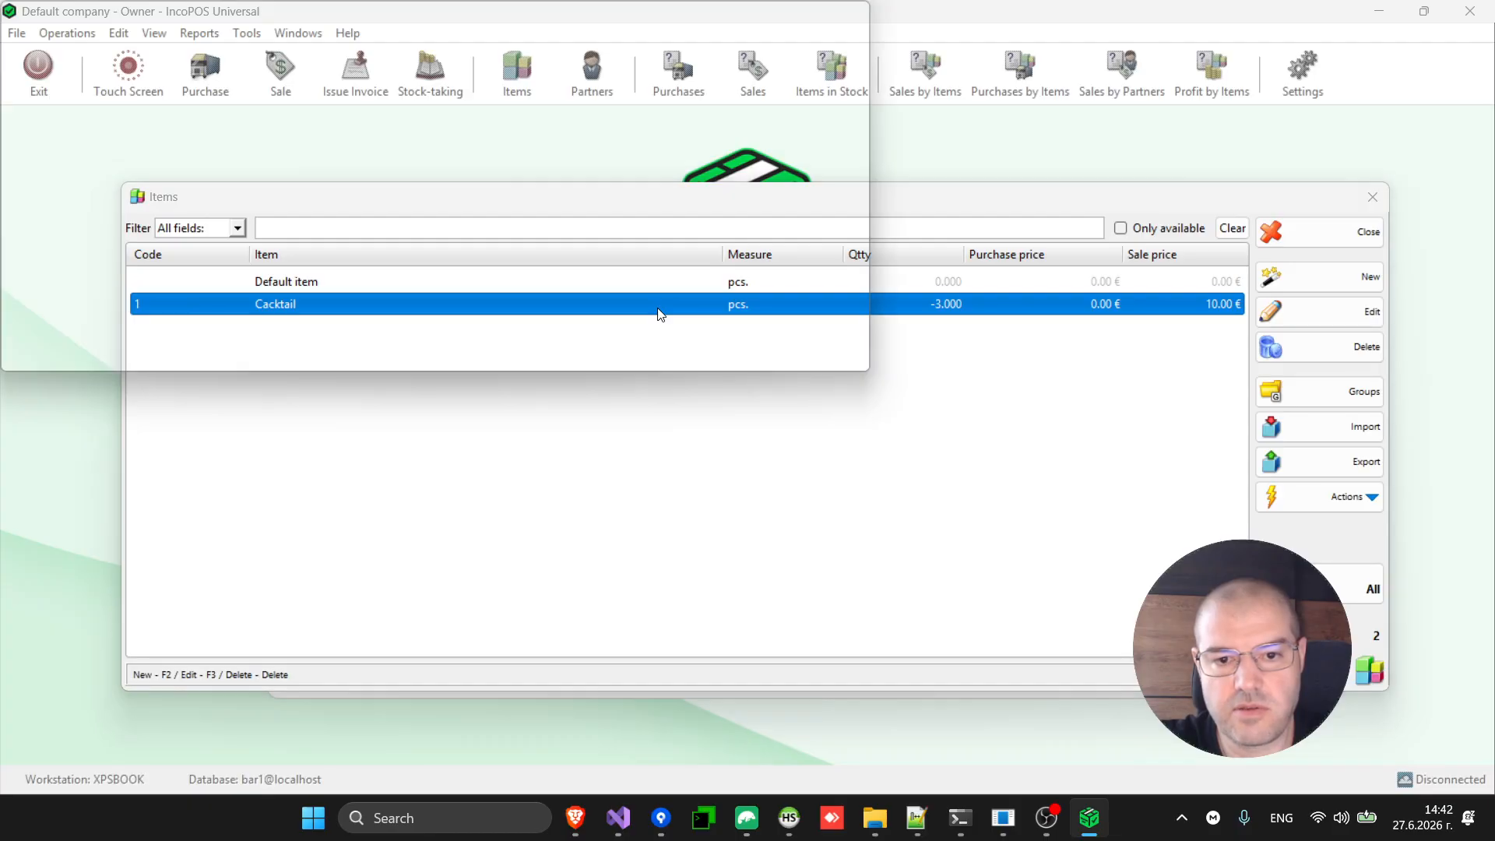
pyautogui.doubleClick(659, 305)
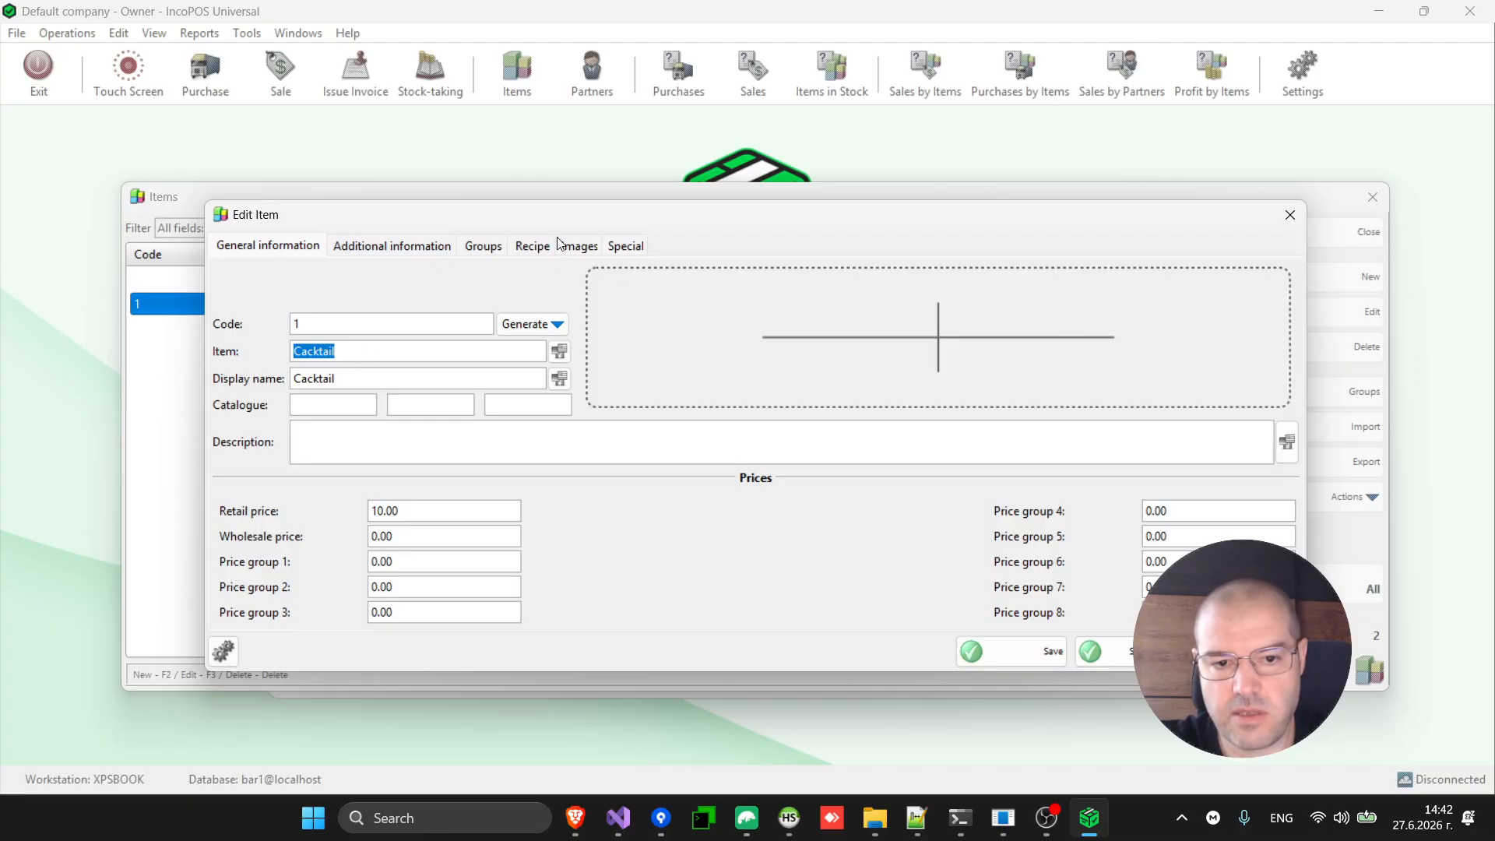
pyautogui.click(530, 248)
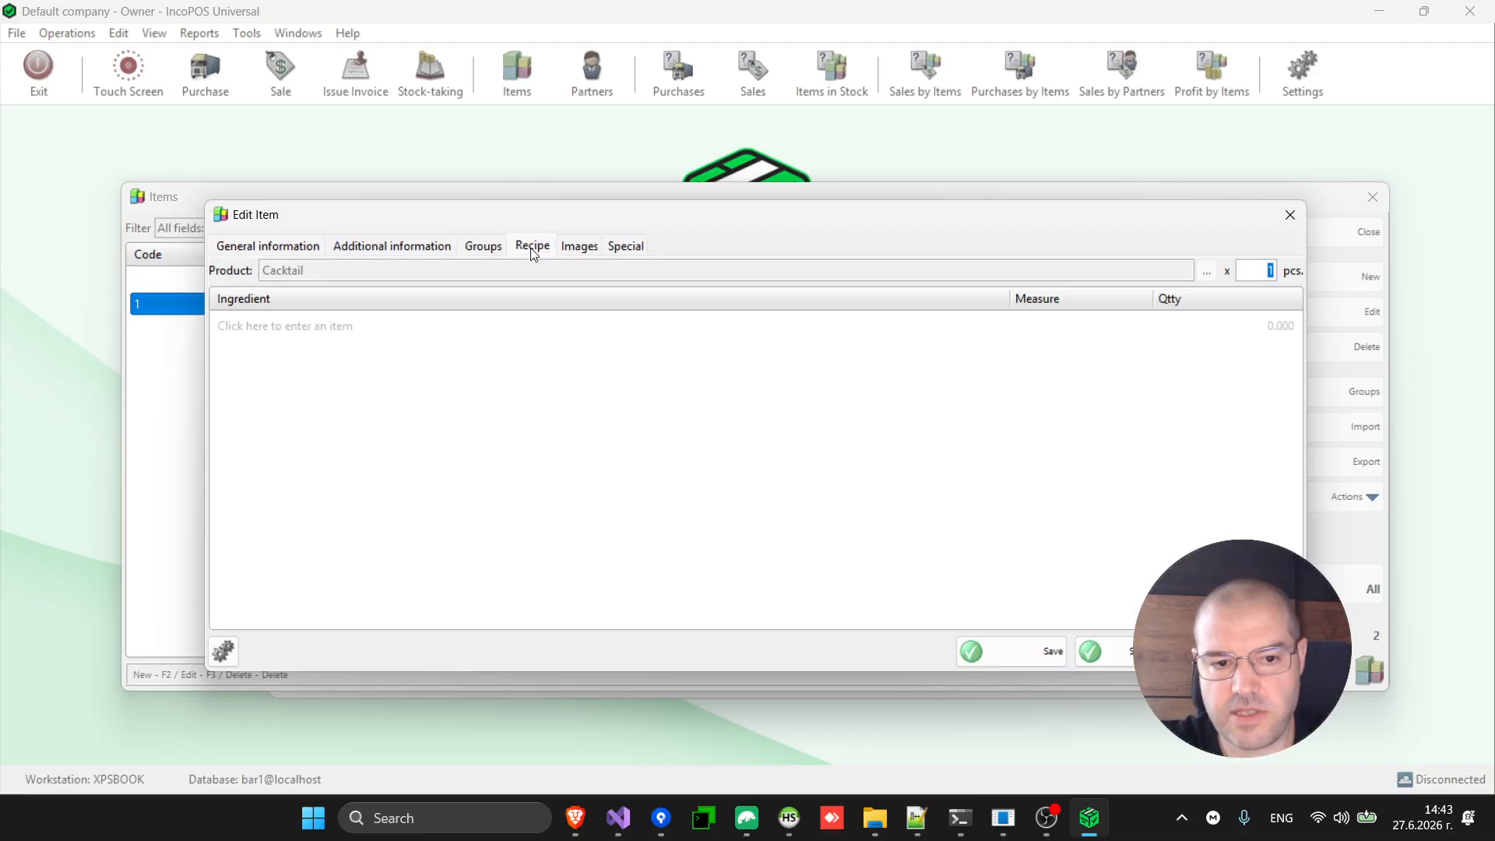
# From the ingredient picker, create and save a new item named Vodka.
pyautogui.click(331, 330)
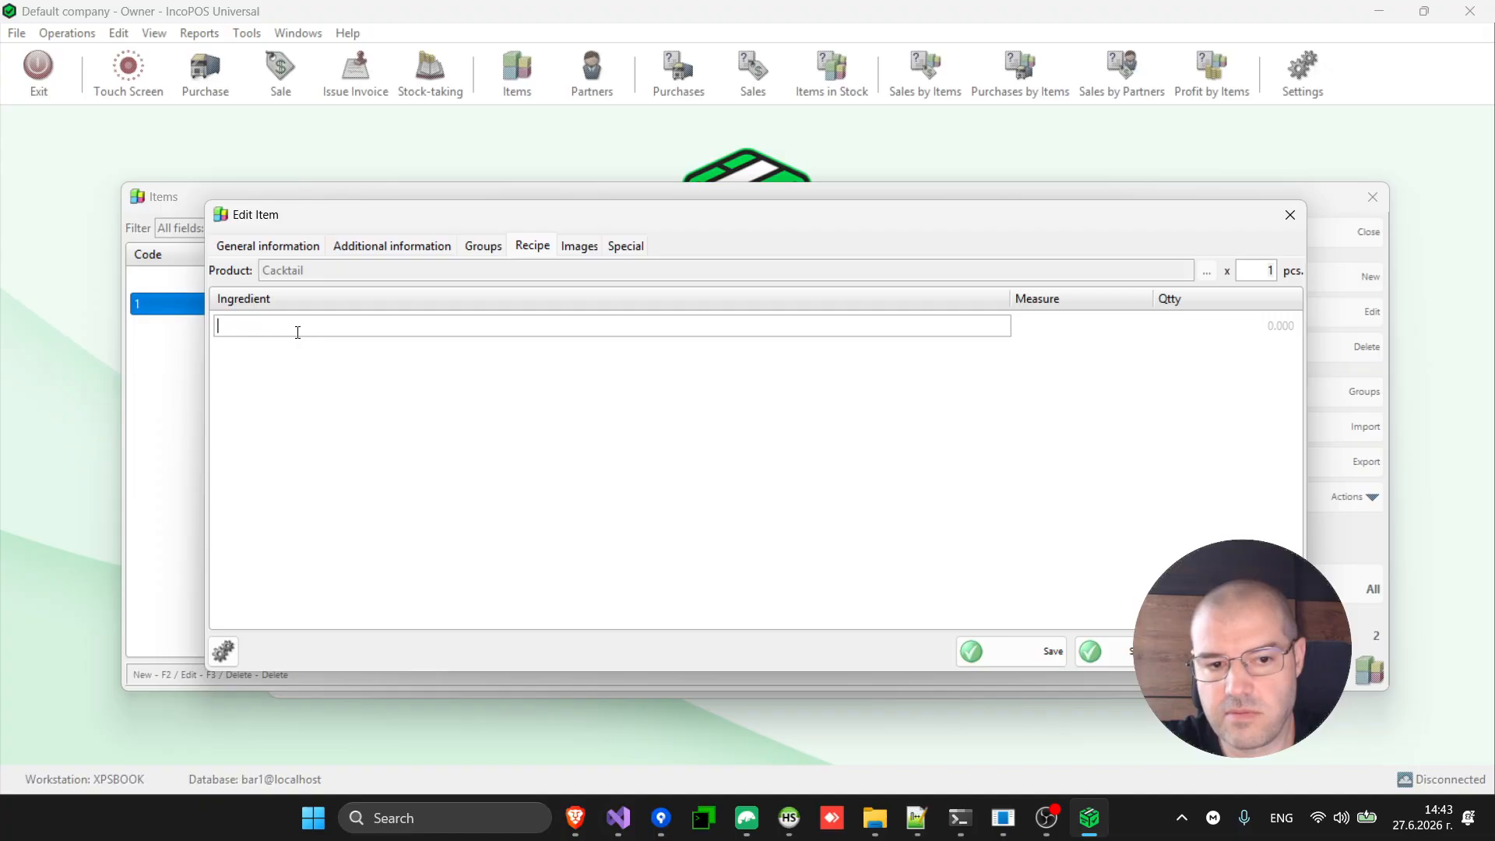
pyautogui.press('Escape')
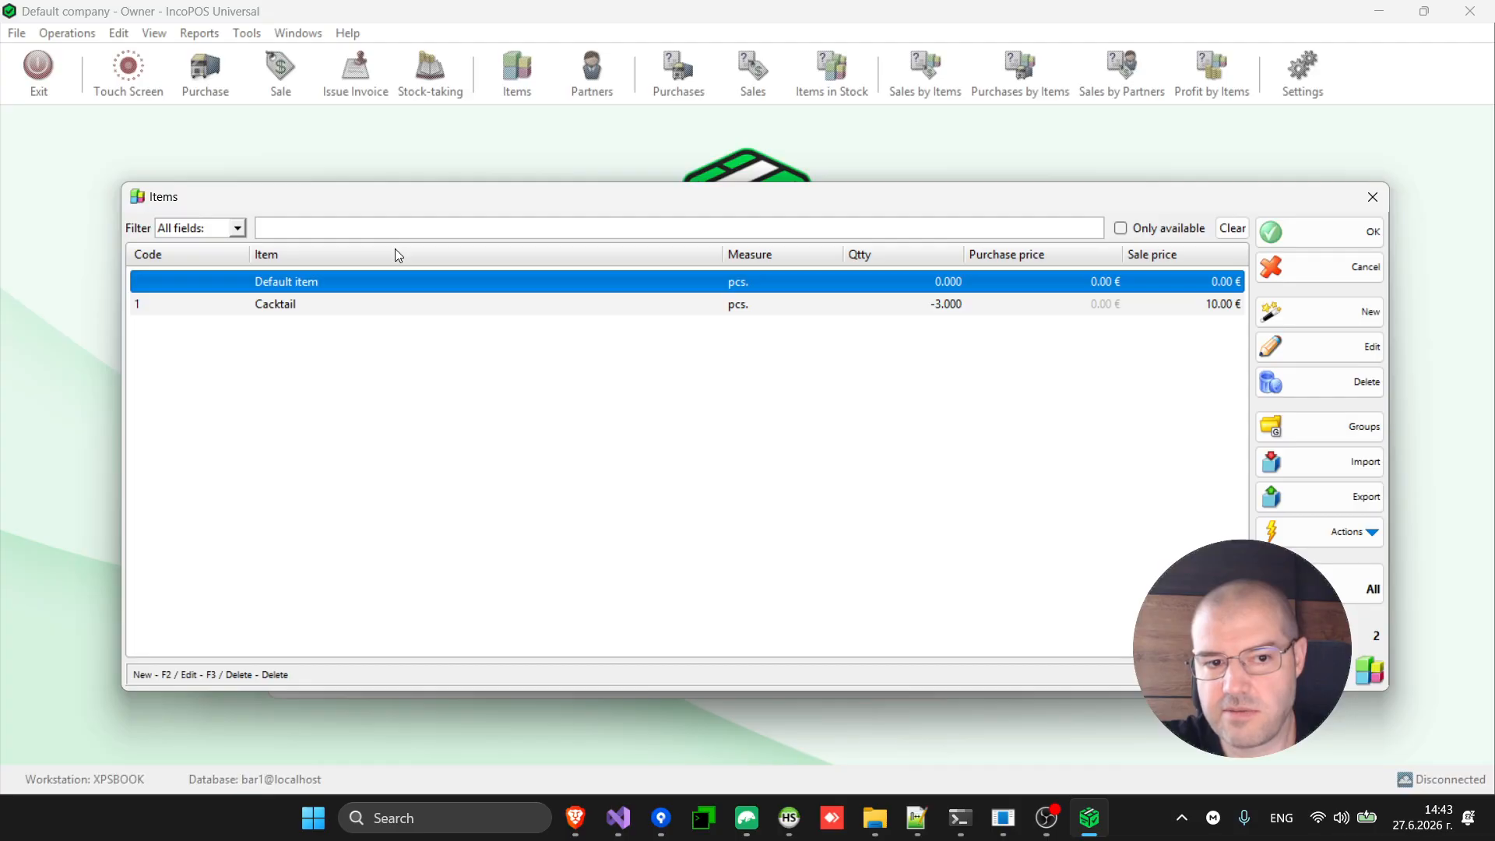
pyautogui.click(1329, 314)
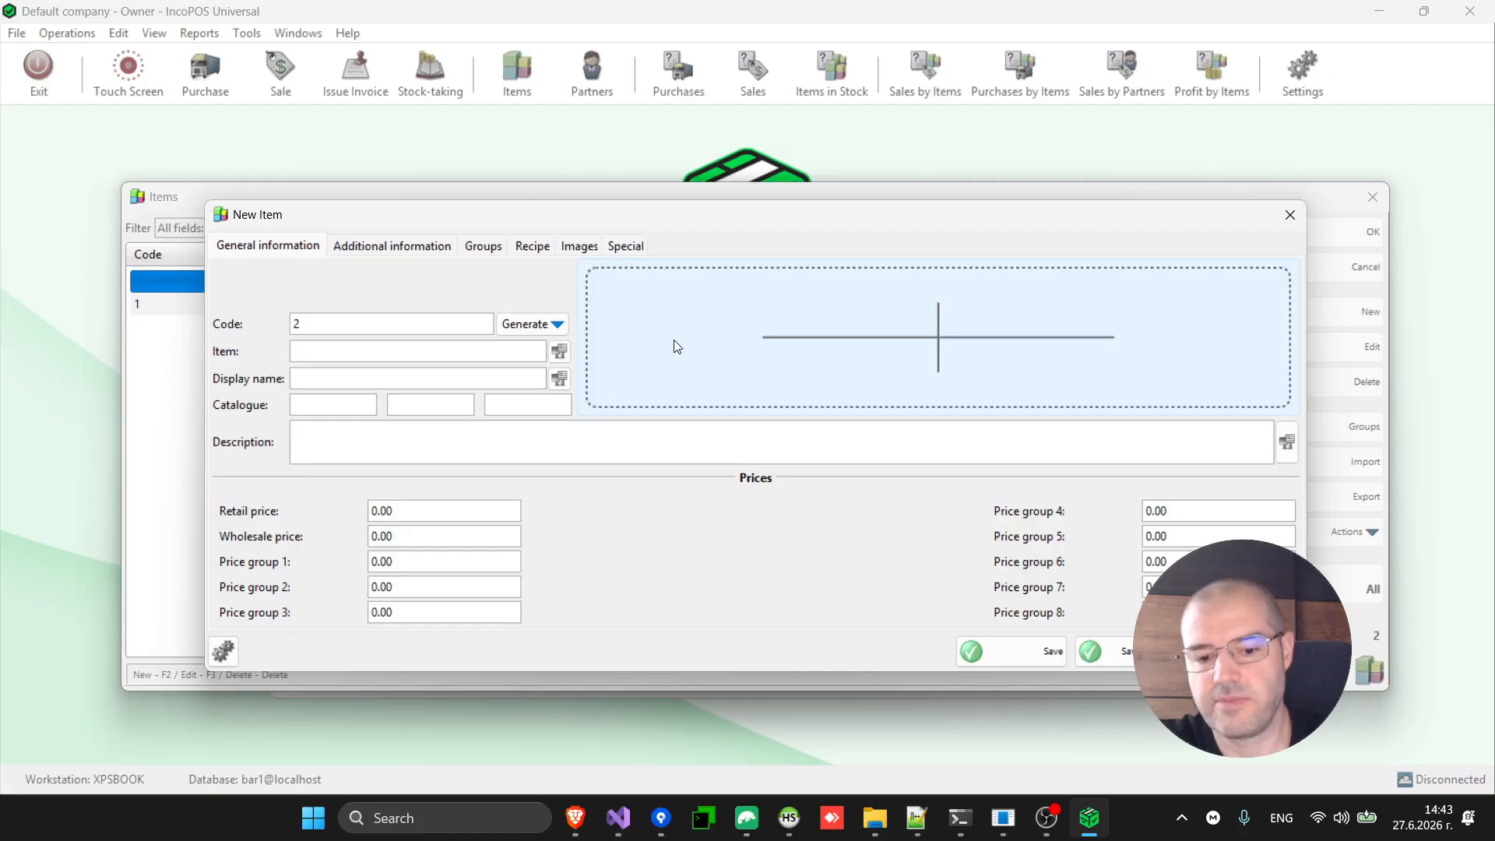
pyautogui.write('Vodla')
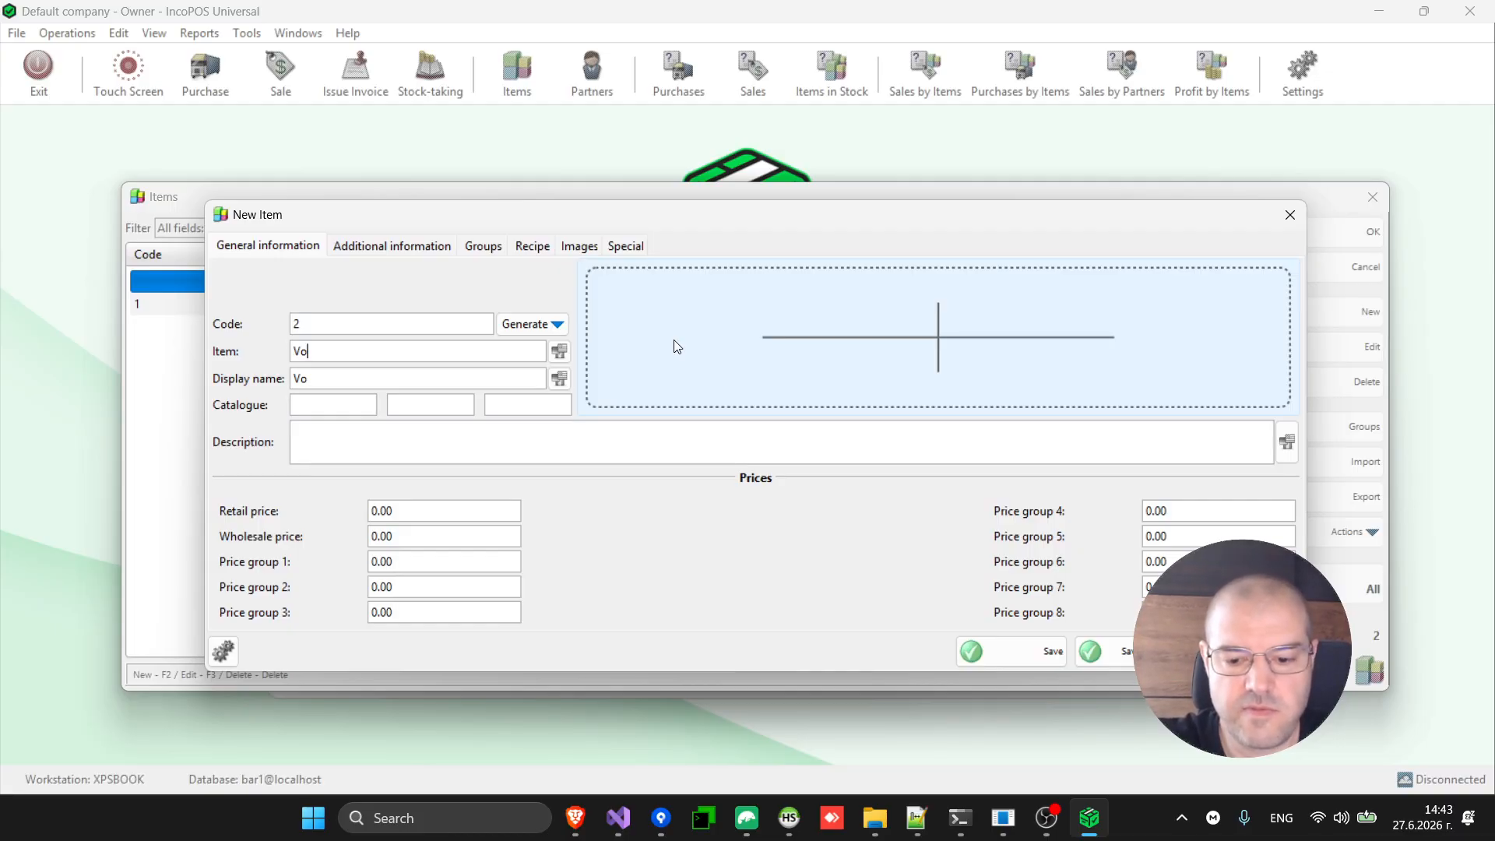
pyautogui.press('BackSpace')
pyautogui.press('BackSpace')
pyautogui.write('ka')
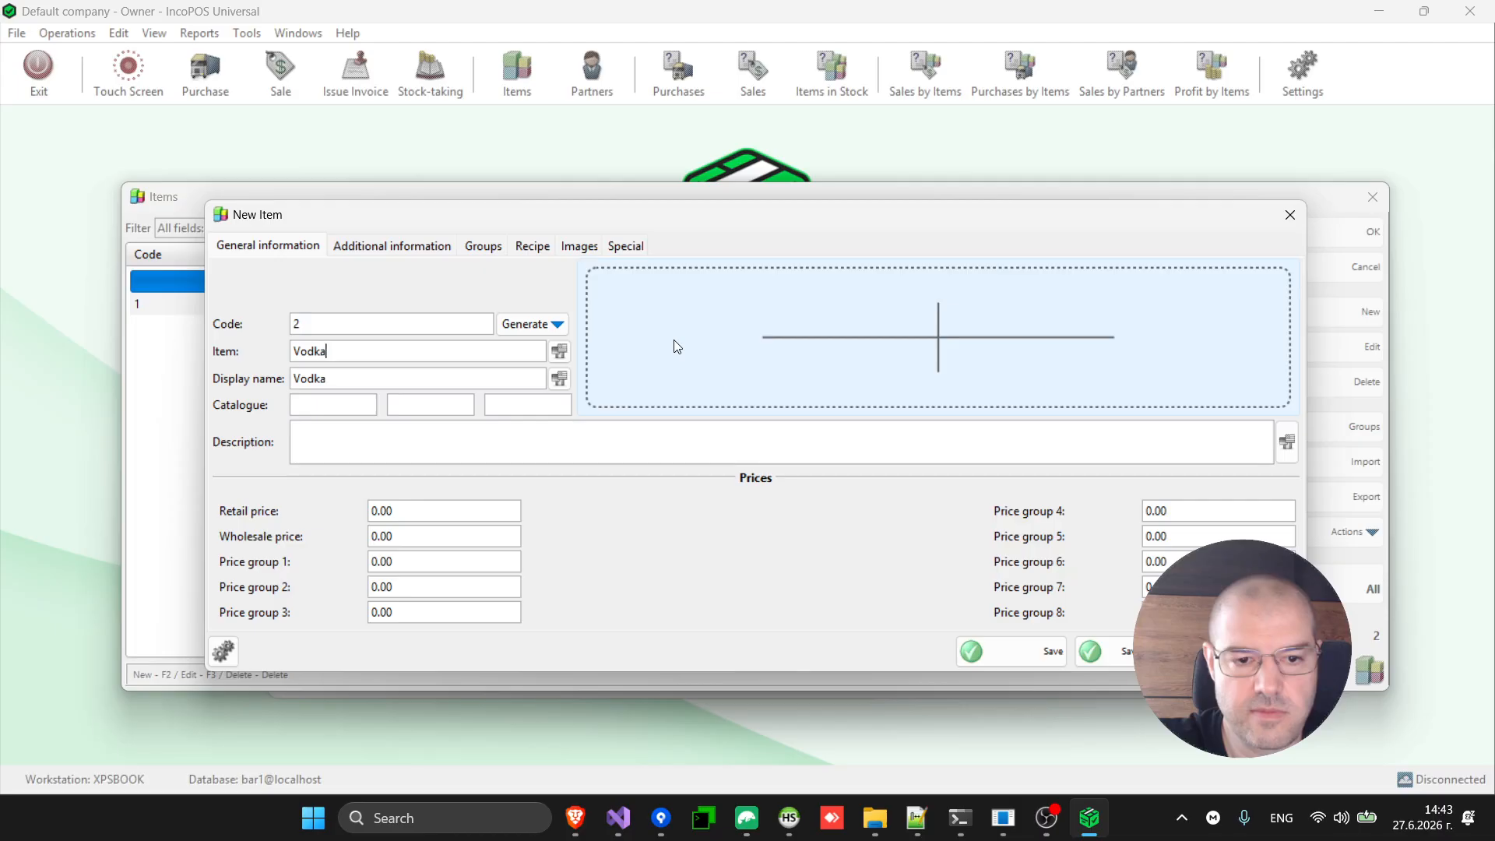
pyautogui.click(1026, 647)
# Add Vodka as an ingredient in Cacktail's recipe.
pyautogui.doubleClick(821, 332)
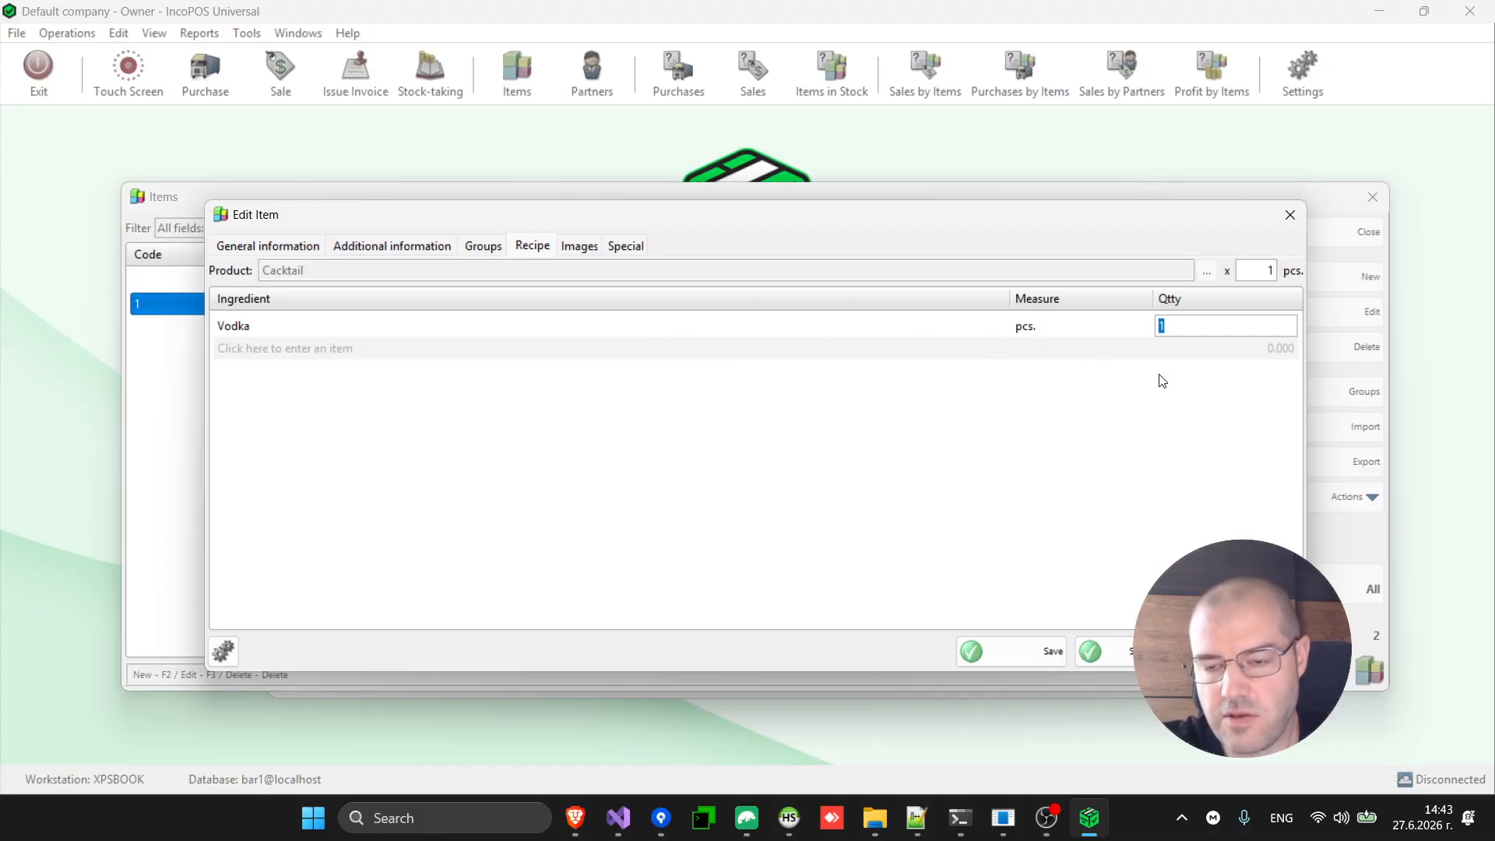
pyautogui.click(563, 328)
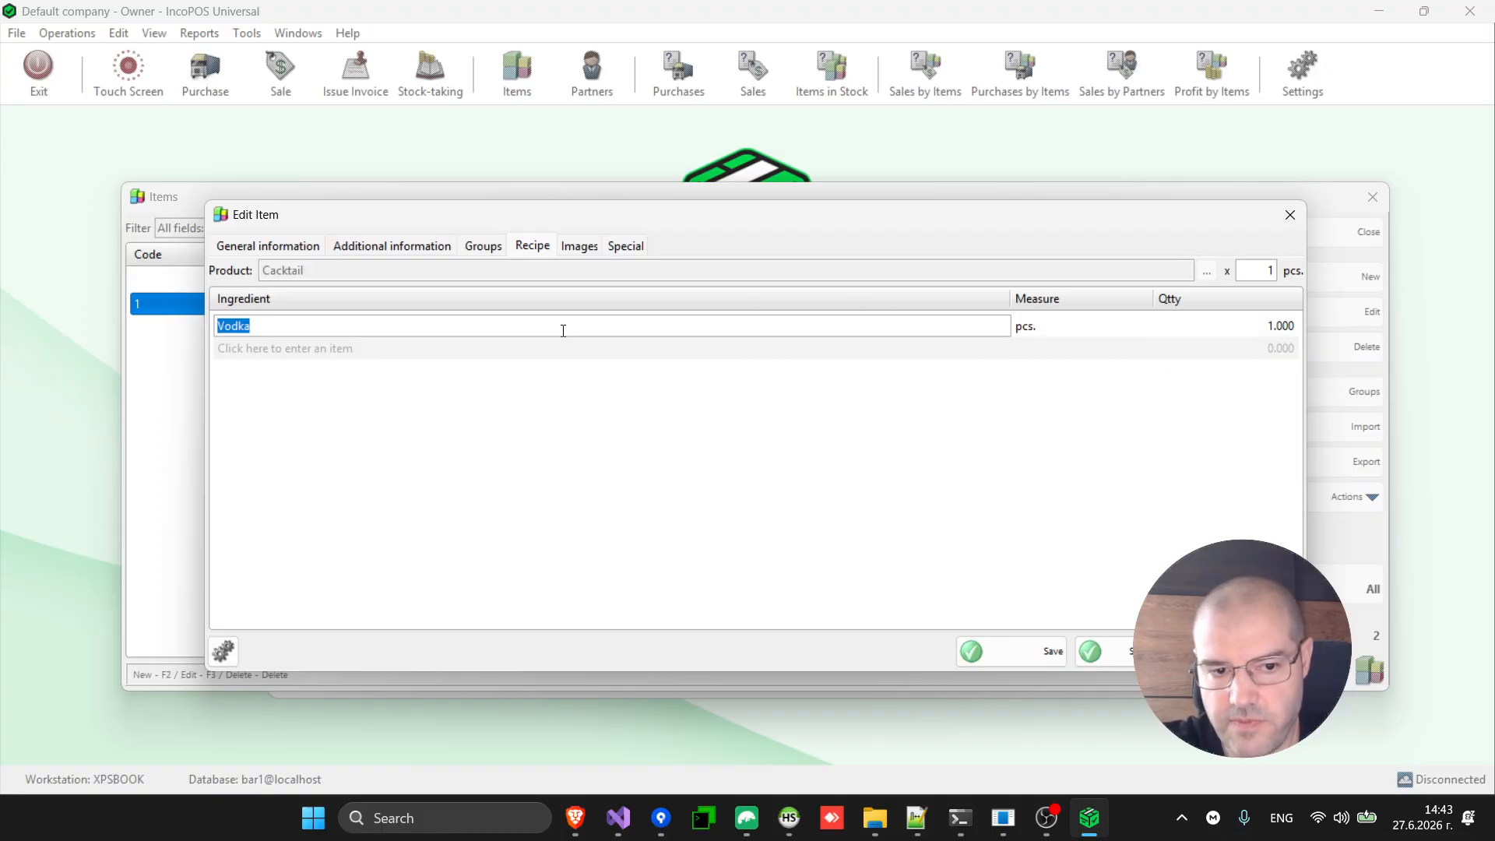
pyautogui.press('BackSpace')
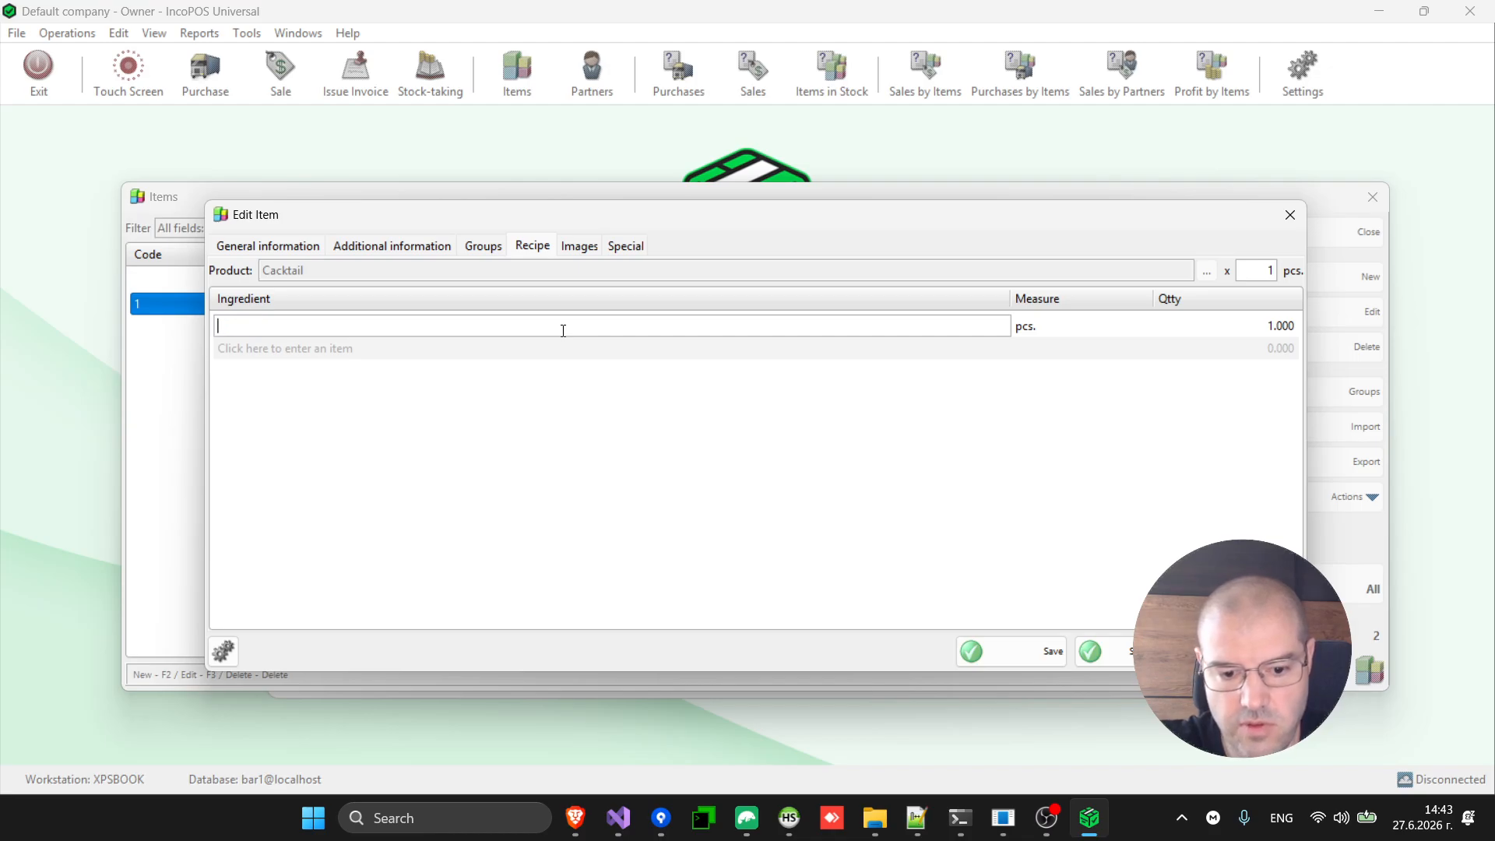
pyautogui.press('Escape')
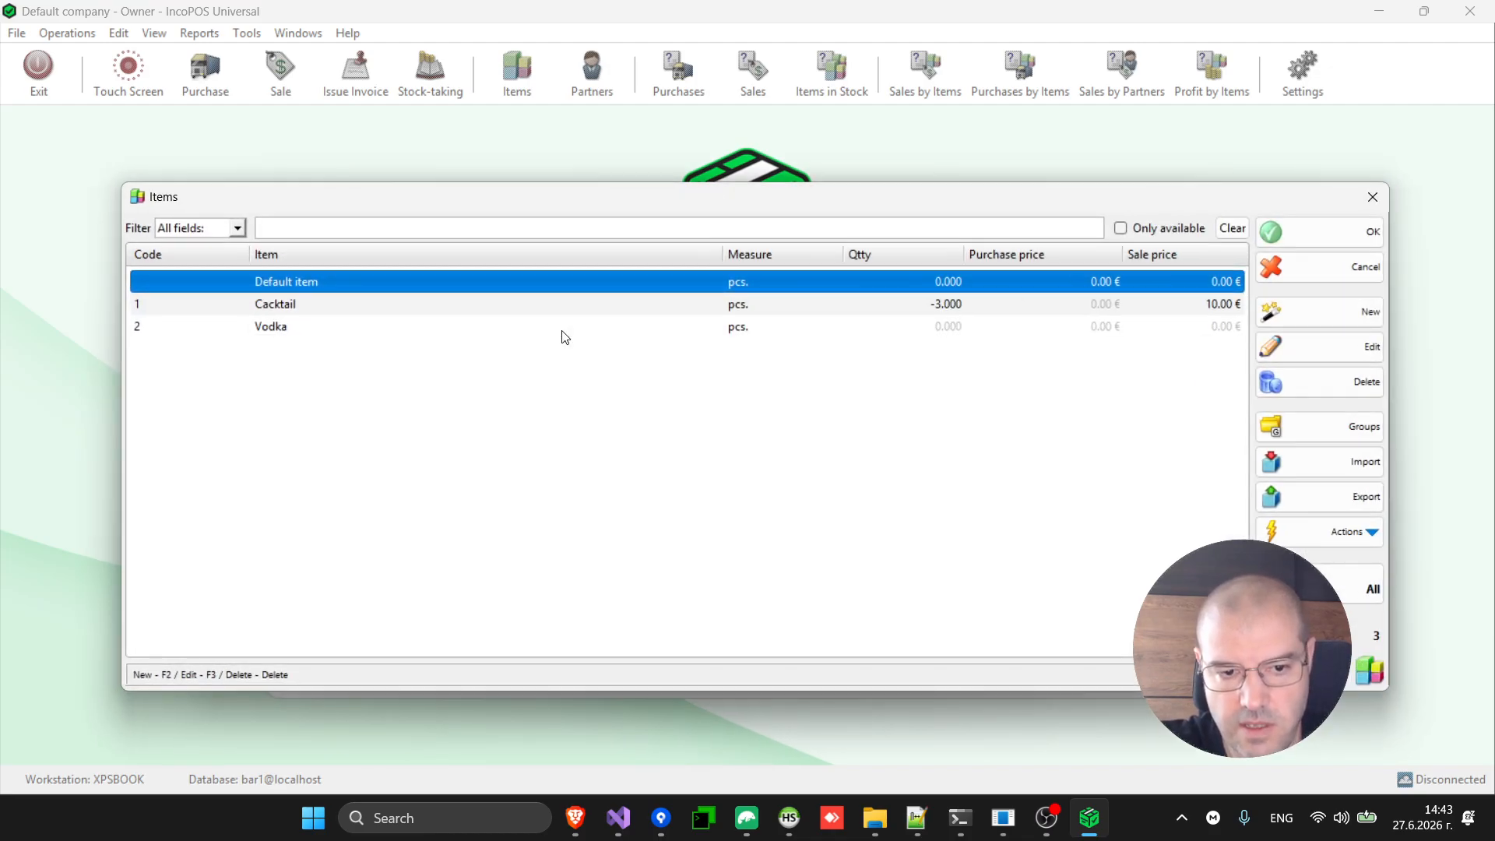
pyautogui.click(542, 330)
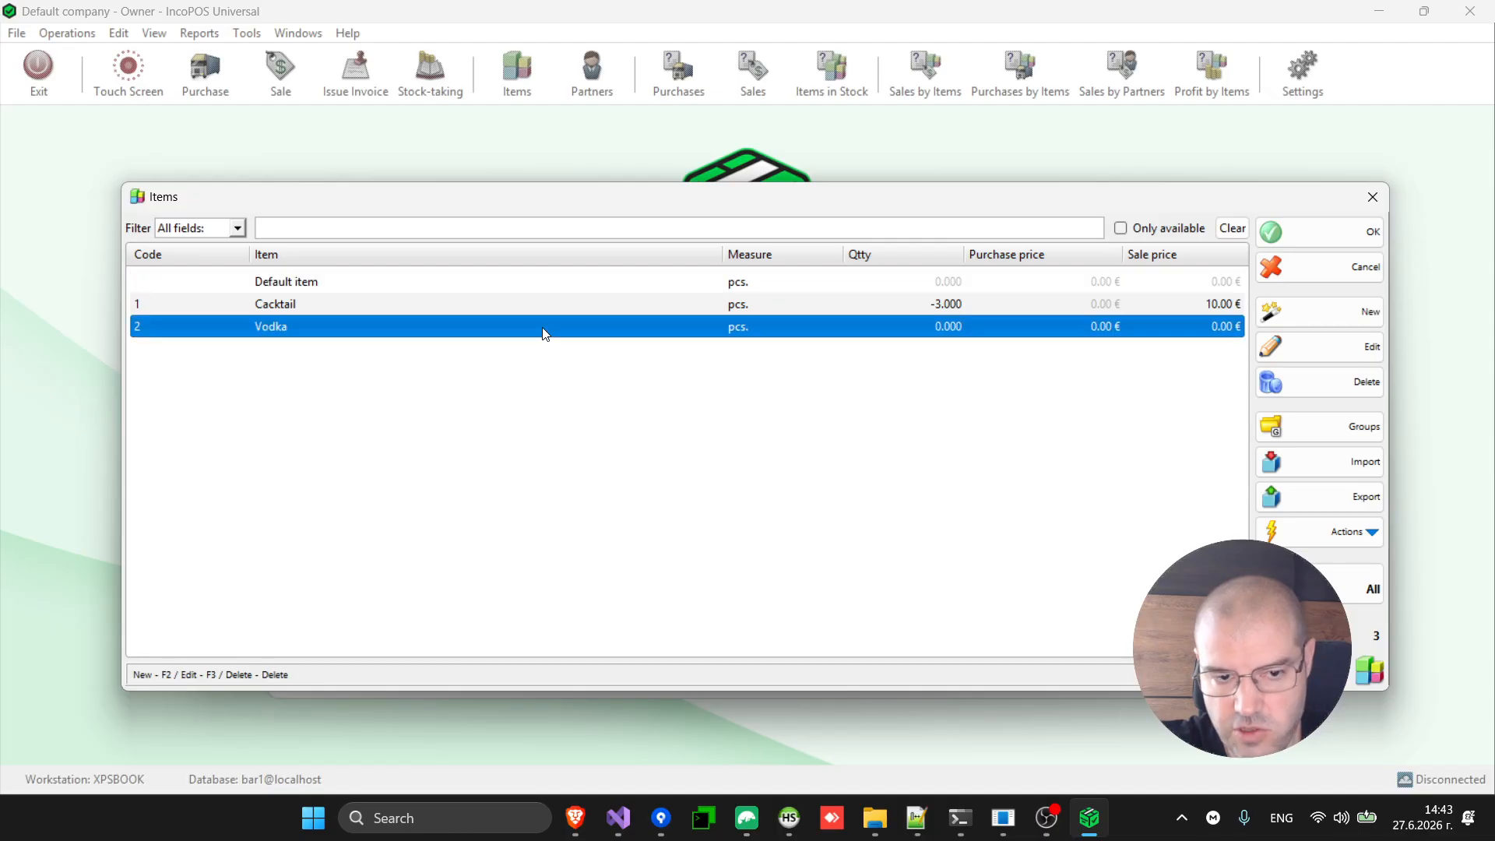
# Change Vodka's measure to l and save the item.
pyautogui.click(1343, 346)
pyautogui.click(377, 248)
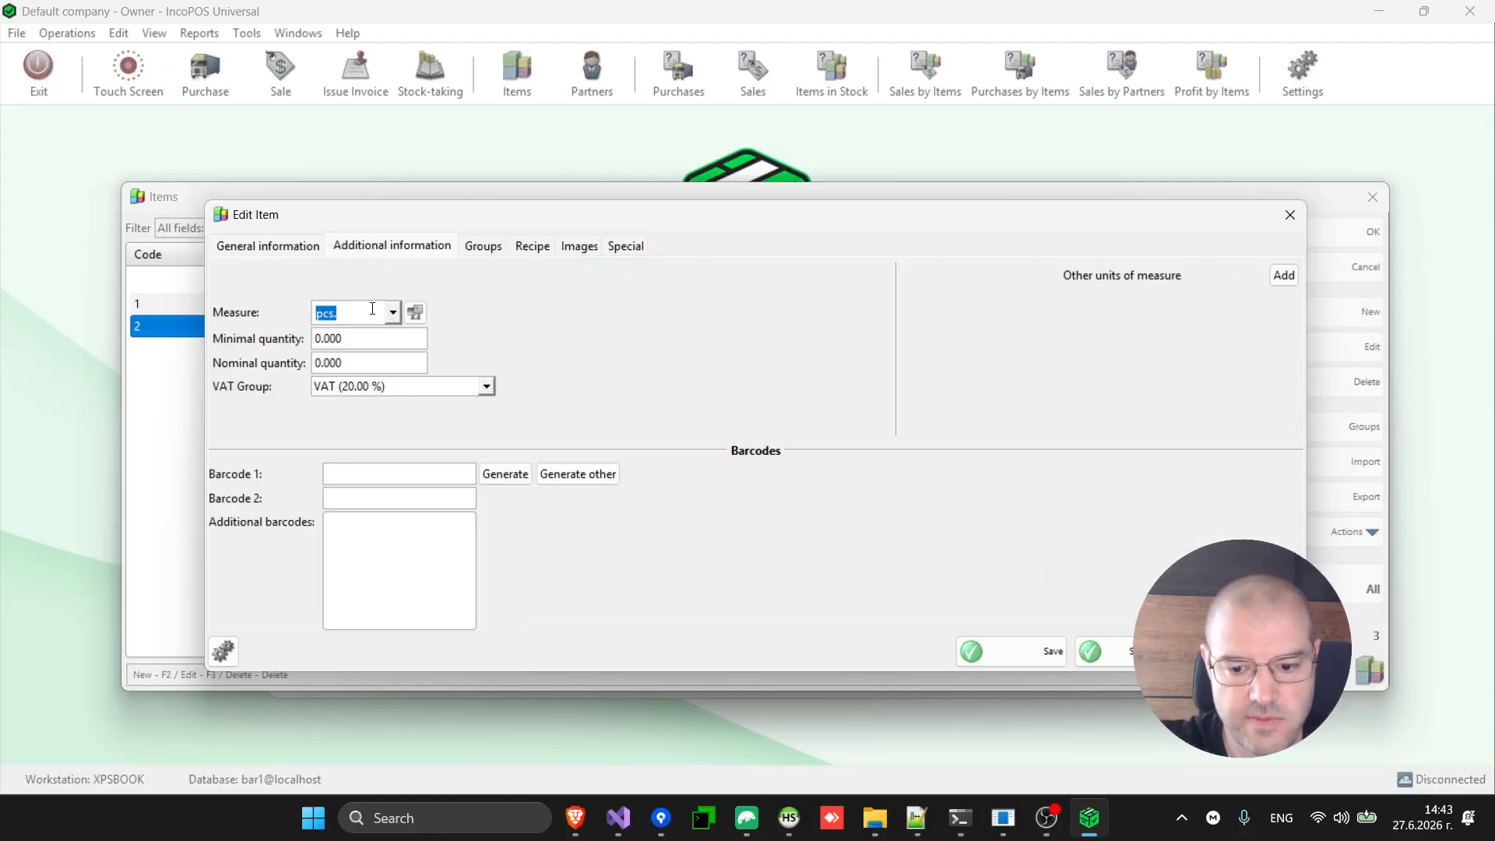
pyautogui.write('l')
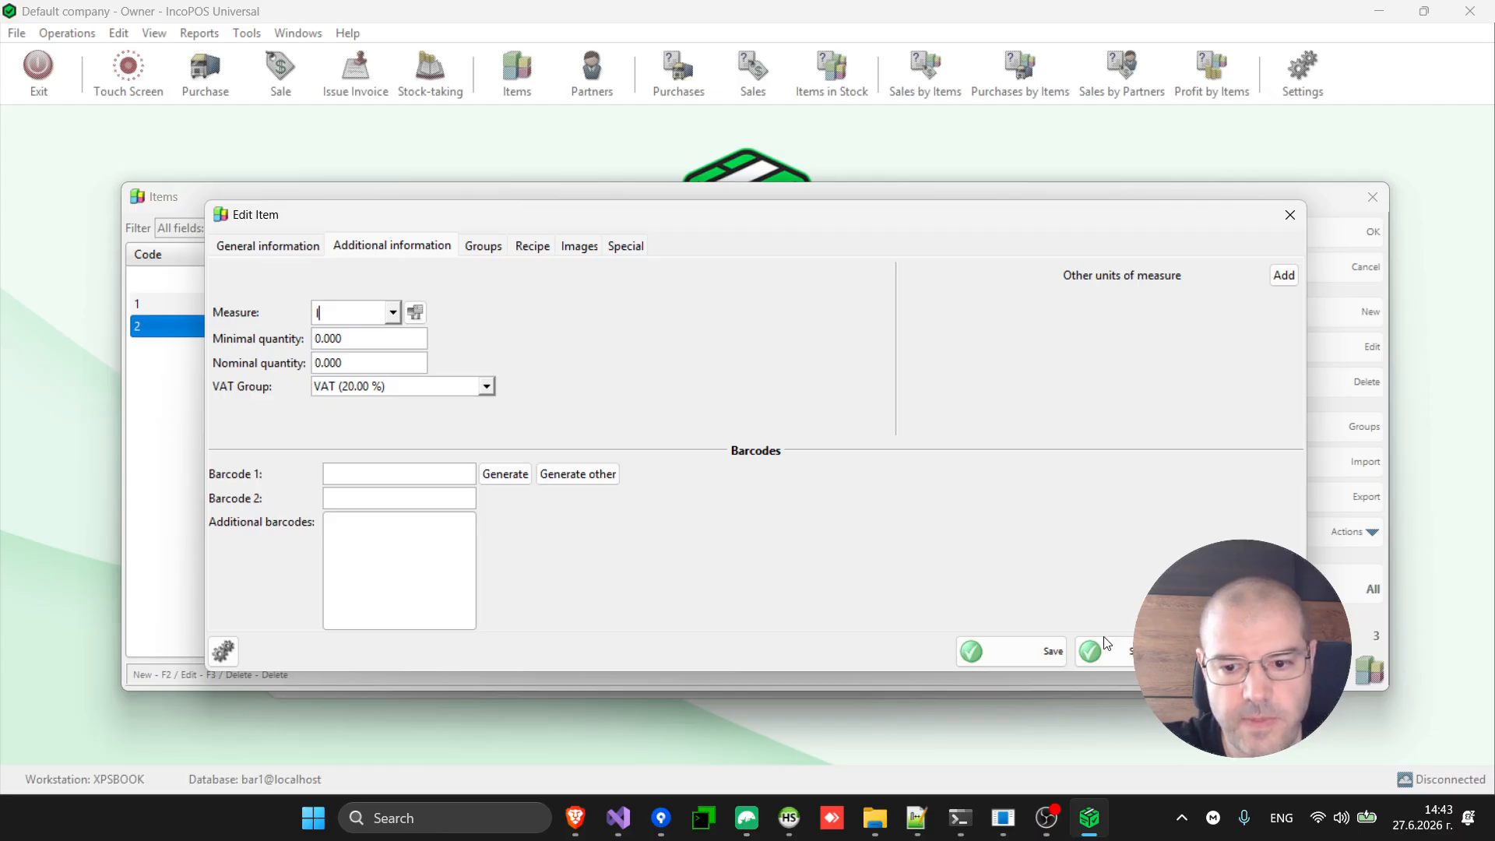
pyautogui.click(1029, 649)
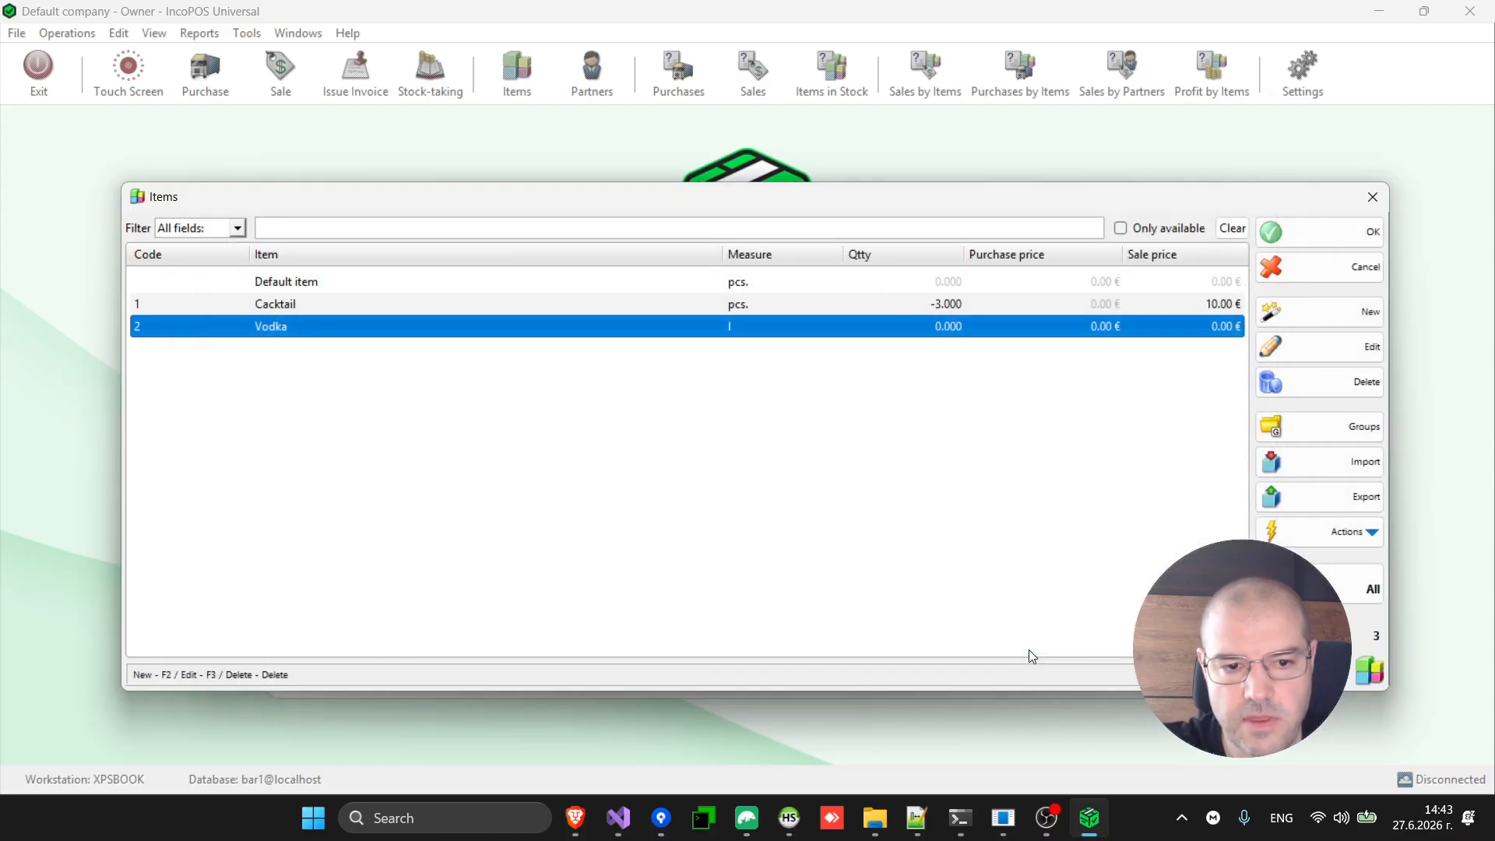
# Set Vodka's quantity in Cacktail's recipe to 0,02 l and pick another ingredient.
pyautogui.doubleClick(839, 306)
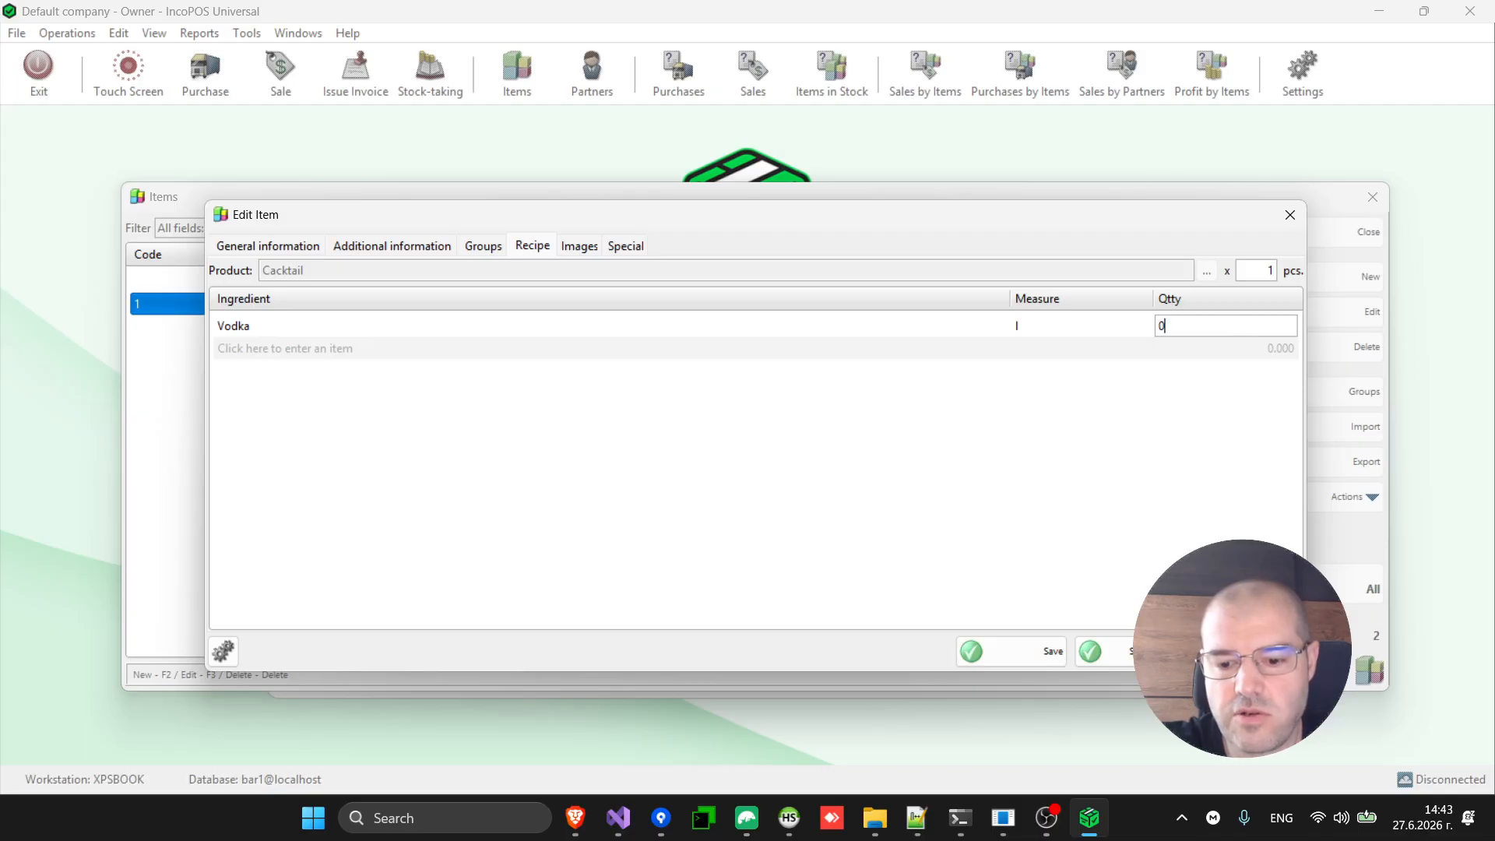
pyautogui.write('0,')
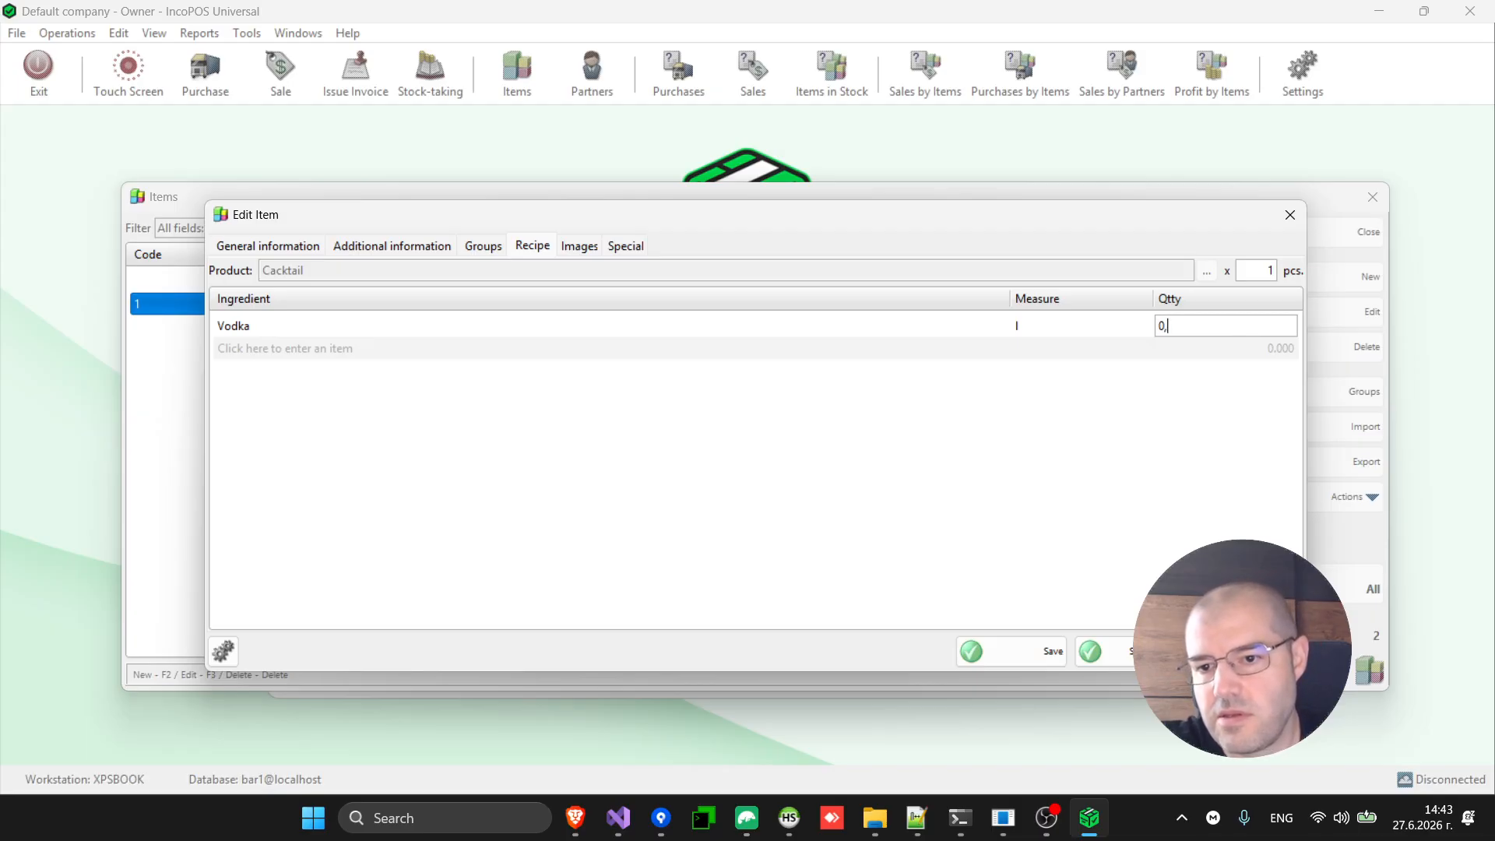
pyautogui.write('02')
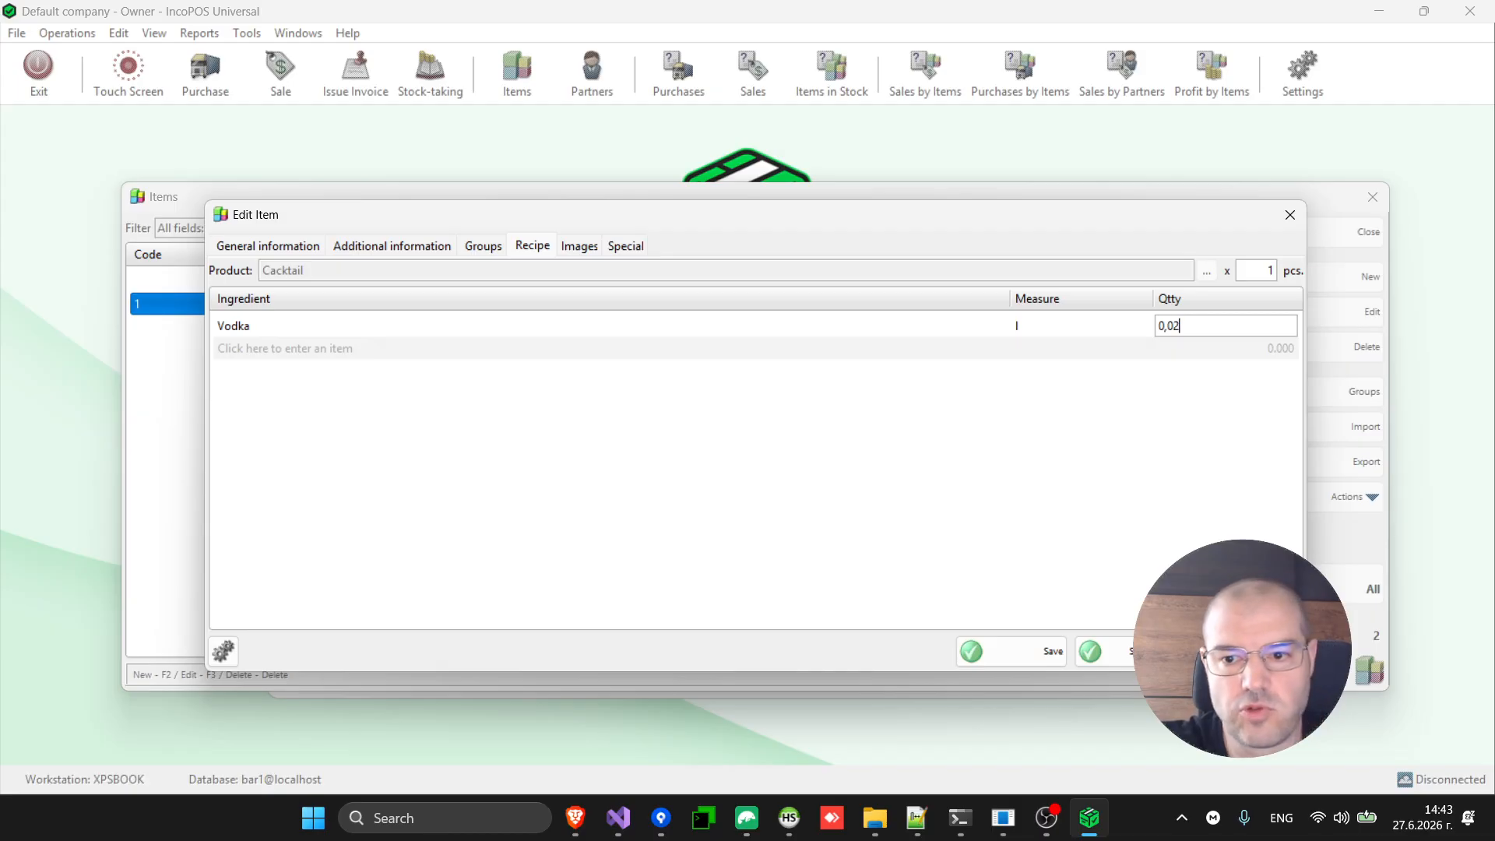
pyautogui.press('Return')
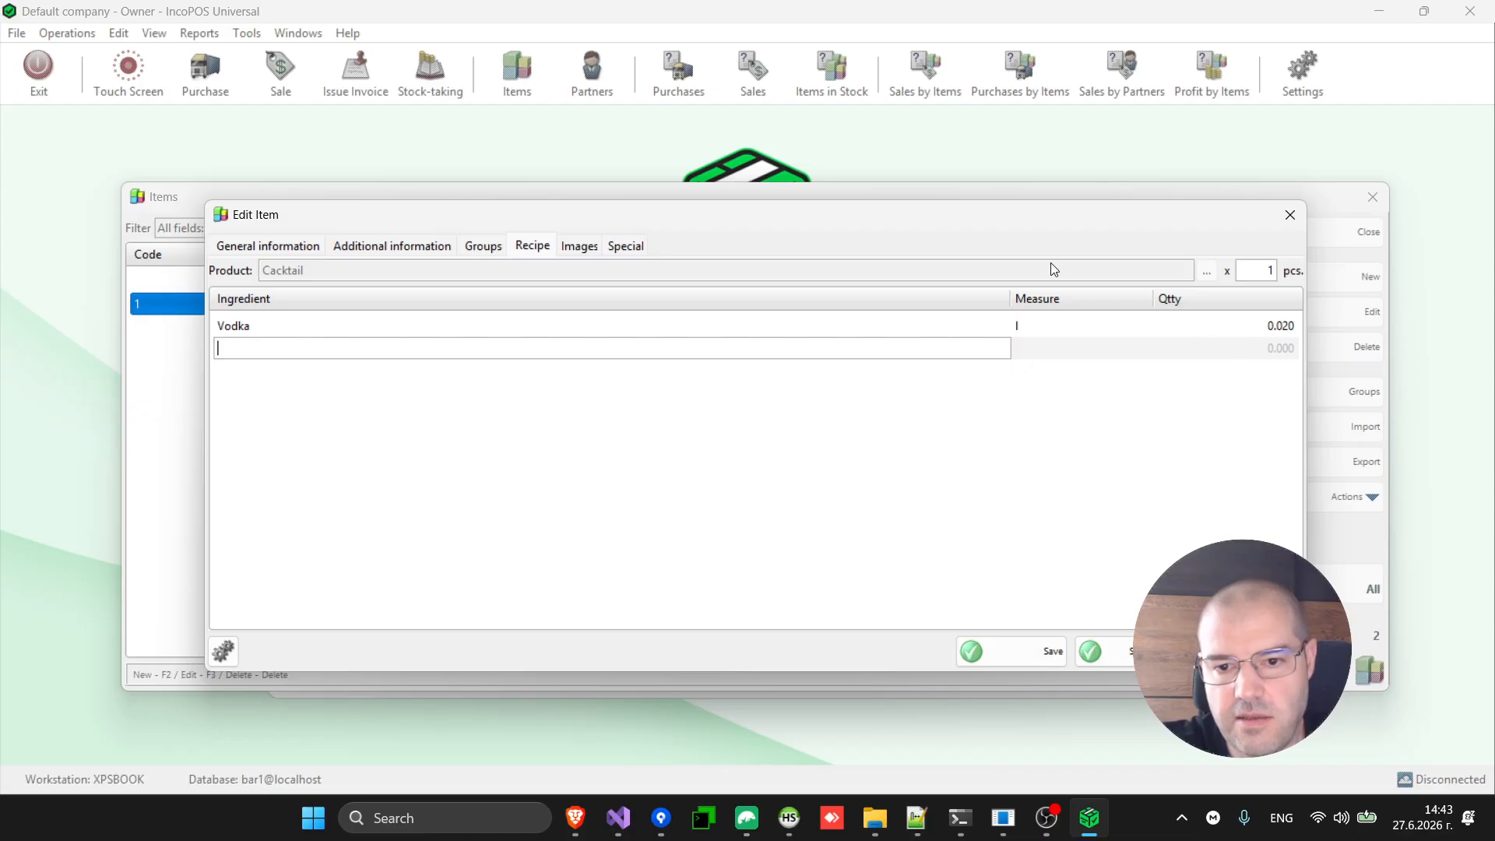
pyautogui.doubleClick(924, 349)
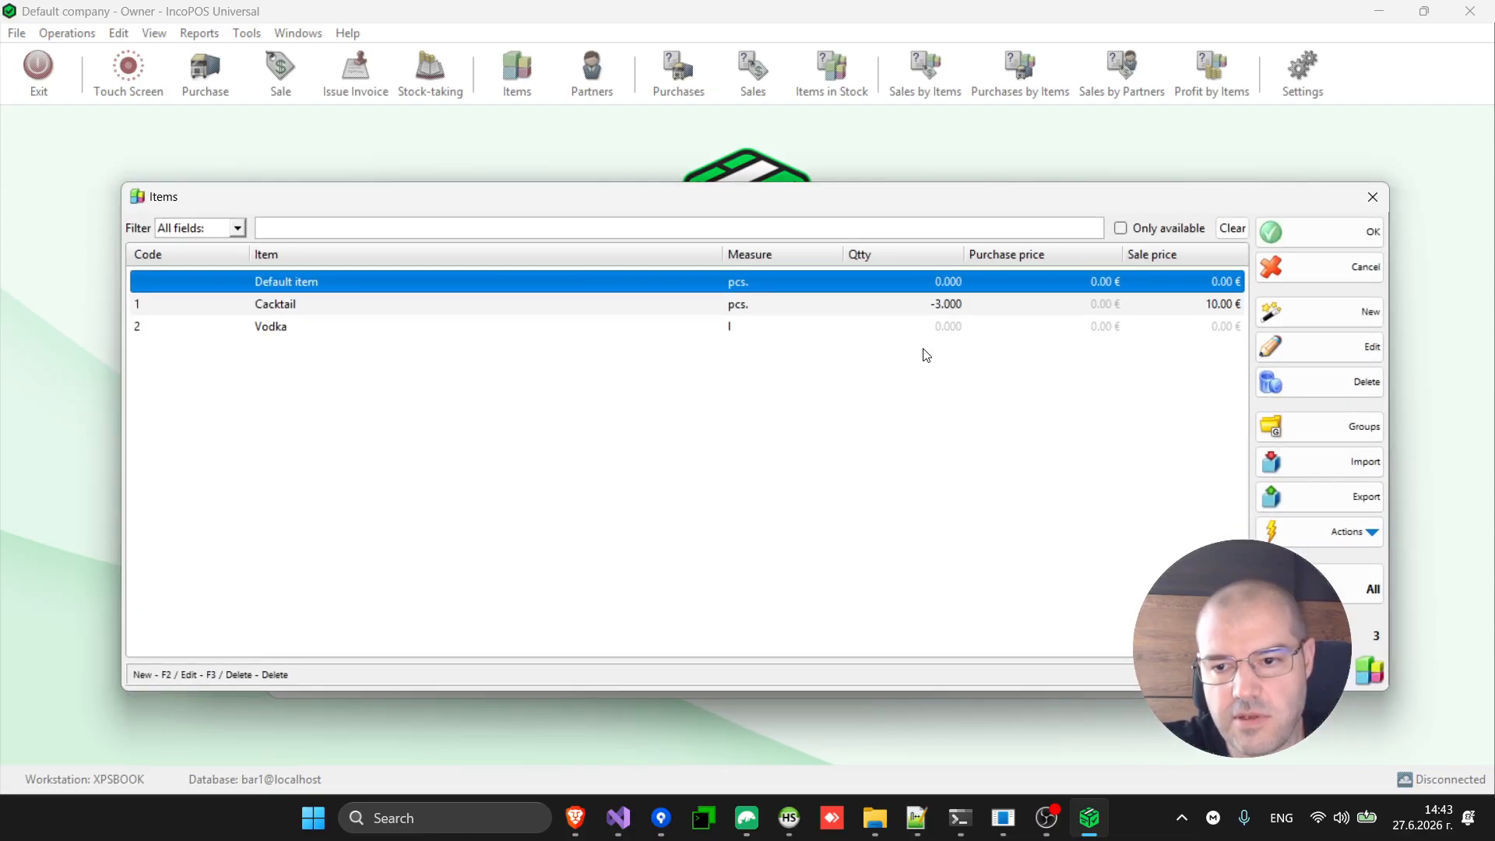
# Create and save a new item 'Coca cola' with measure l, receiving code 3.
pyautogui.click(1372, 325)
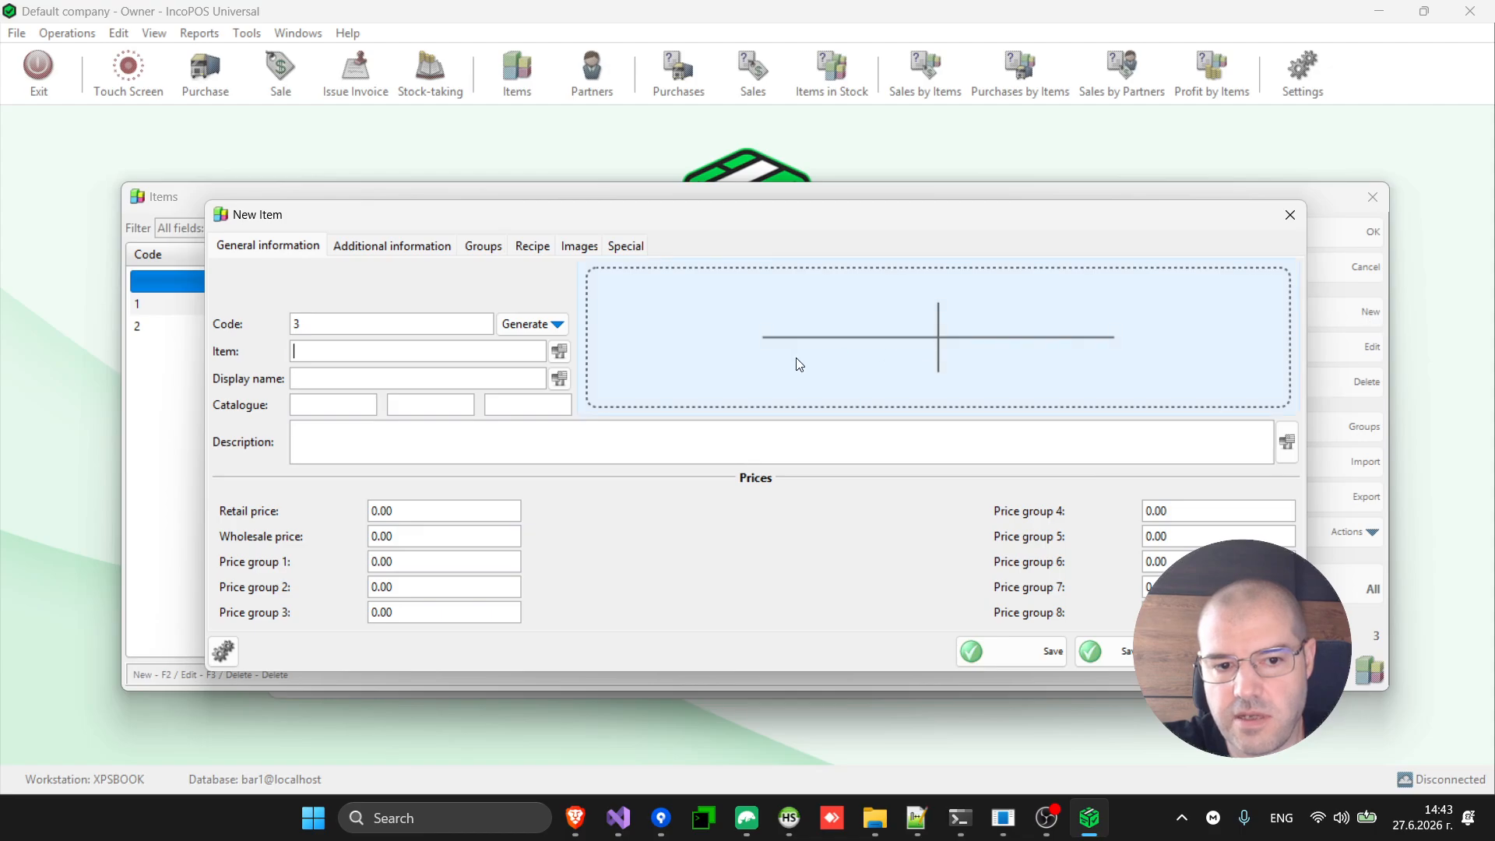
pyautogui.write('Coca')
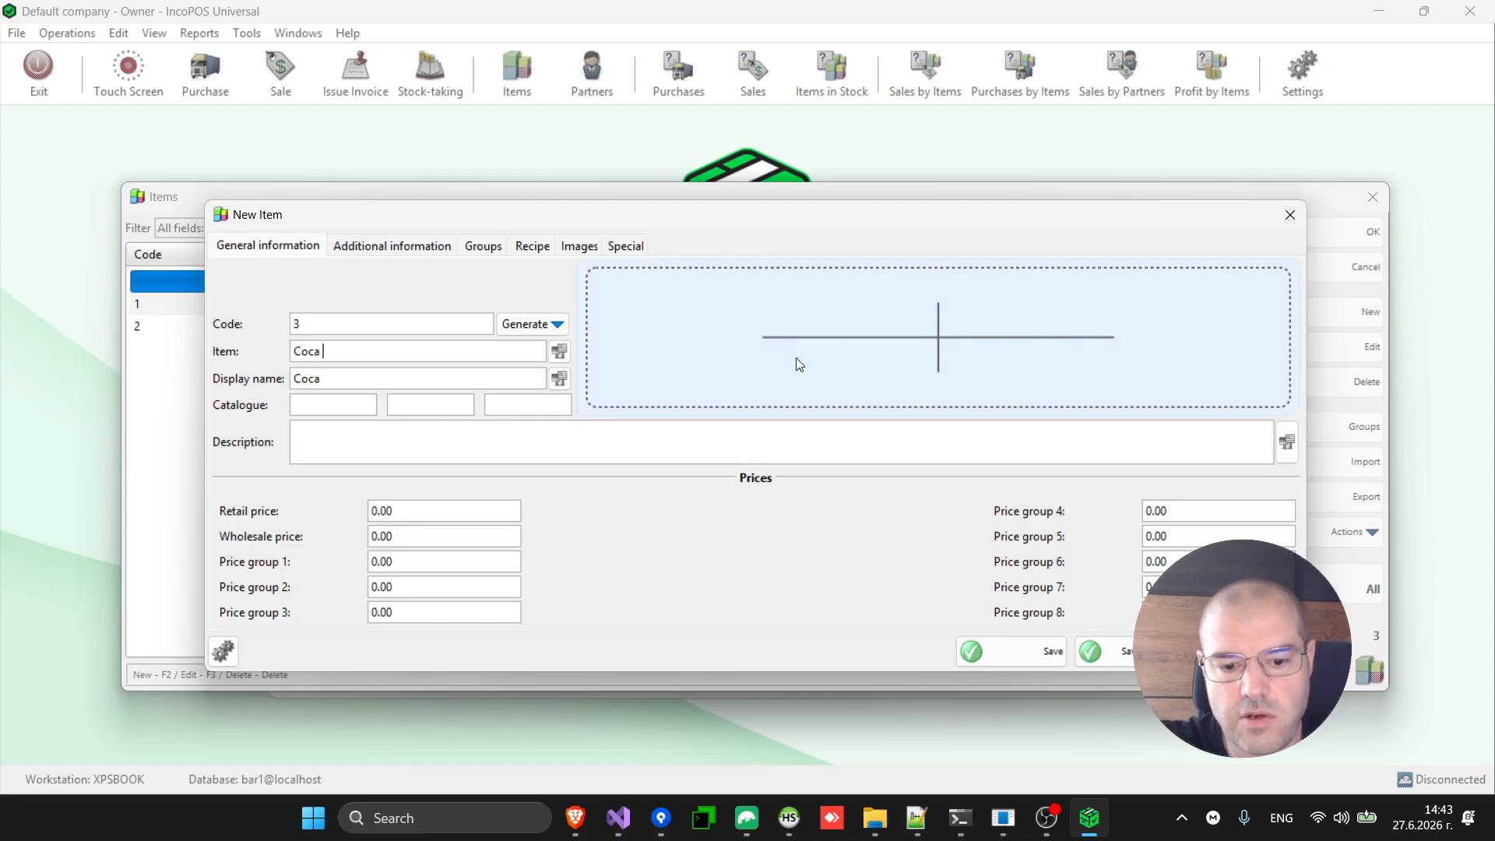
pyautogui.write(' cola')
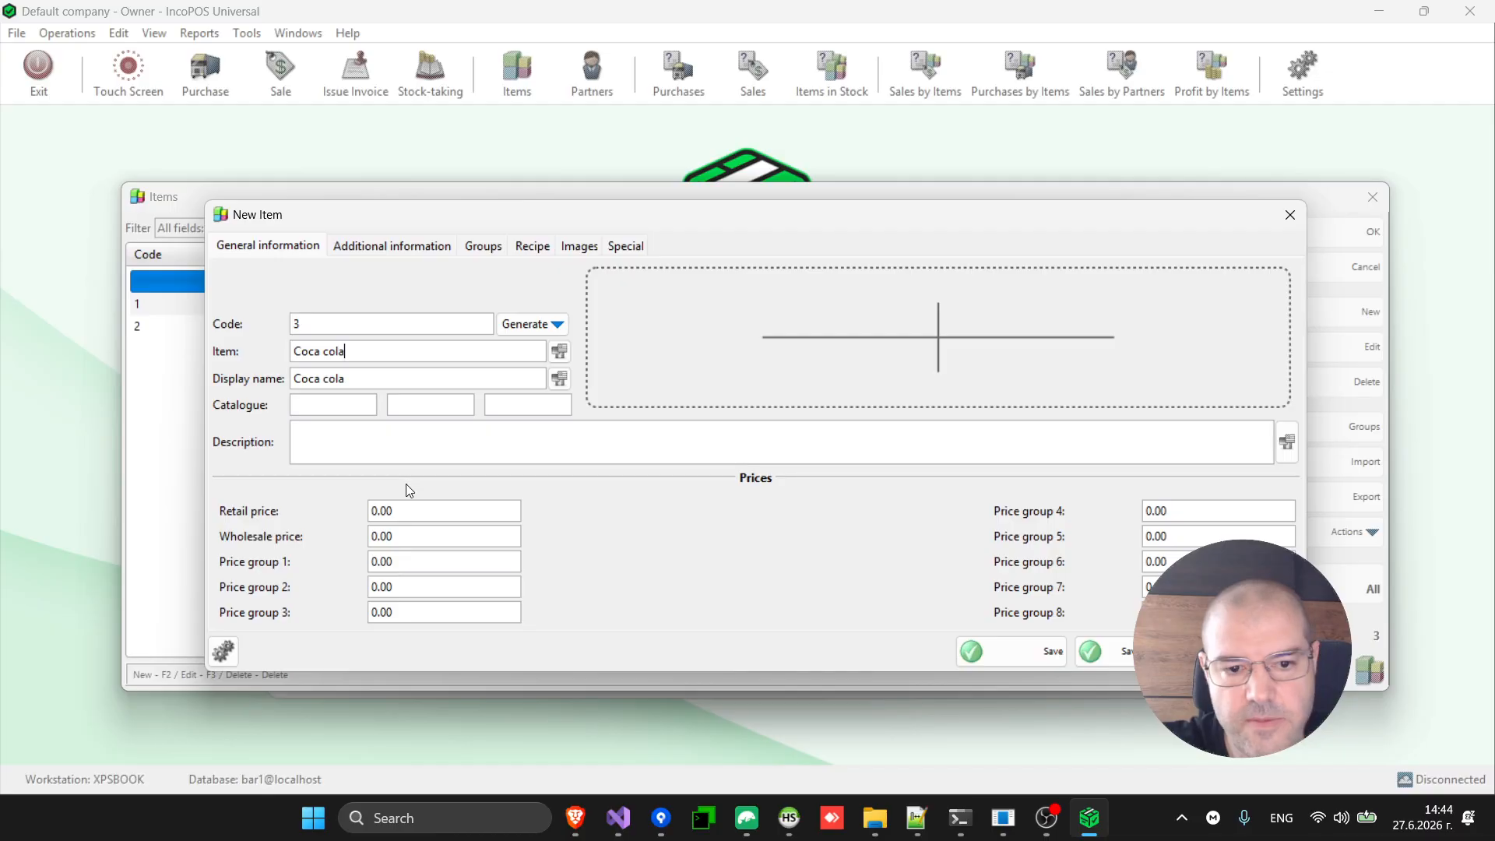
pyautogui.click(377, 248)
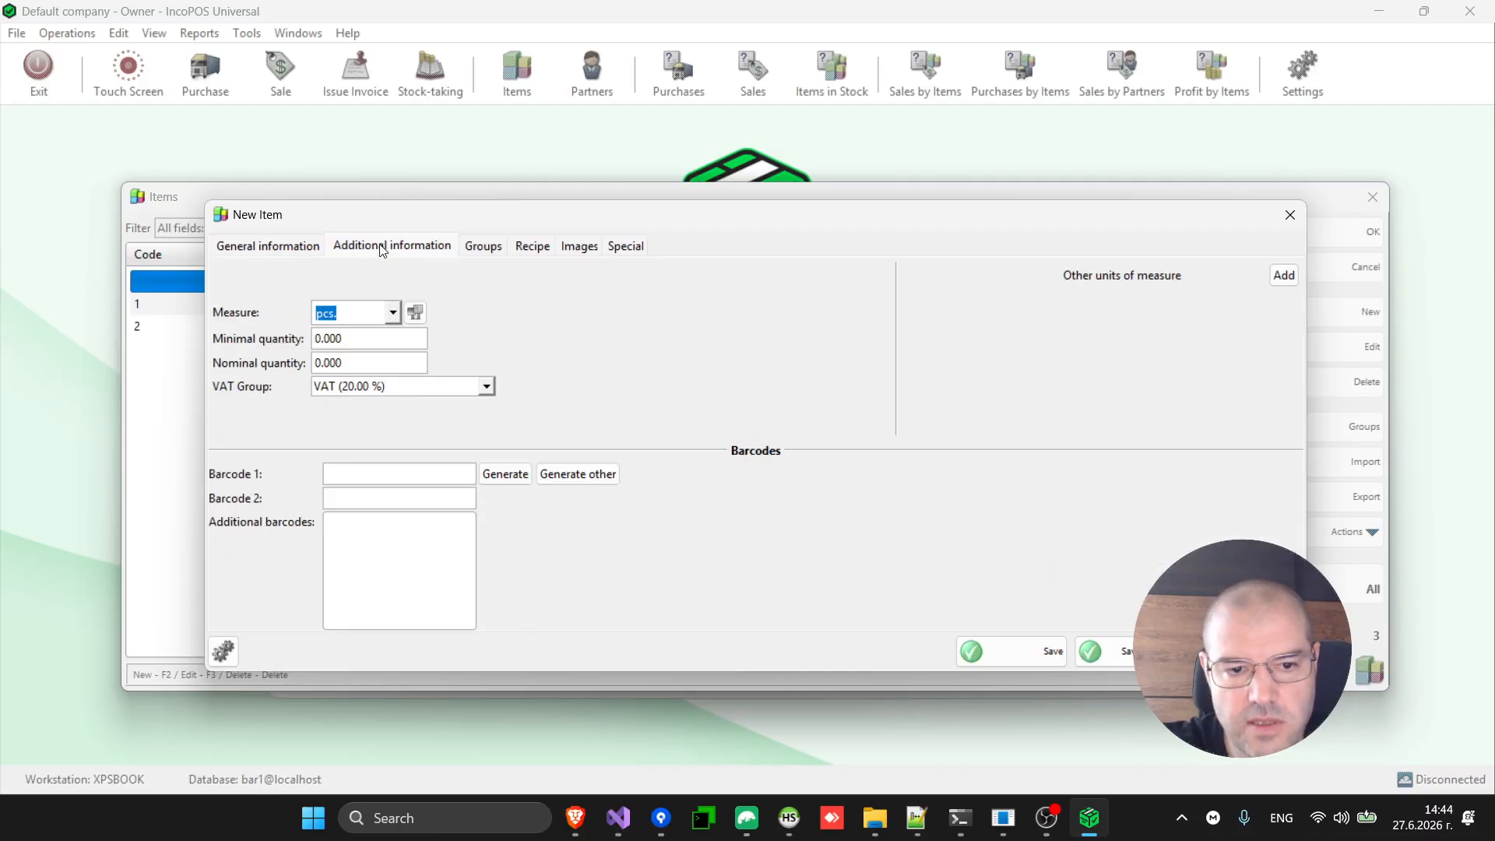
pyautogui.write('l')
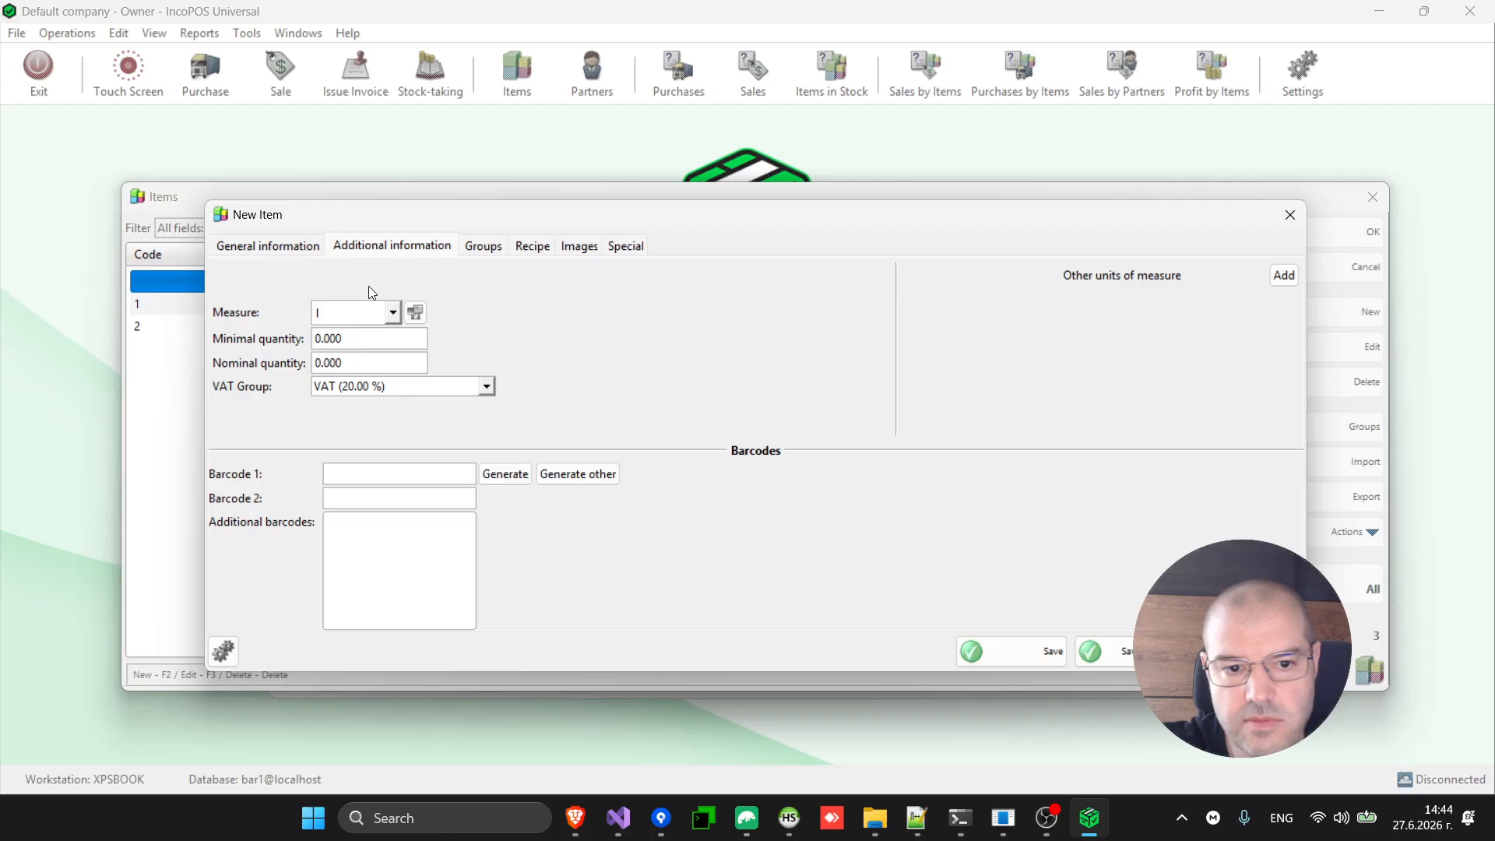
pyautogui.click(258, 255)
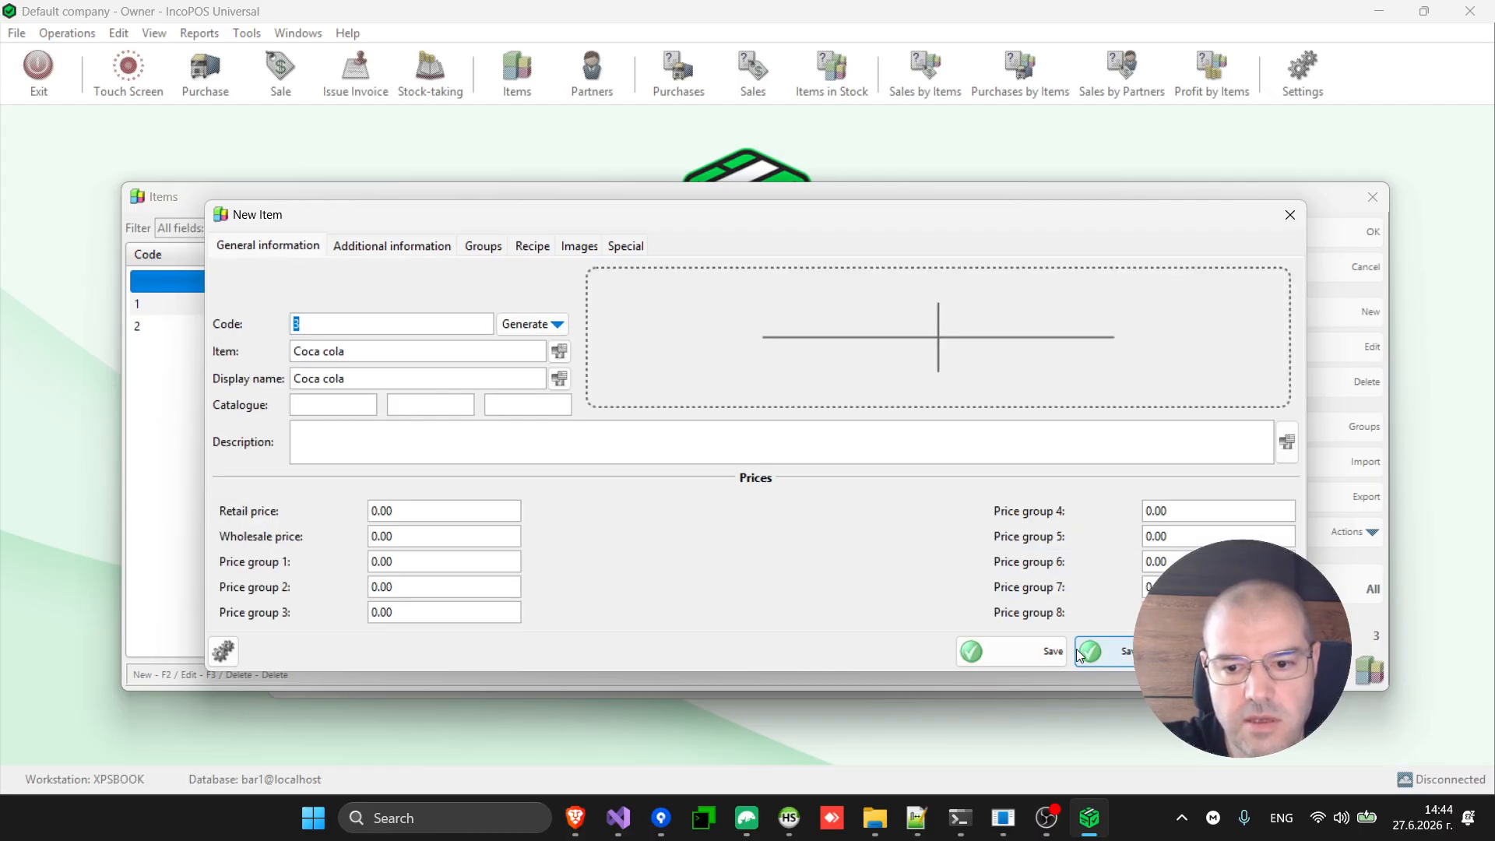
pyautogui.click(1035, 659)
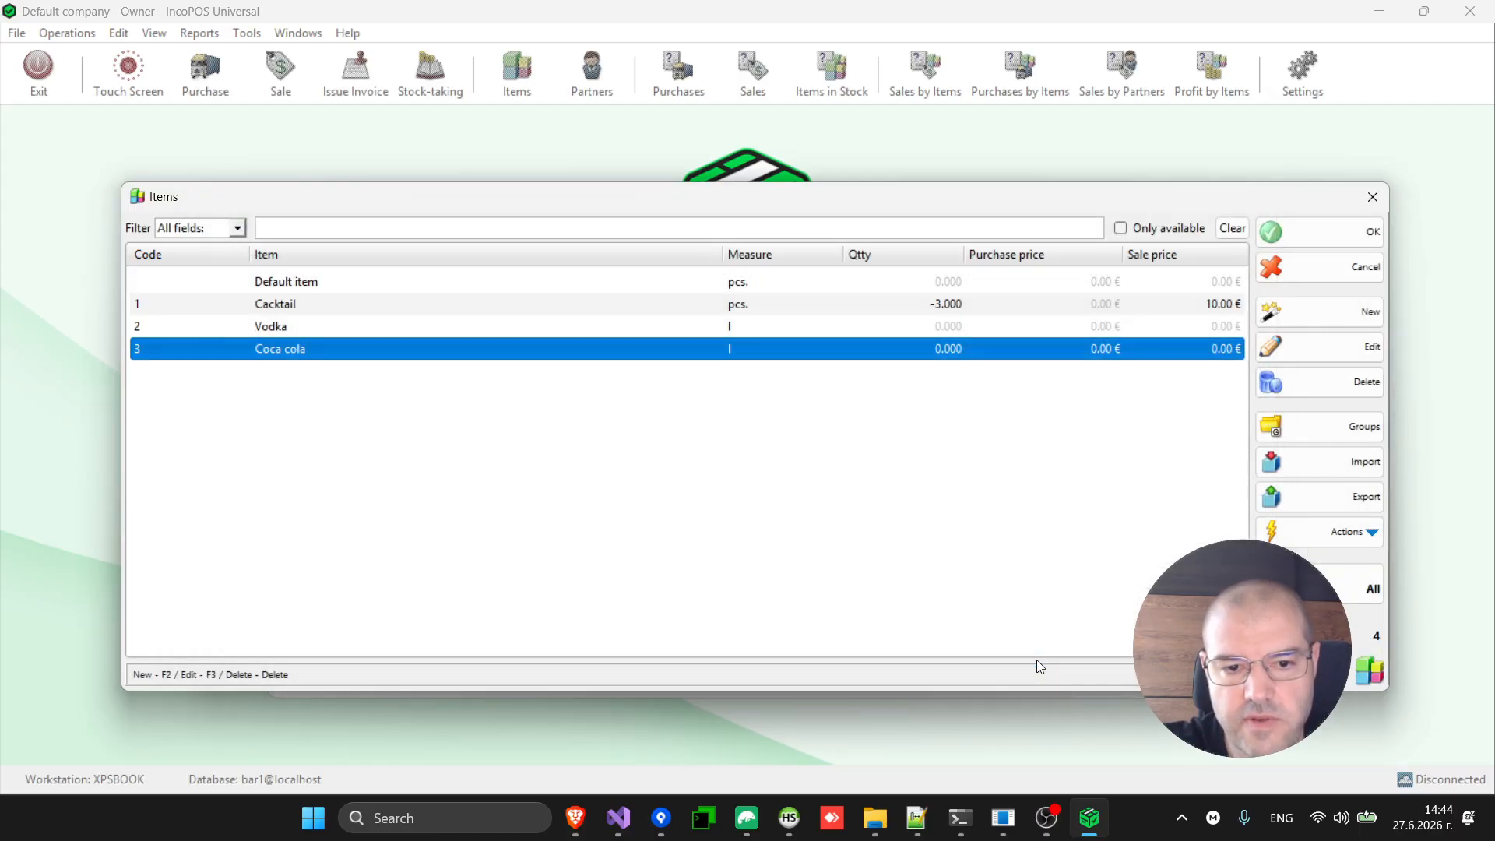
# Add Coca cola to Cacktail's recipe at 0,100 l and save the recipe.
pyautogui.doubleClick(921, 354)
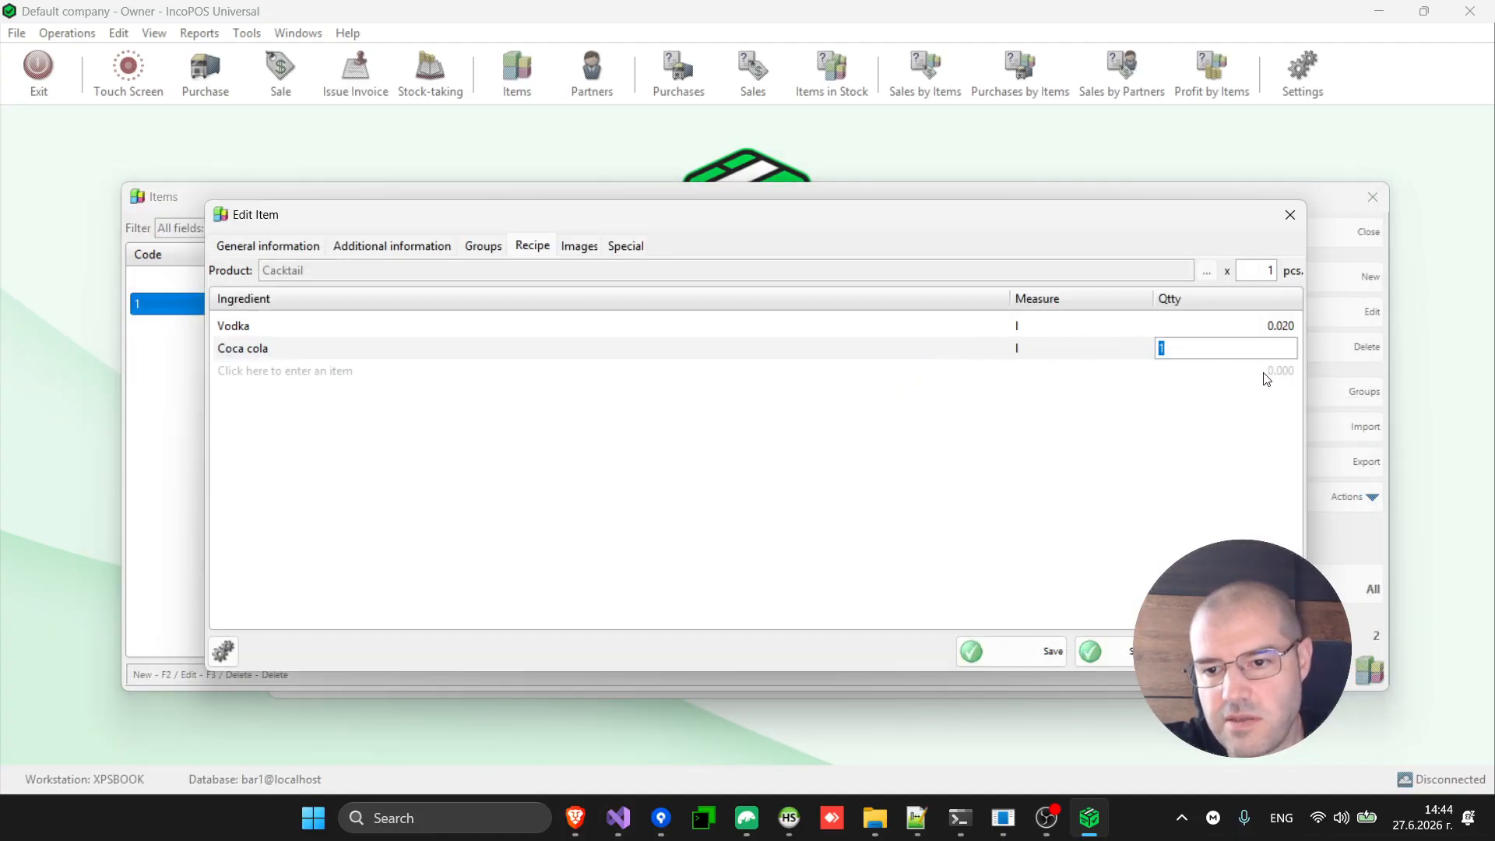
pyautogui.write('0,')
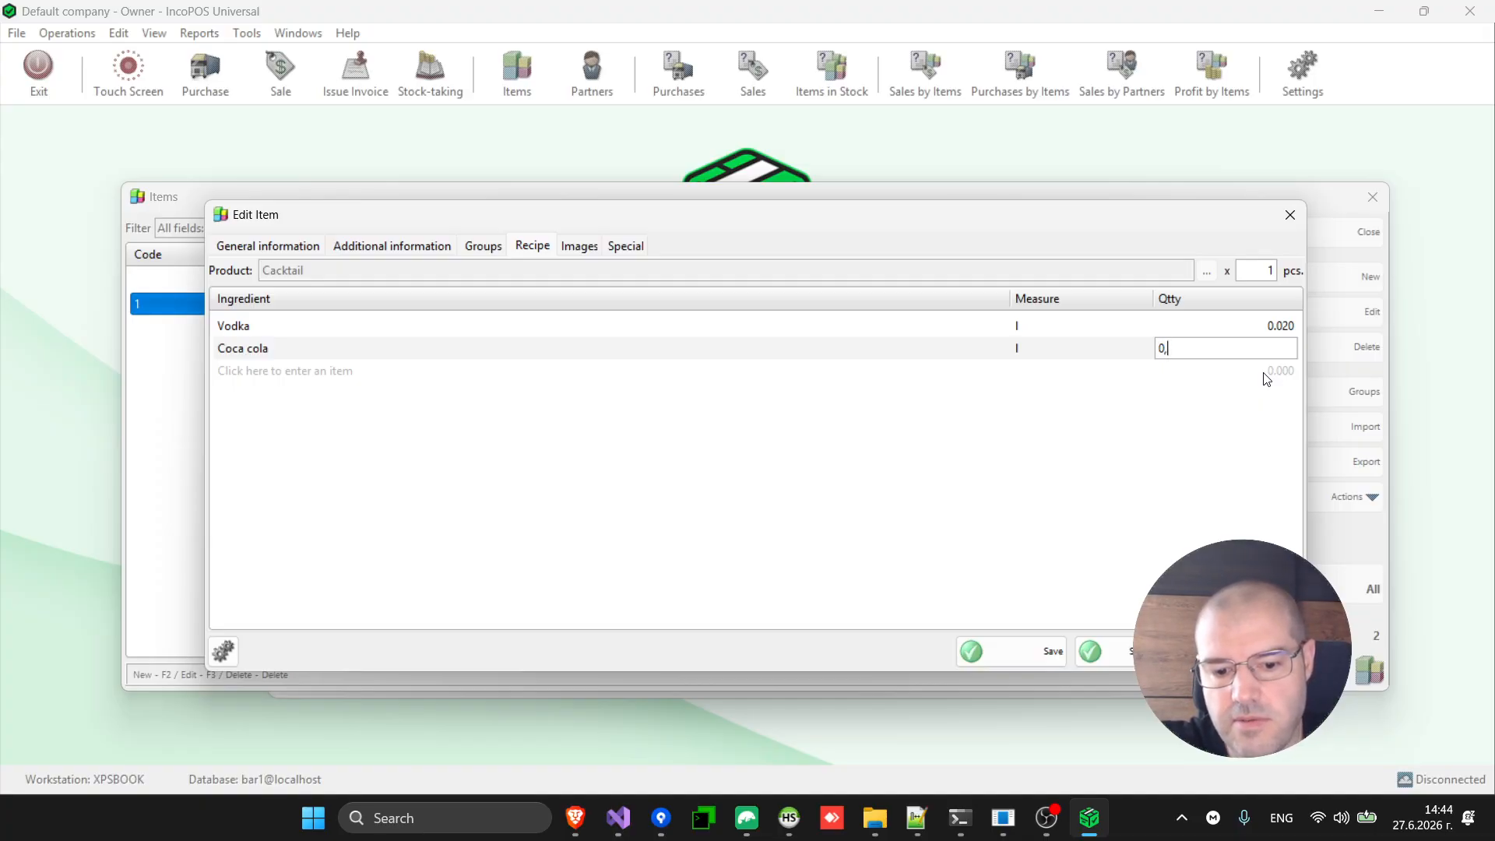
pyautogui.write('100')
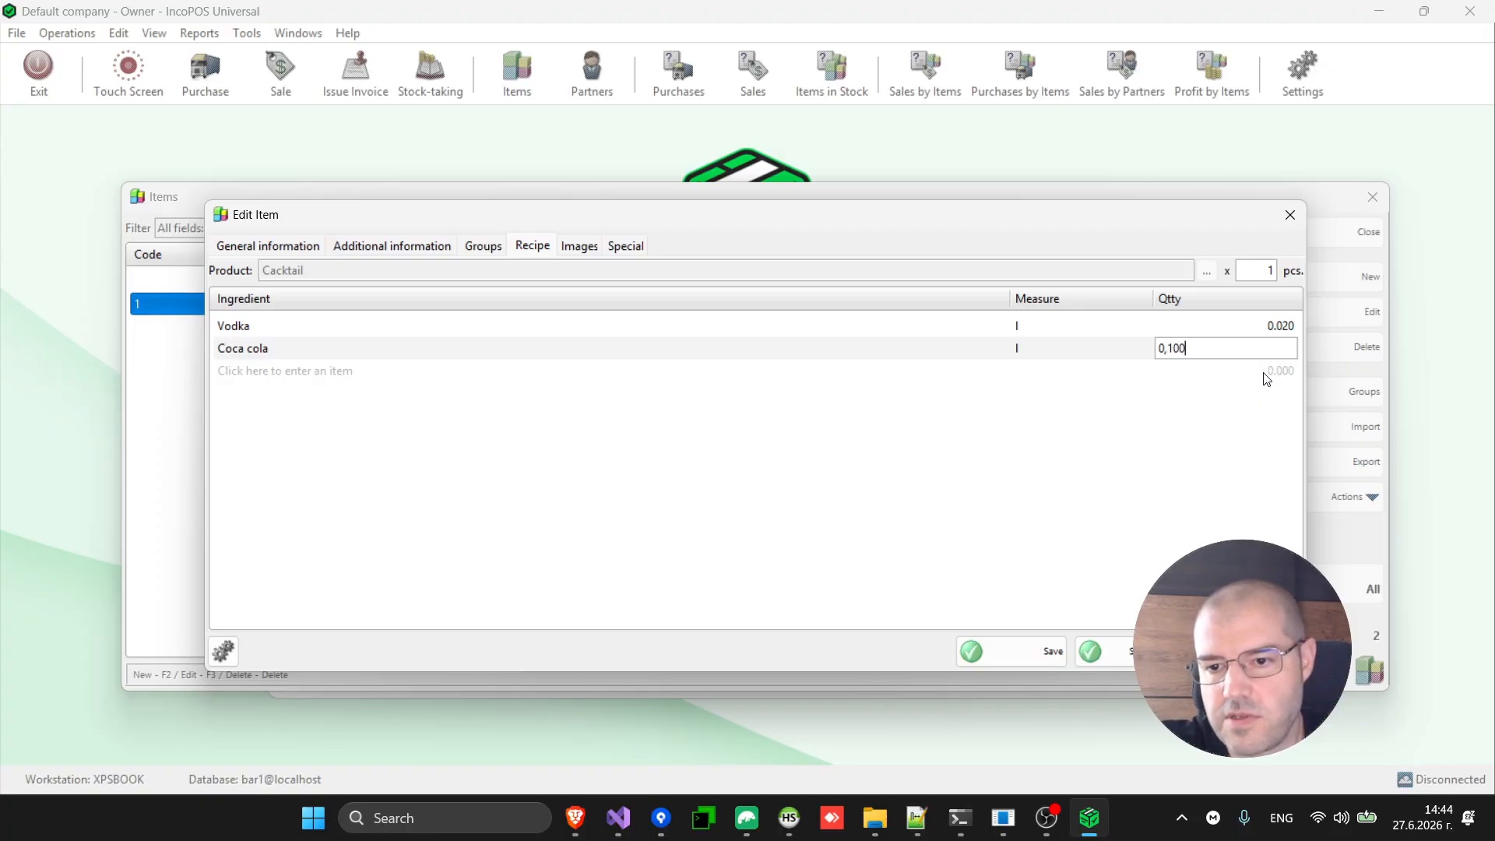
pyautogui.press('Return')
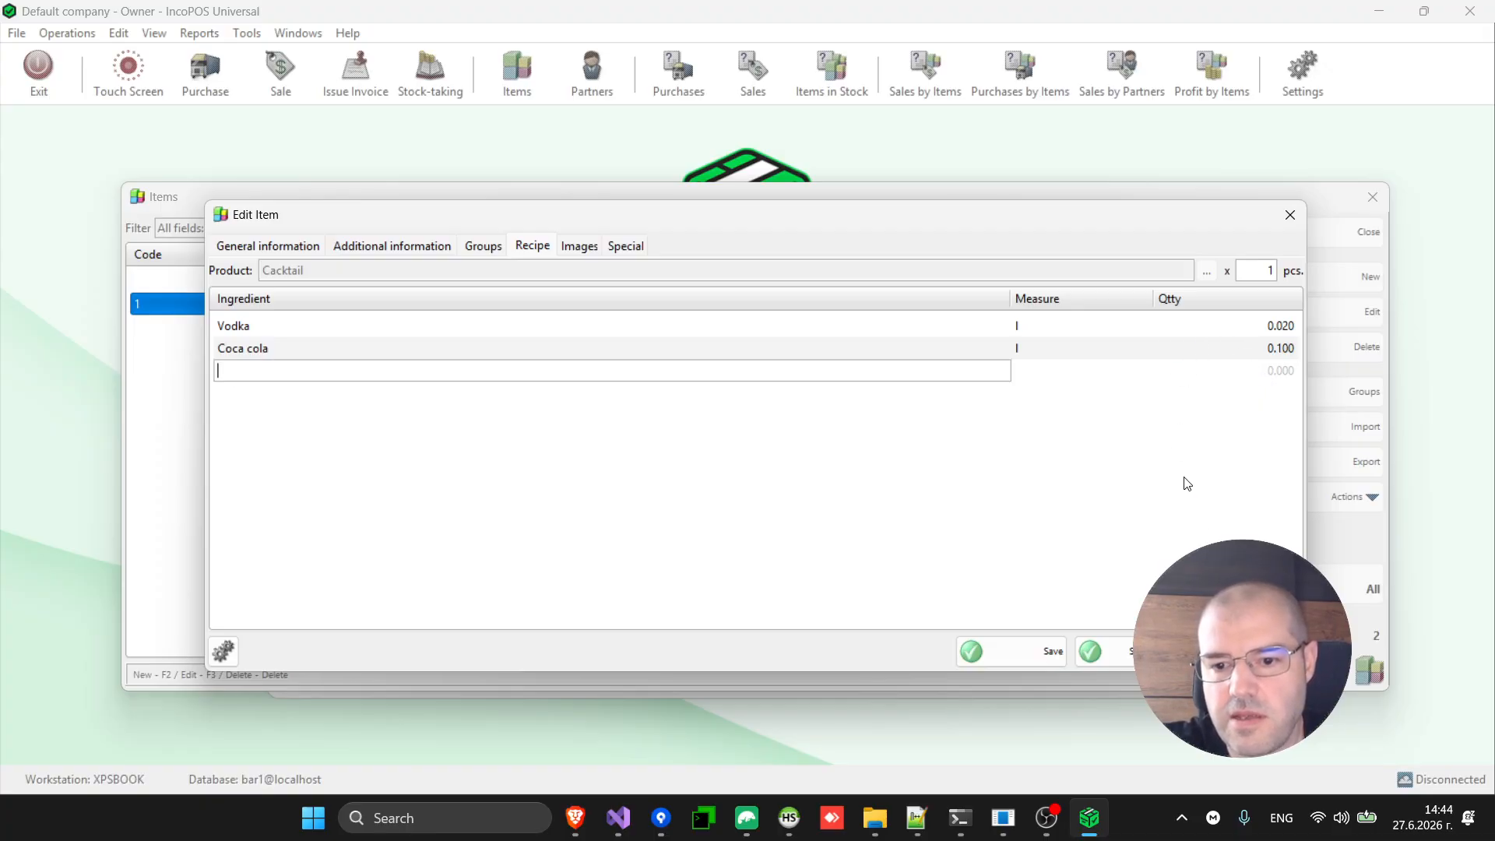
pyautogui.click(1039, 660)
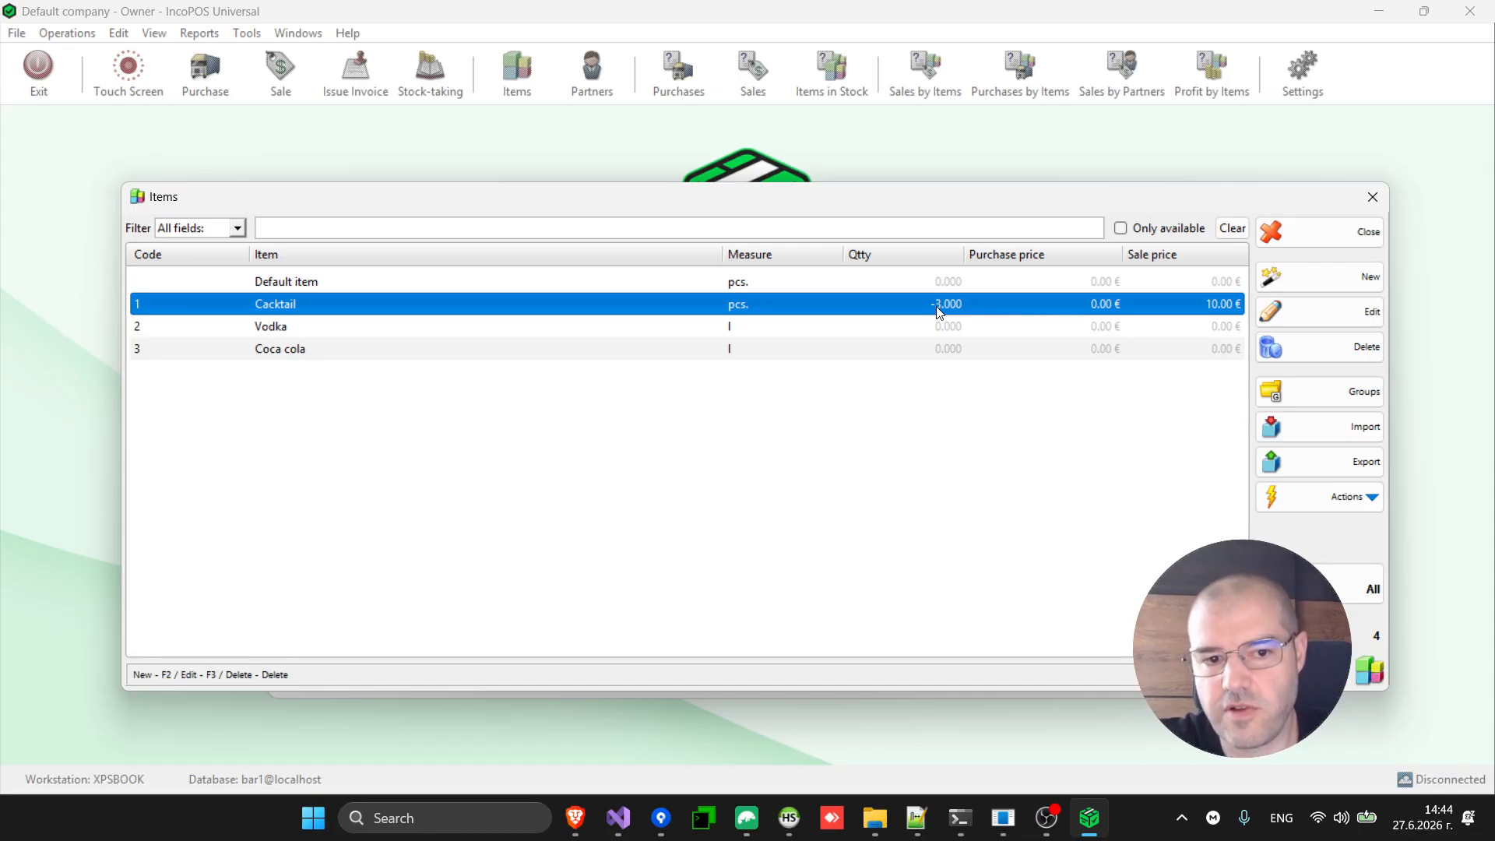
# Select the Vodka and Coca cola items together, then close the Items window.
pyautogui.click(432, 333)
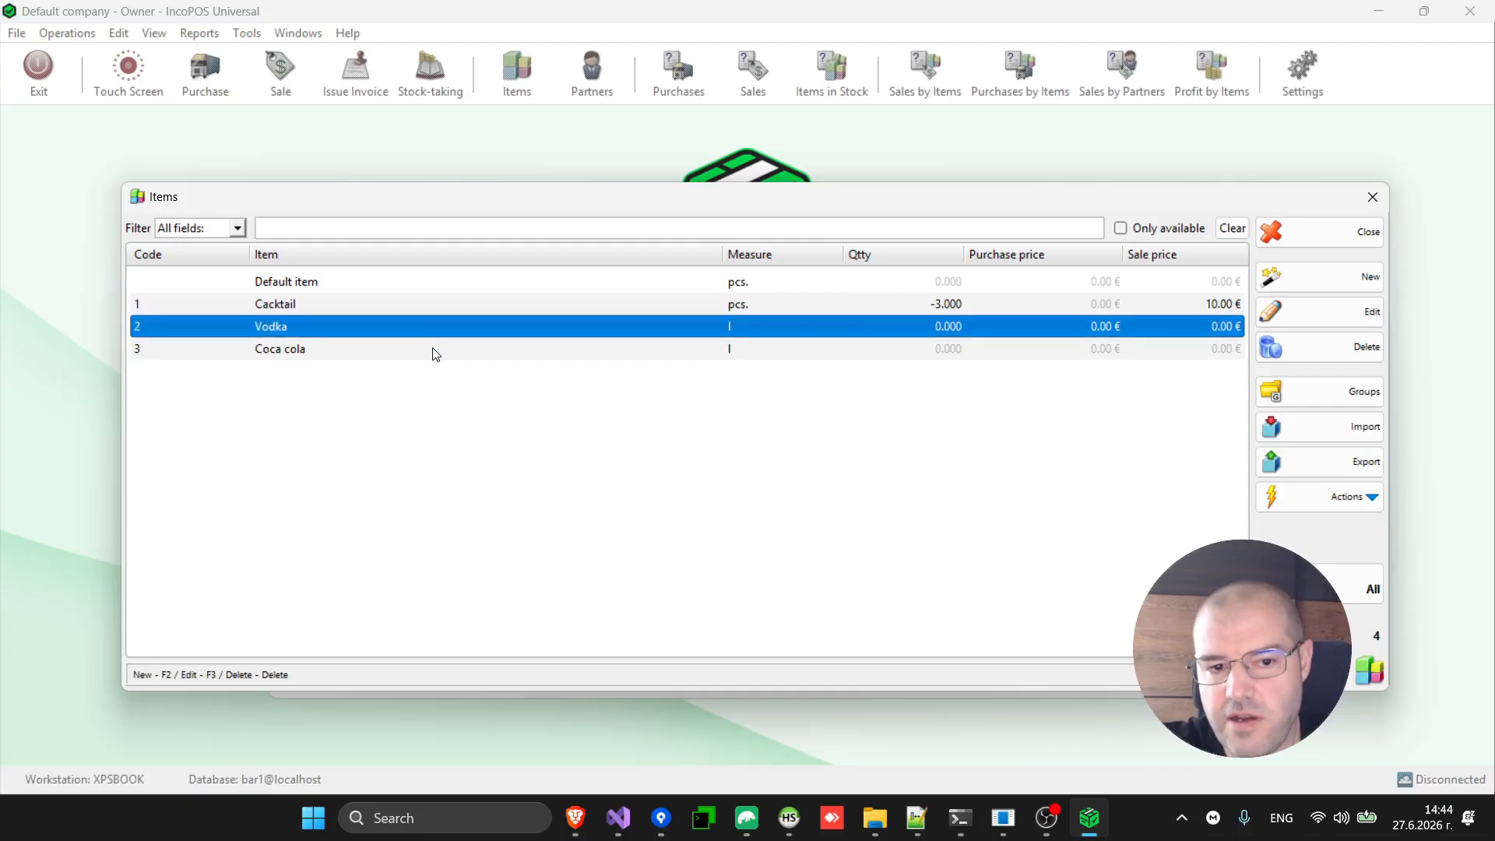
pyautogui.click(434, 352)
pyautogui.hotkey('shift', 'Up')
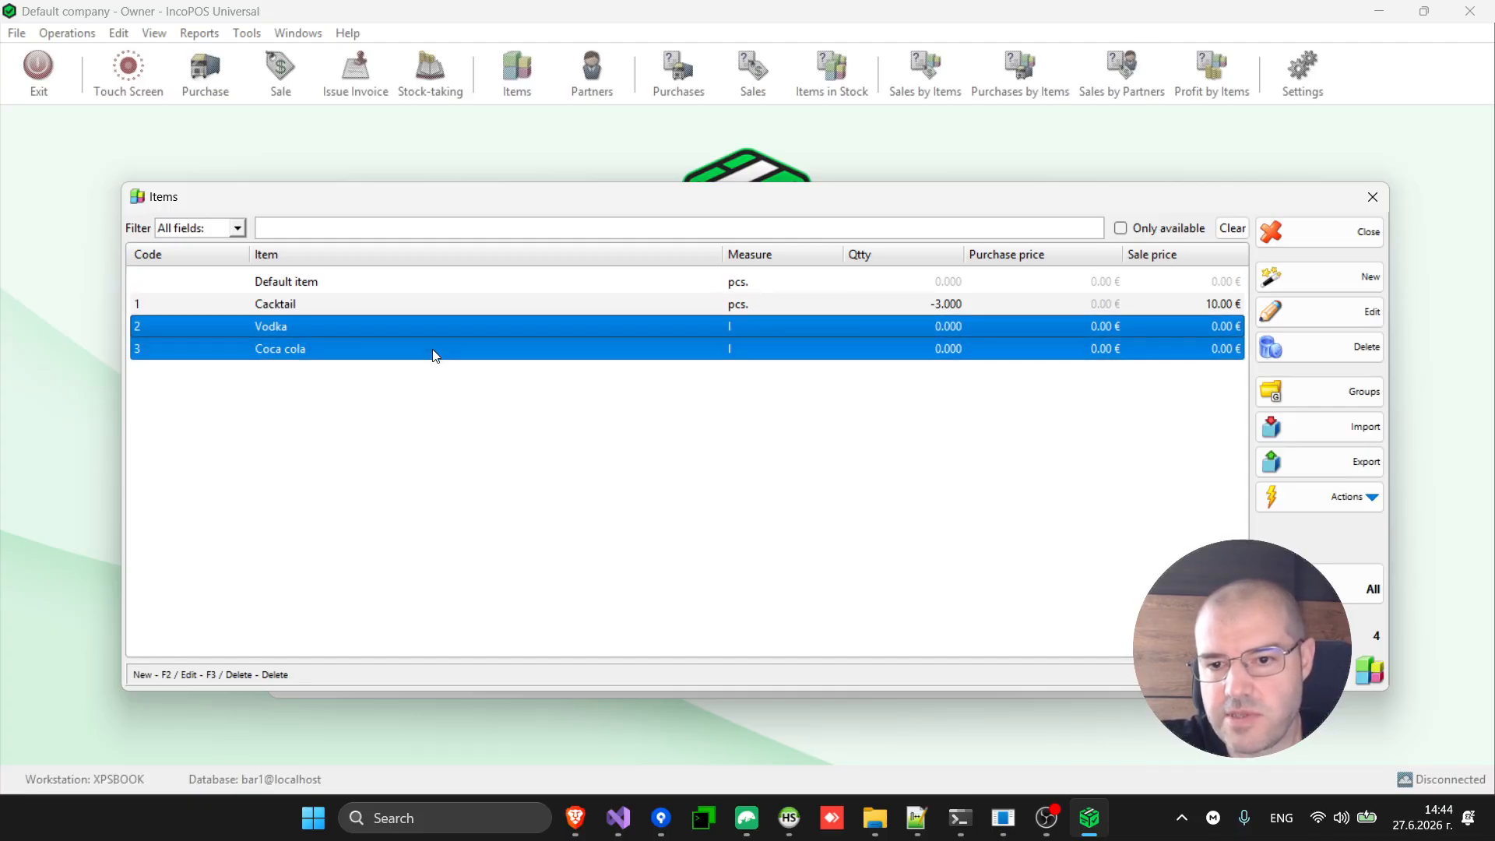
pyautogui.press('Escape')
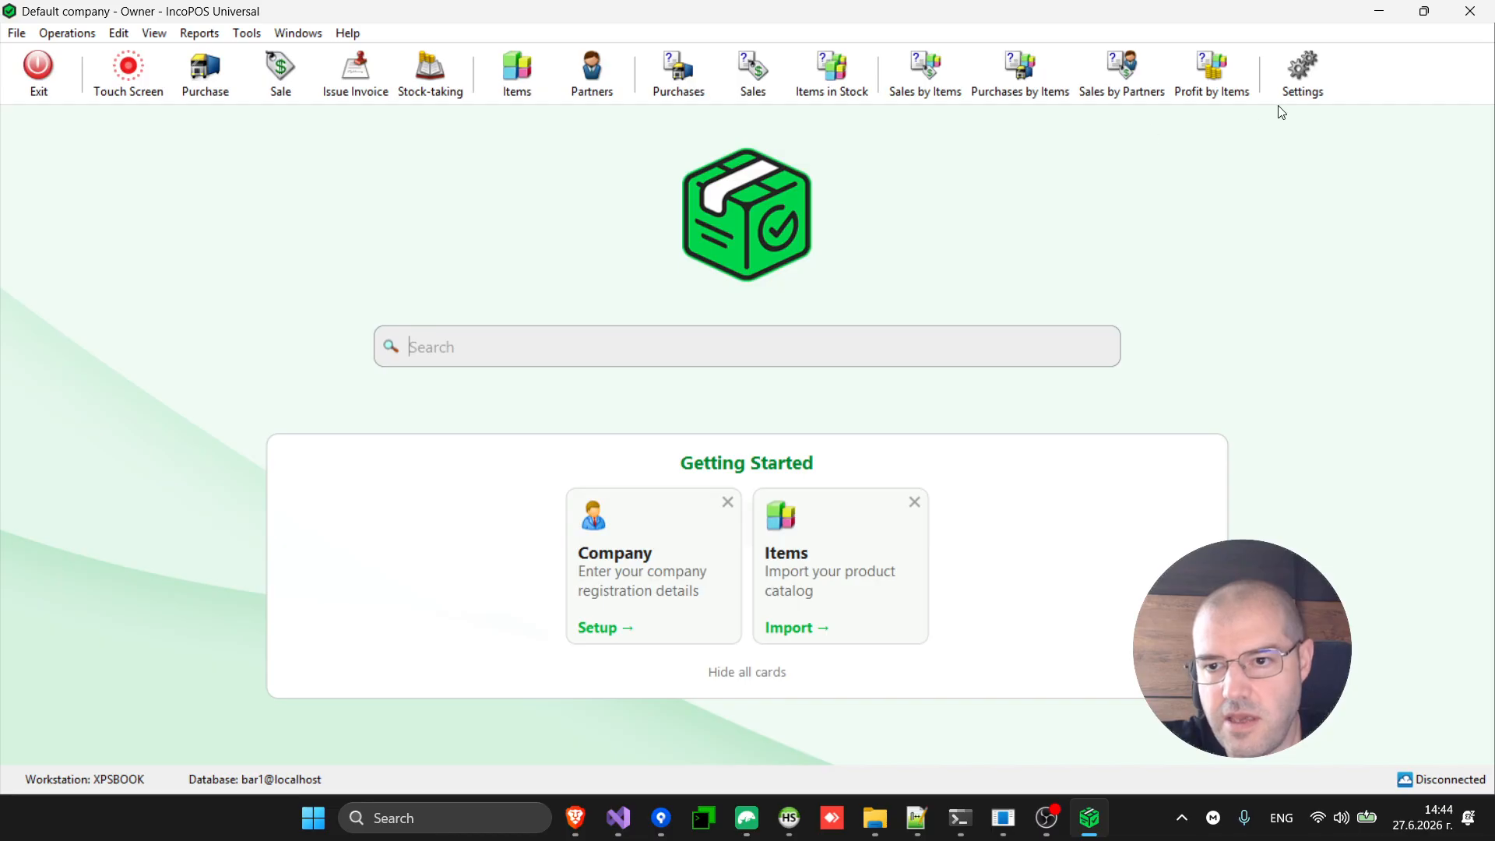
# Search settings for 'auto pro', enable Auto production, and save the settings.
pyautogui.click(1309, 73)
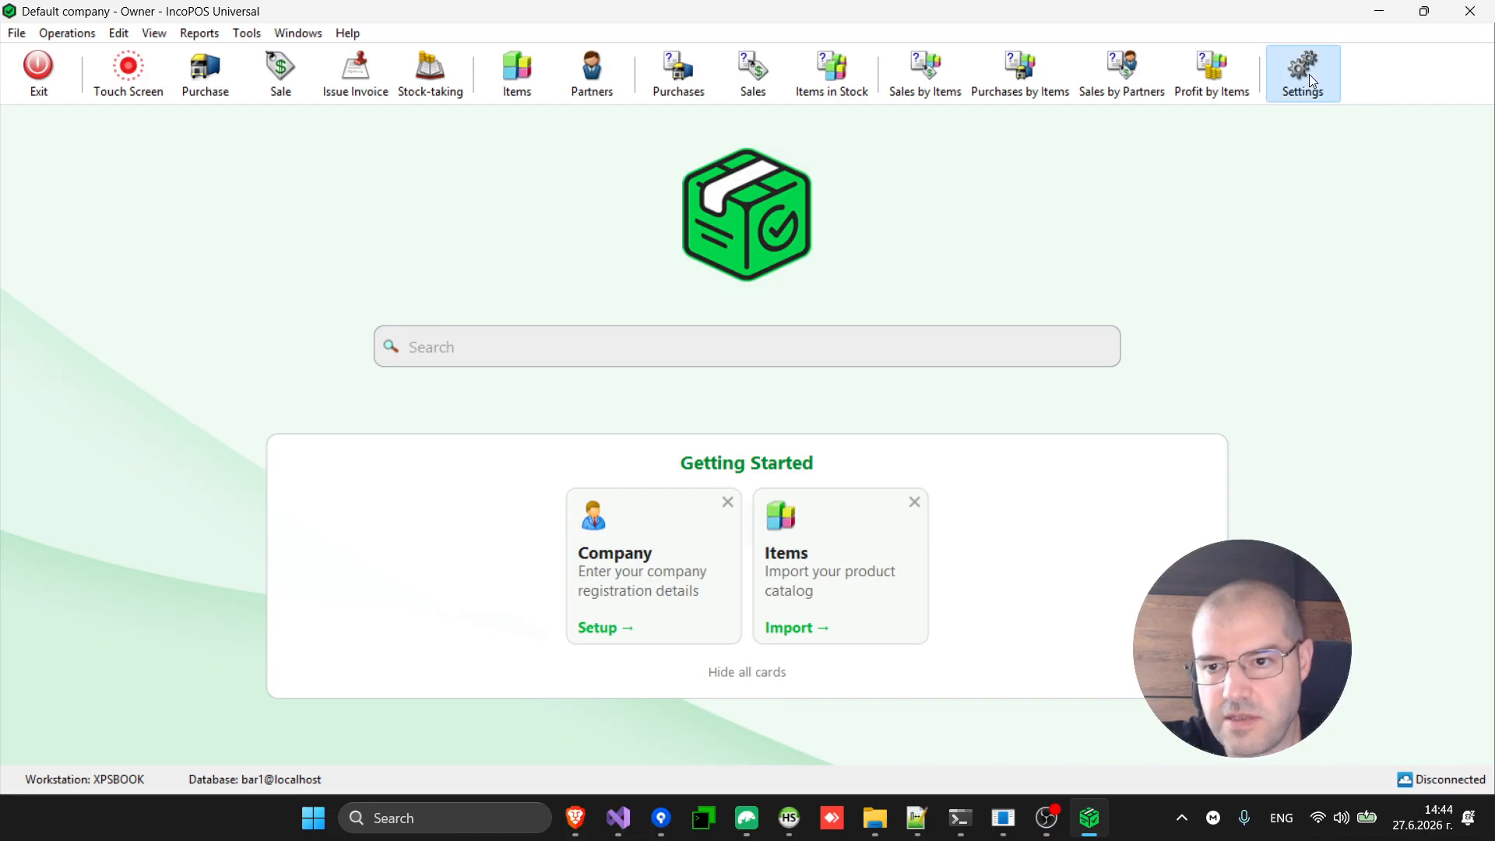
pyautogui.click(330, 147)
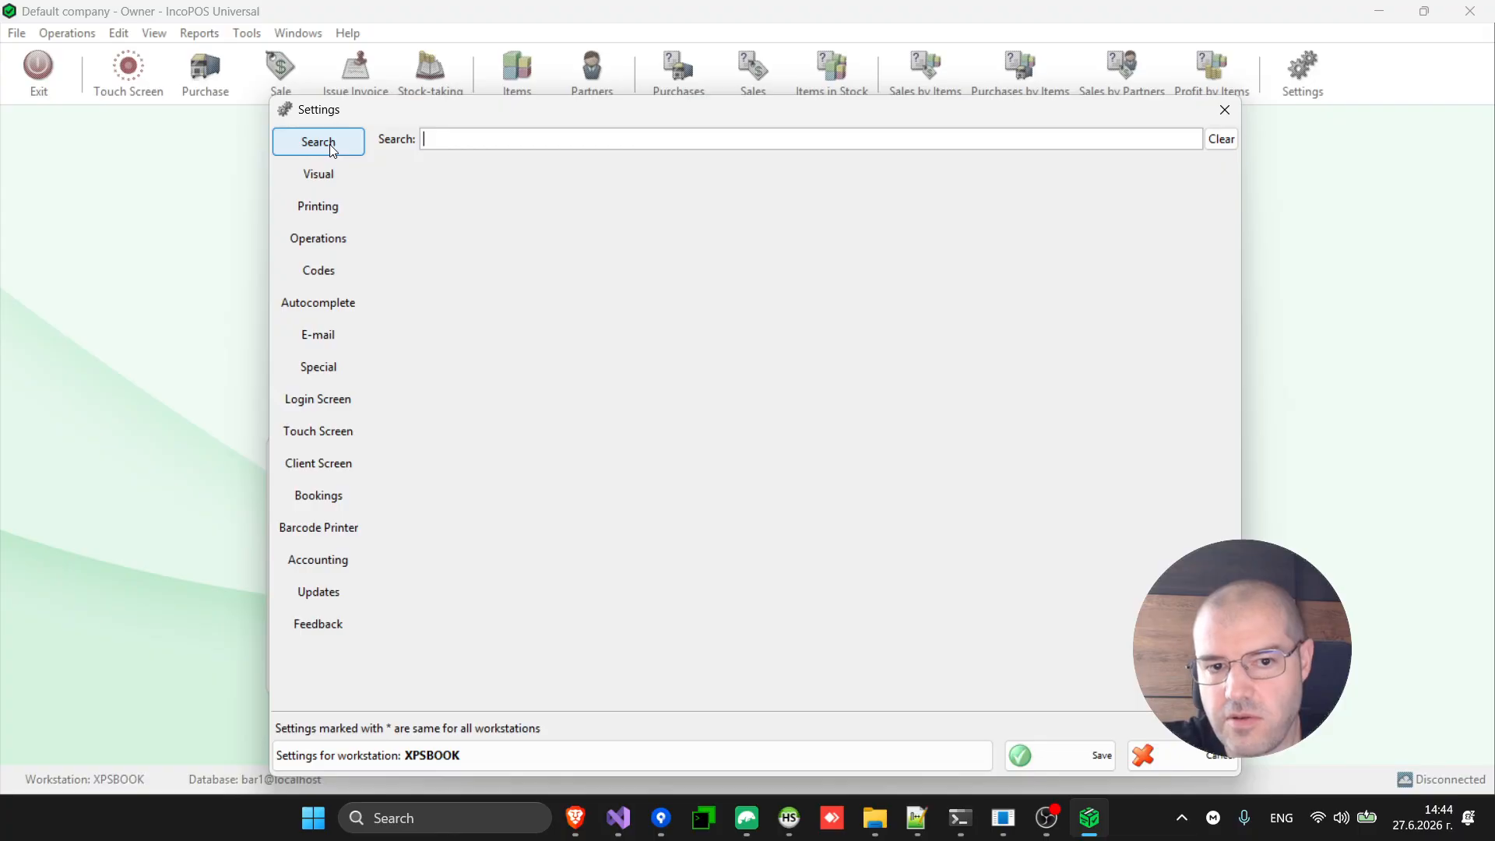
pyautogui.write('auto')
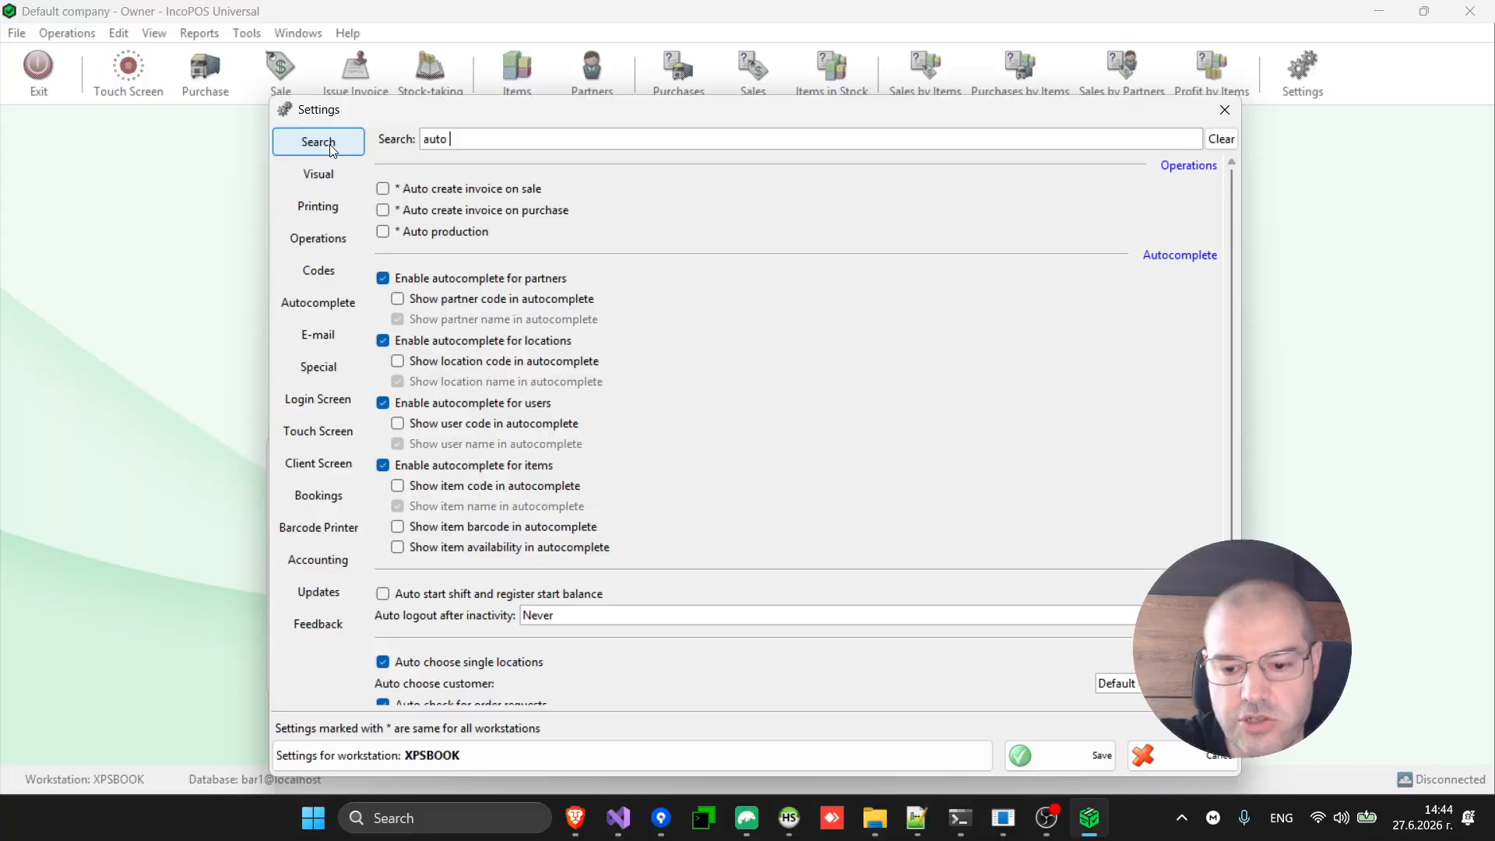
pyautogui.write(' pro')
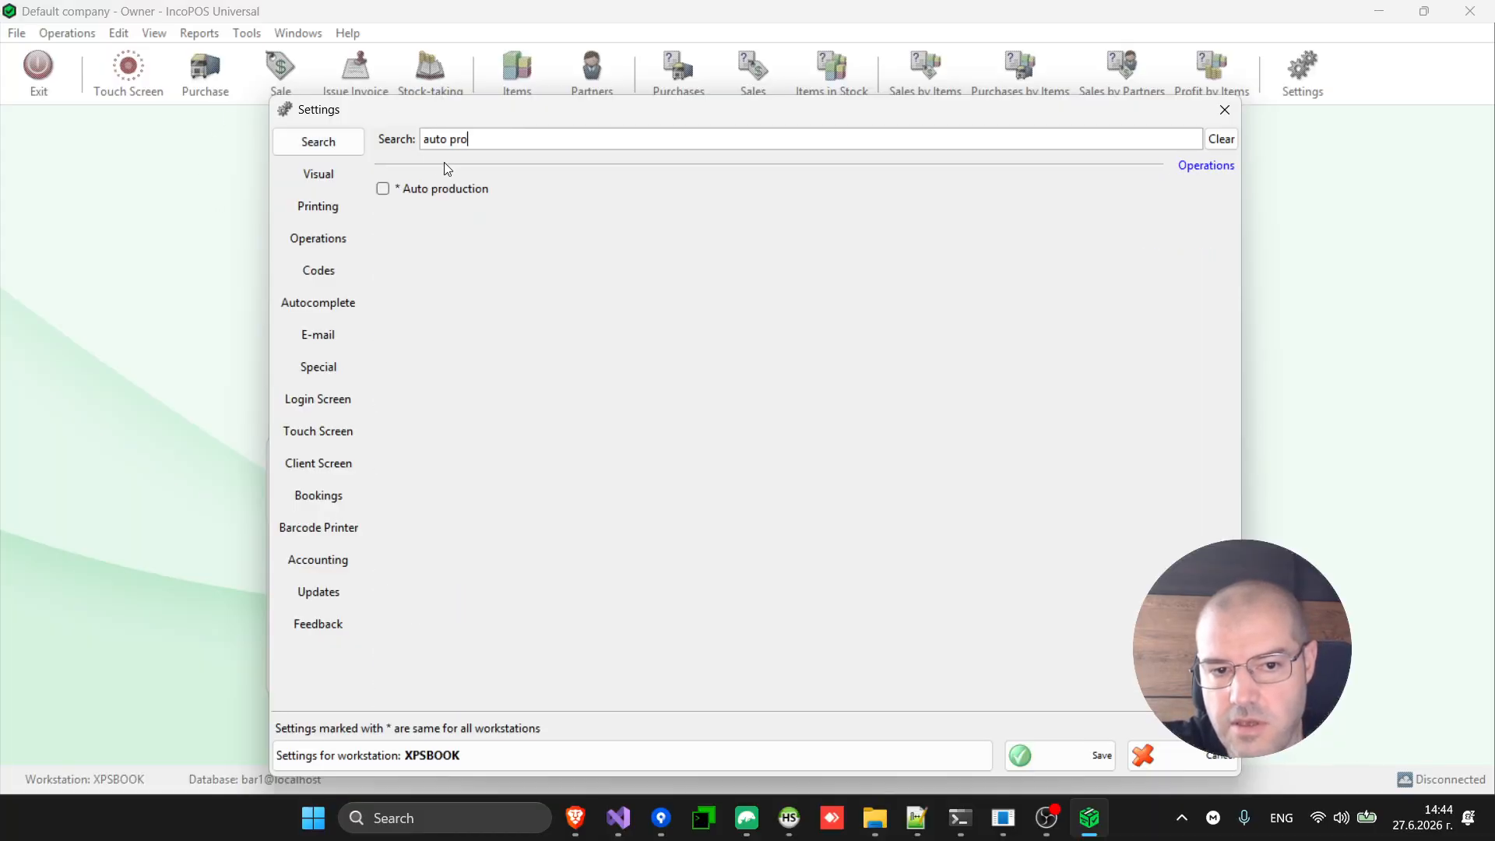
pyautogui.click(460, 189)
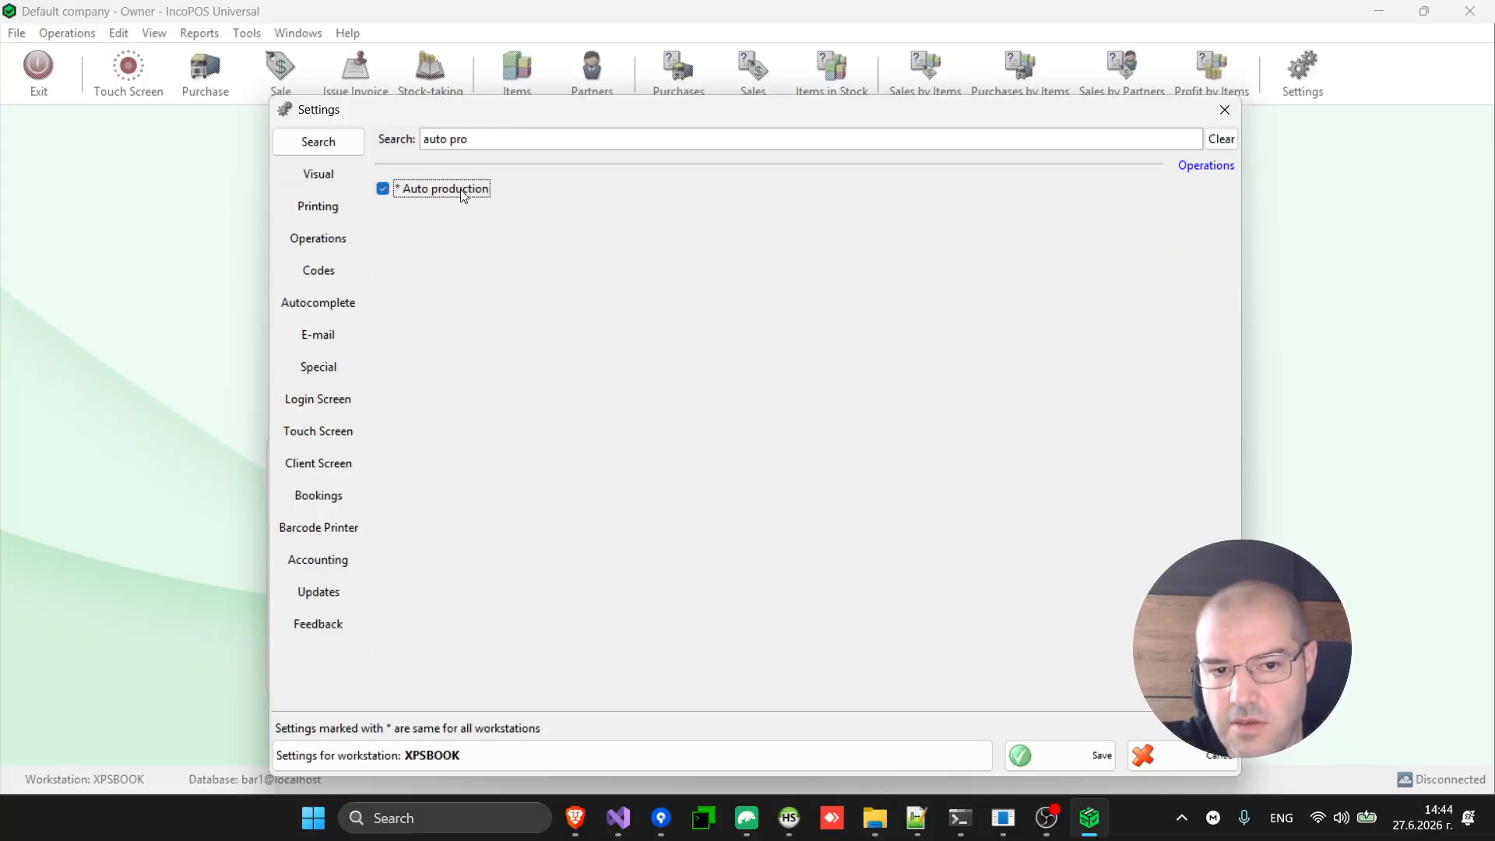
pyautogui.click(1082, 767)
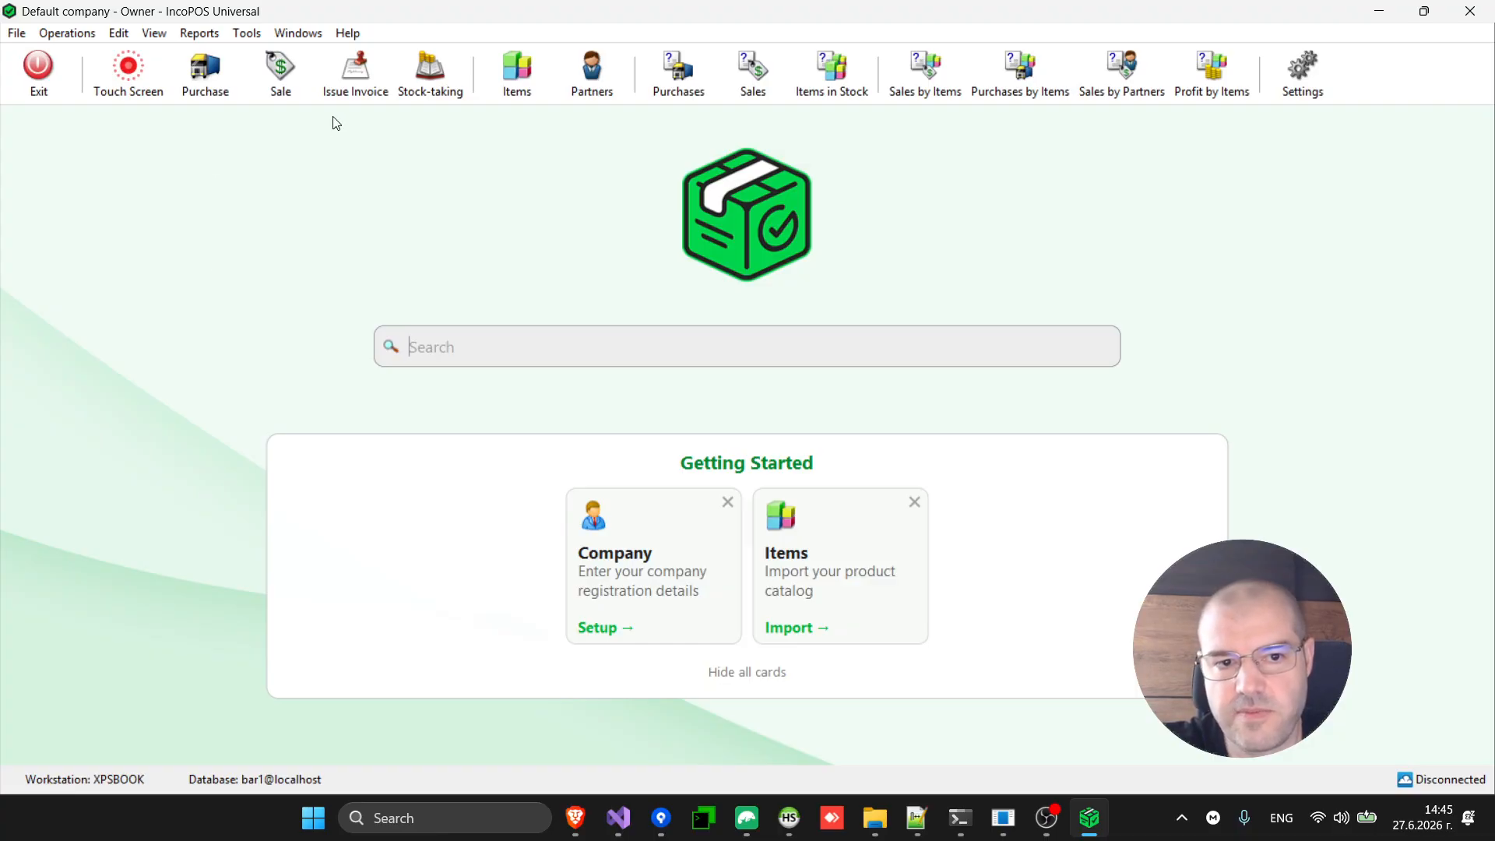
# Sell one Cacktail to Table 6 for 10.00 € in cash and return to the start page.
pyautogui.click(142, 79)
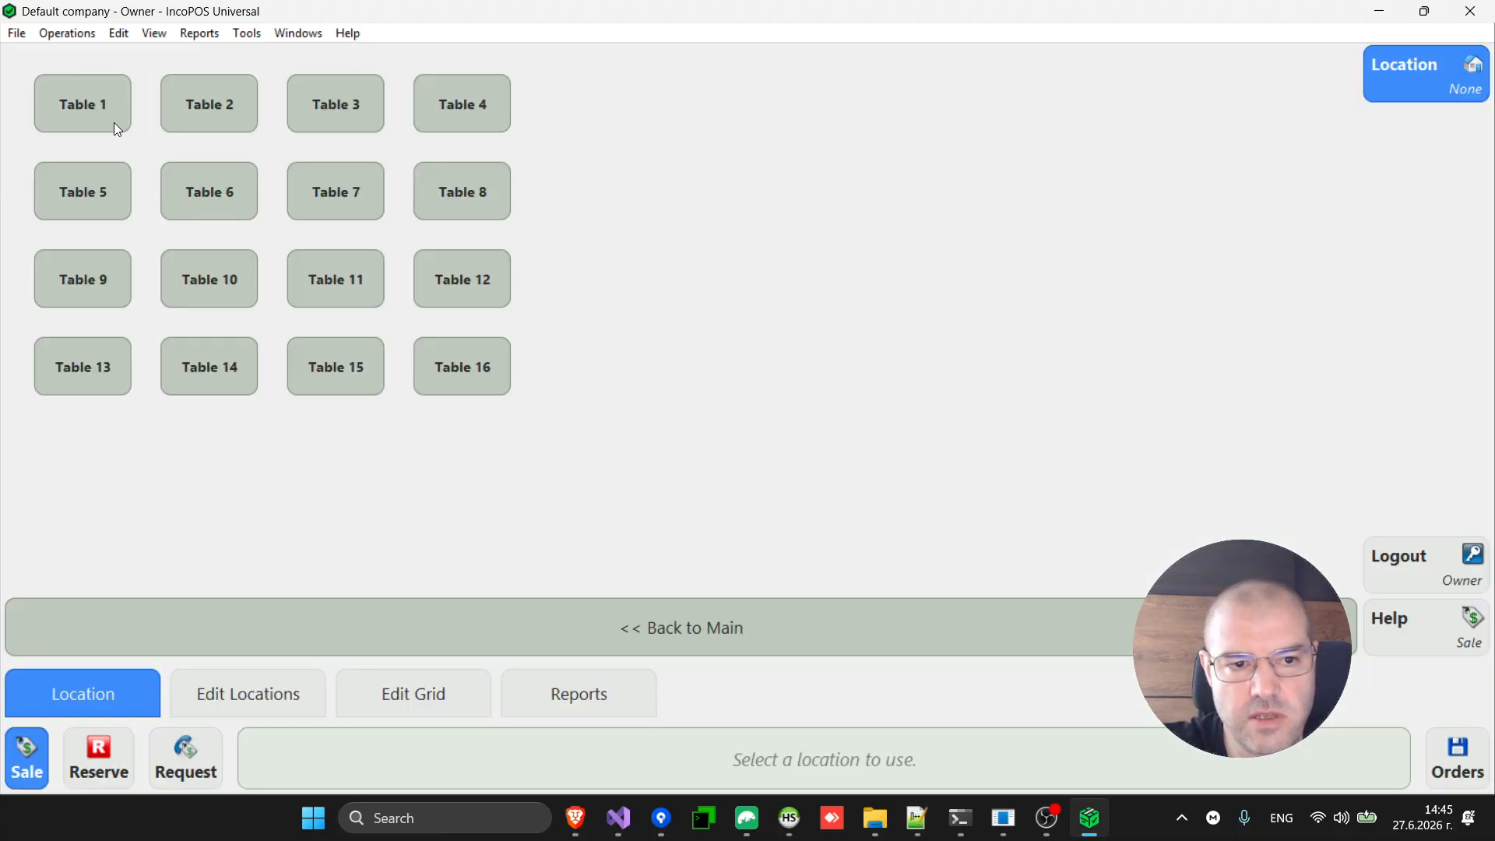
pyautogui.click(232, 214)
pyautogui.click(545, 143)
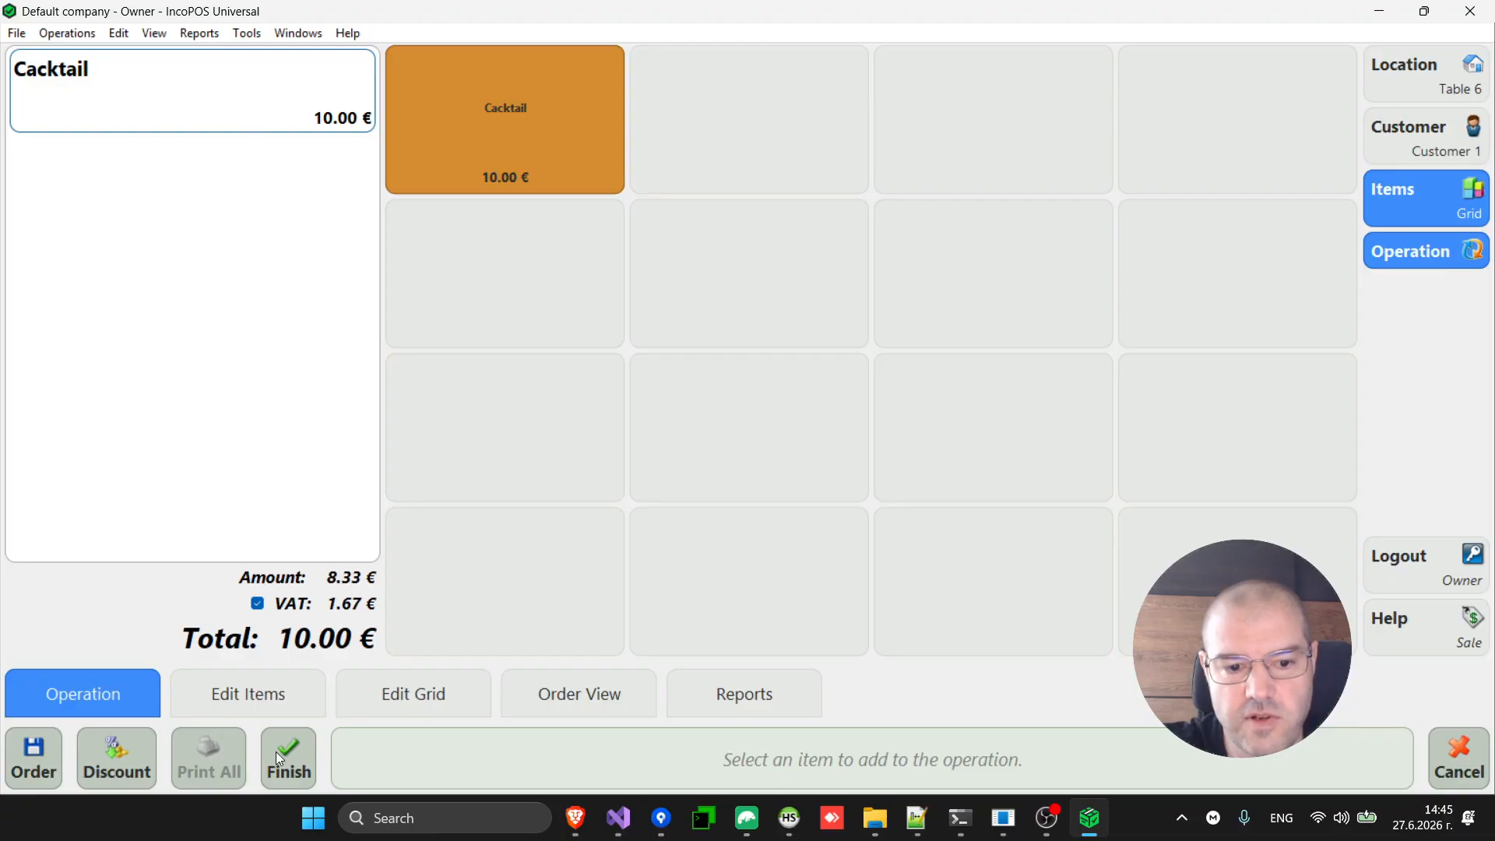
pyautogui.click(293, 764)
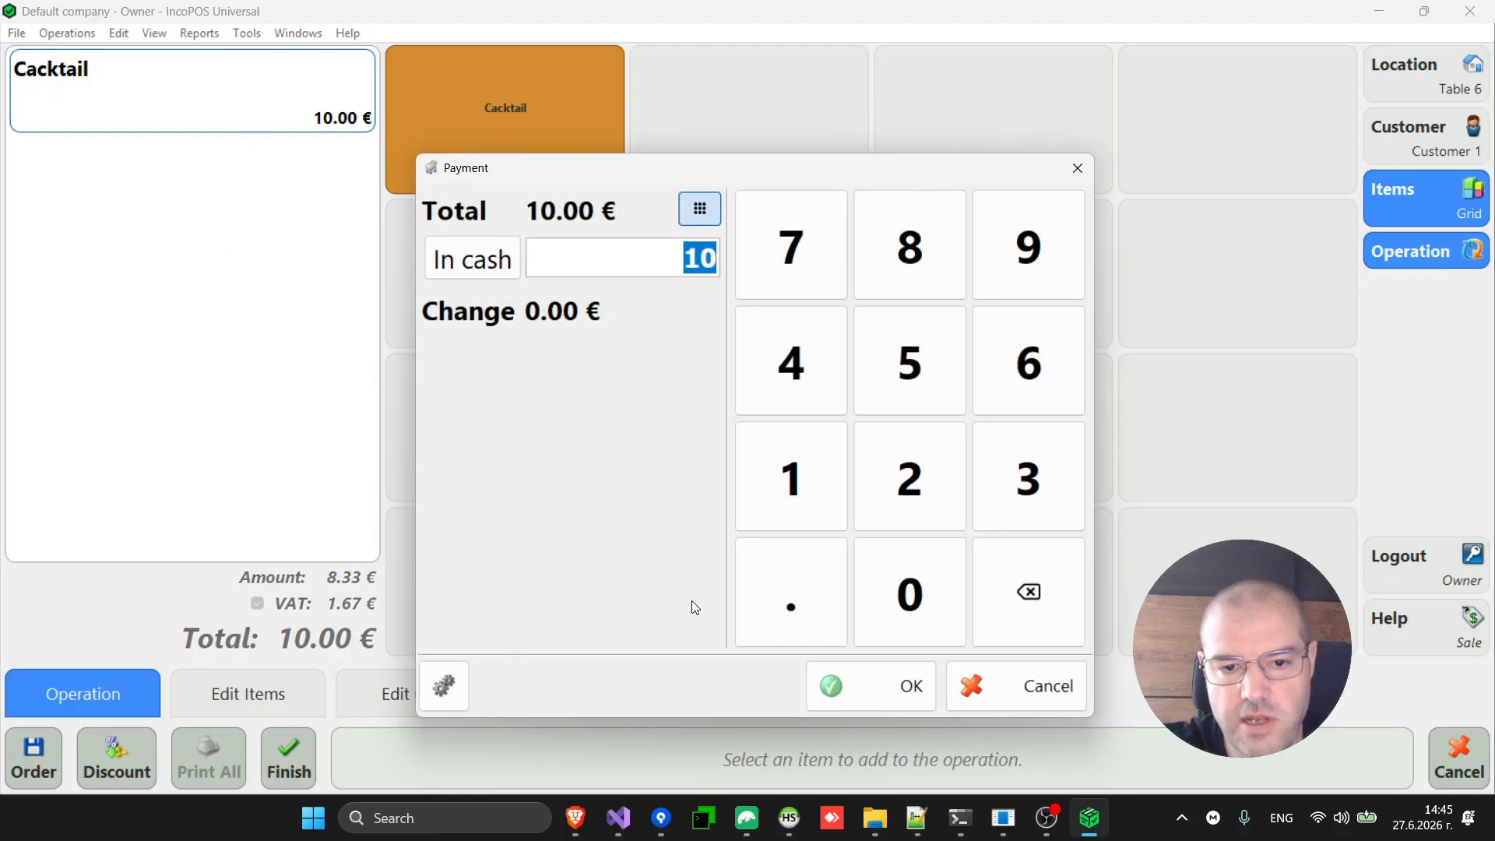
pyautogui.click(859, 695)
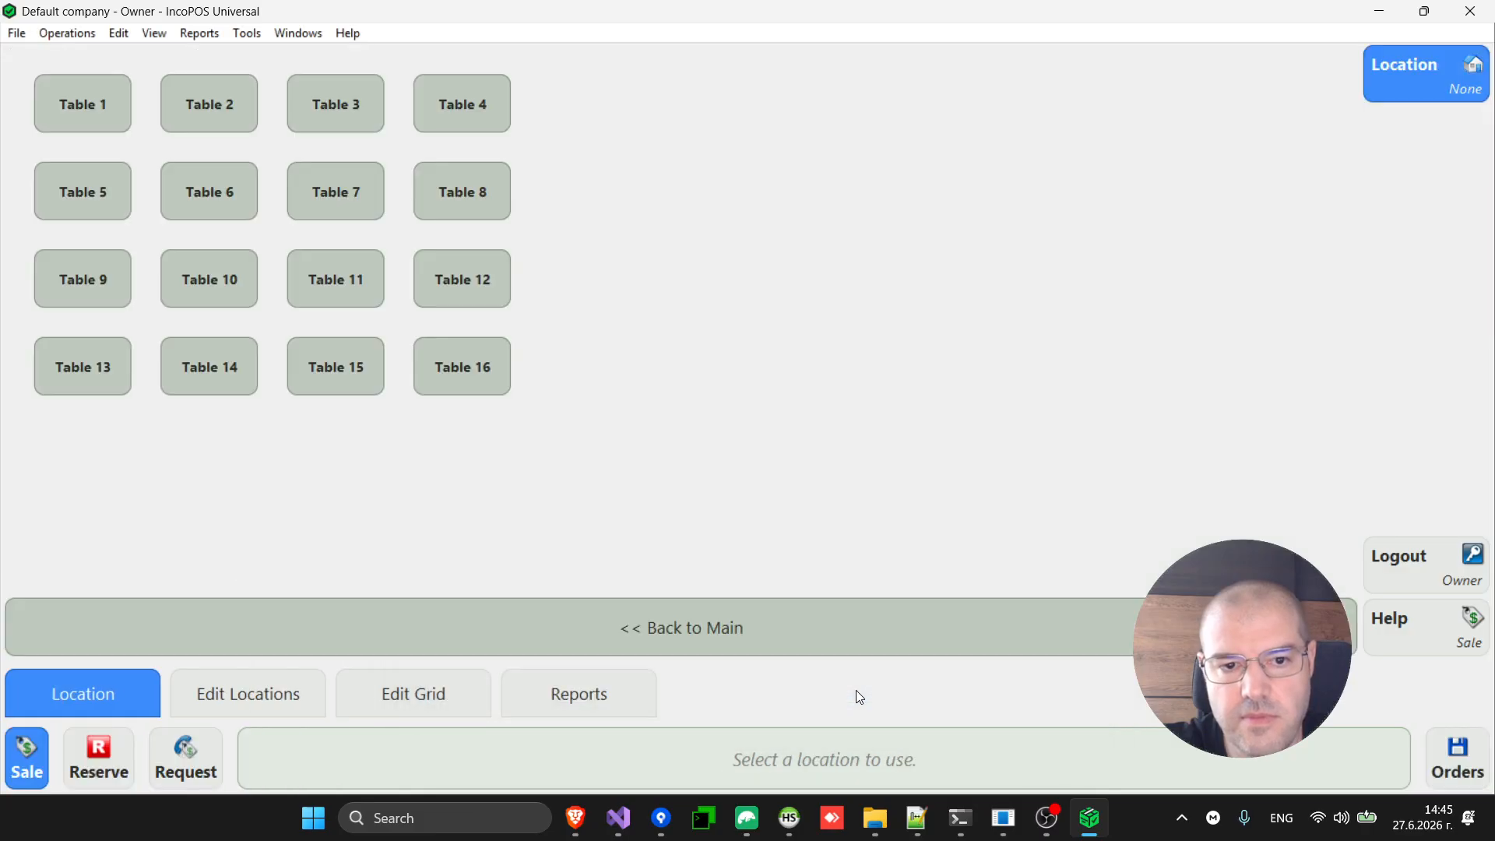
pyautogui.press('Escape')
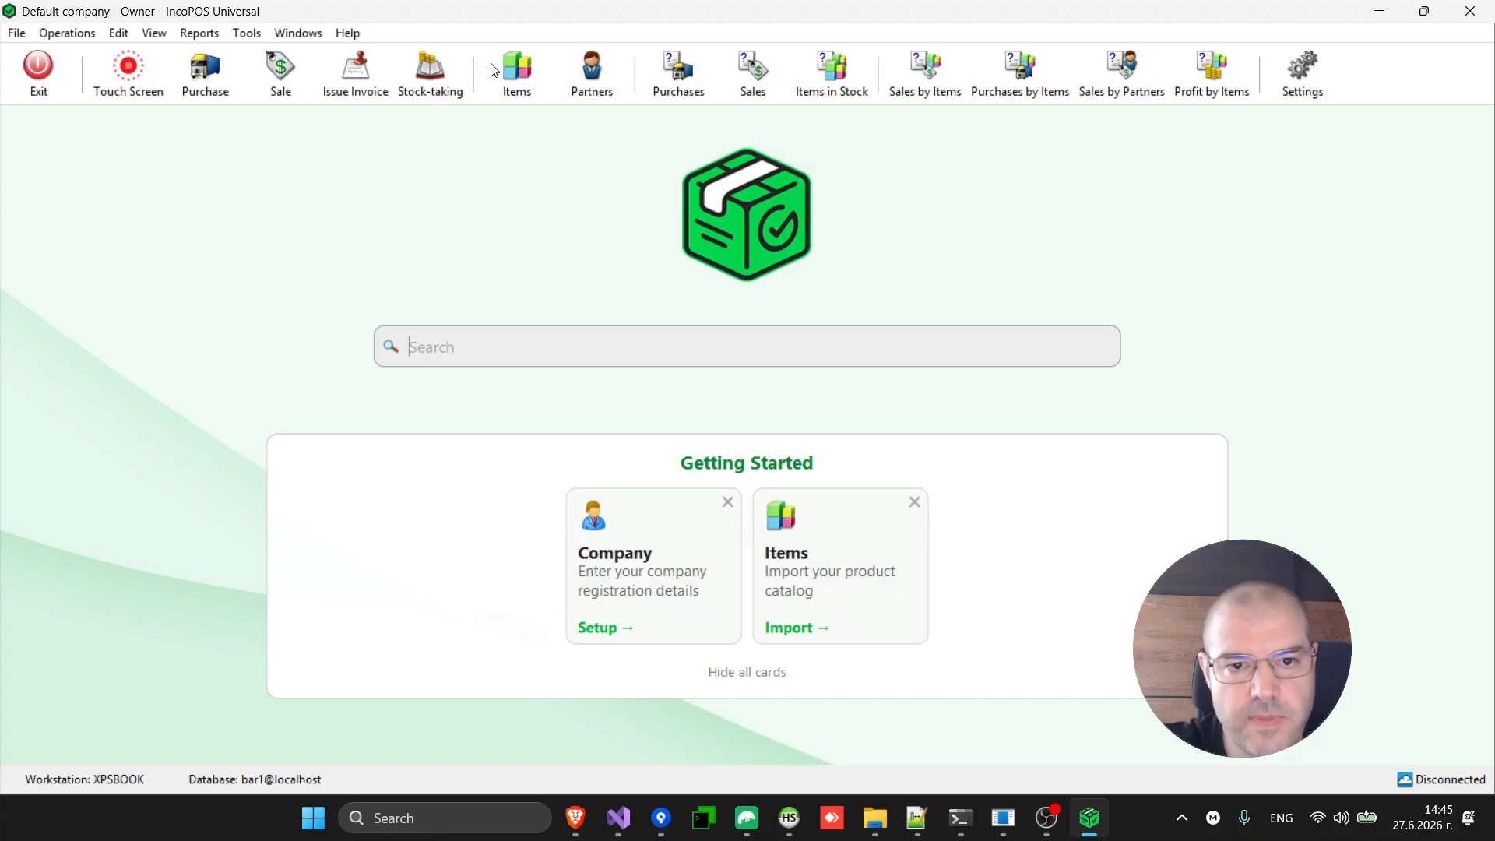
# Review the negative Vodka and Coca cola stock in Items, then open a blank Purchase document.
pyautogui.click(523, 71)
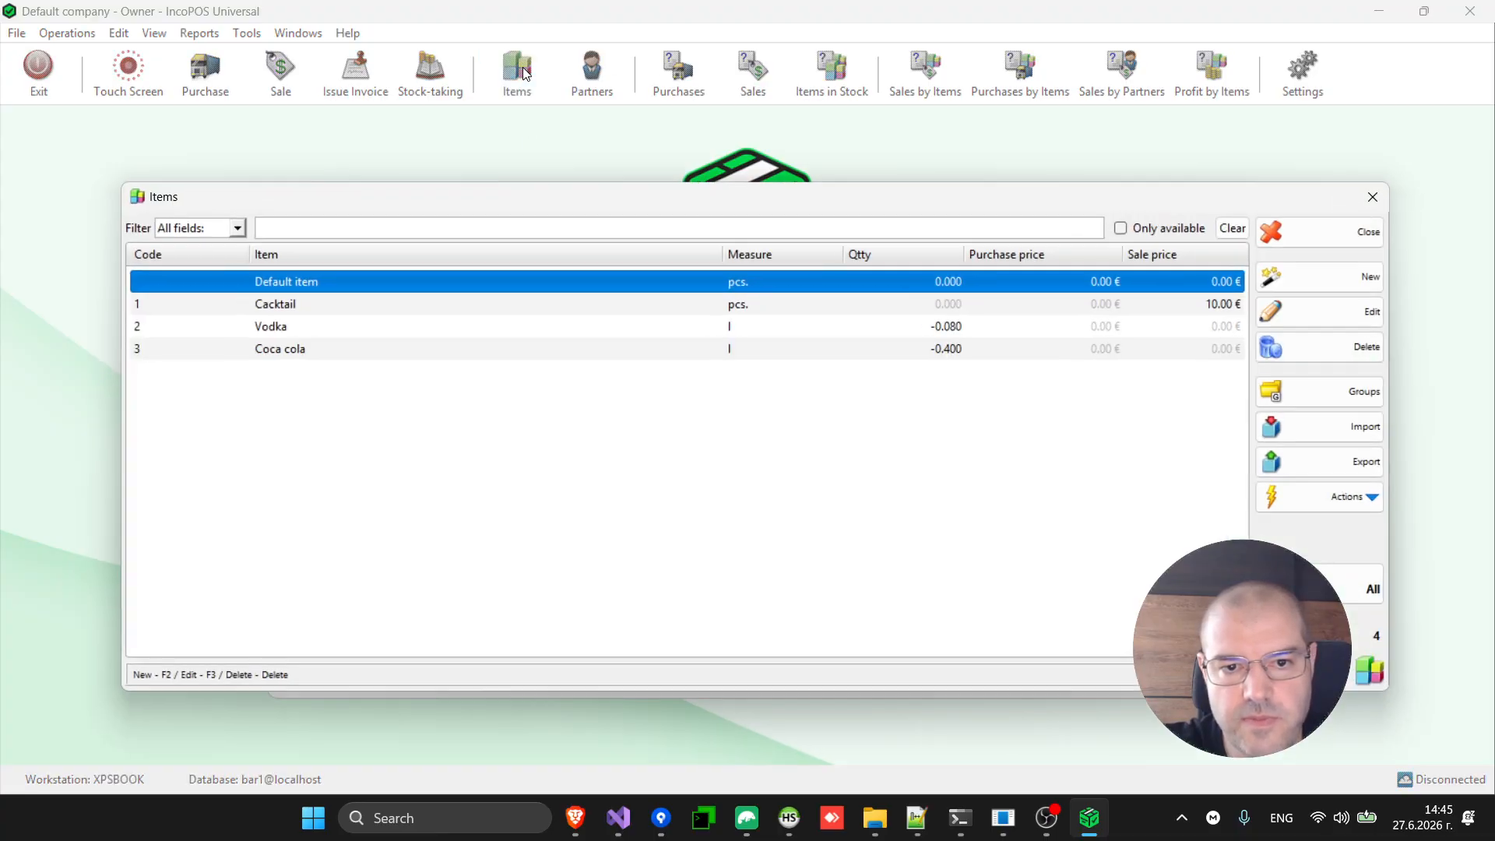
pyautogui.click(918, 311)
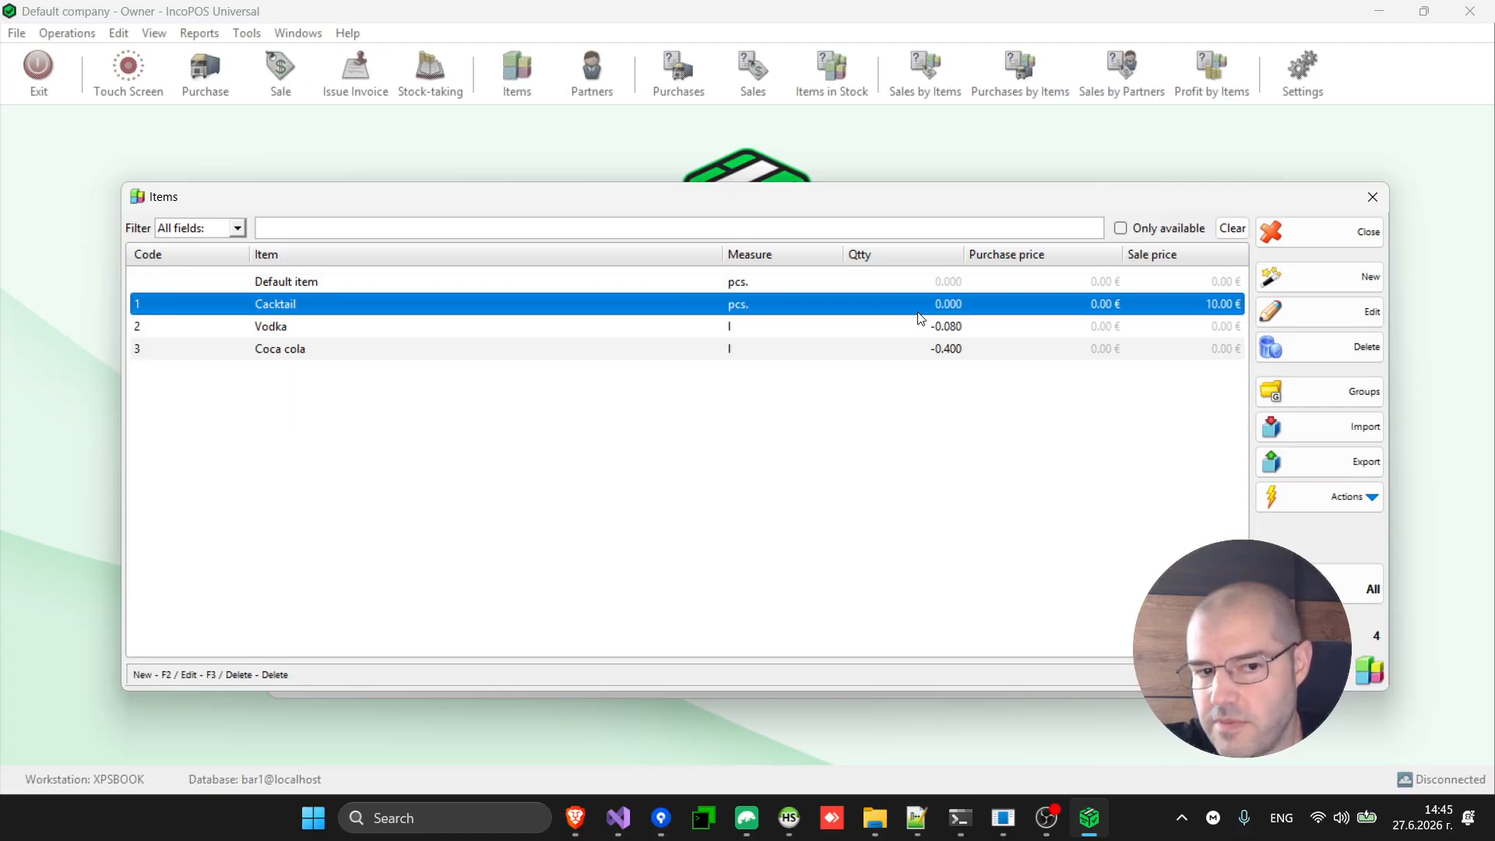
pyautogui.click(959, 331)
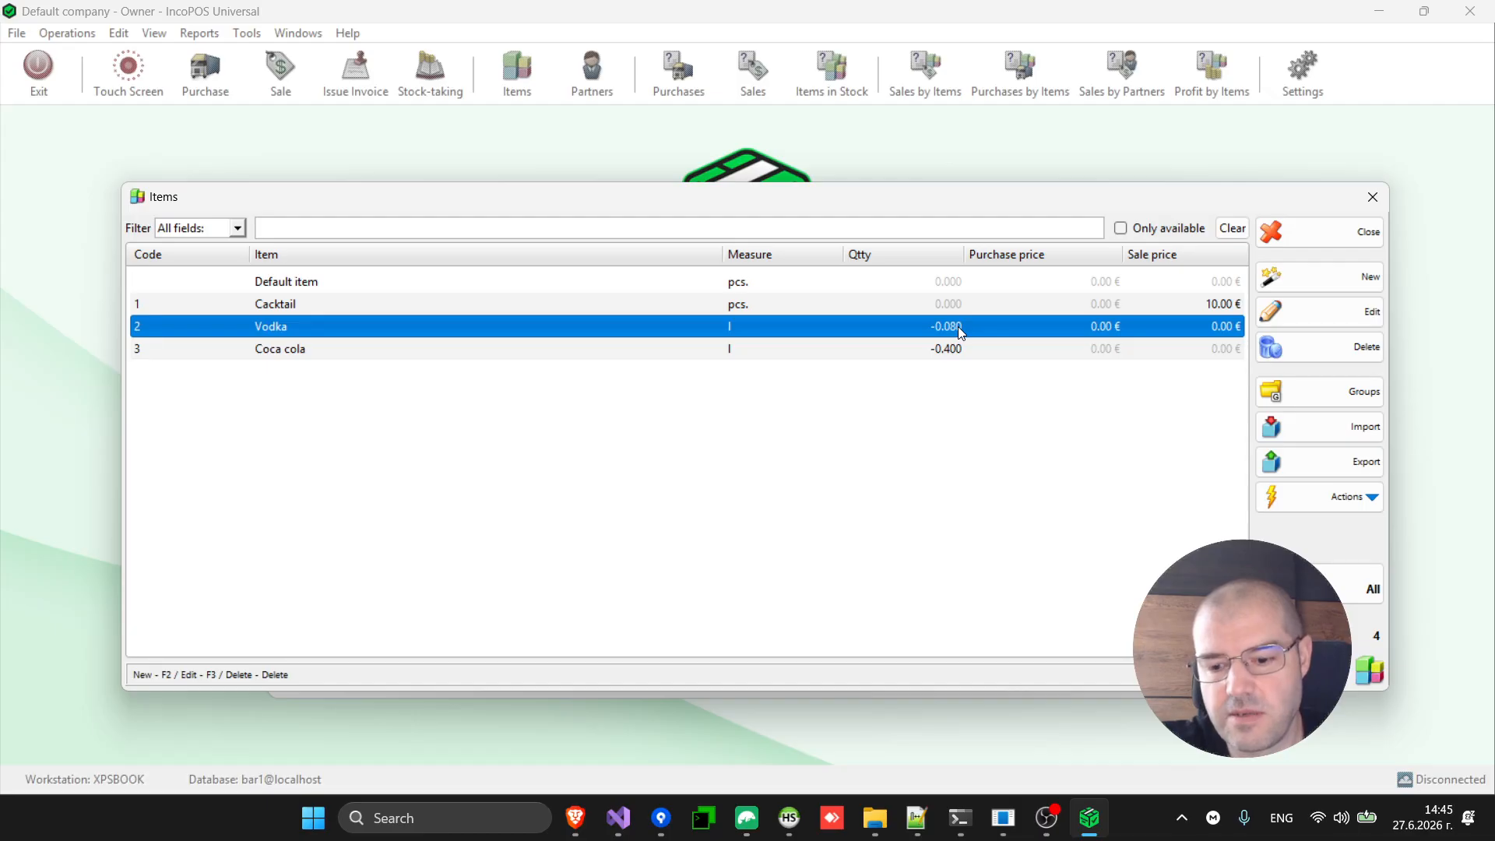
pyautogui.hotkey('shift', 'Down')
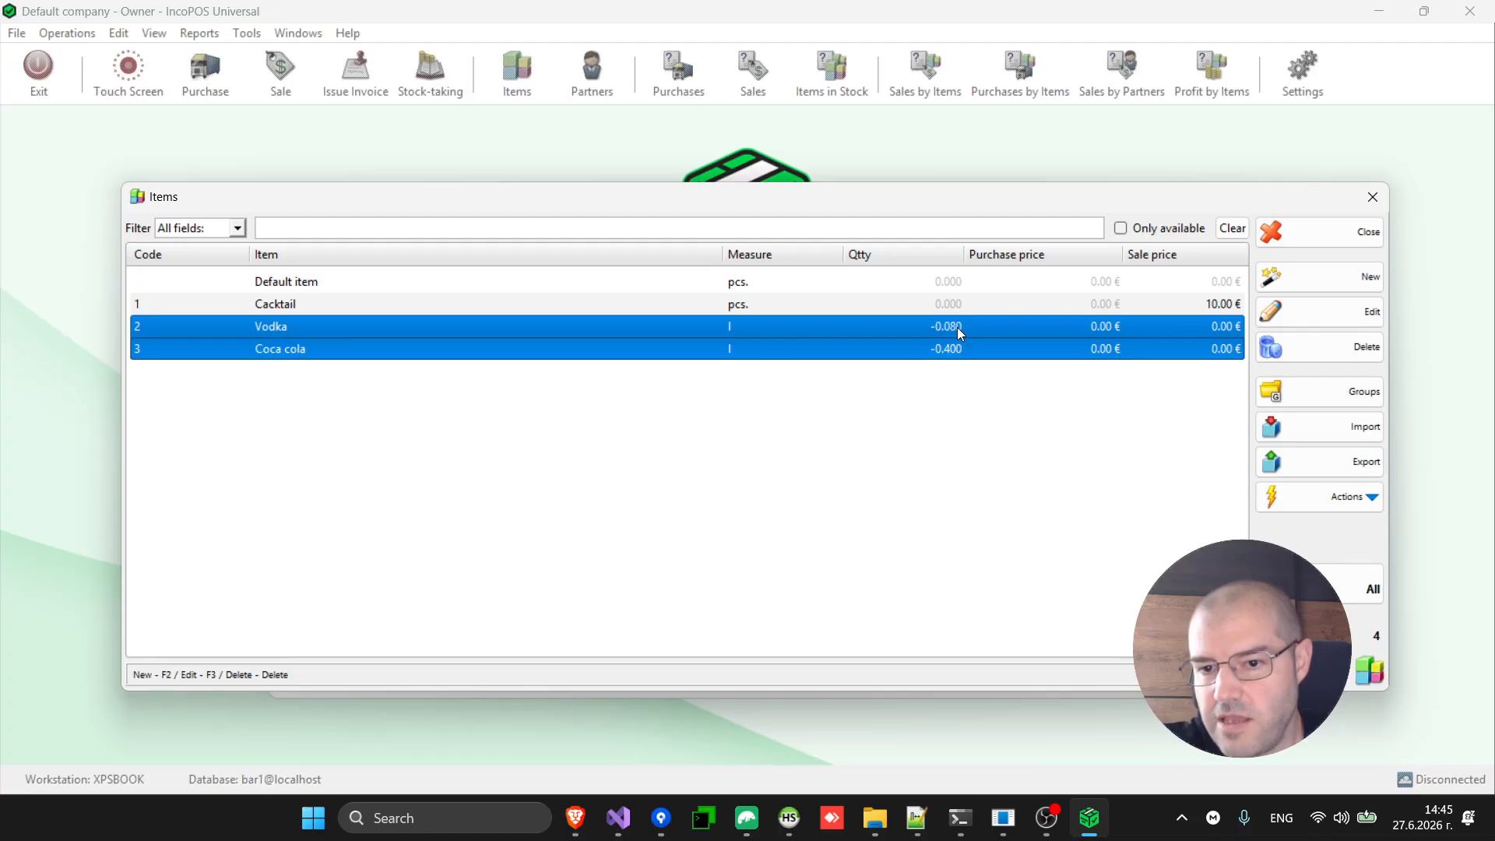
pyautogui.click(1360, 244)
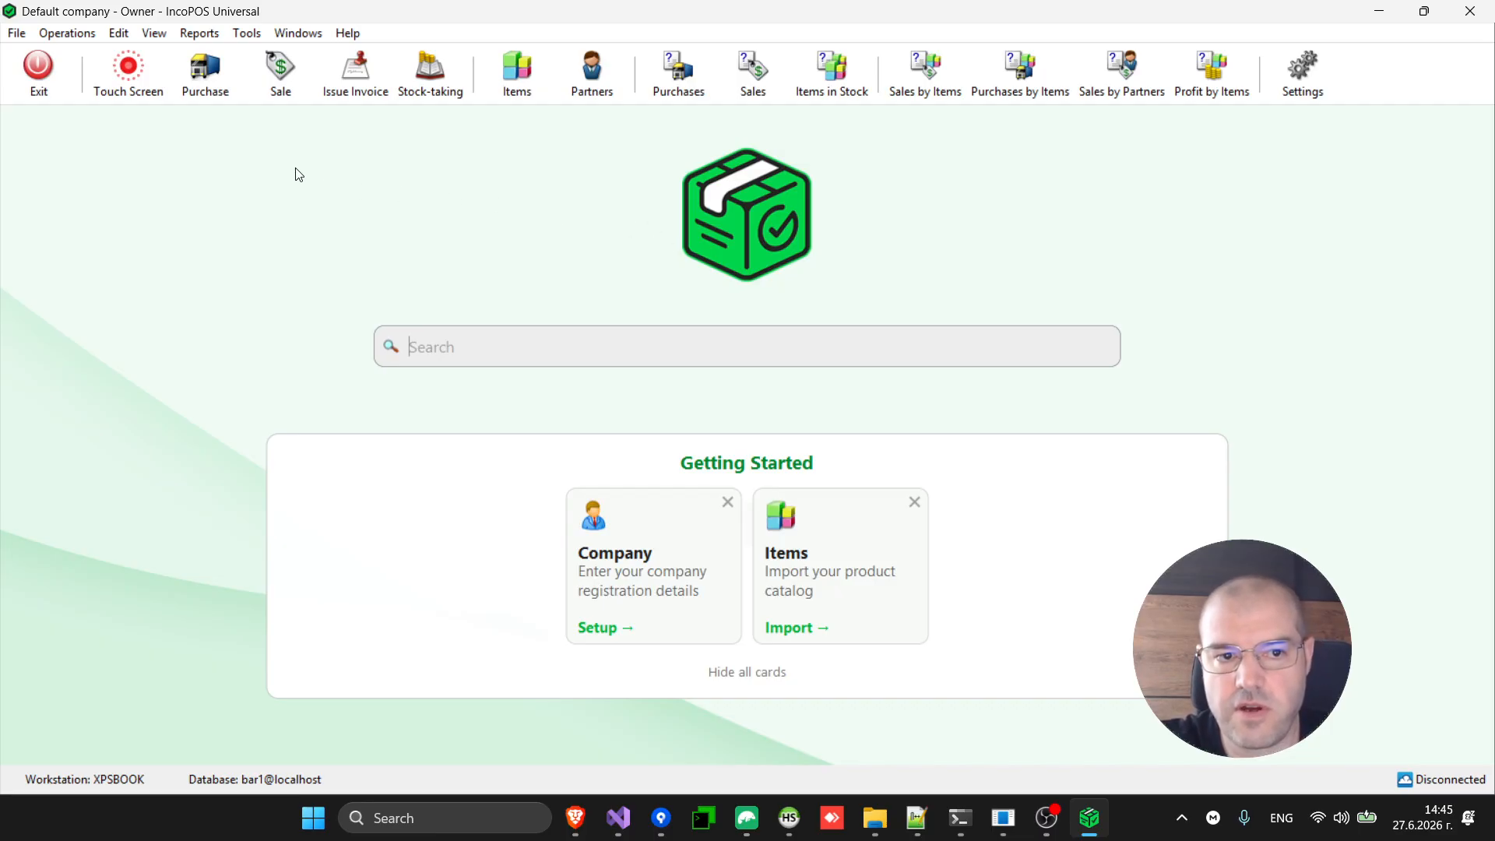
pyautogui.click(201, 69)
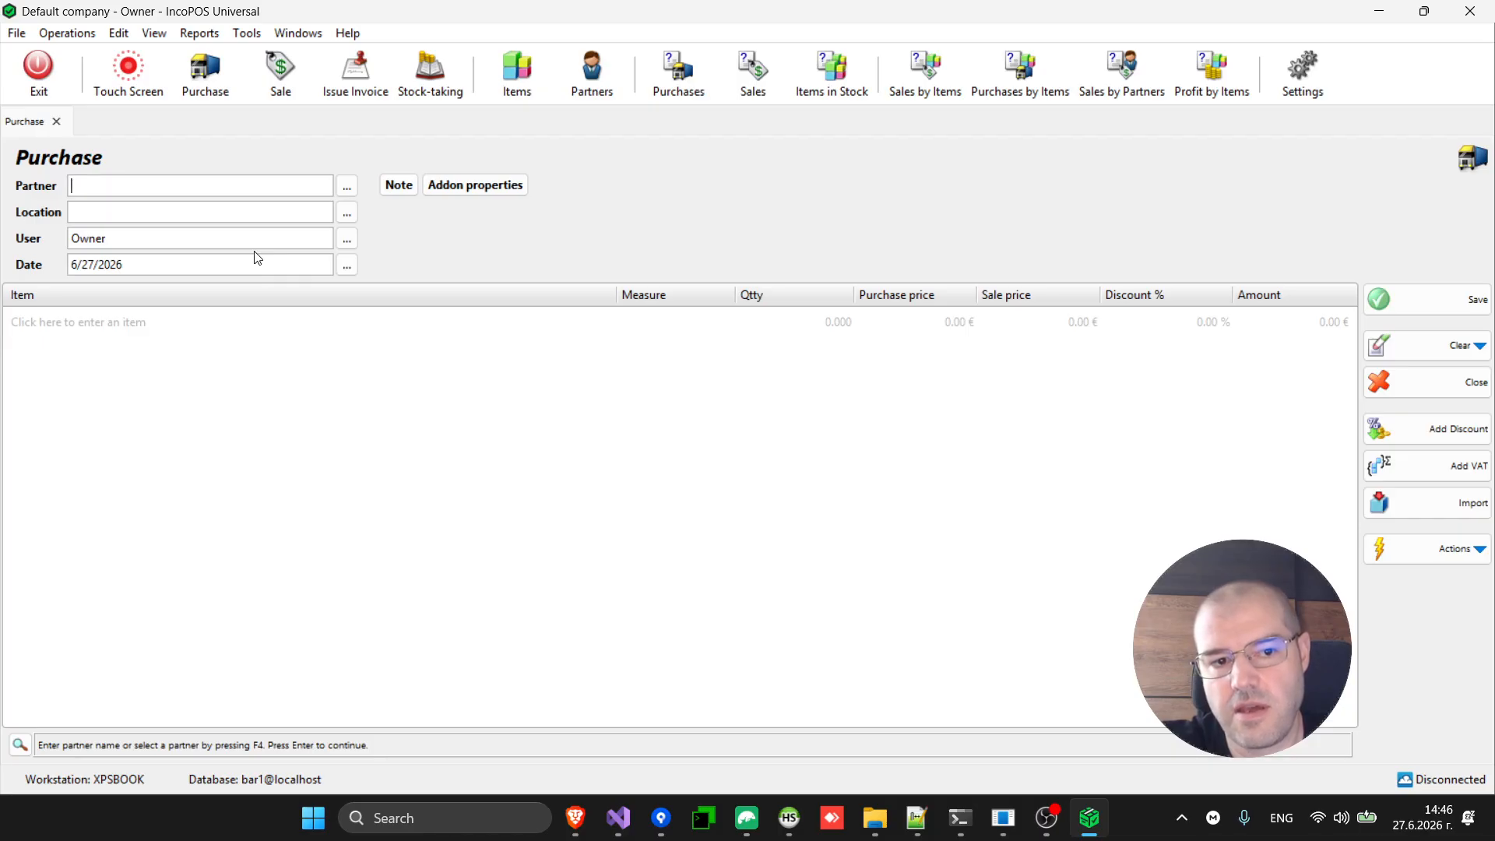
# Create partner 'Default vendor' and set it as the purchase's partner, with location Restaurant.
pyautogui.press('F4')
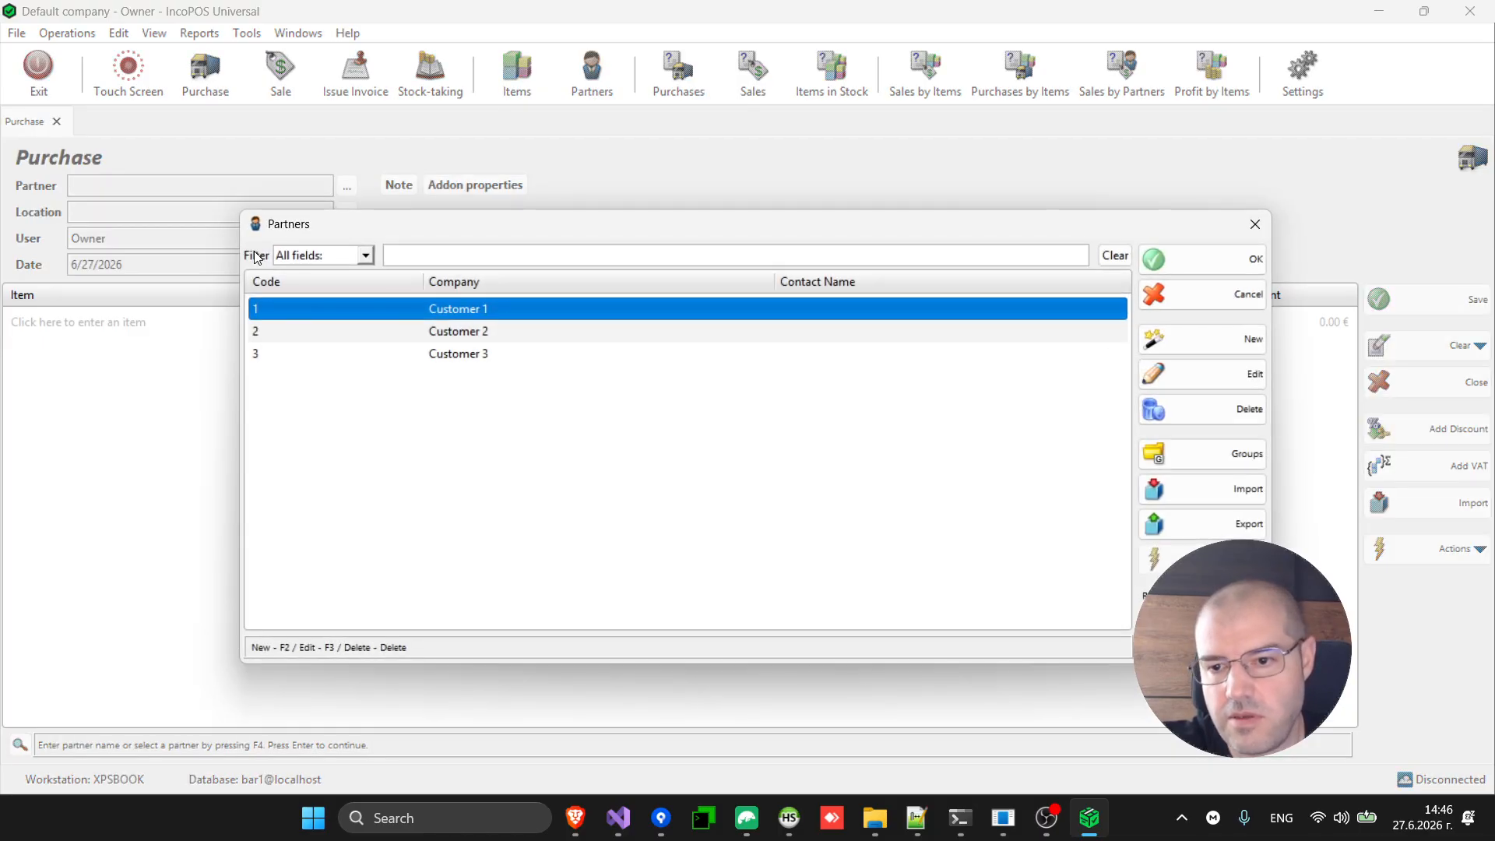
pyautogui.click(1207, 347)
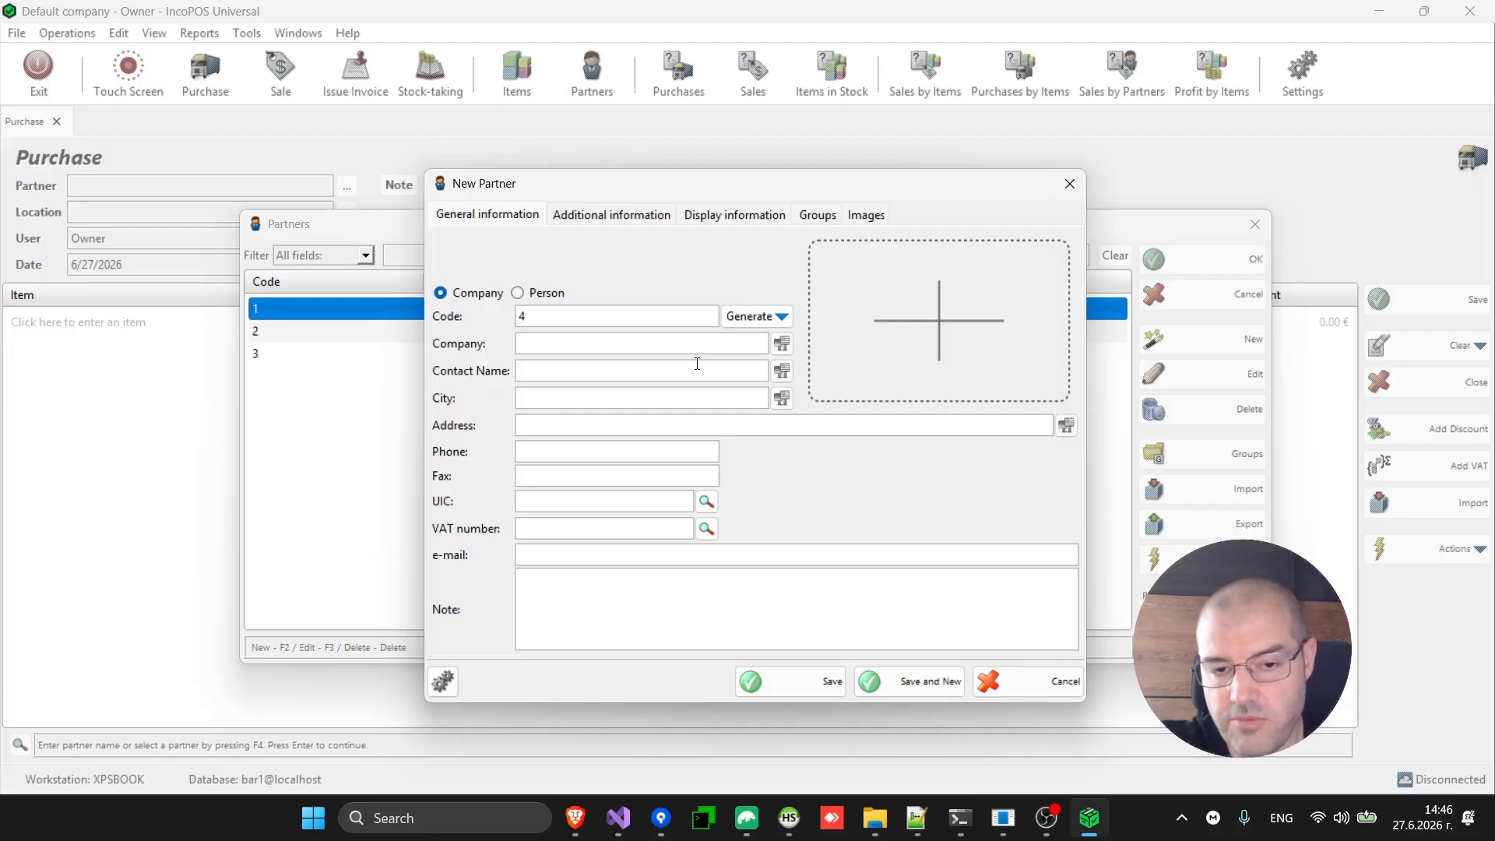
pyautogui.press('Escape')
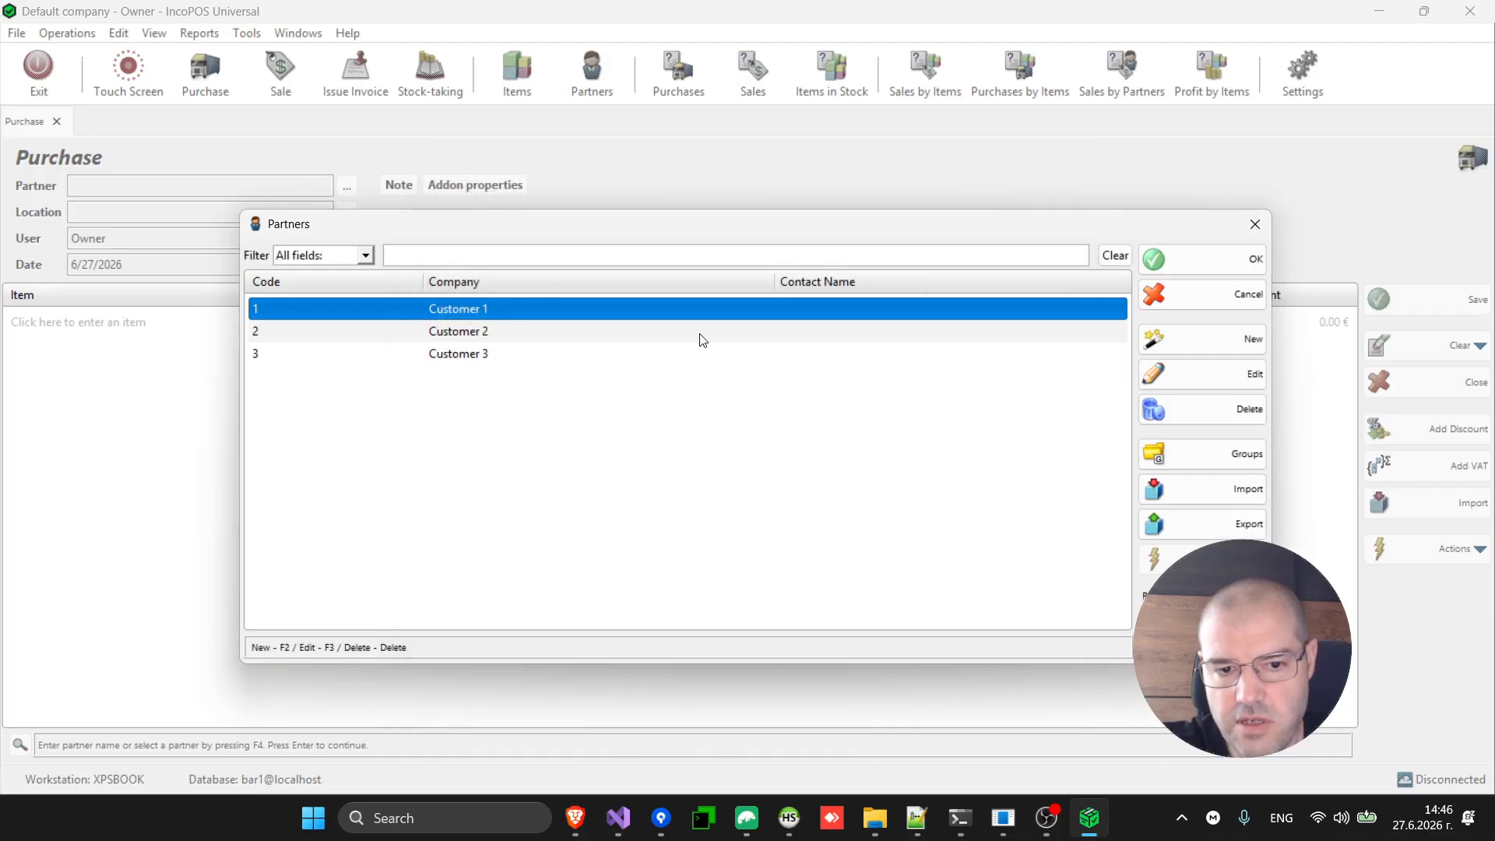
pyautogui.click(1214, 342)
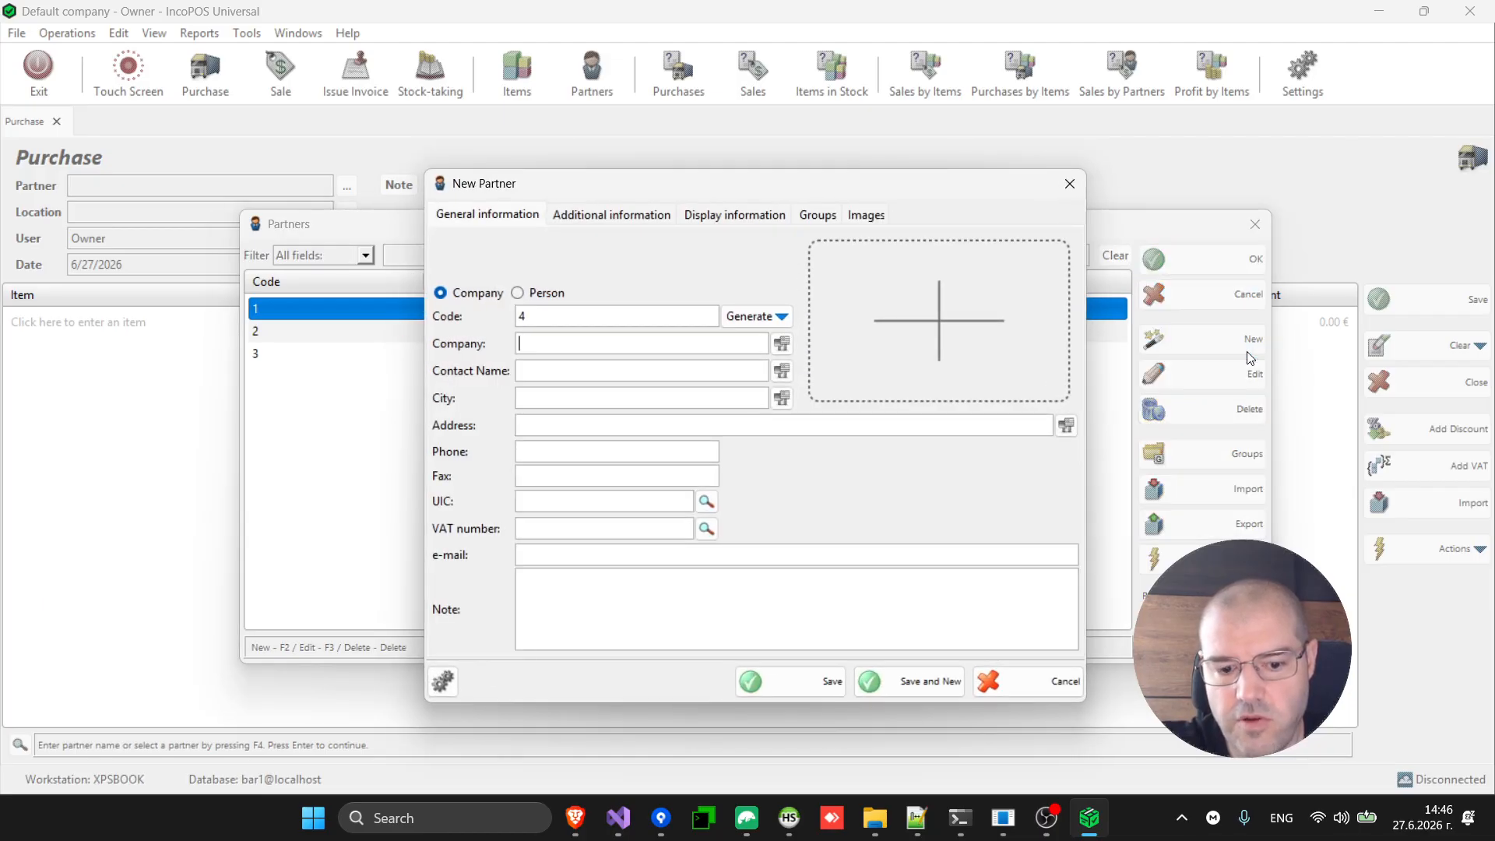
pyautogui.write('Default ')
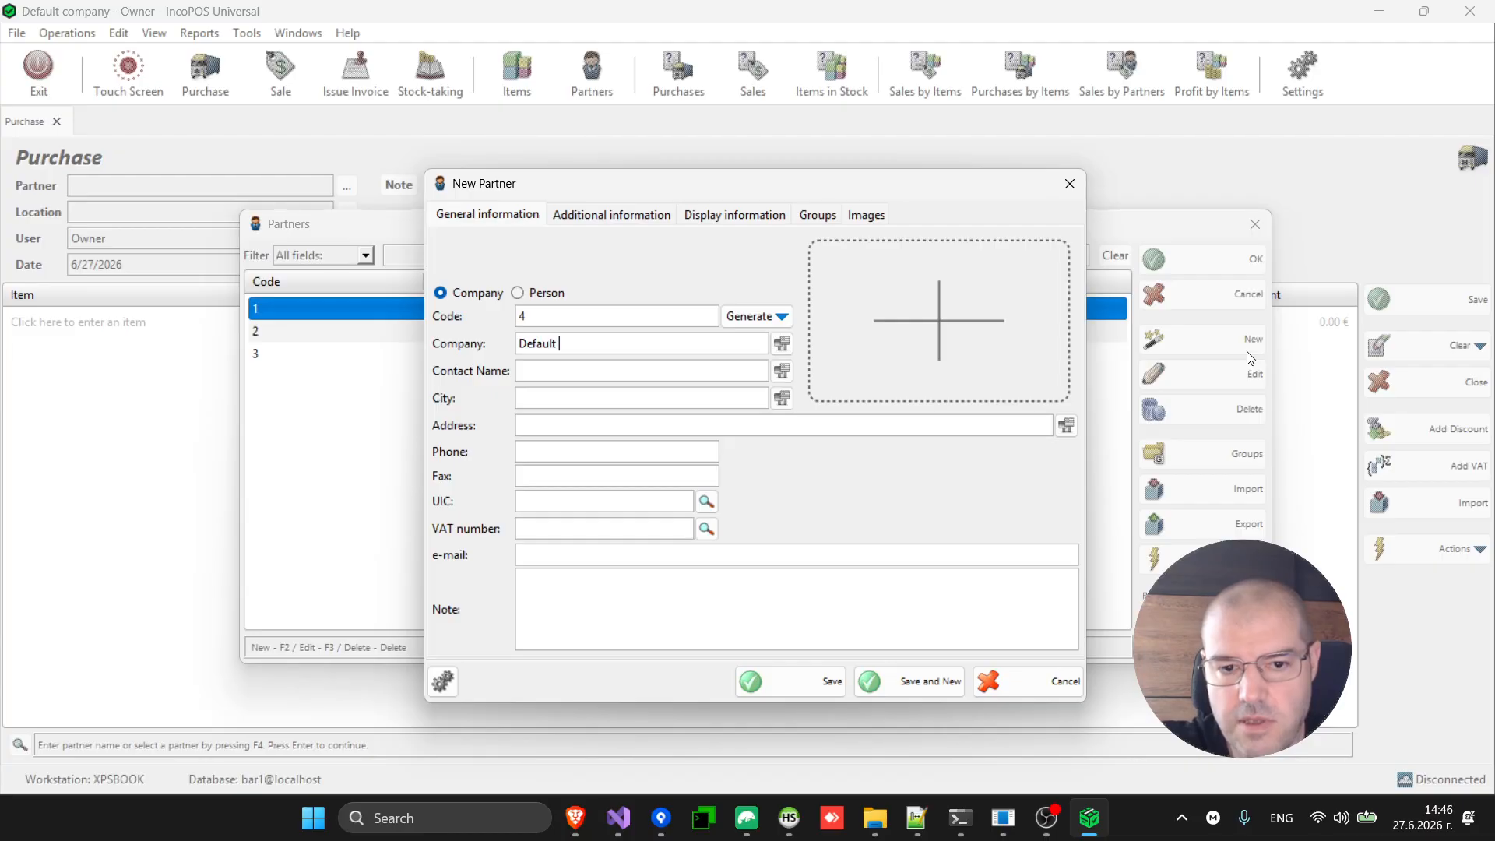
pyautogui.write('vendor')
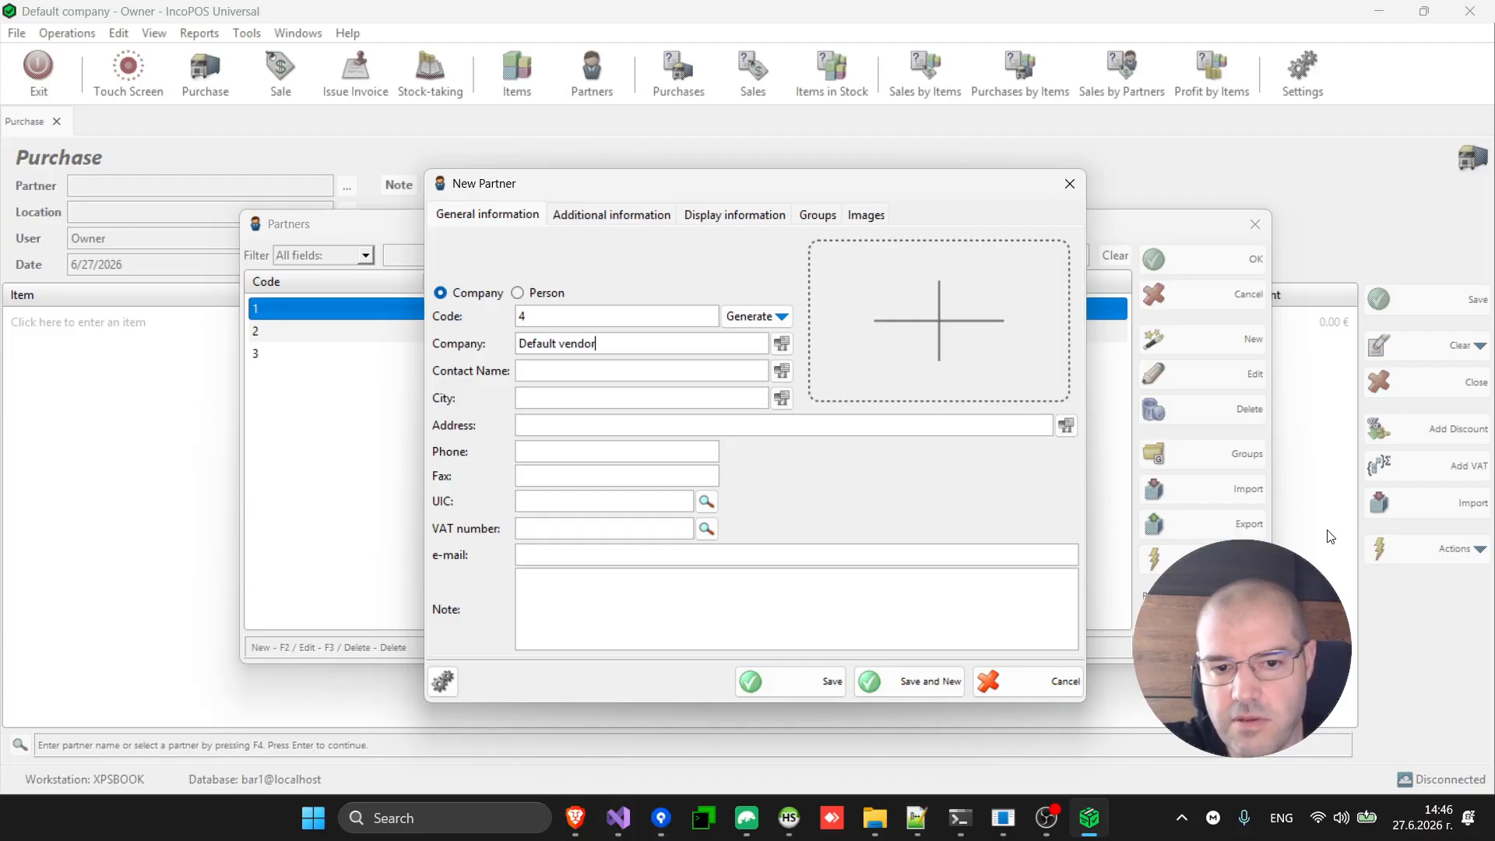
pyautogui.click(791, 680)
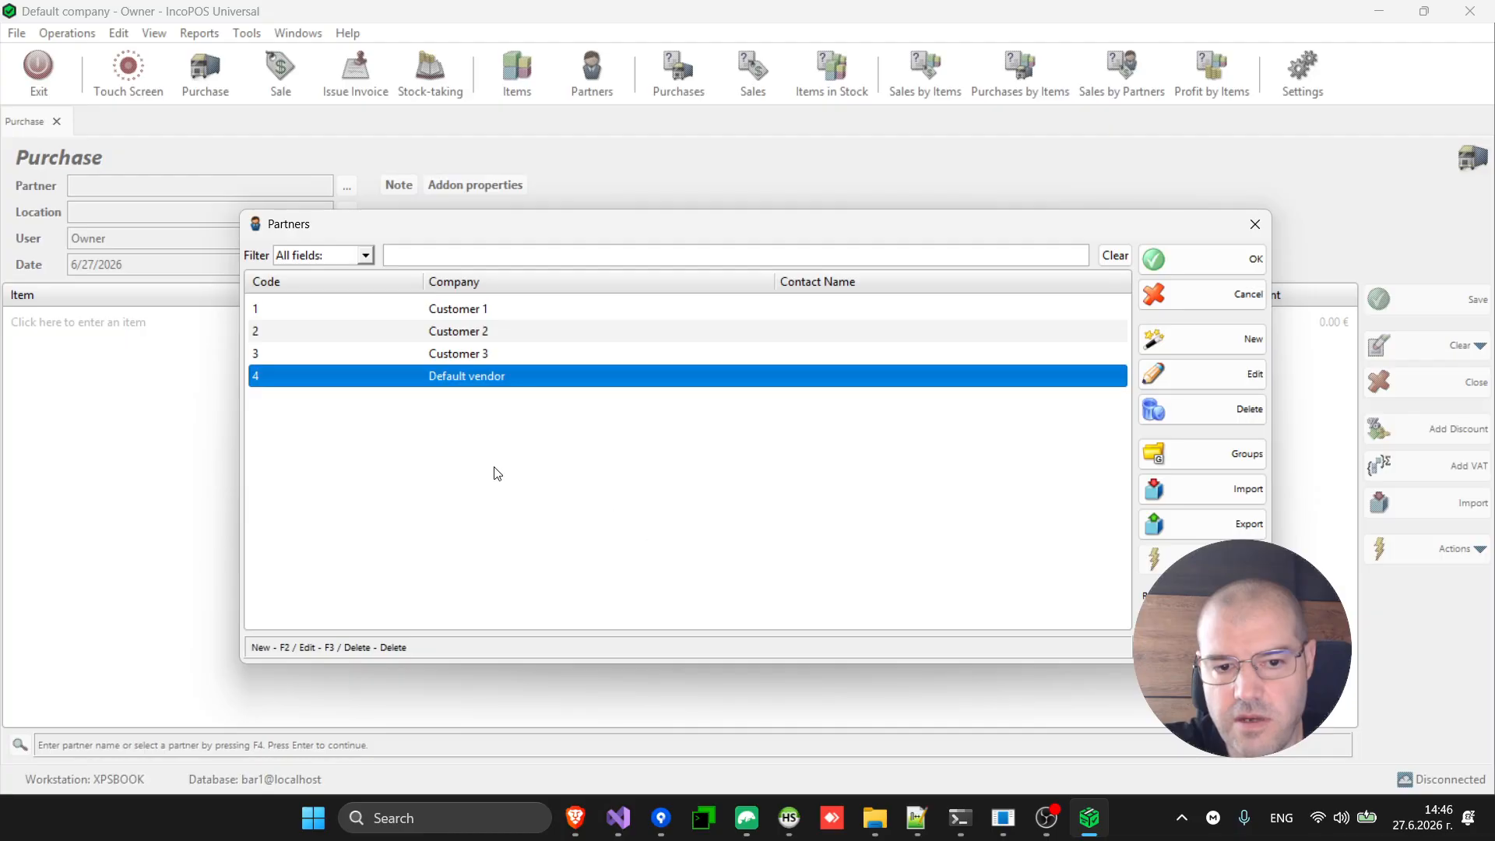
pyautogui.doubleClick(540, 384)
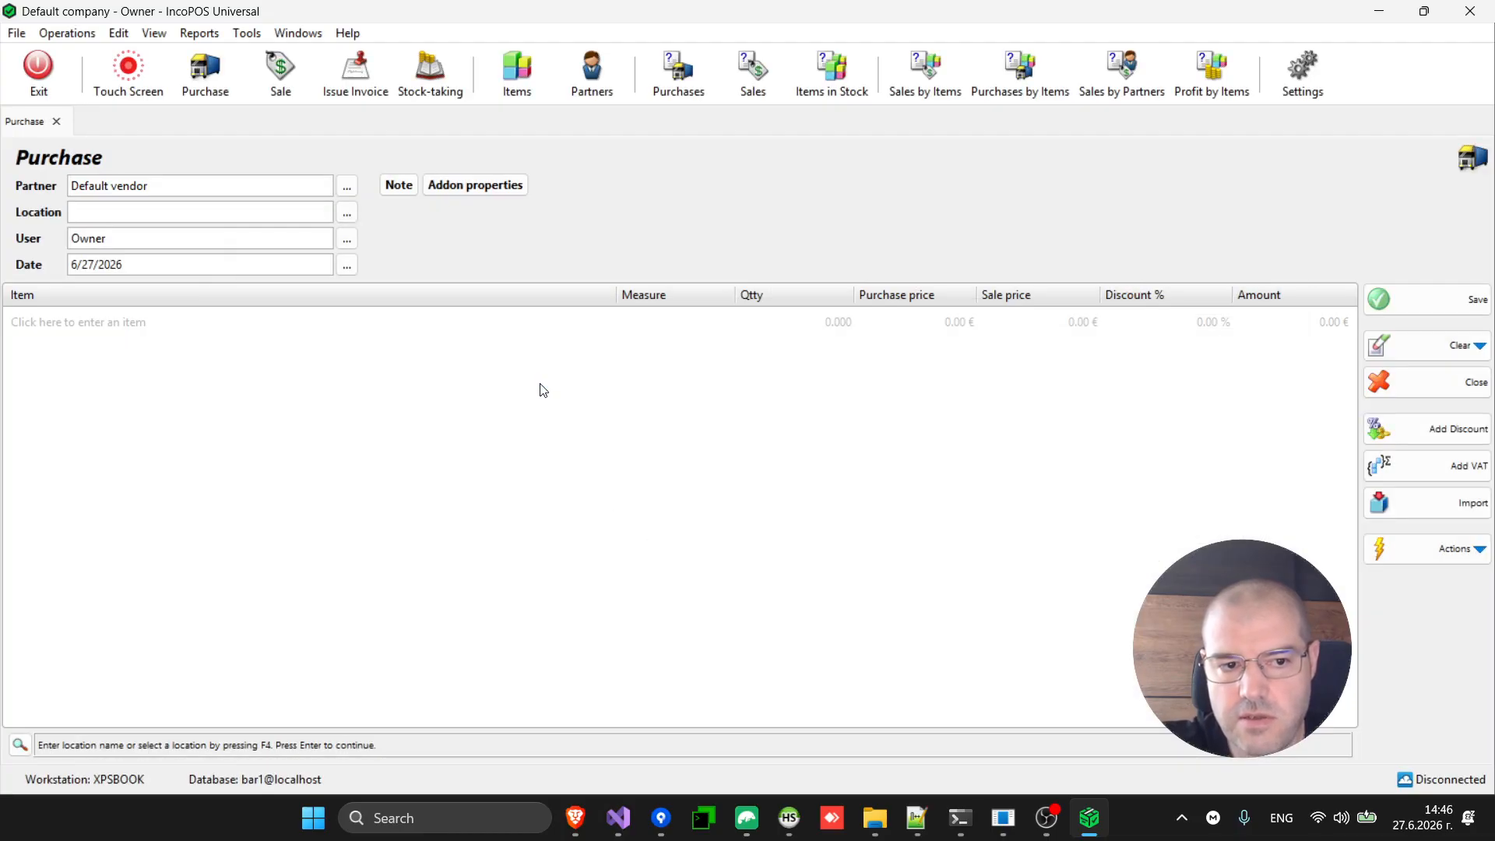
pyautogui.press('Return')
# Add Vodka and Coca cola to the Restaurant purchase at 10 l each.
pyautogui.press('Return')
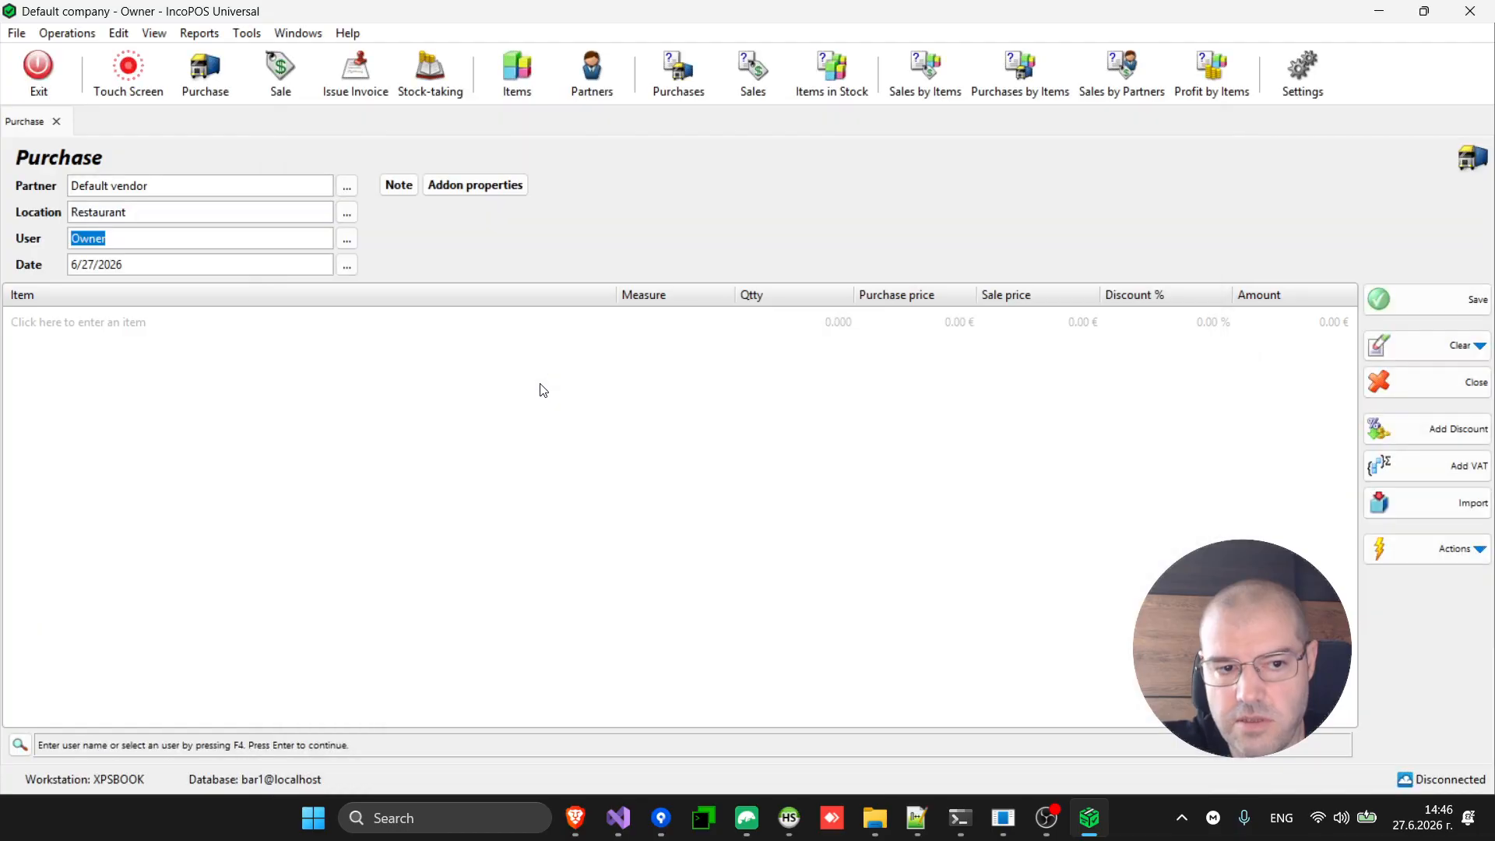
pyautogui.press('Return')
pyautogui.press('Return')
pyautogui.press('Return')
pyautogui.press('Down')
pyautogui.press('Down')
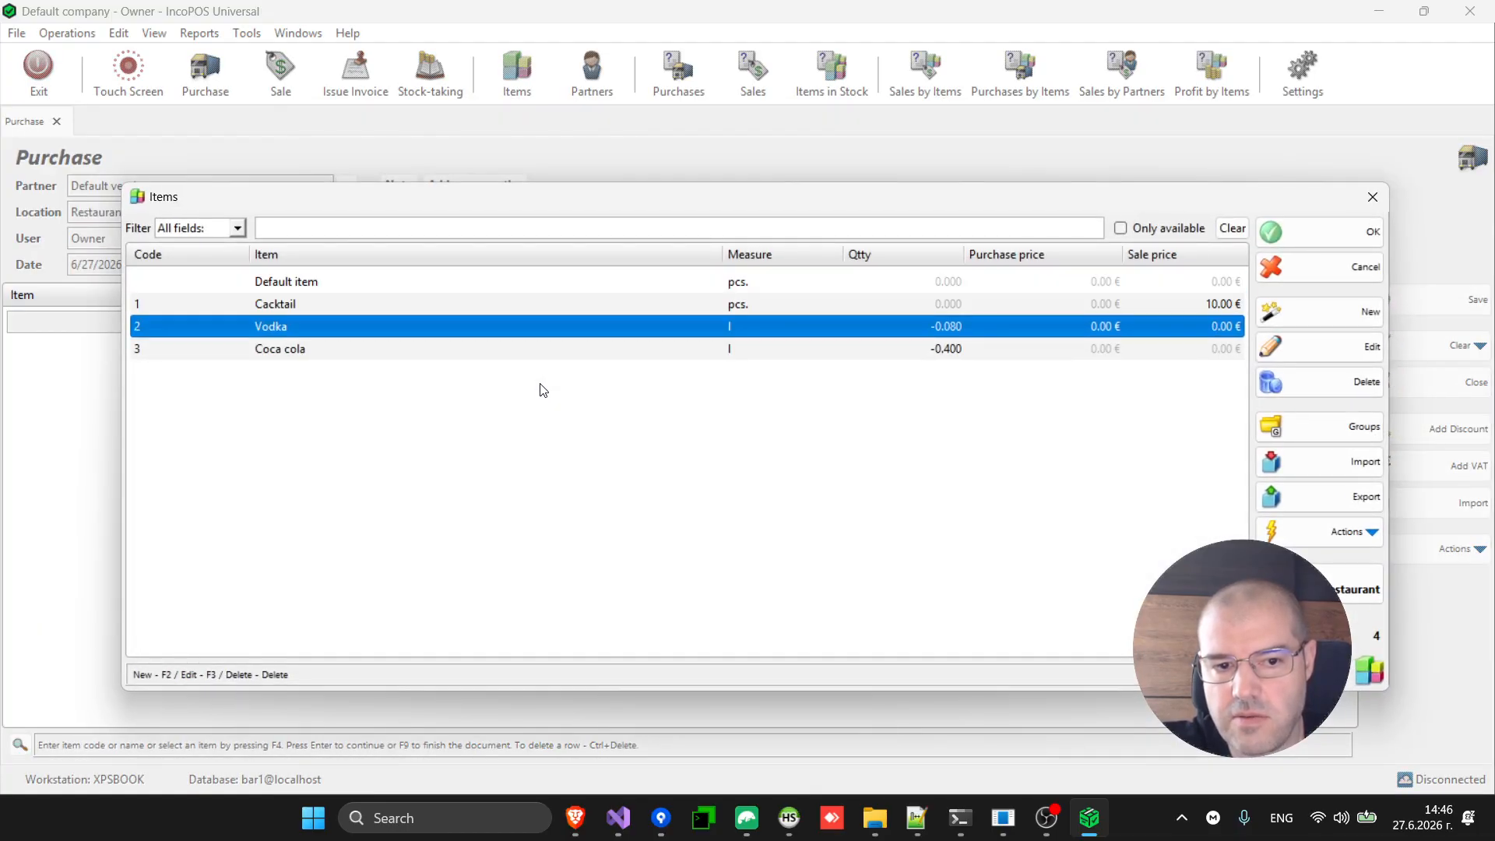
pyautogui.hotkey('shift', 'Down')
pyautogui.press('Return')
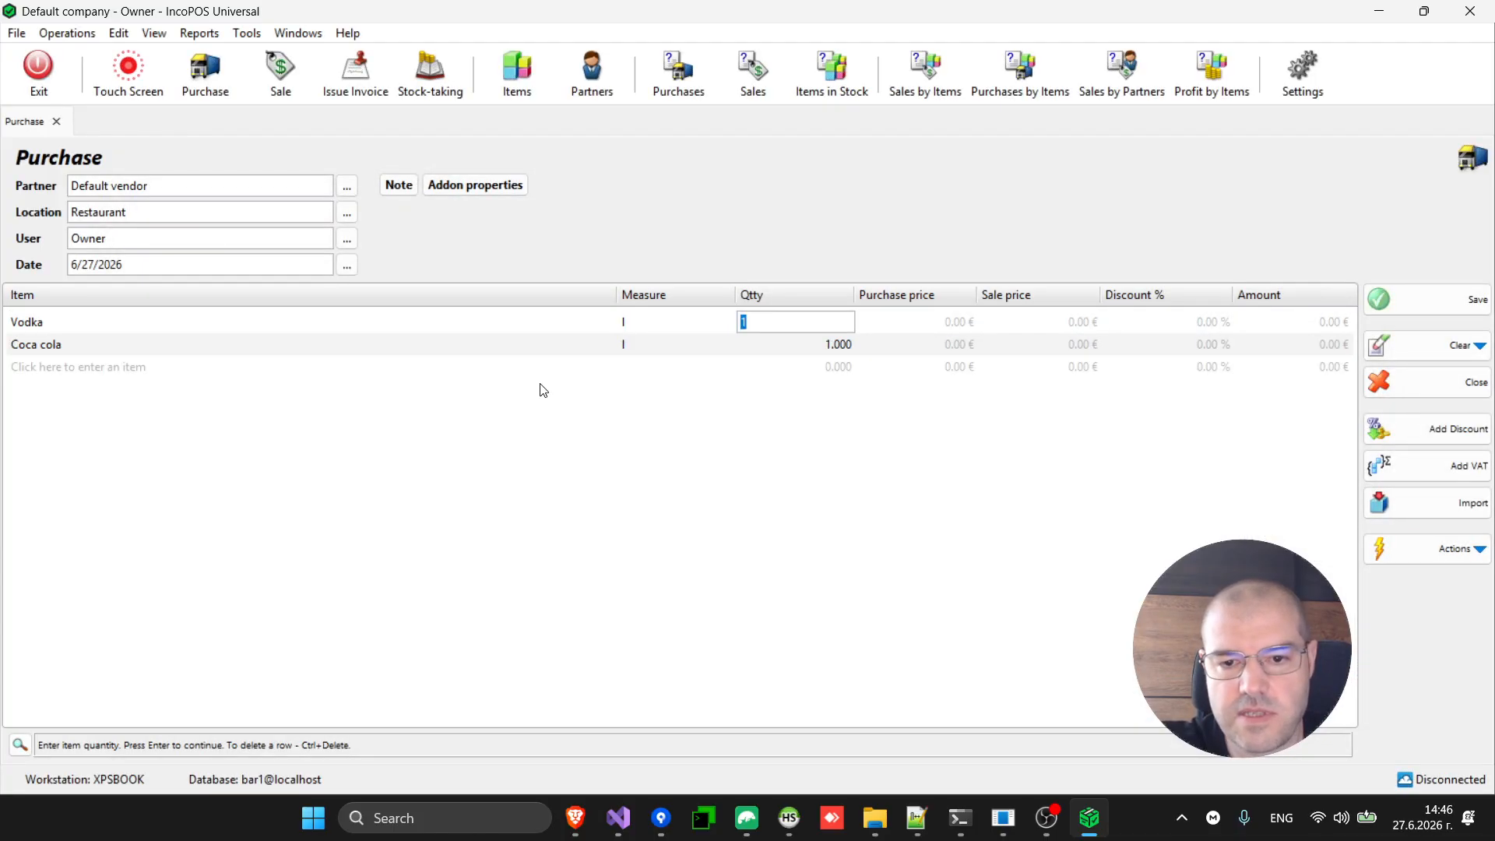
pyautogui.write('10')
pyautogui.press('Return')
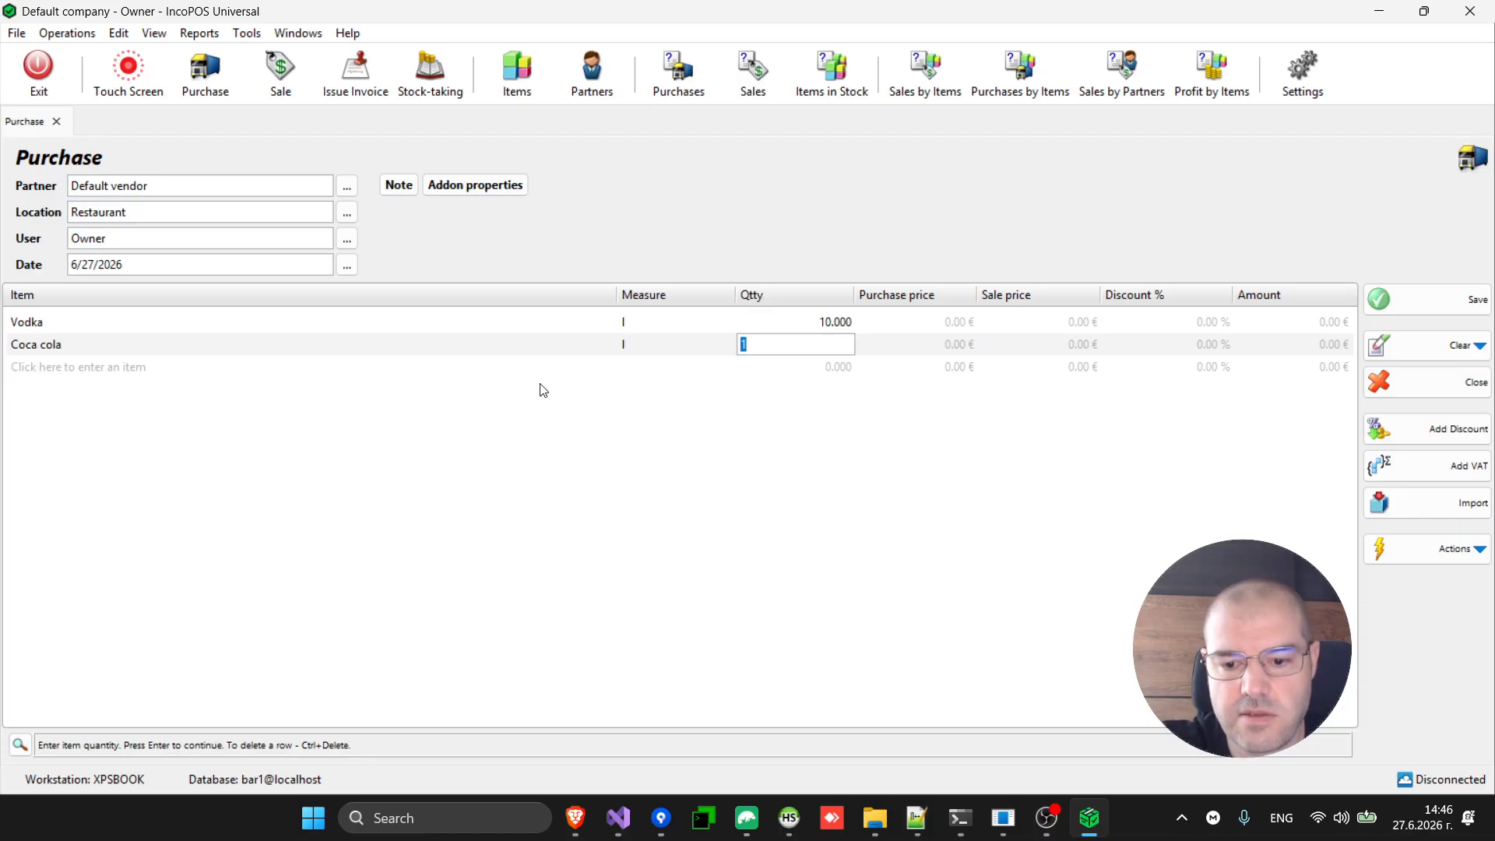
pyautogui.write('10')
pyautogui.press('Return')
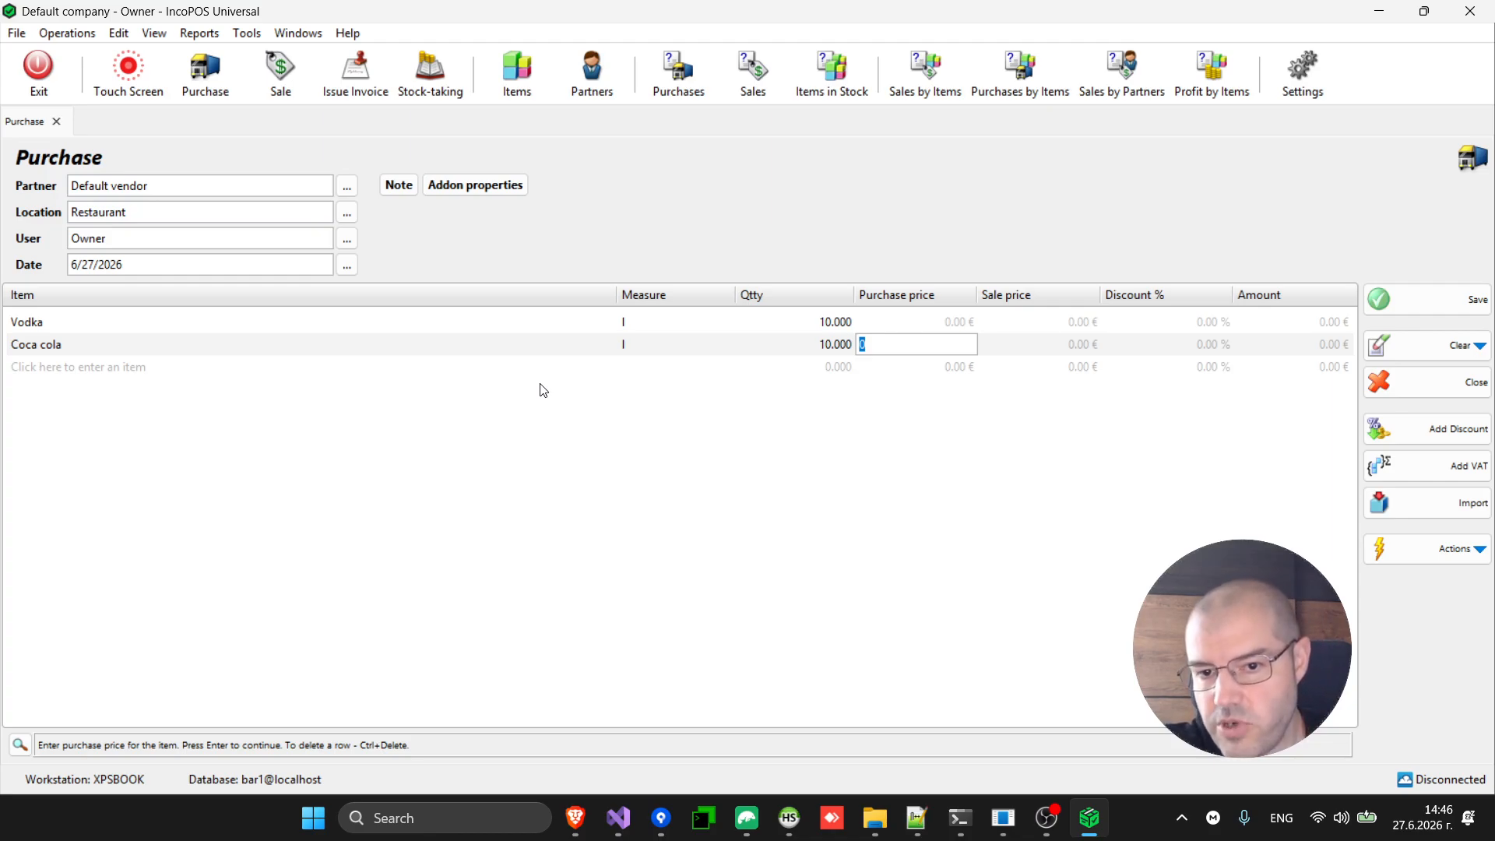
# Set purchase prices to 30.00 € for Vodka and 2.00 € for Coca cola.
pyautogui.press('Up')
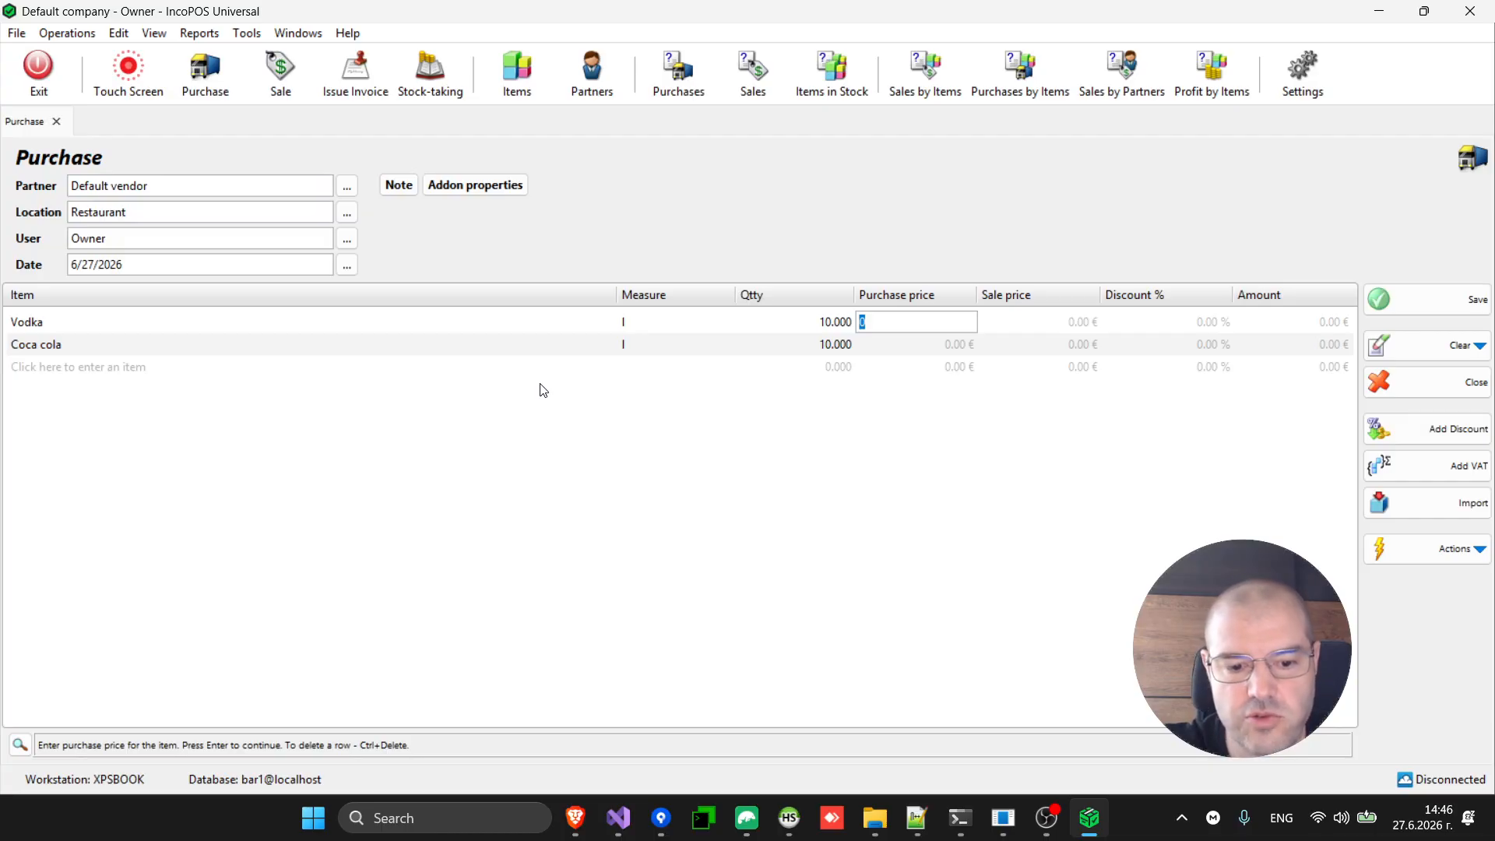
pyautogui.write('30')
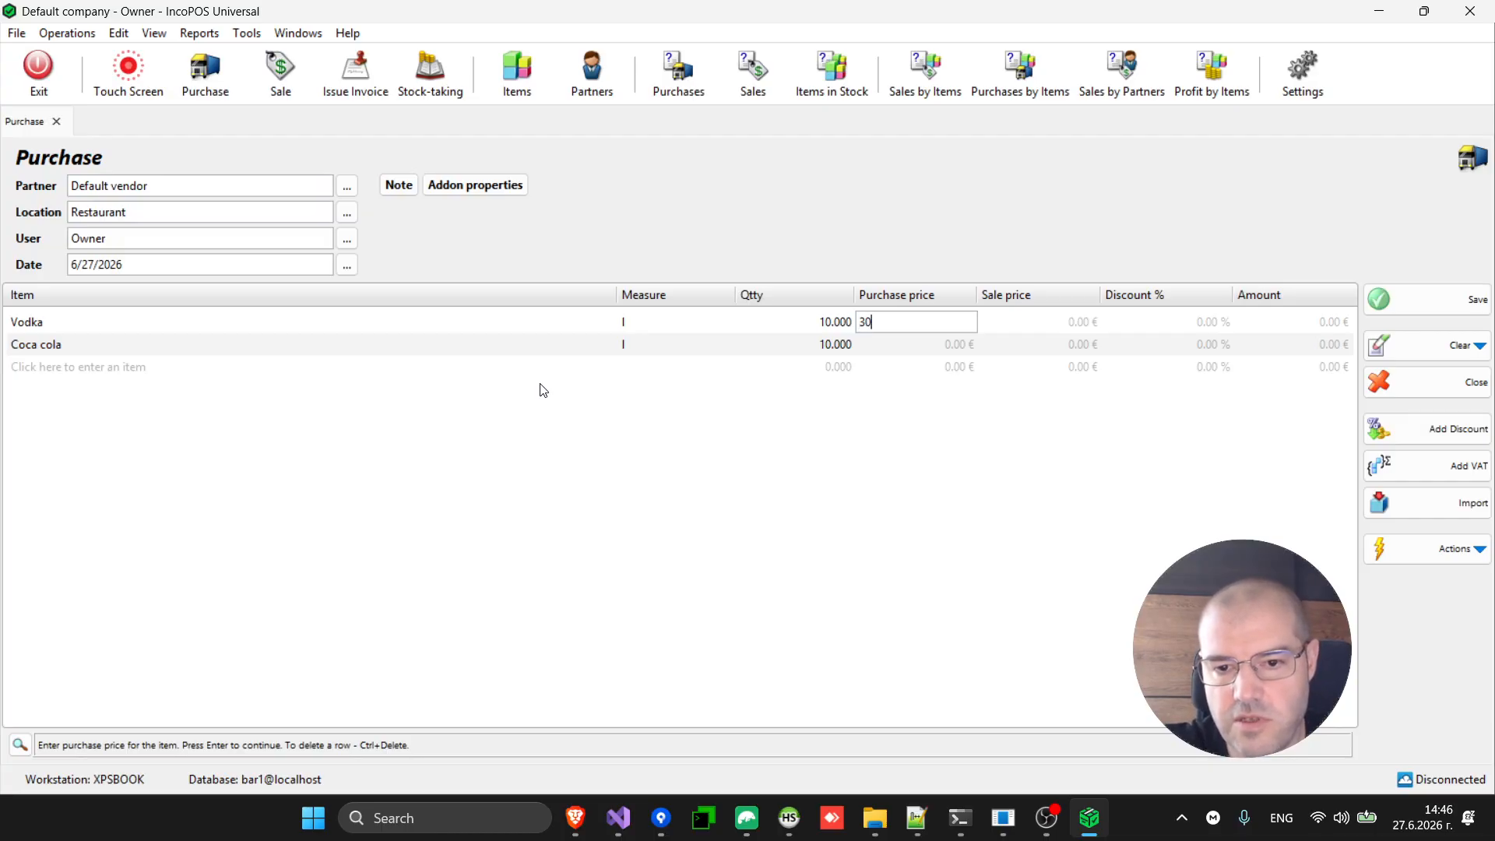
pyautogui.press('Return')
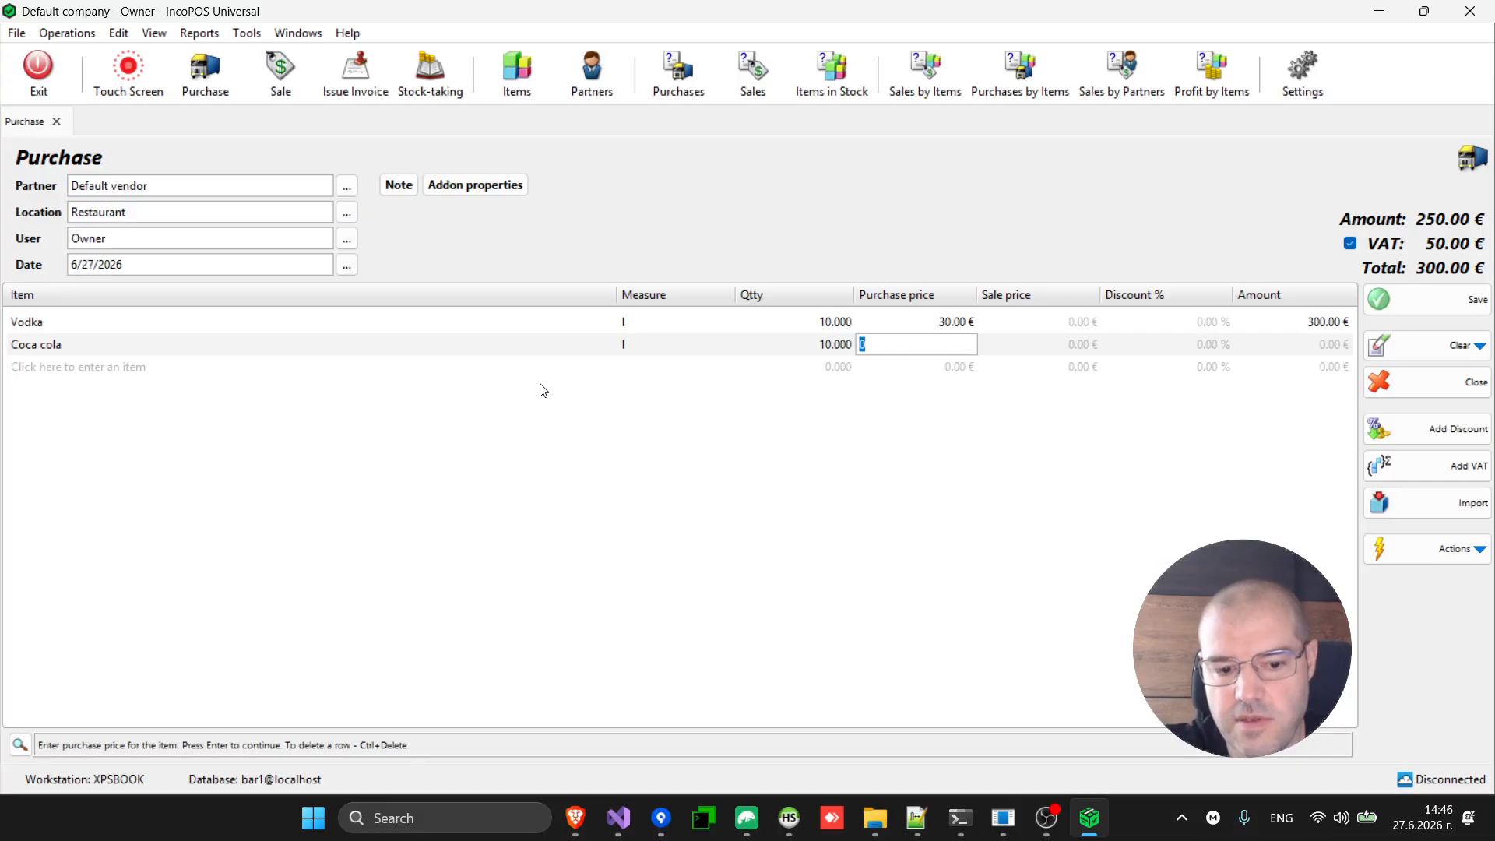
pyautogui.write('2')
pyautogui.press('Return')
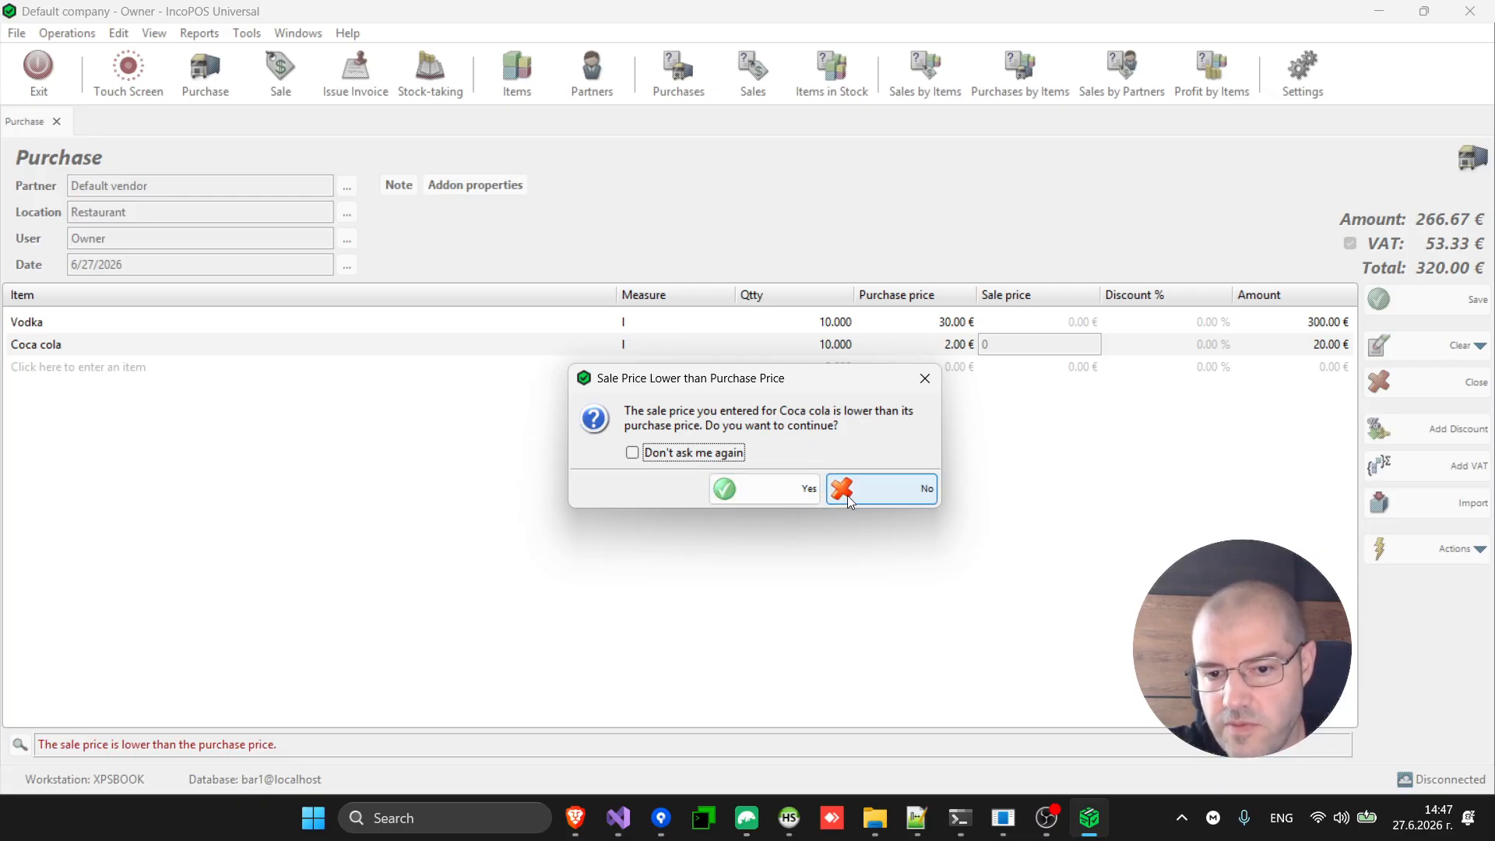
# Raise the sale prices to 40.00 € for Vodka and 3.00 € for Coca cola.
pyautogui.click(872, 489)
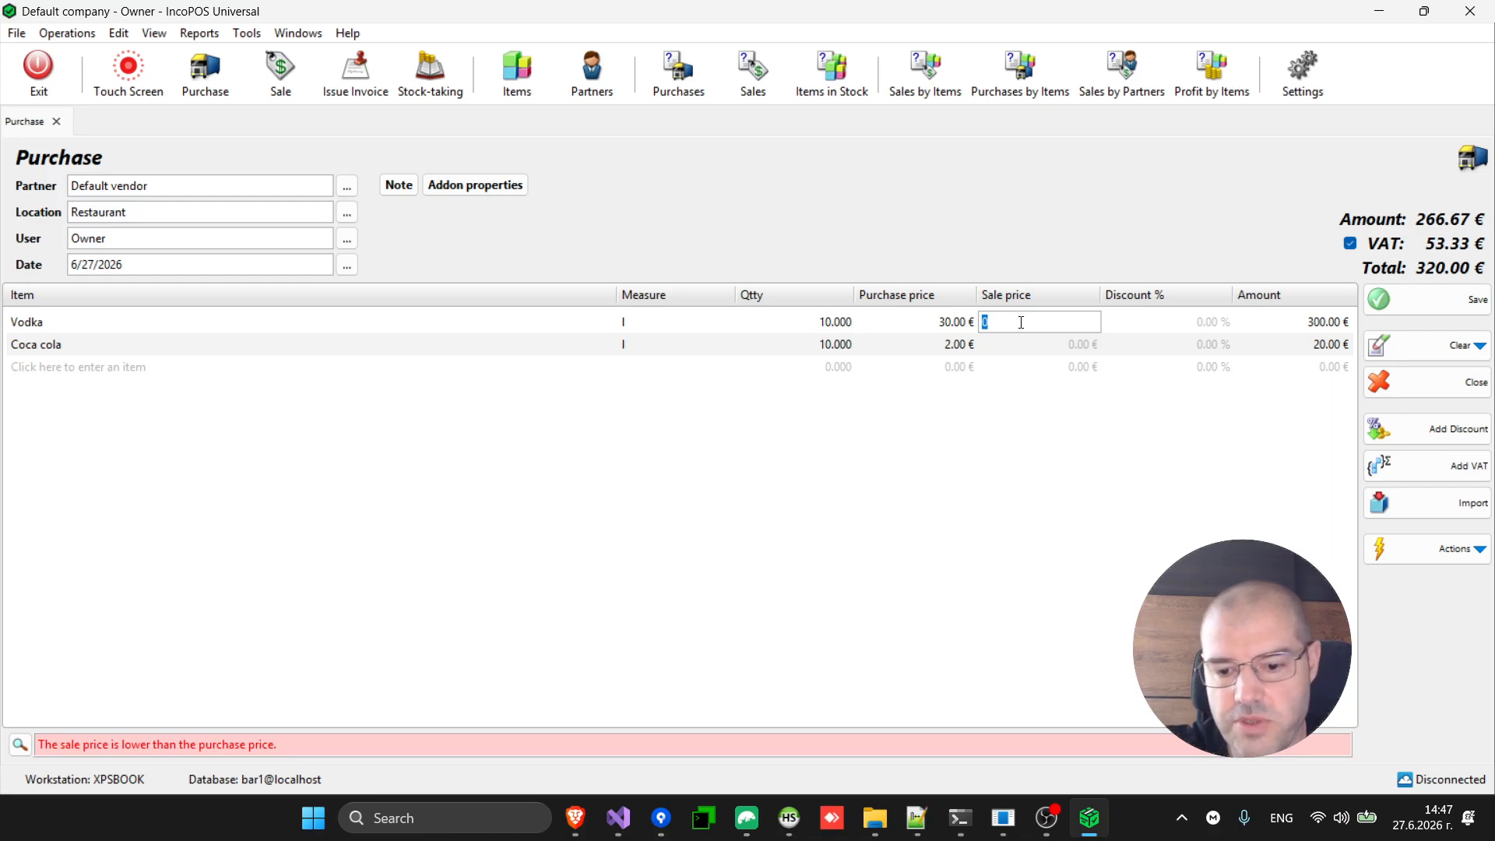
pyautogui.write('40')
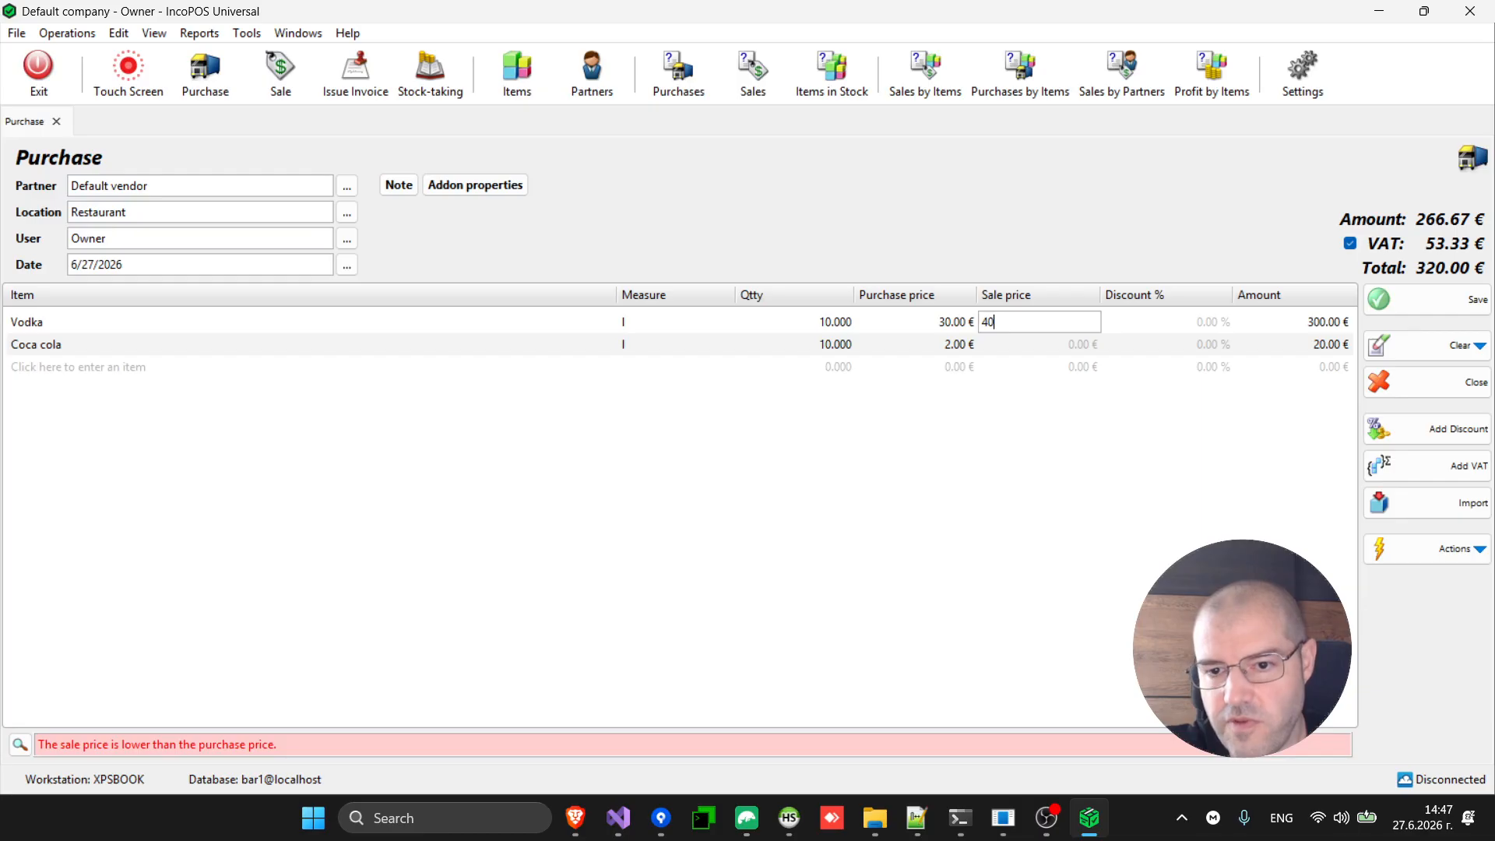
pyautogui.press('Return')
pyautogui.write('3')
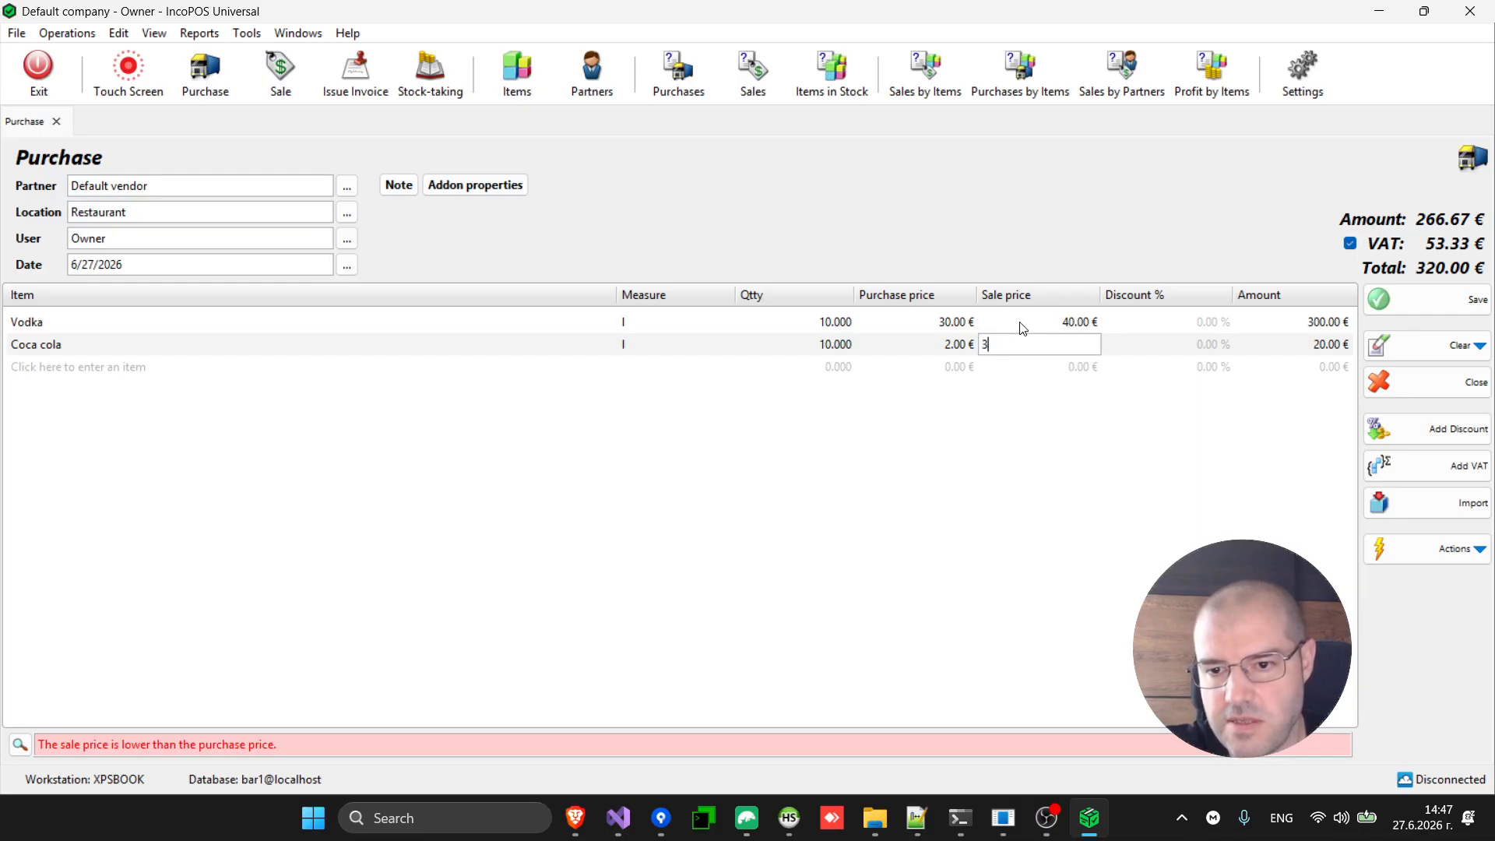
pyautogui.press('Return')
# Save the 320.00 € purchase, pay it in cash, and skip printing.
pyautogui.press('F9')
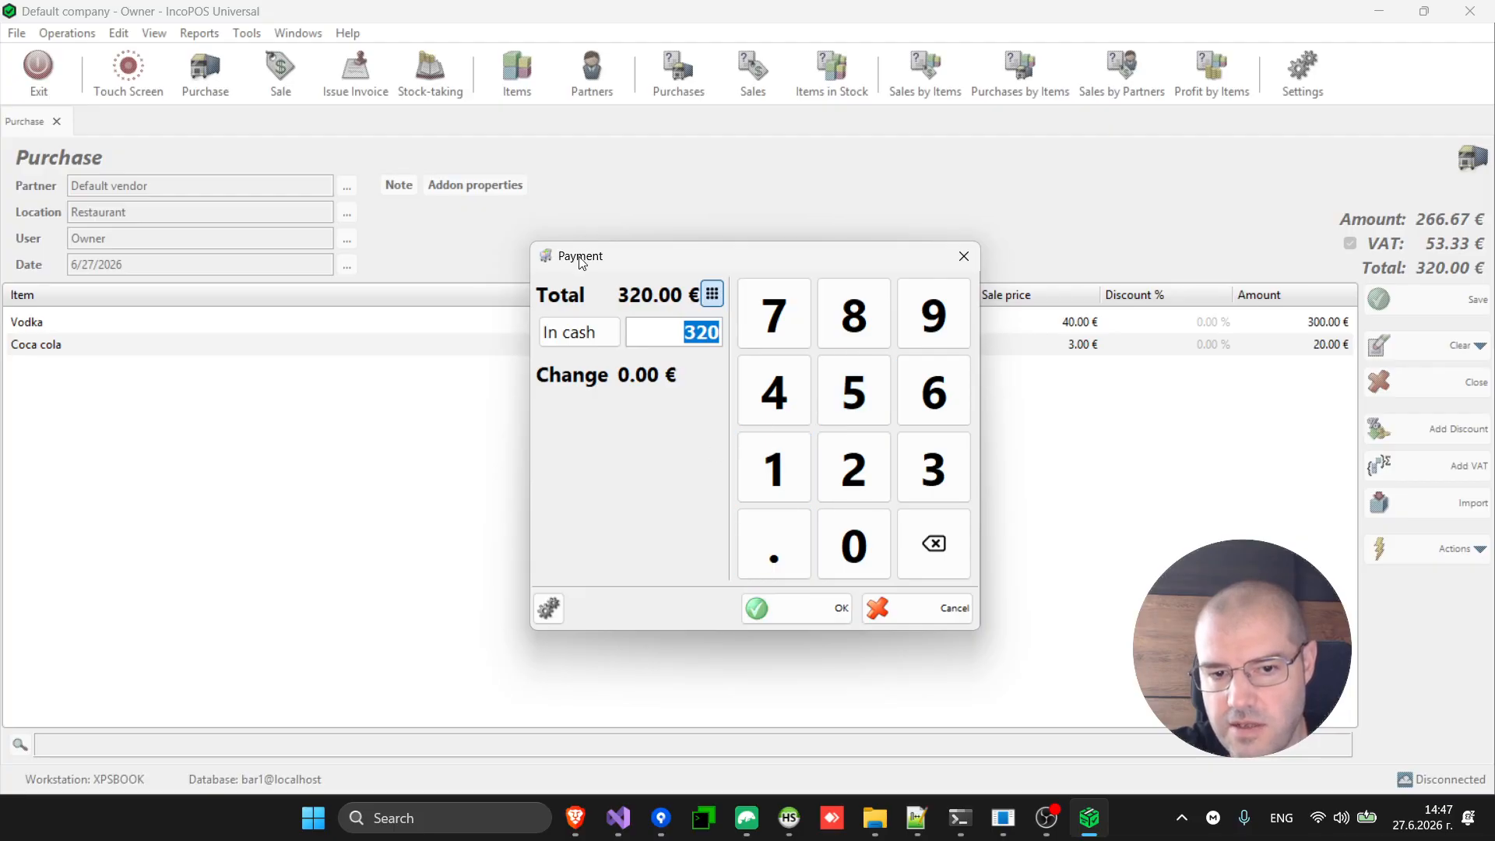
pyautogui.click(795, 614)
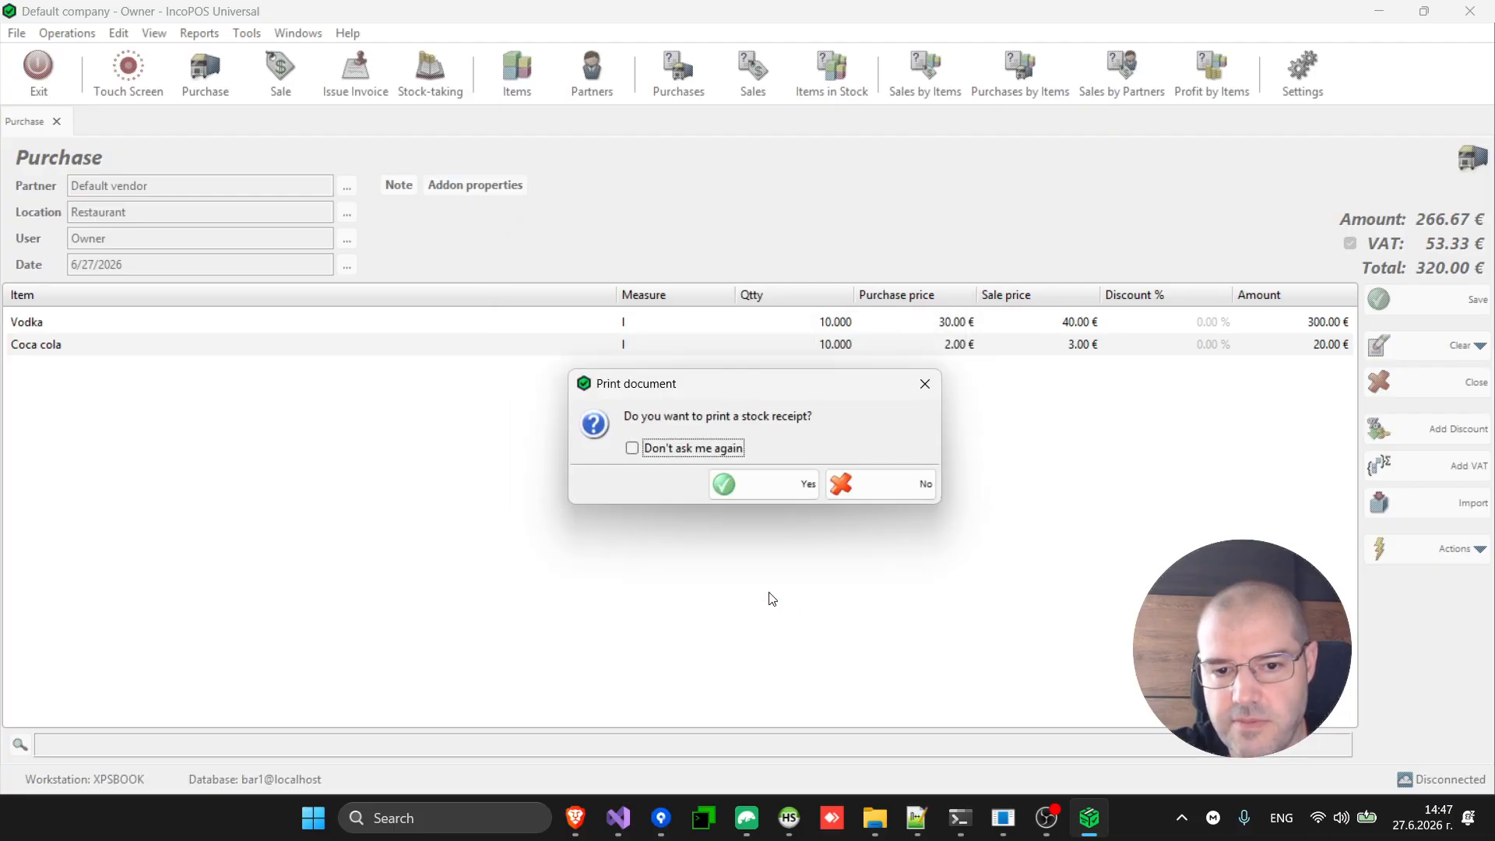
pyautogui.click(914, 484)
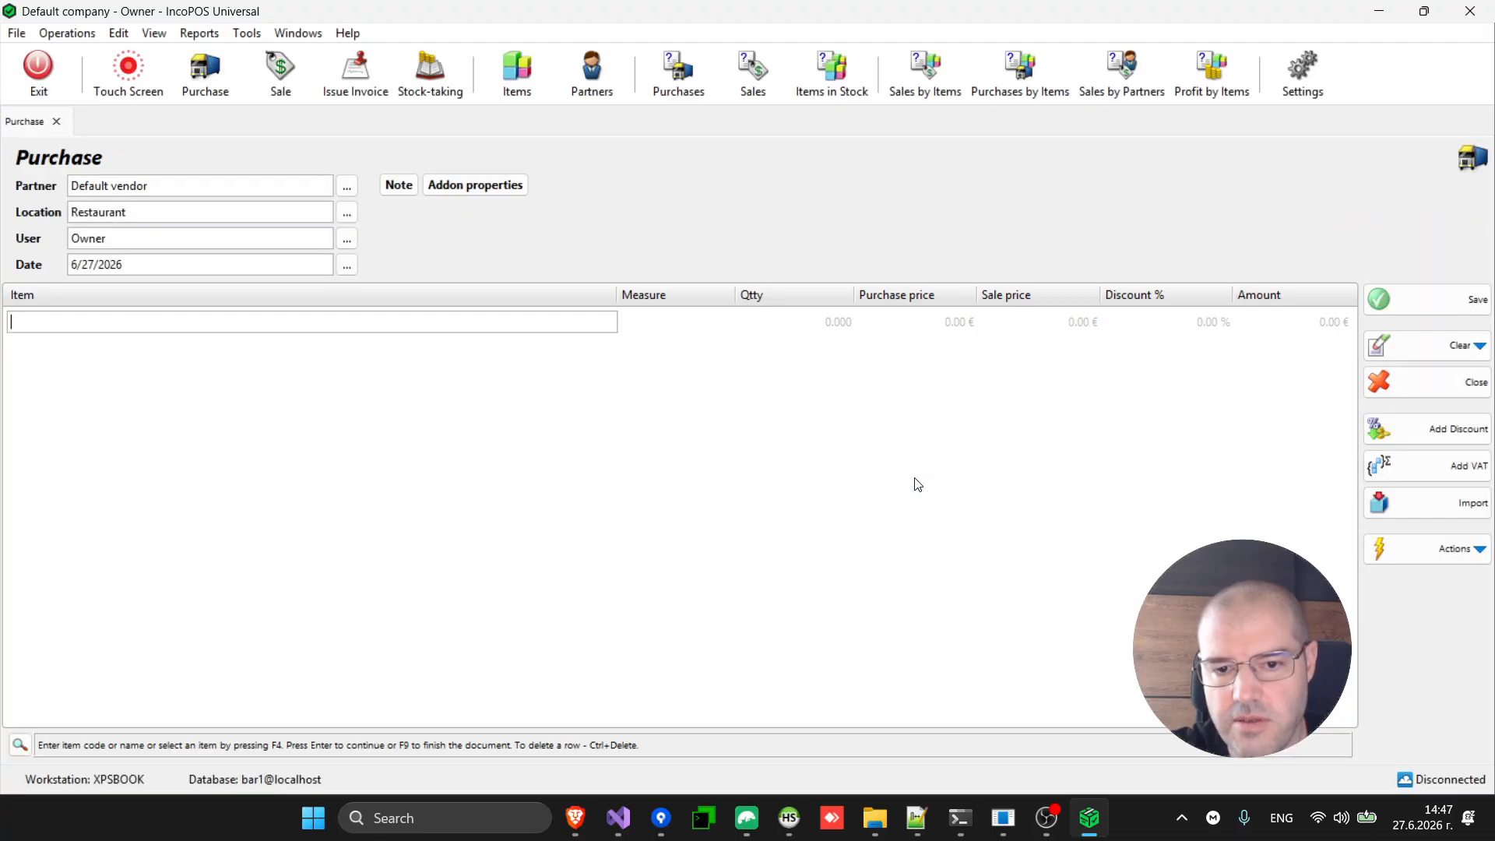
# Check Vodka (9.920 l) and Coca cola (9.600 l) stock, then close the item list and purchase form.
pyautogui.click(540, 76)
pyautogui.click(948, 327)
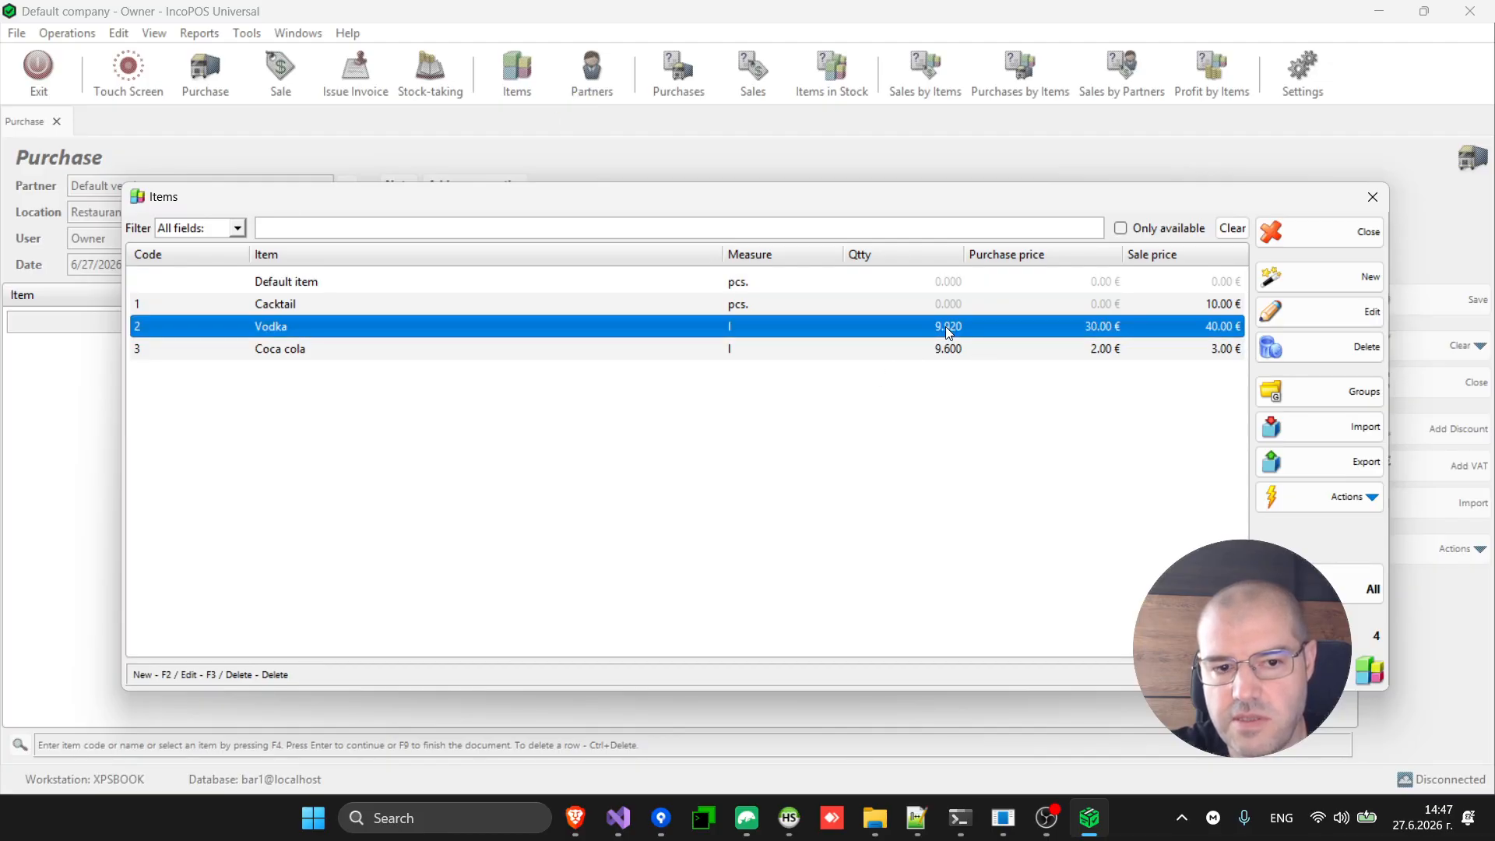
pyautogui.press('Down')
pyautogui.press('Up')
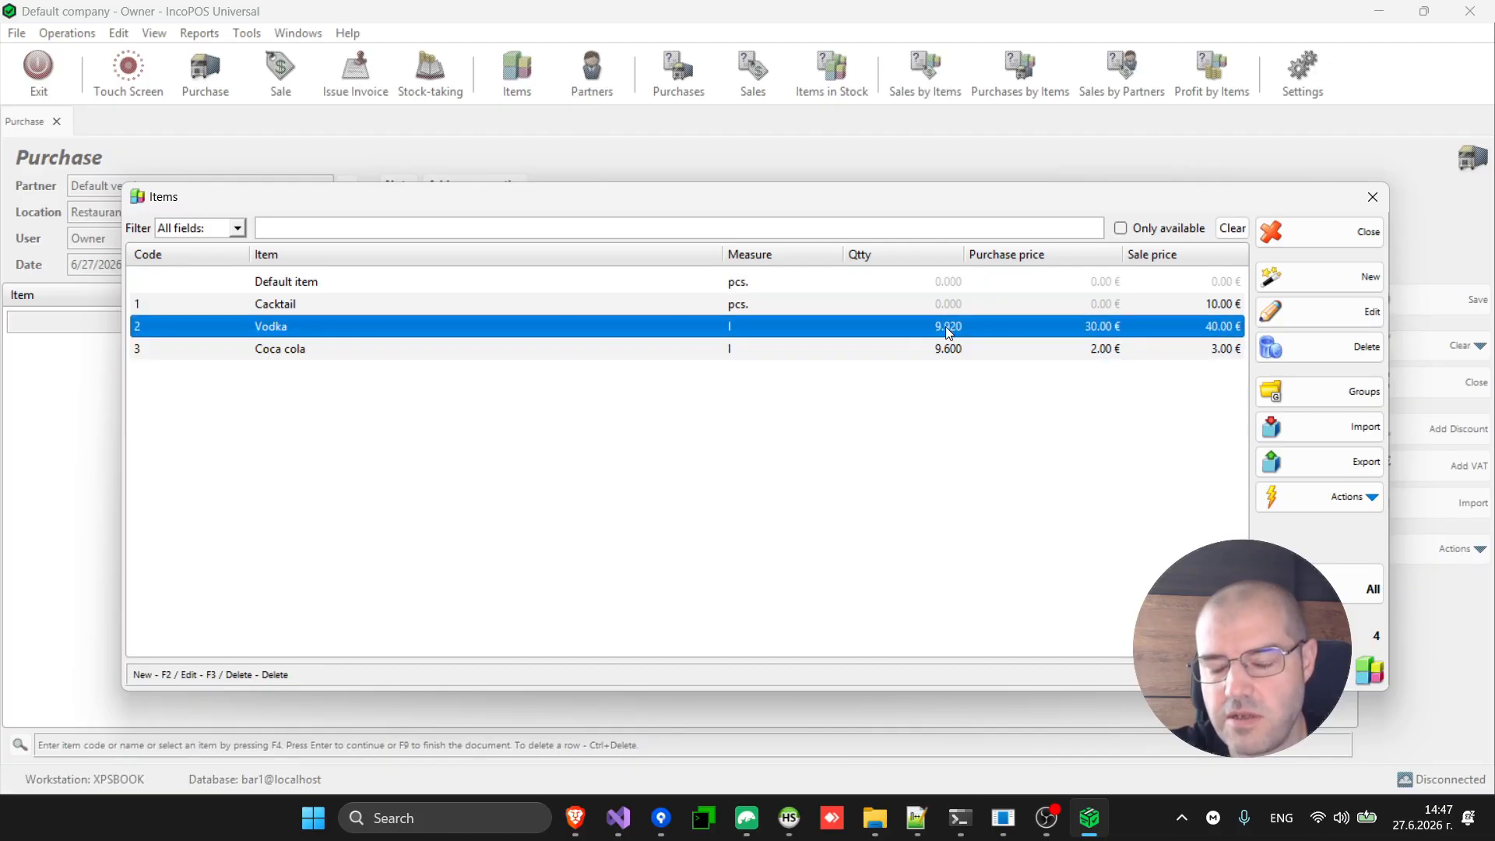
pyautogui.press('Down')
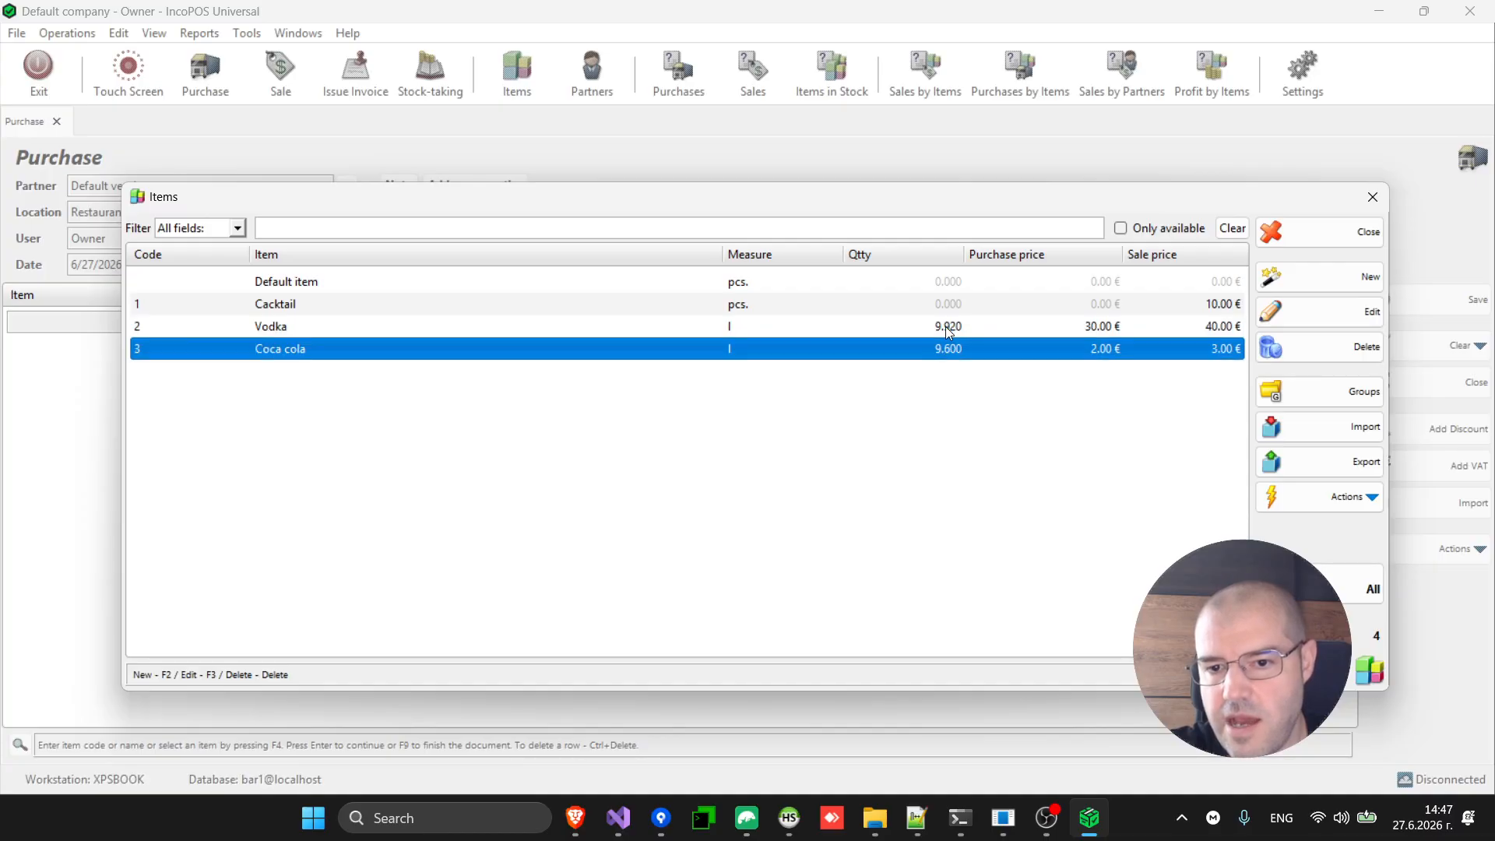
pyautogui.press('Up')
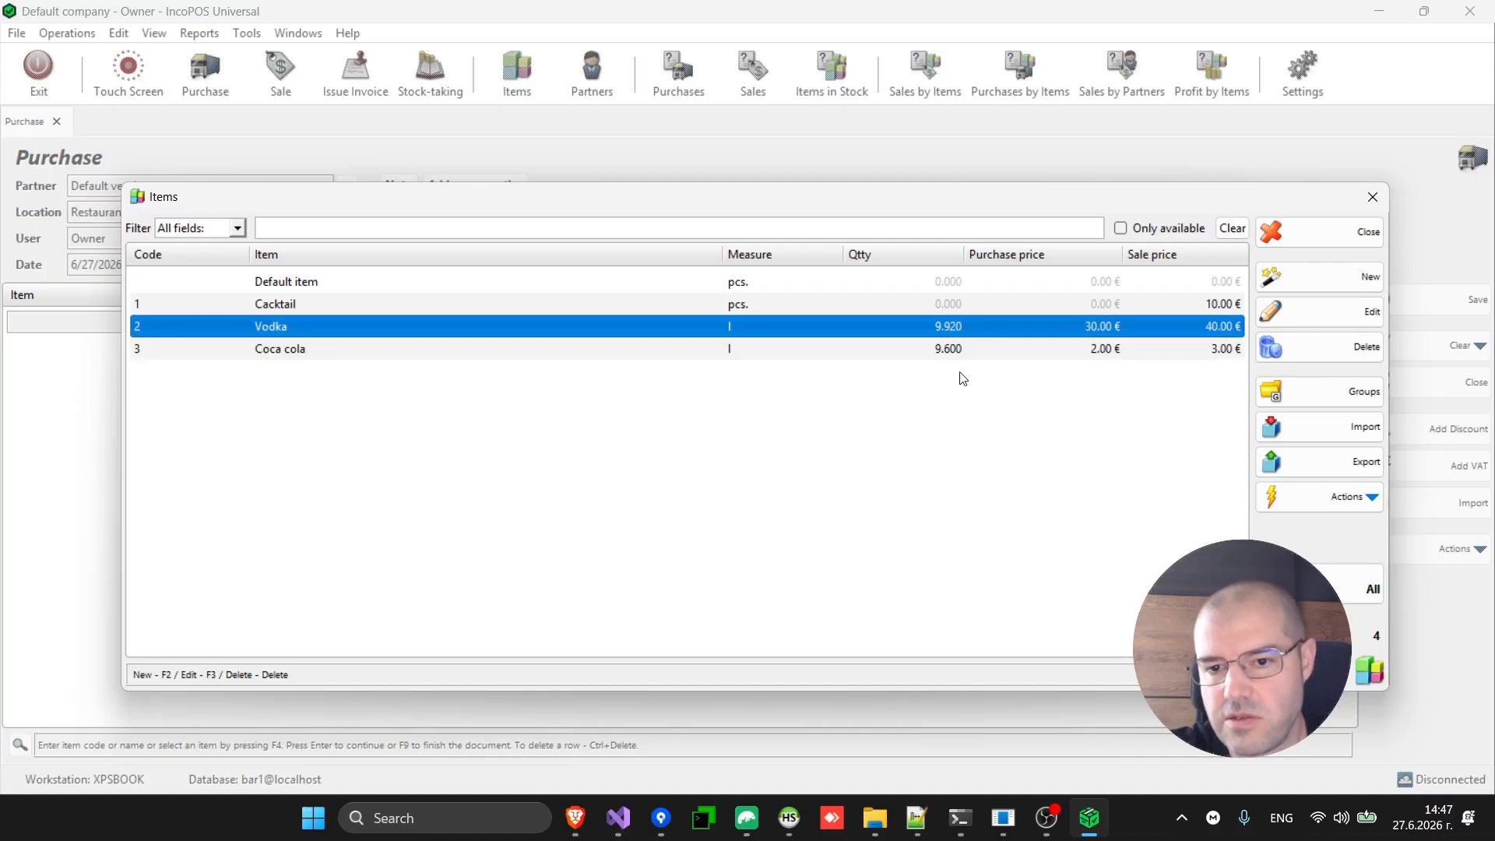
pyautogui.press('Down')
pyautogui.press('Up')
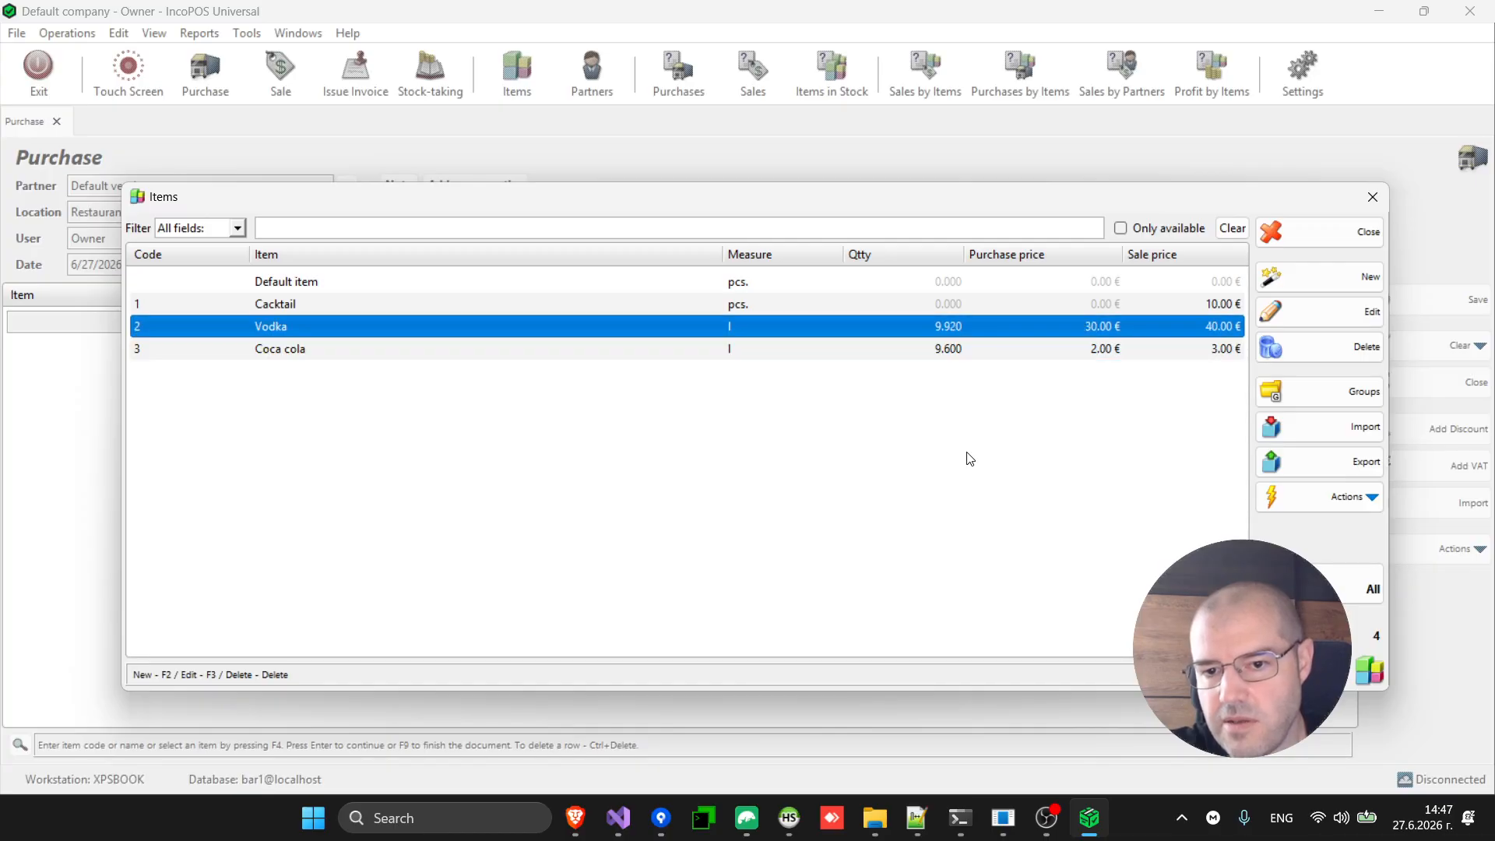
pyautogui.press('Down')
pyautogui.press('Up')
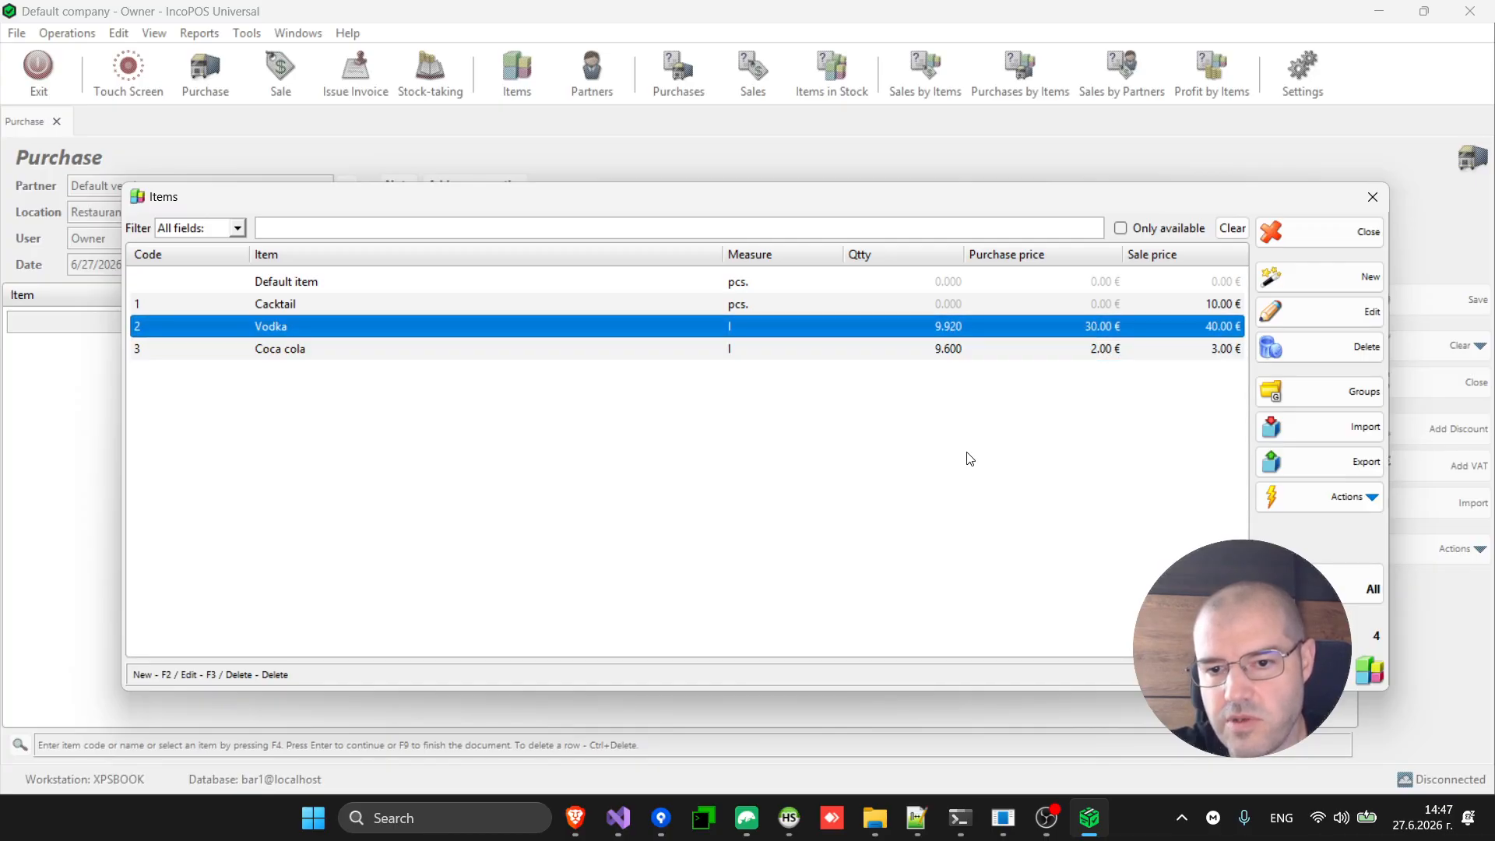
pyautogui.press('Down')
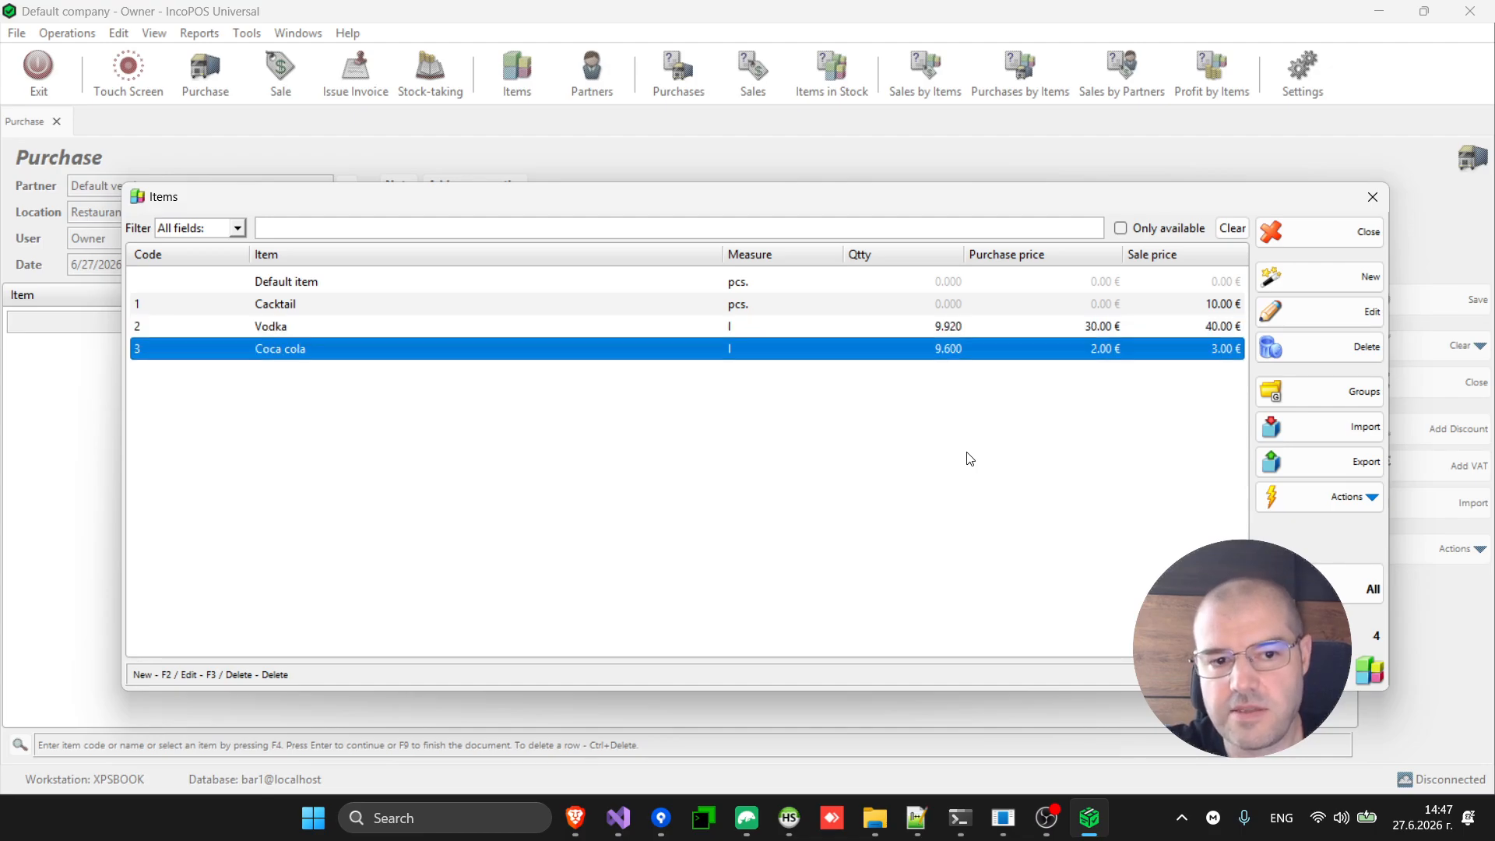
pyautogui.click(953, 331)
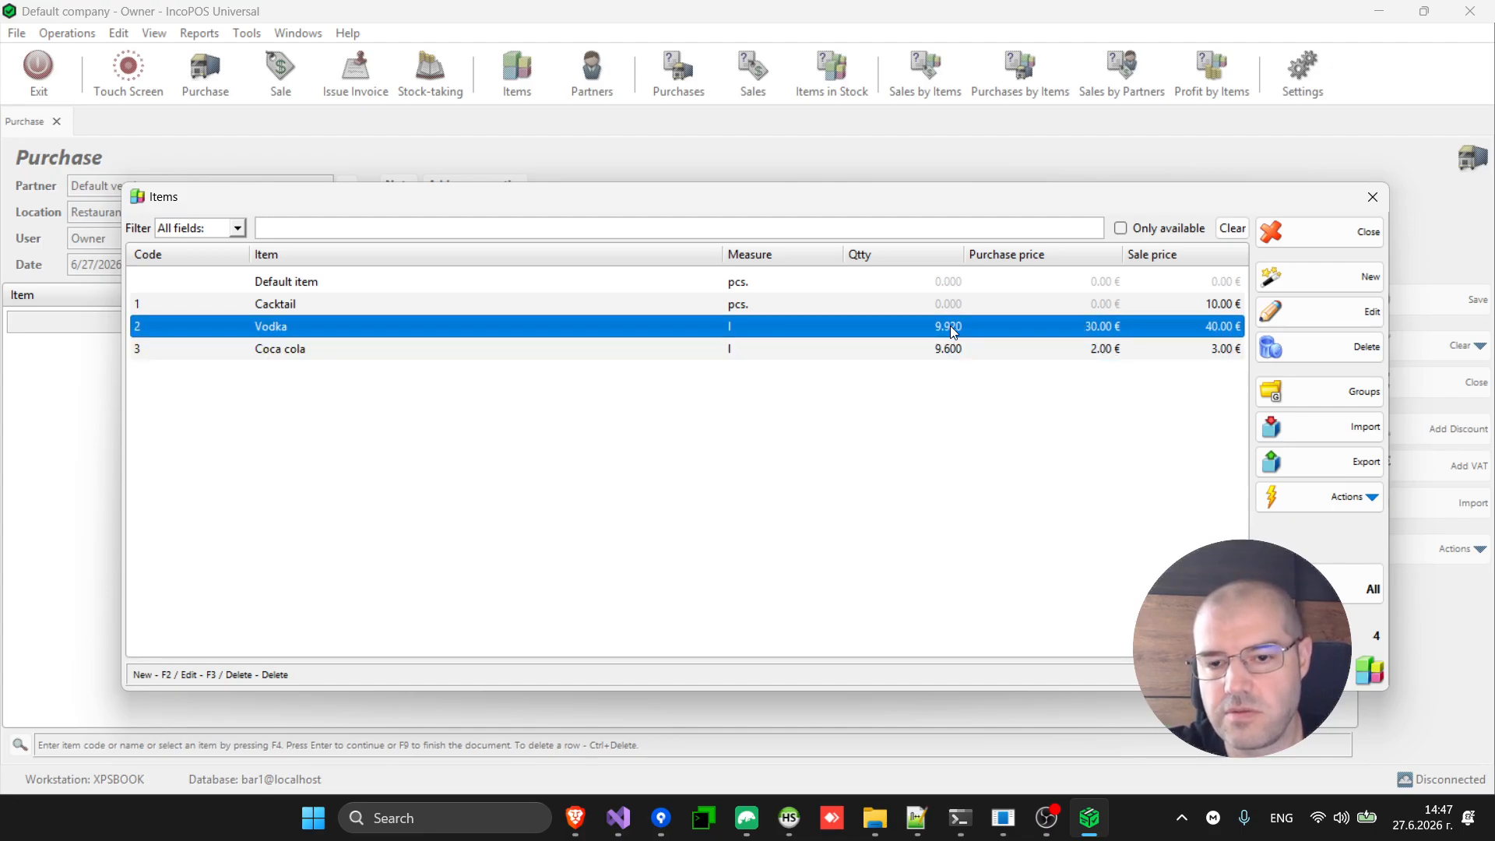
pyautogui.press('Escape')
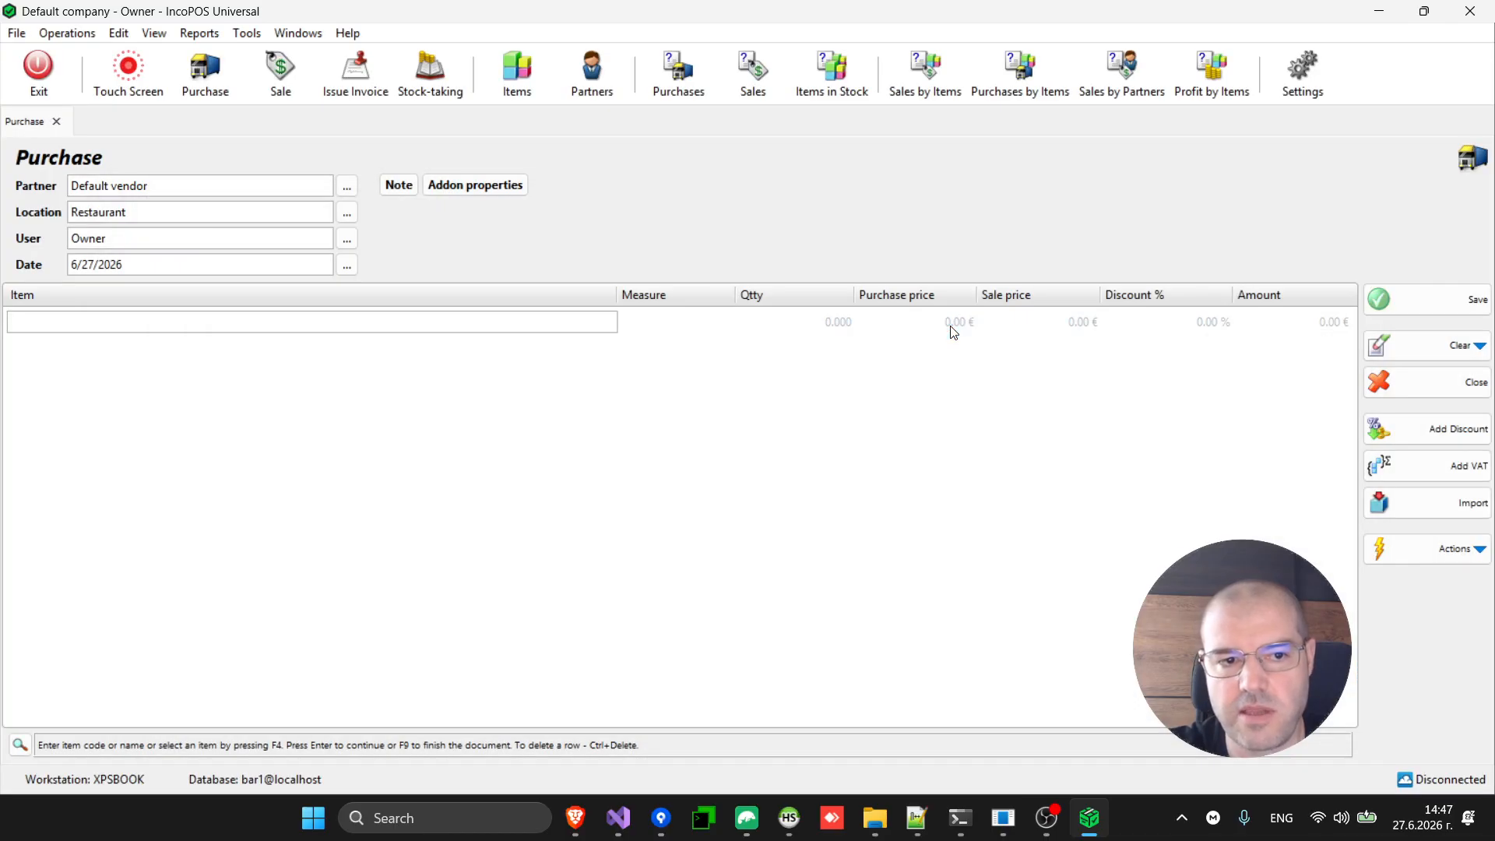
pyautogui.press('Escape')
pyautogui.click(128, 73)
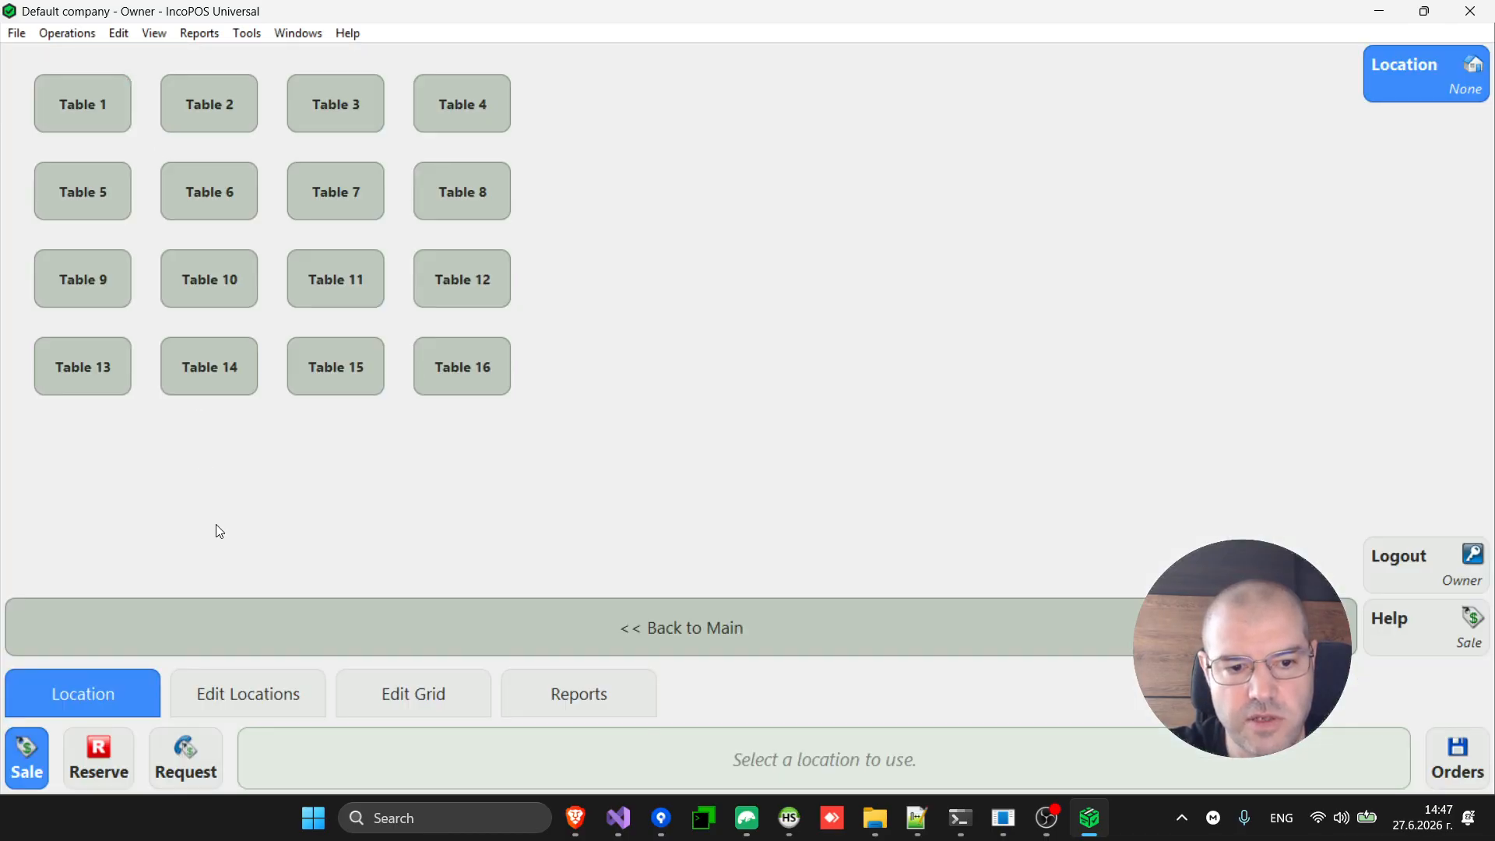
pyautogui.click(566, 702)
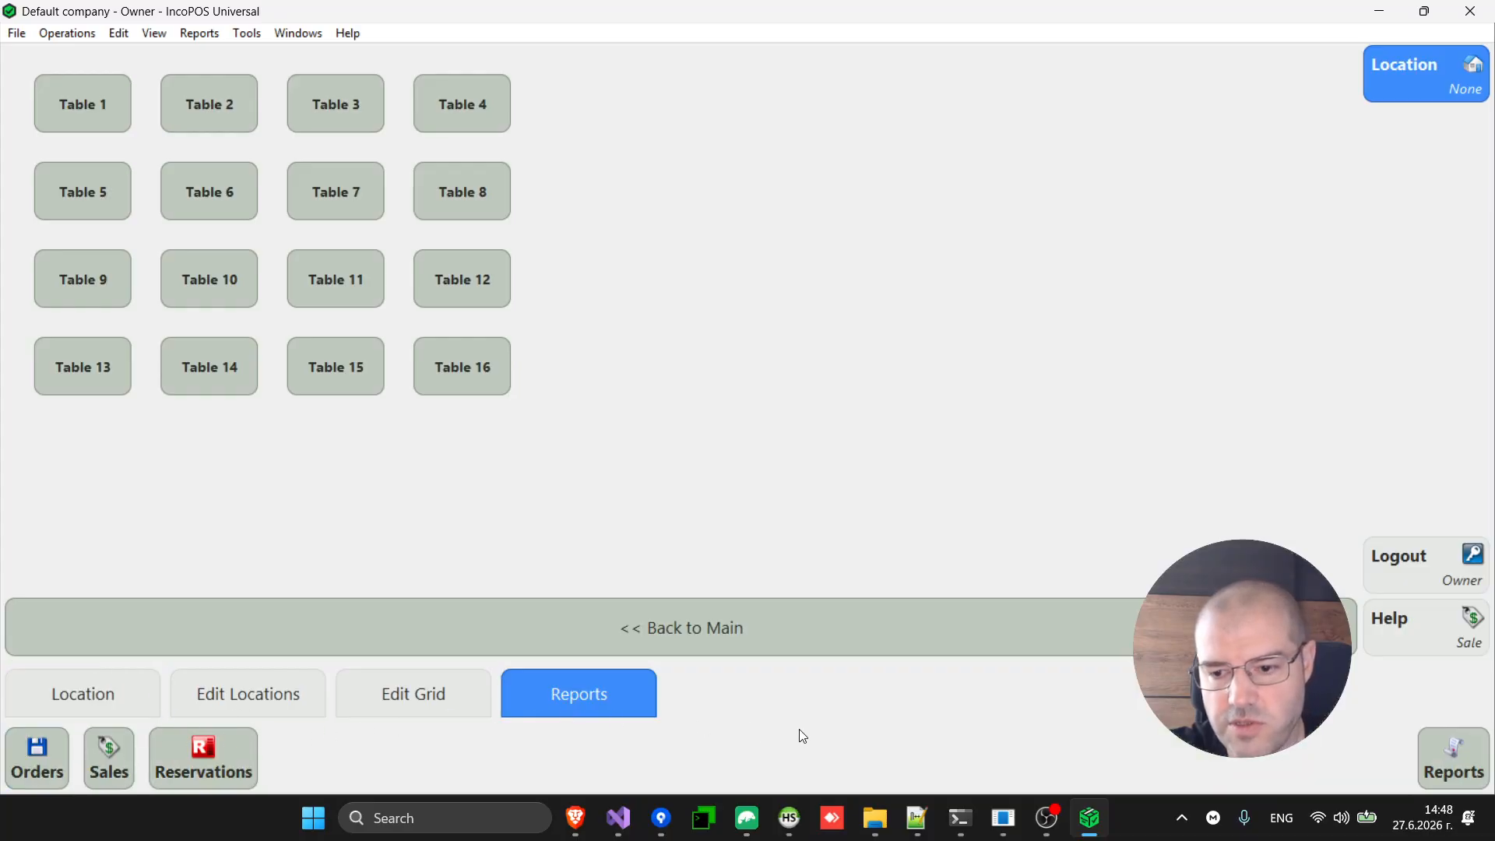
pyautogui.click(1438, 758)
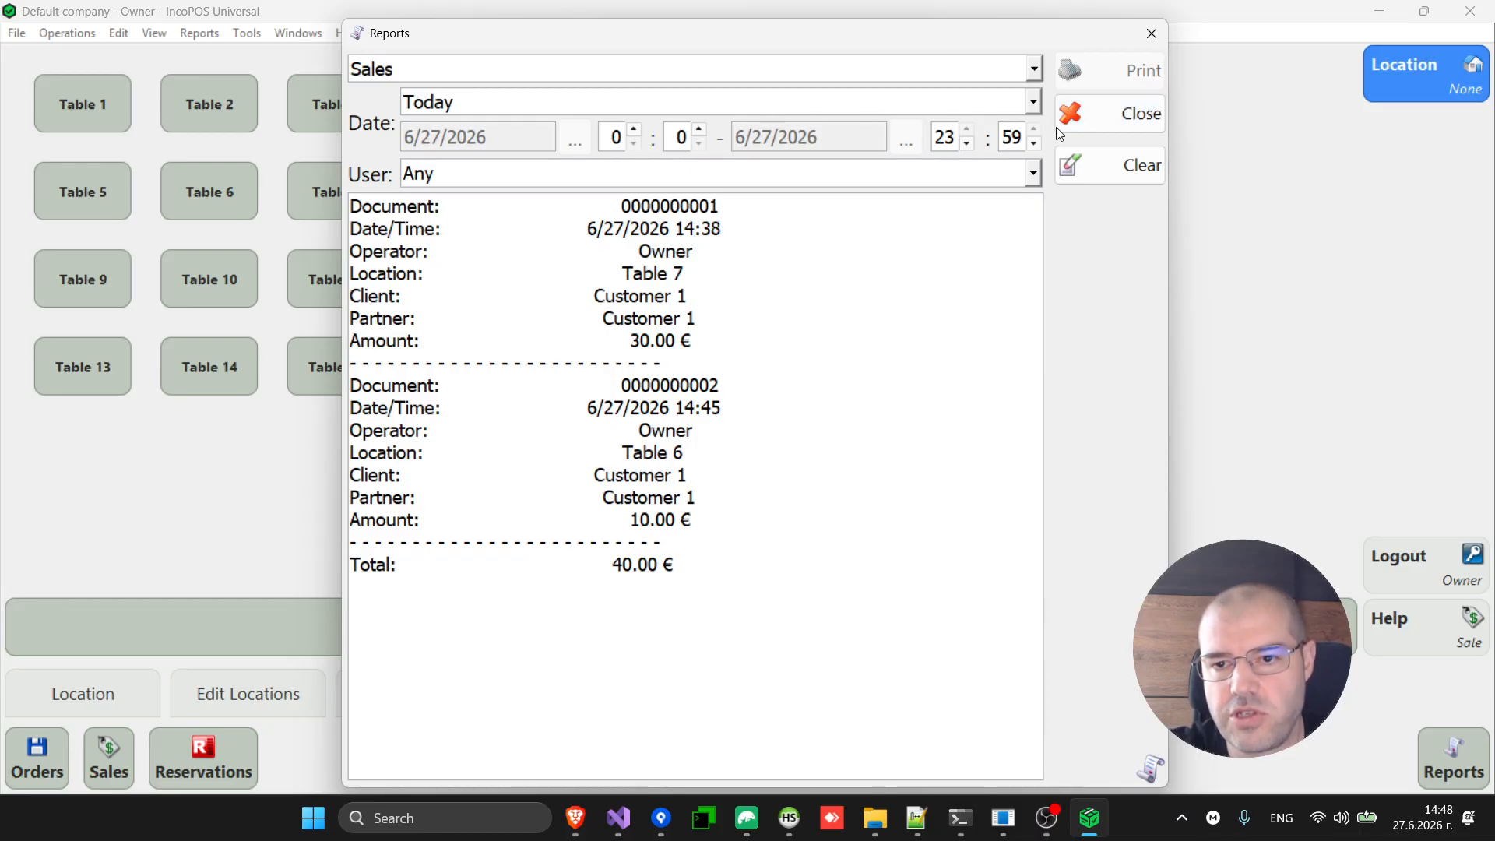
pyautogui.click(1106, 115)
pyautogui.press('Escape')
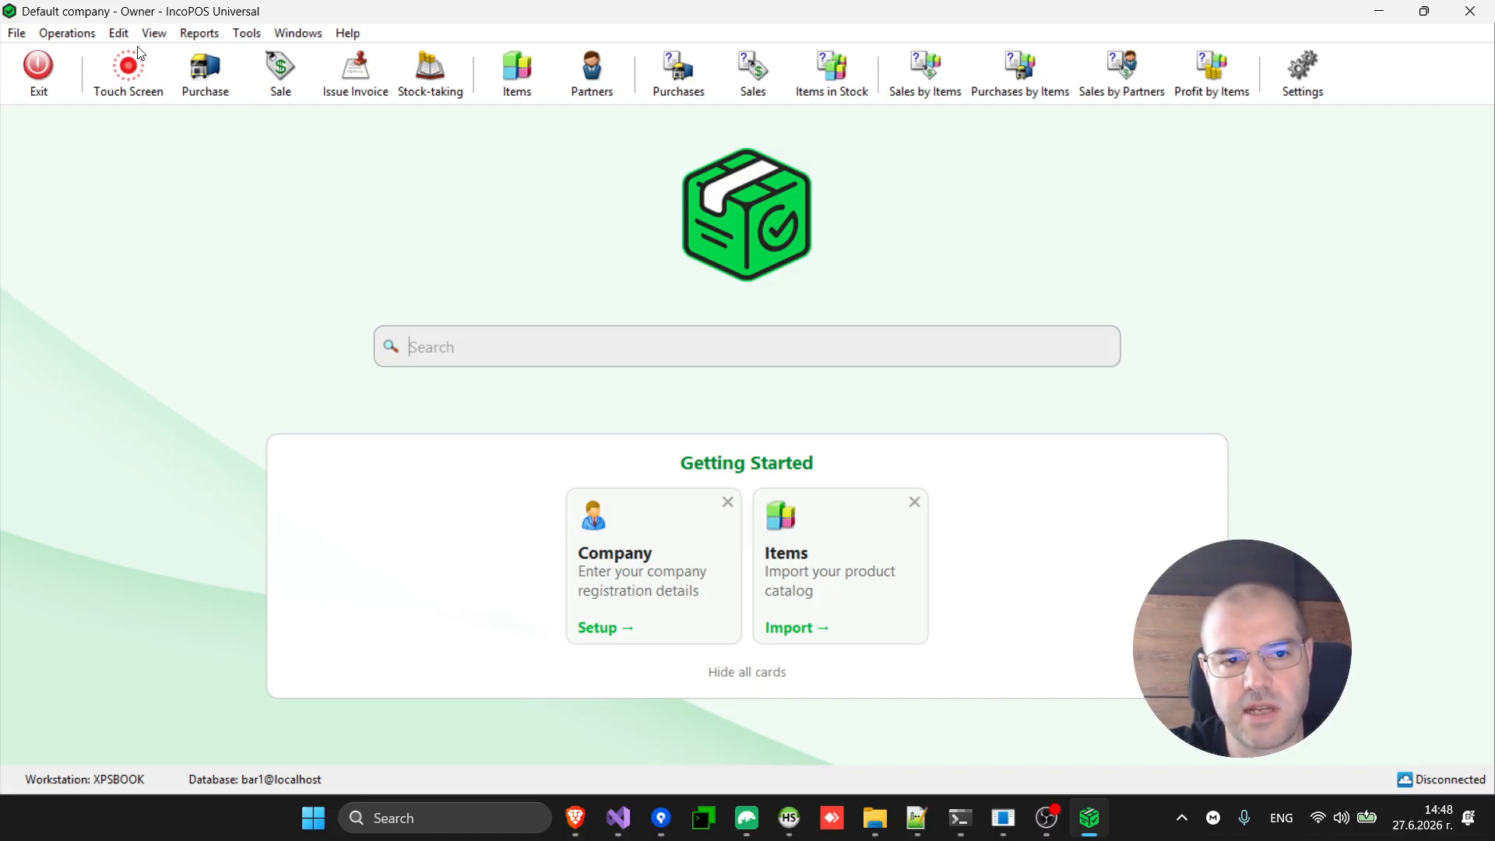
# Open the Kitchen Display from the Operations menu, showing no orders.
pyautogui.click(56, 34)
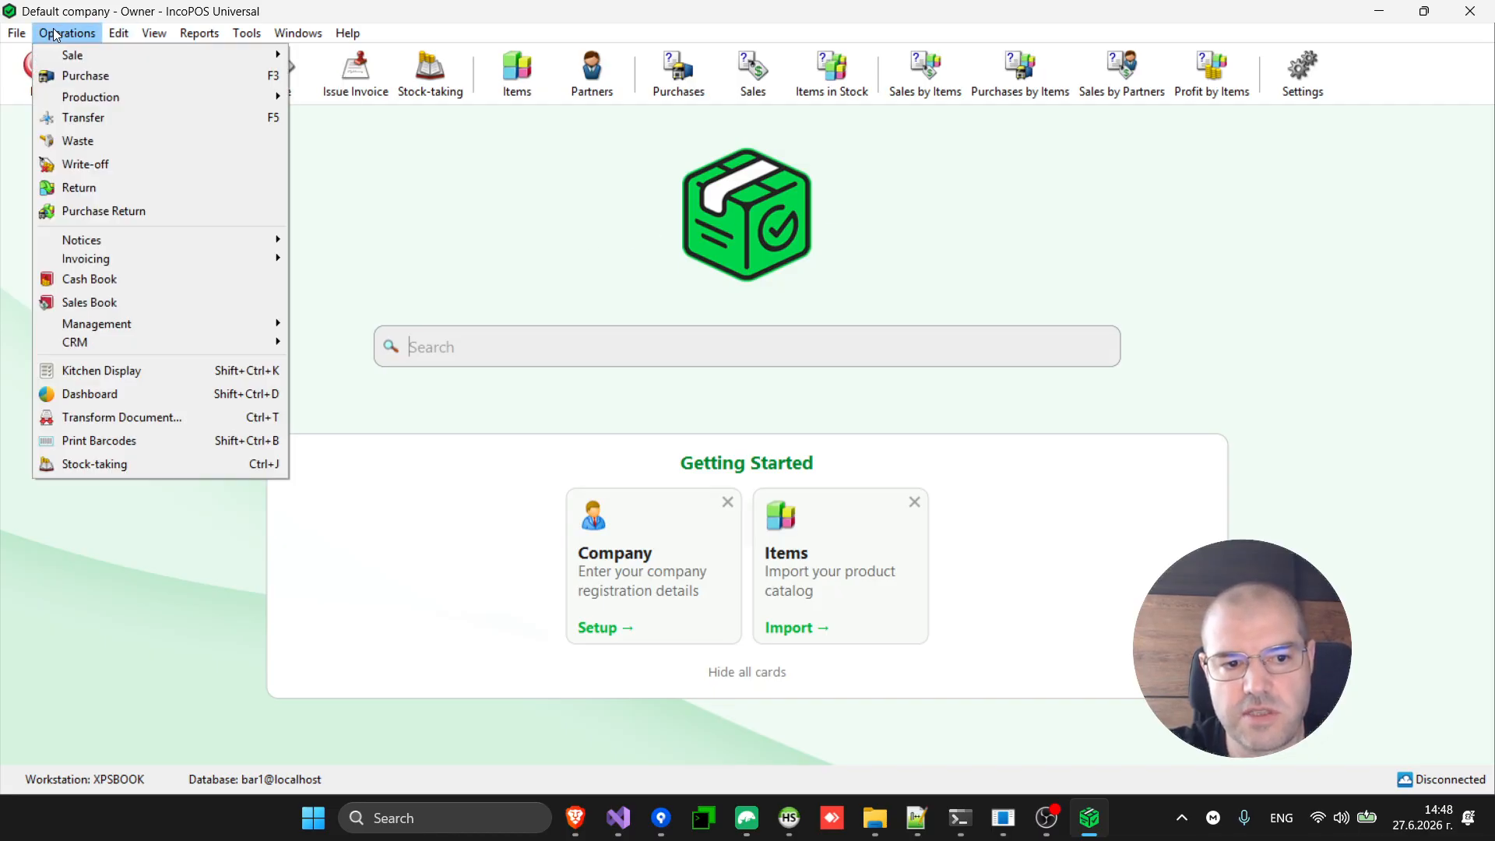
pyautogui.moveTo(89, 56)
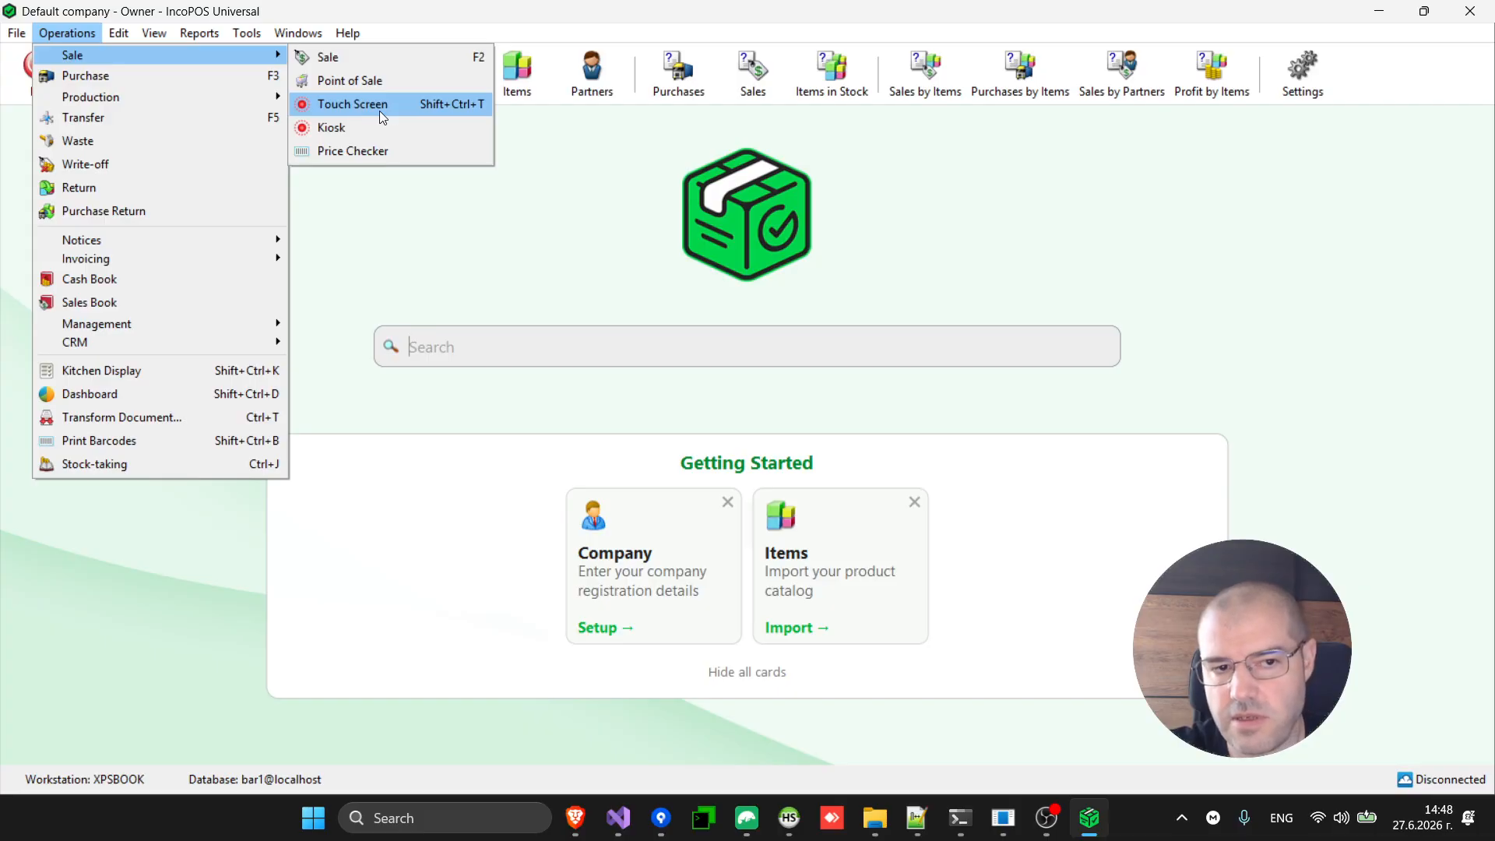
pyautogui.click(158, 368)
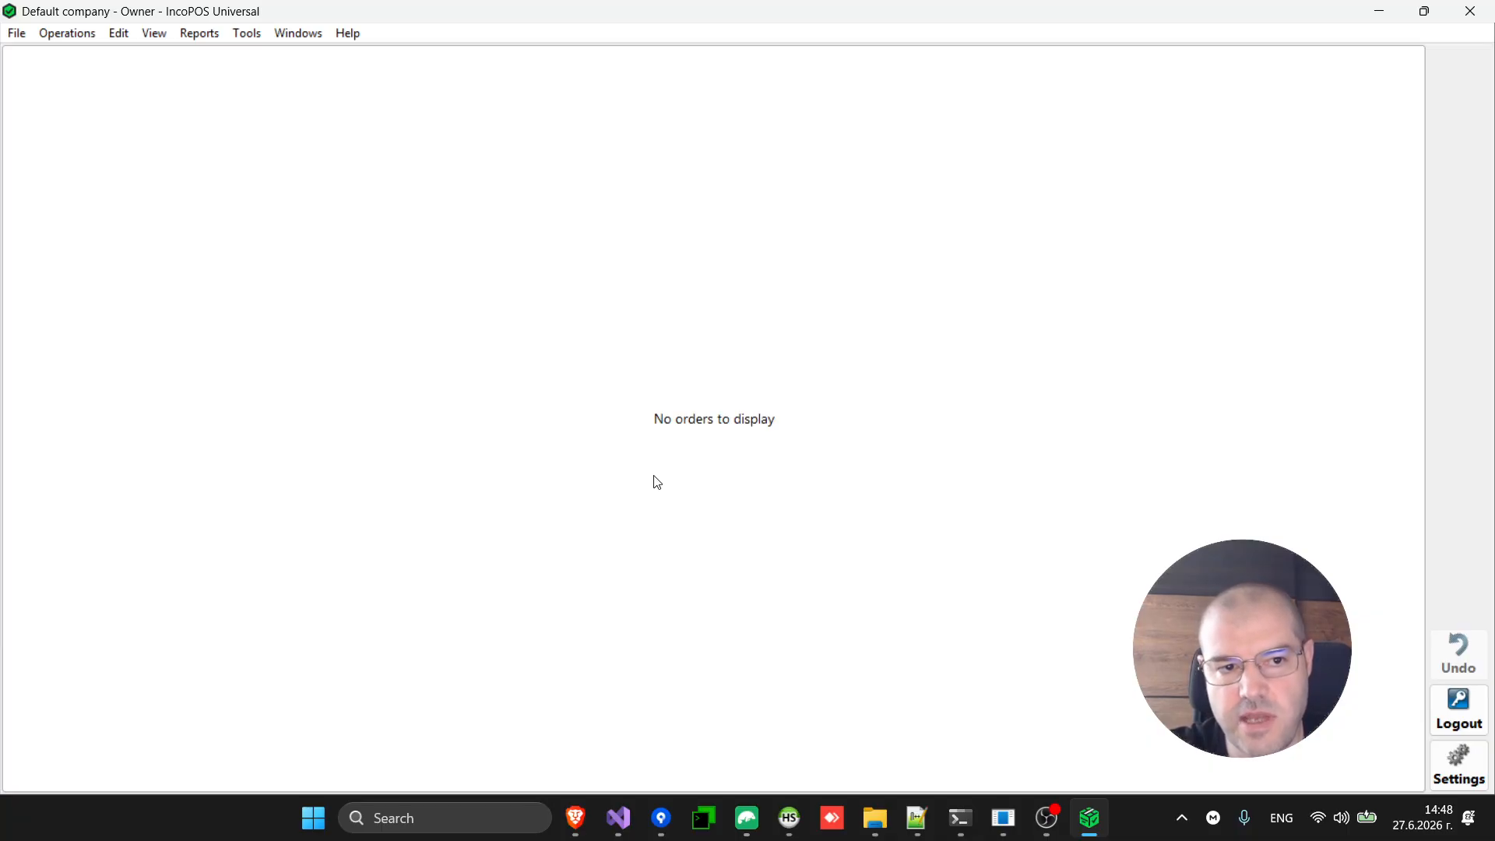
pyautogui.click(76, 39)
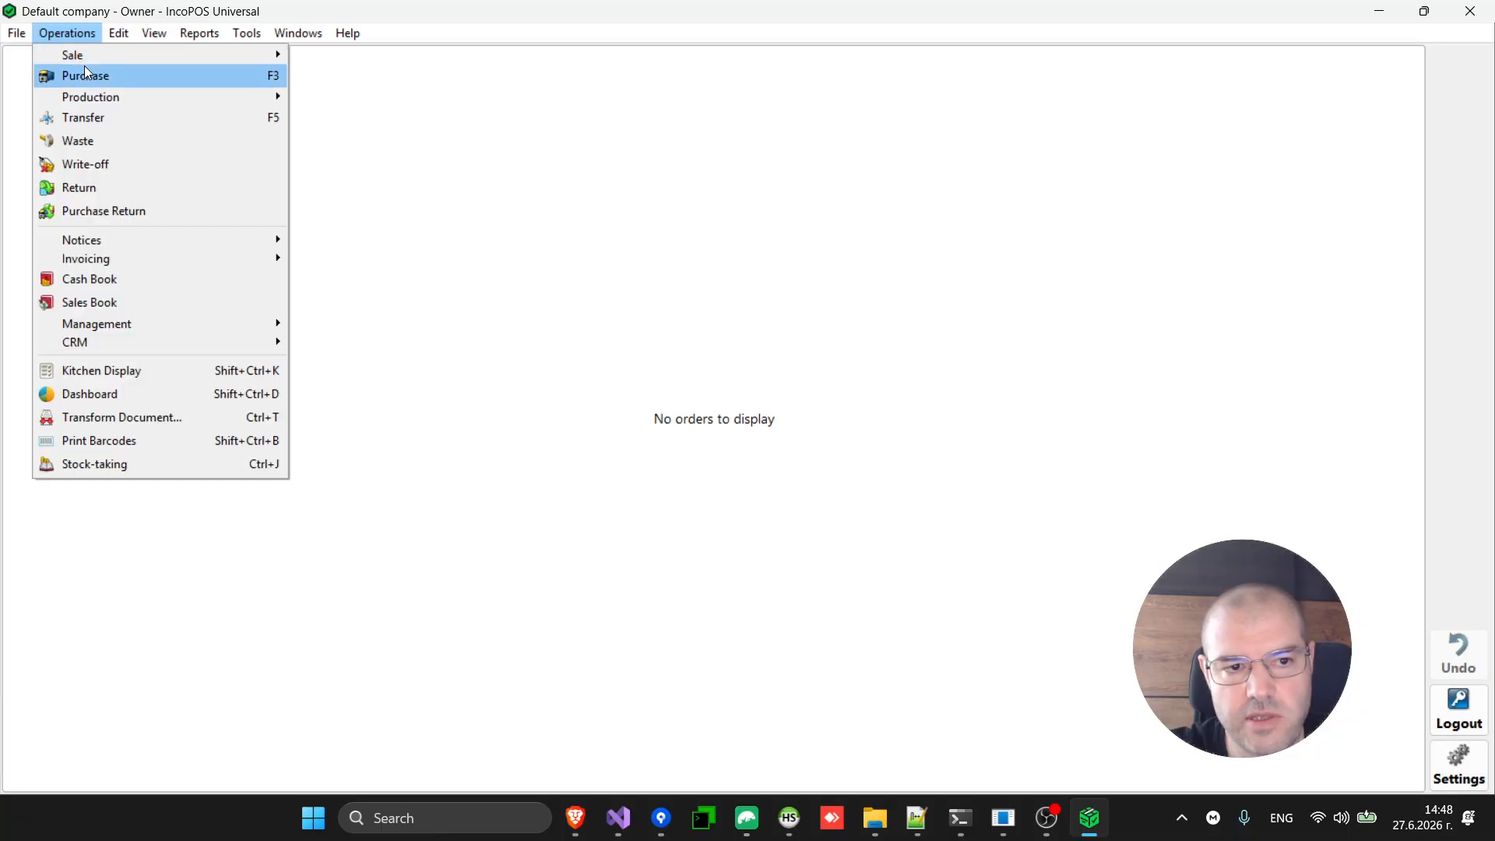
# Order two Cacktails for Table 11 on the Touch Screen and save the order.
pyautogui.moveTo(96, 59)
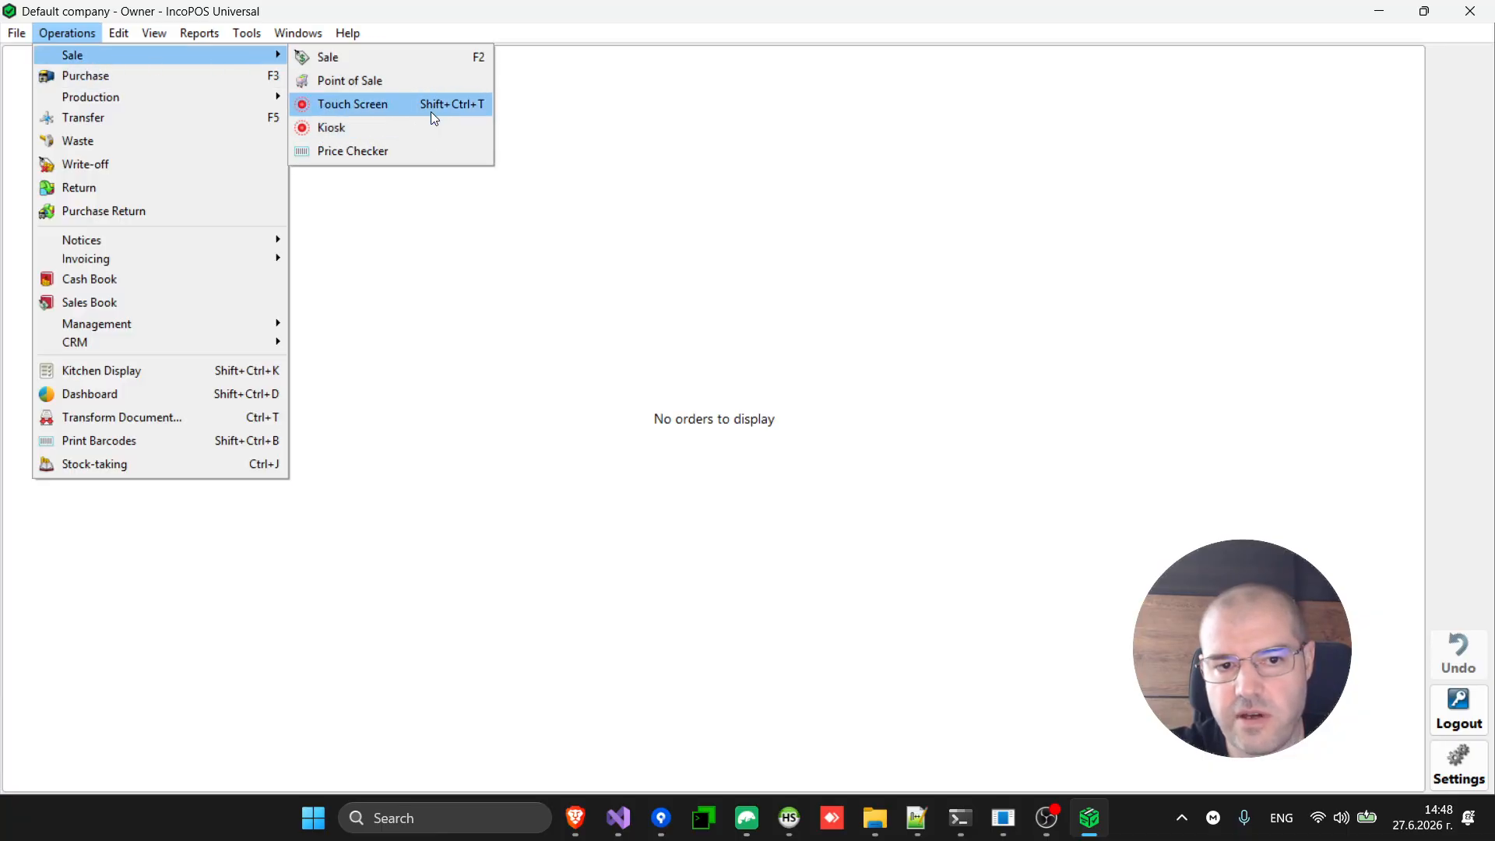
pyautogui.click(432, 105)
pyautogui.click(312, 301)
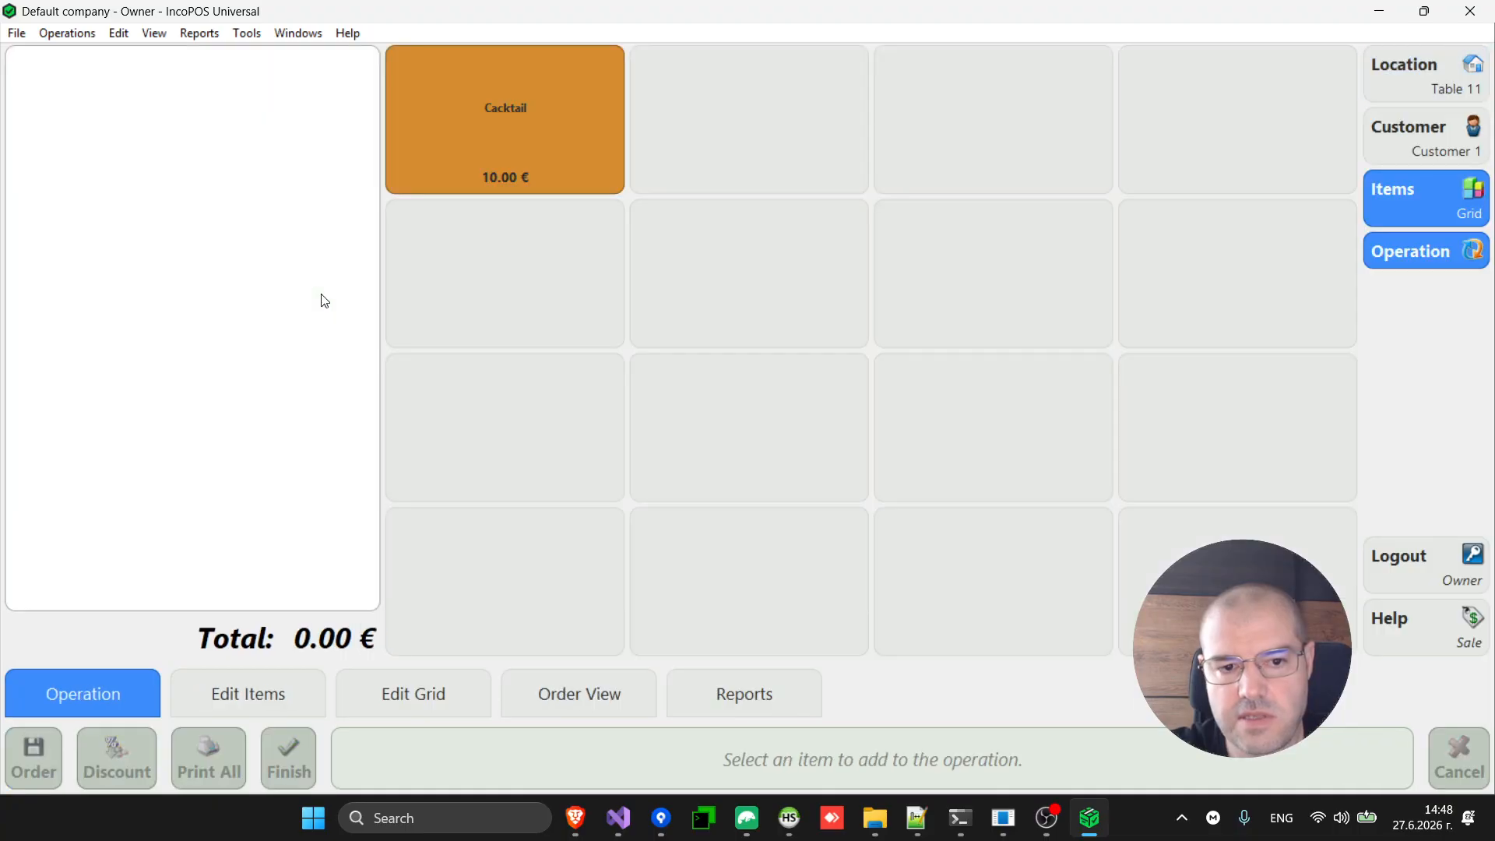
pyautogui.click(524, 137)
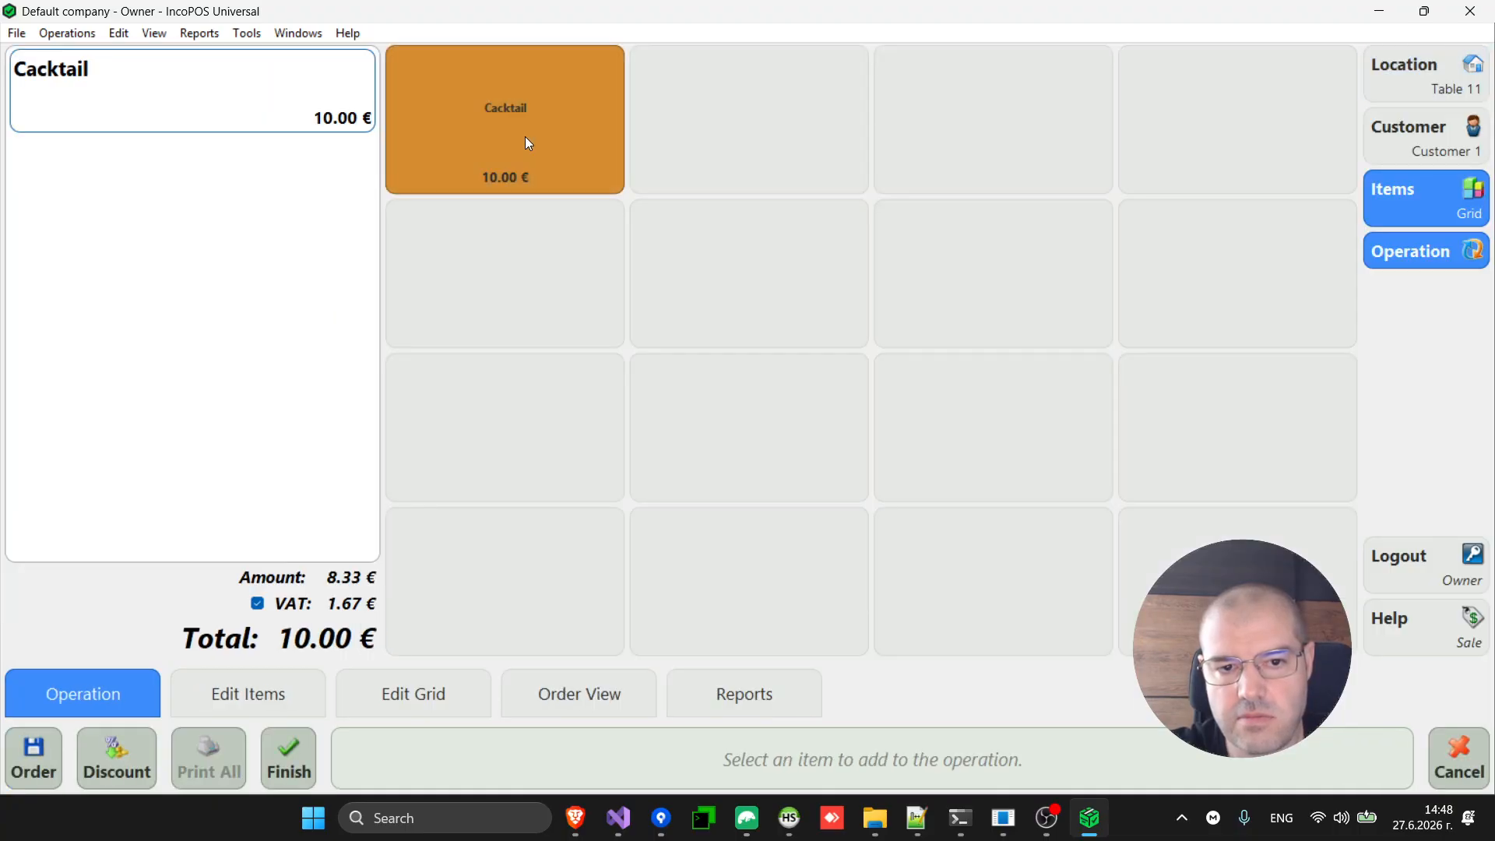
pyautogui.click(490, 166)
pyautogui.click(43, 747)
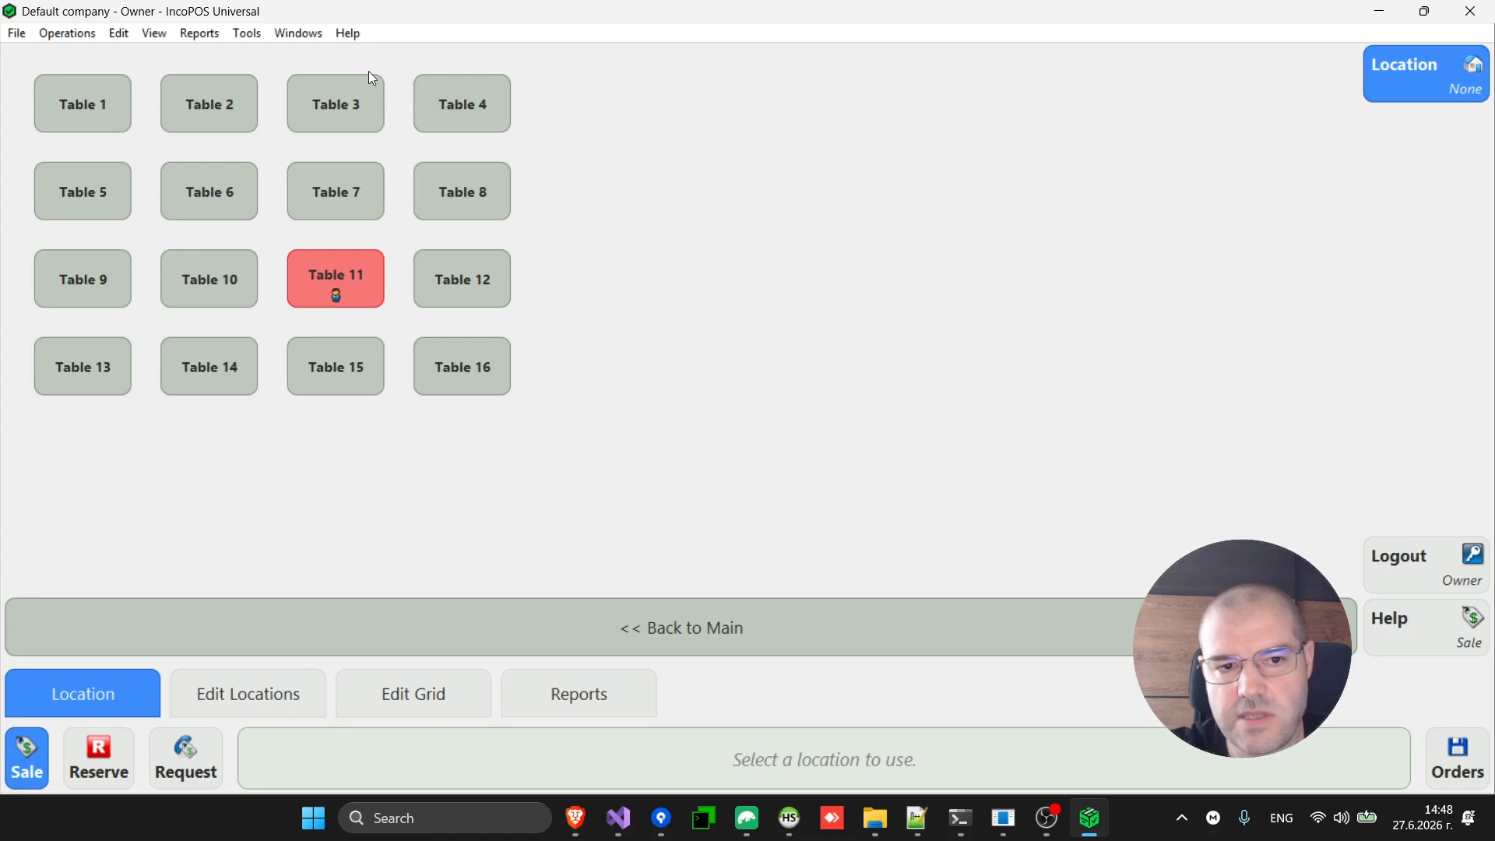
# On the Kitchen Display, advance Table 11's Cacktail order through Preparing, Ready to serve and served.
pyautogui.click(296, 36)
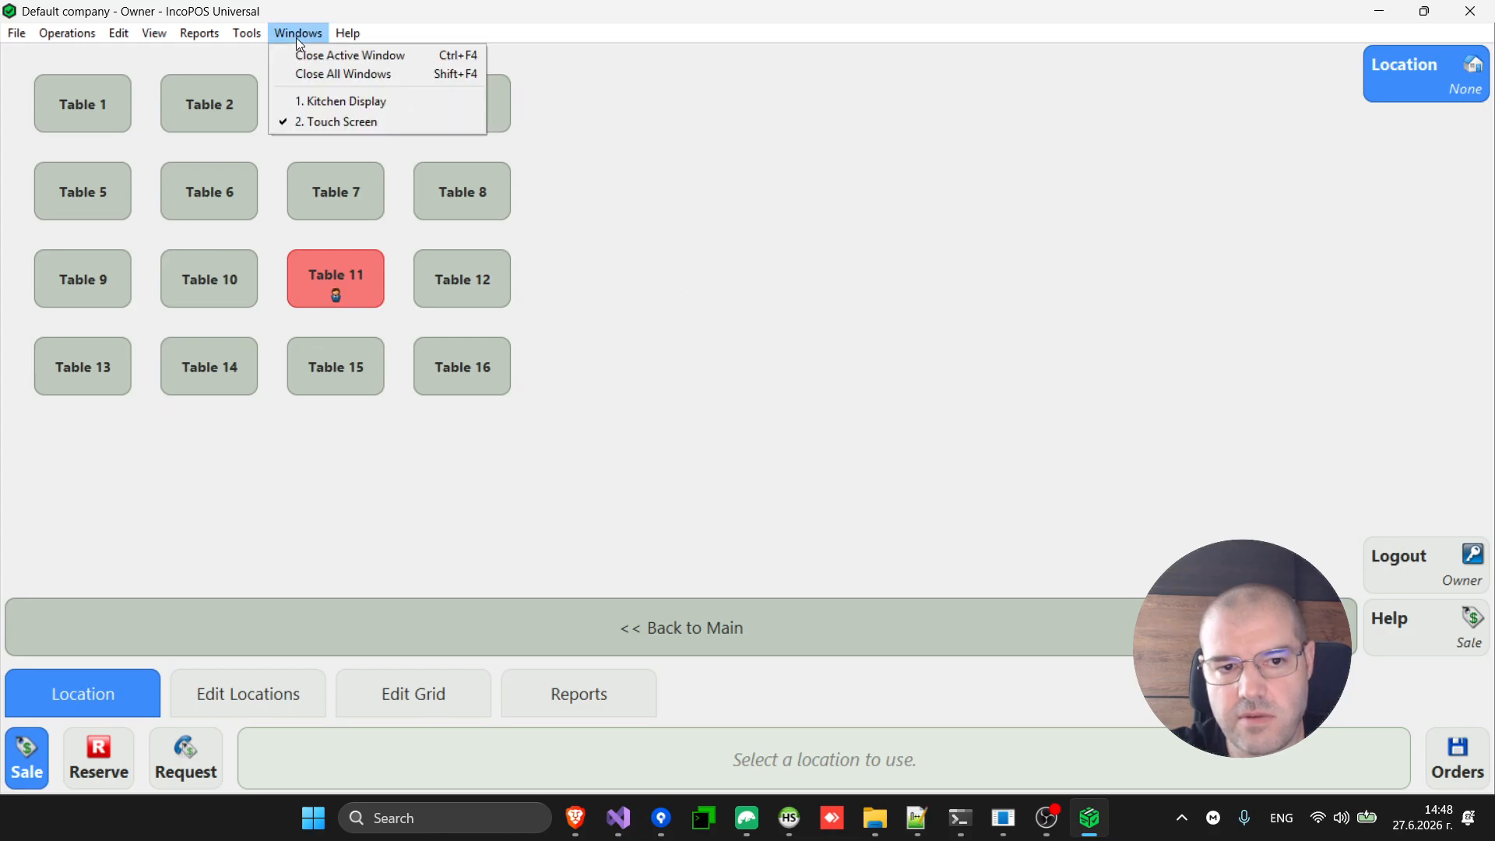
pyautogui.click(326, 103)
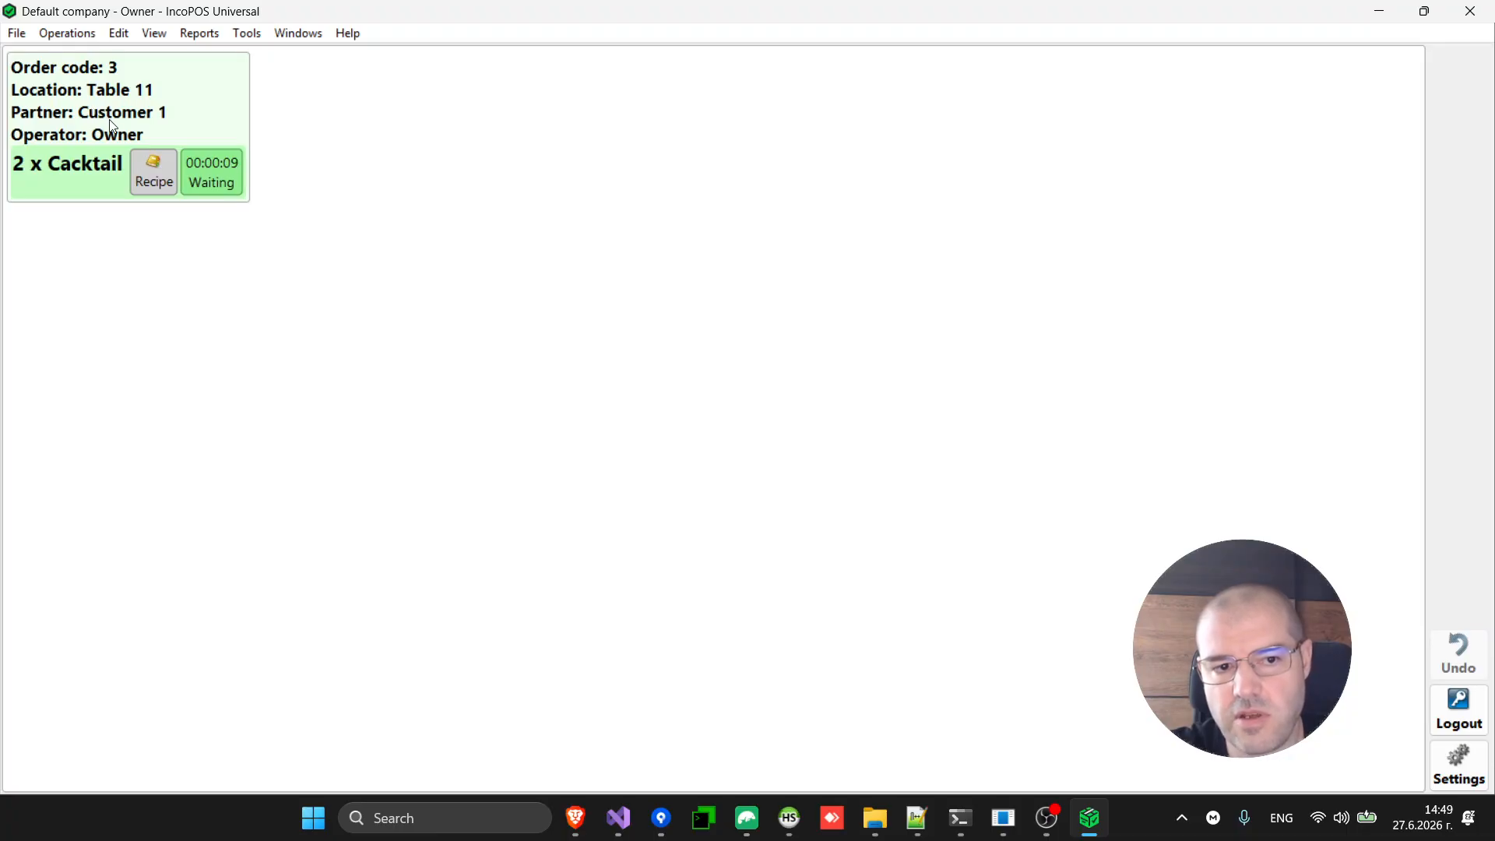
pyautogui.click(223, 186)
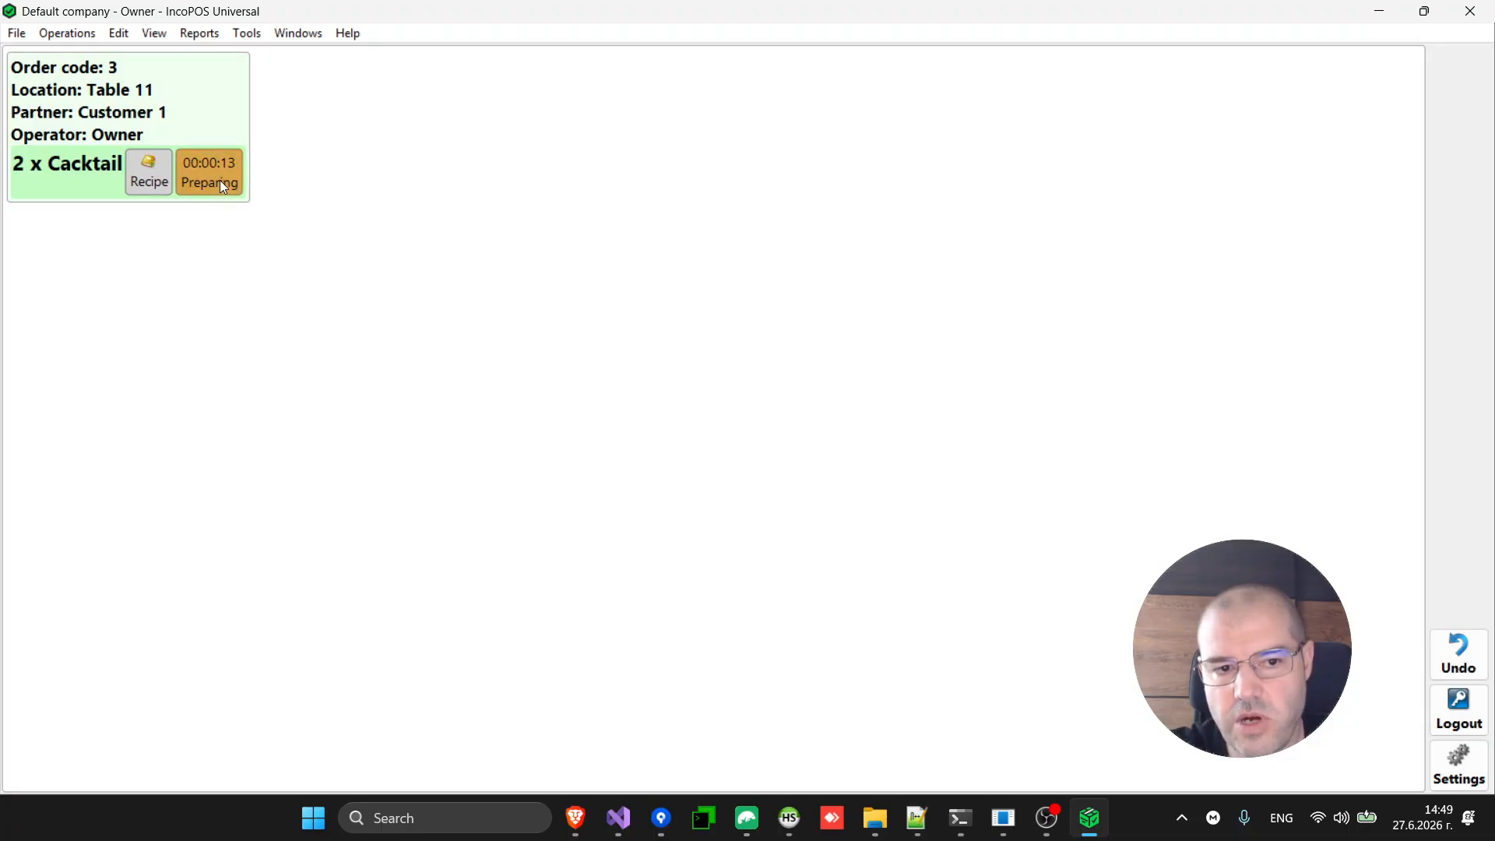
pyautogui.click(224, 187)
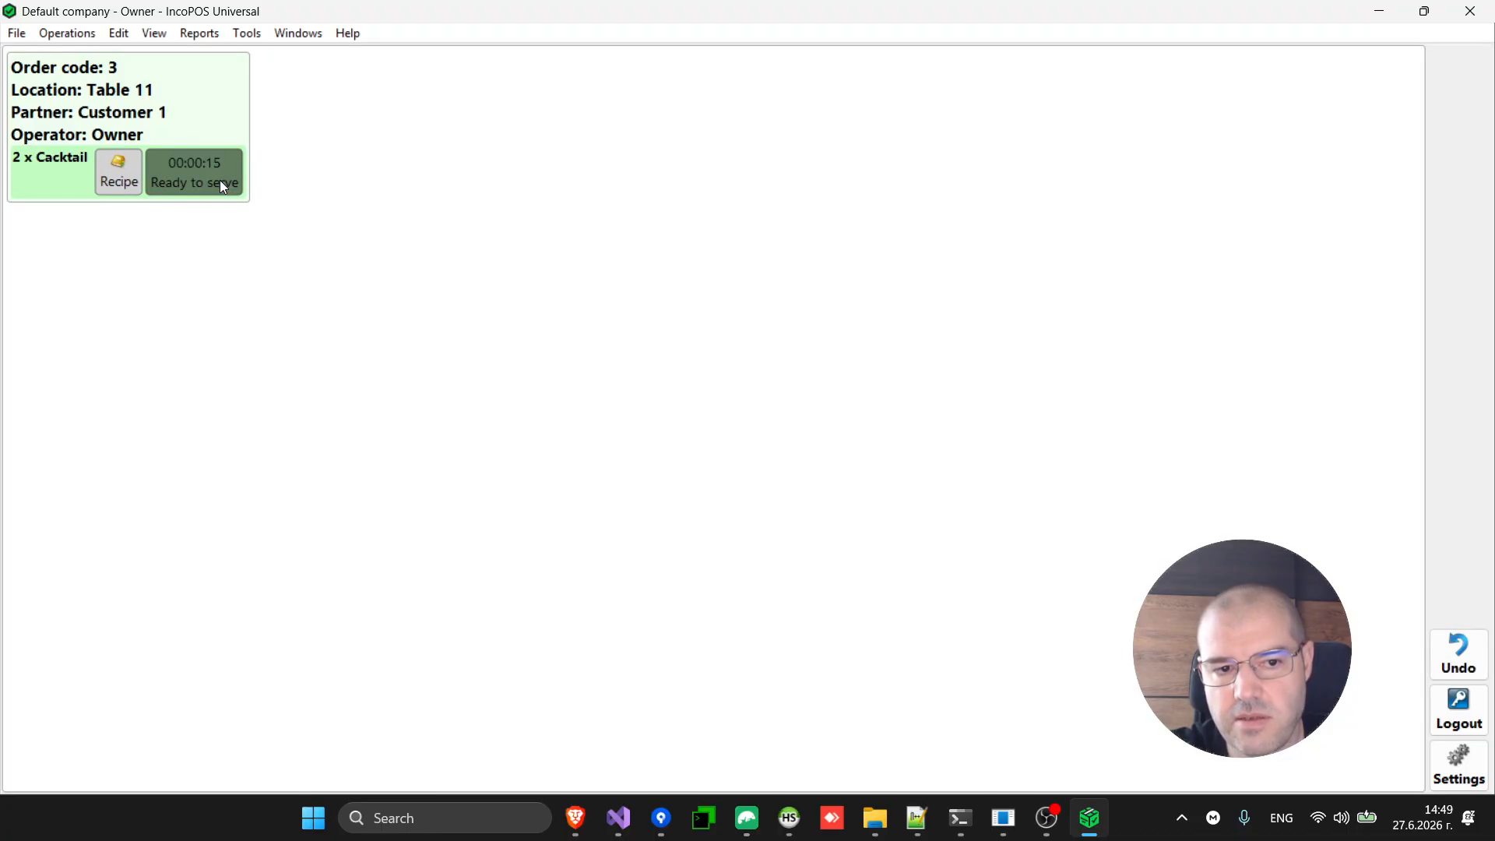
pyautogui.click(223, 187)
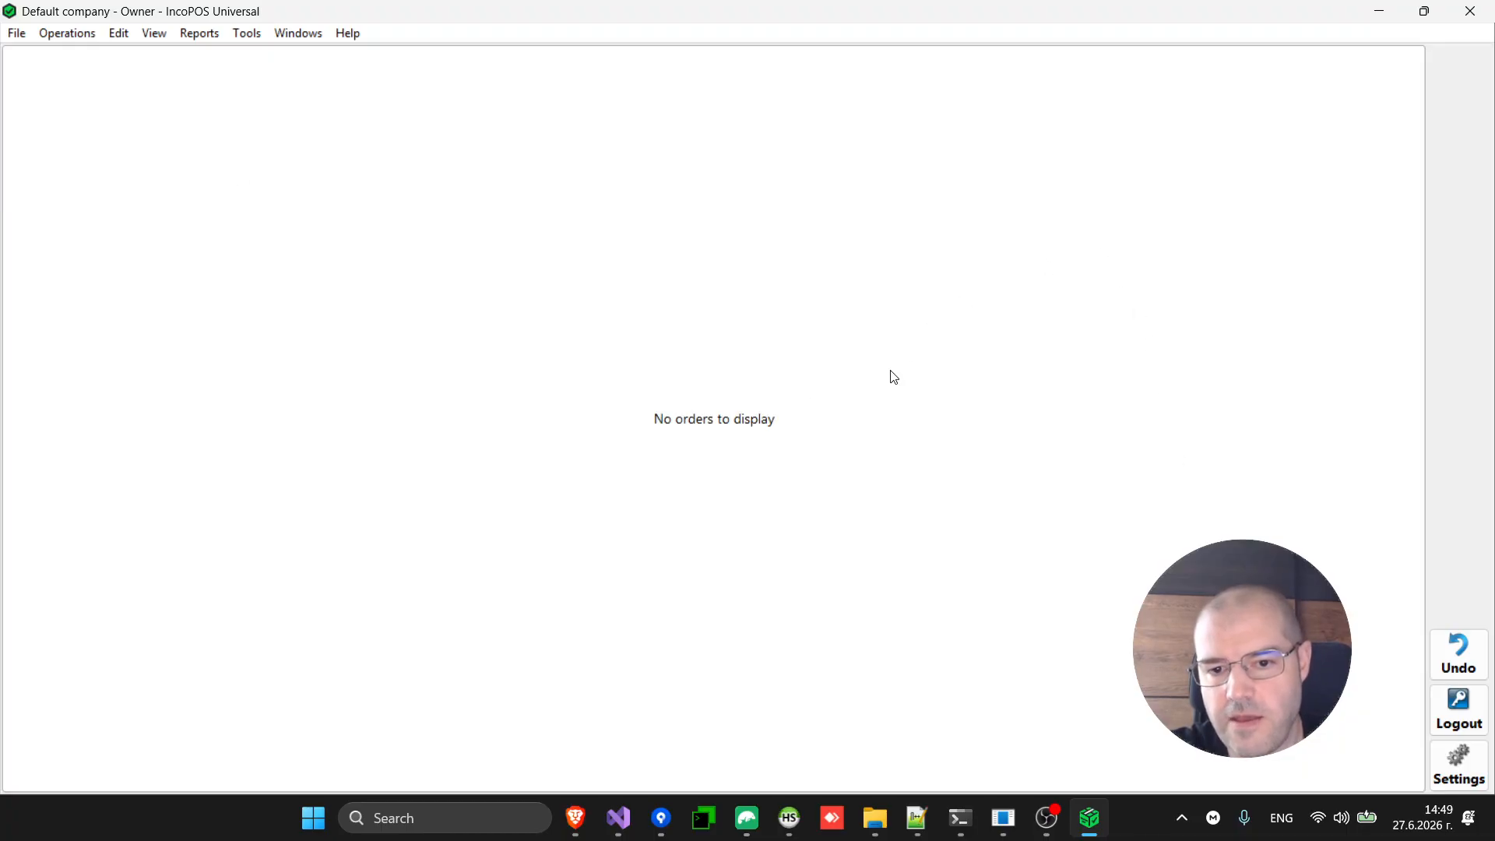
# Switch the Default kitchen display profile to a custom status setup, leaving Ready to serve shown.
pyautogui.click(1478, 774)
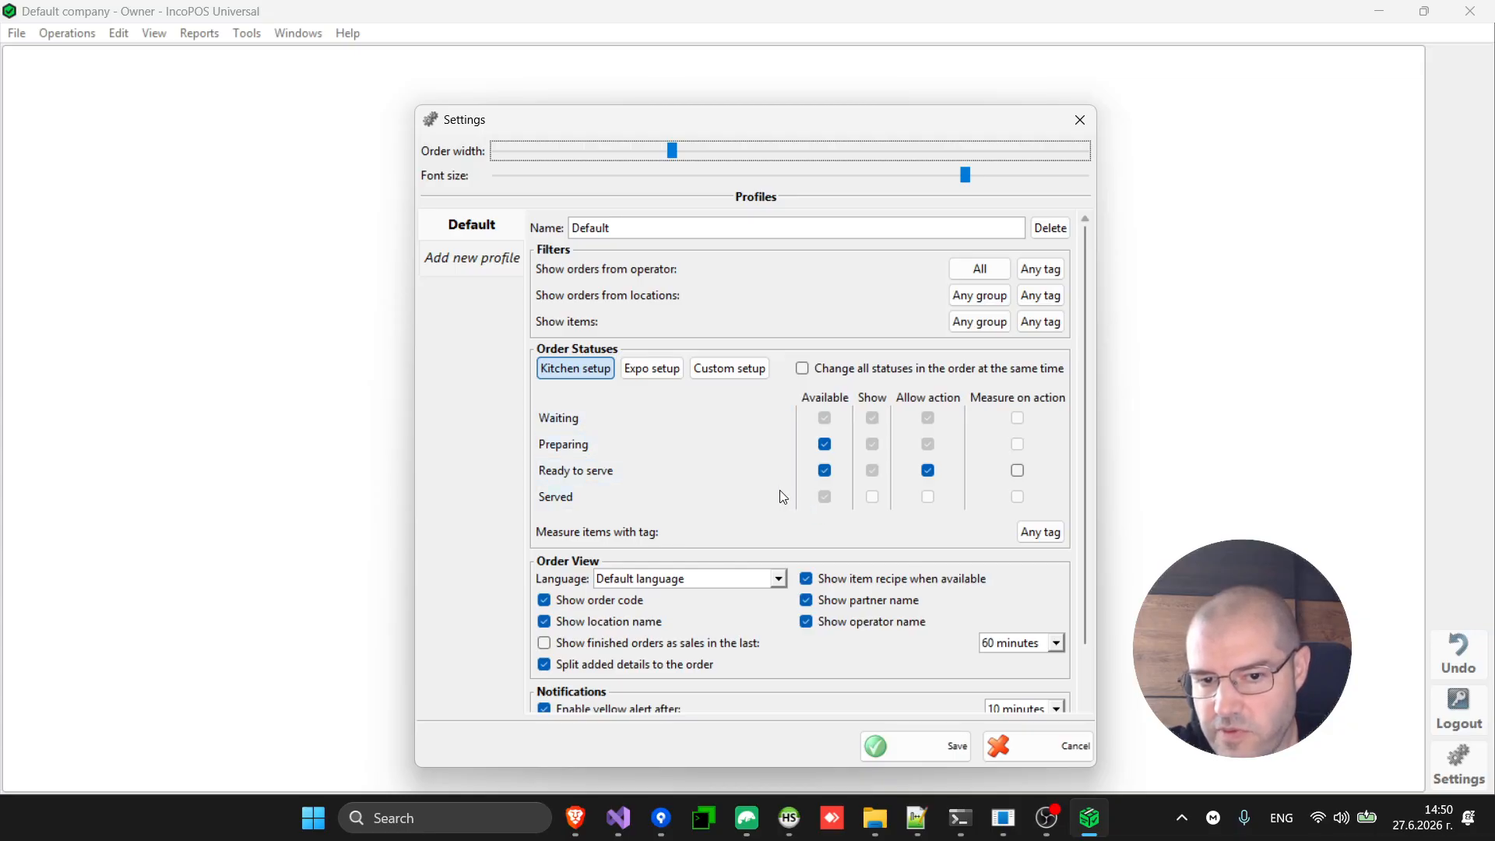
pyautogui.click(730, 368)
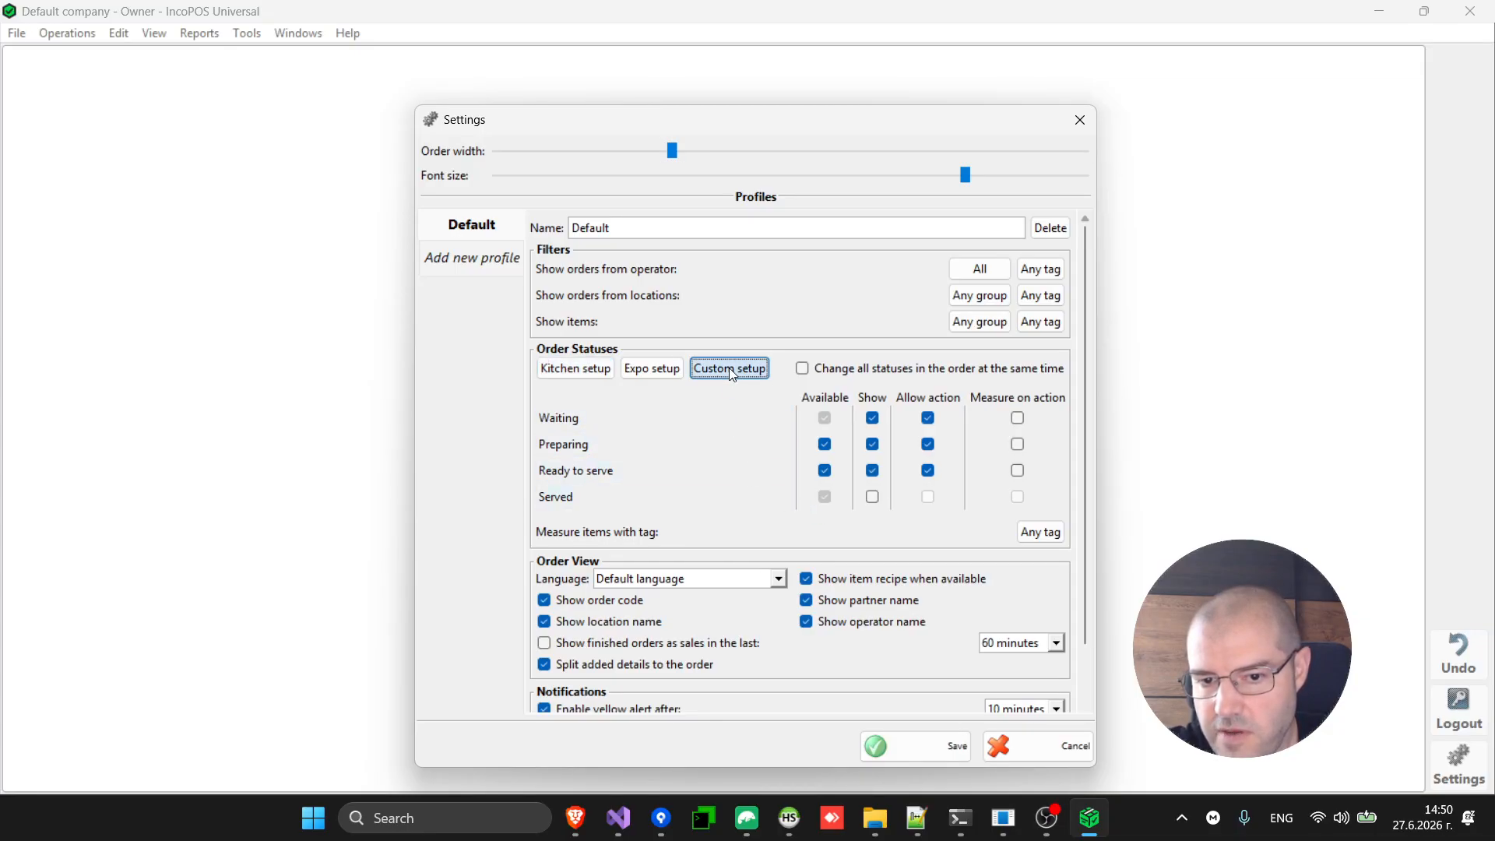
pyautogui.click(872, 470)
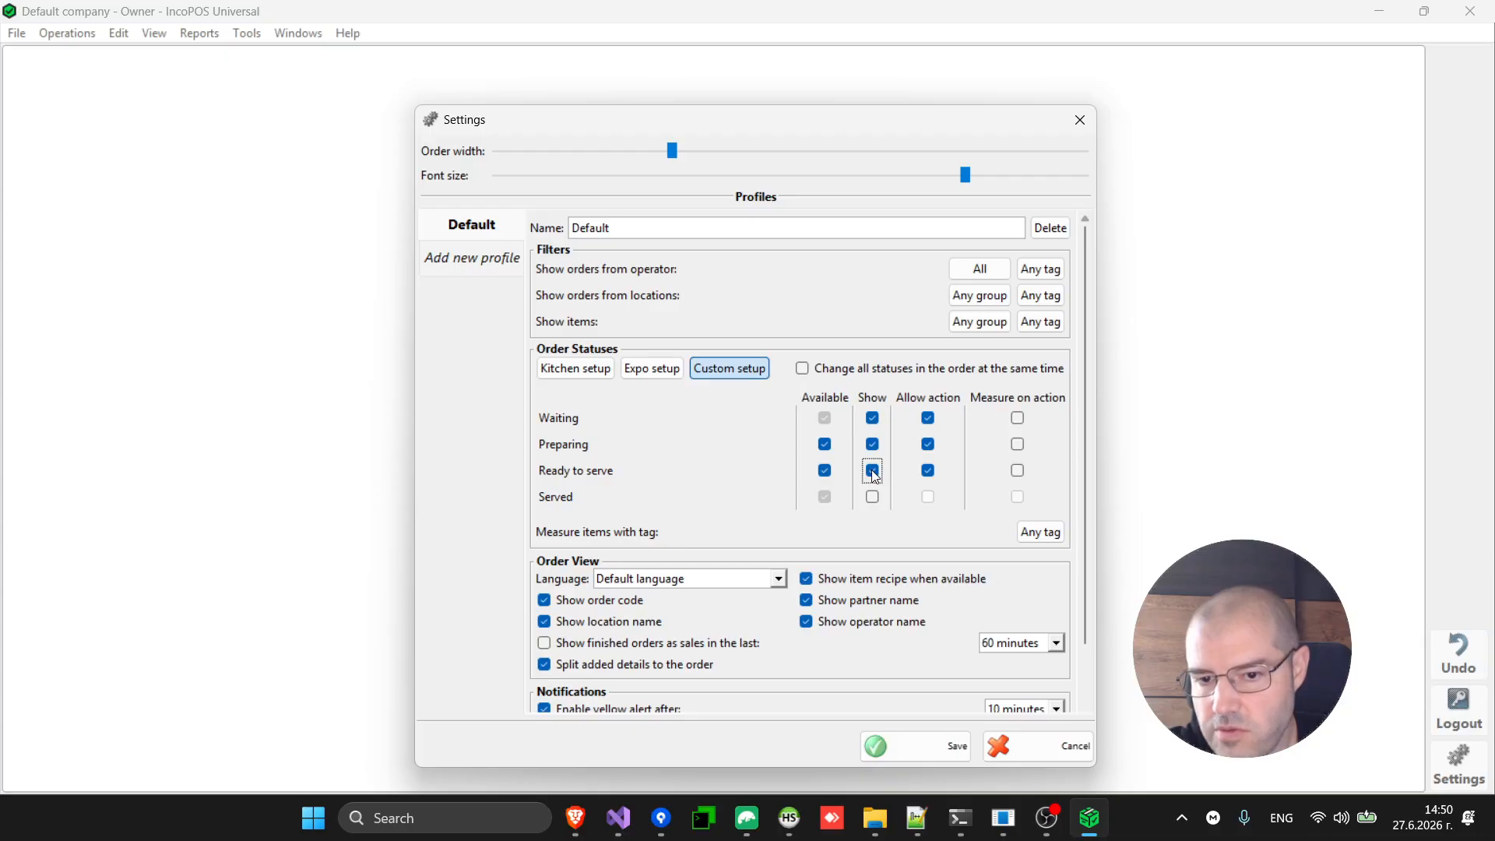
pyautogui.click(871, 470)
pyautogui.click(871, 470)
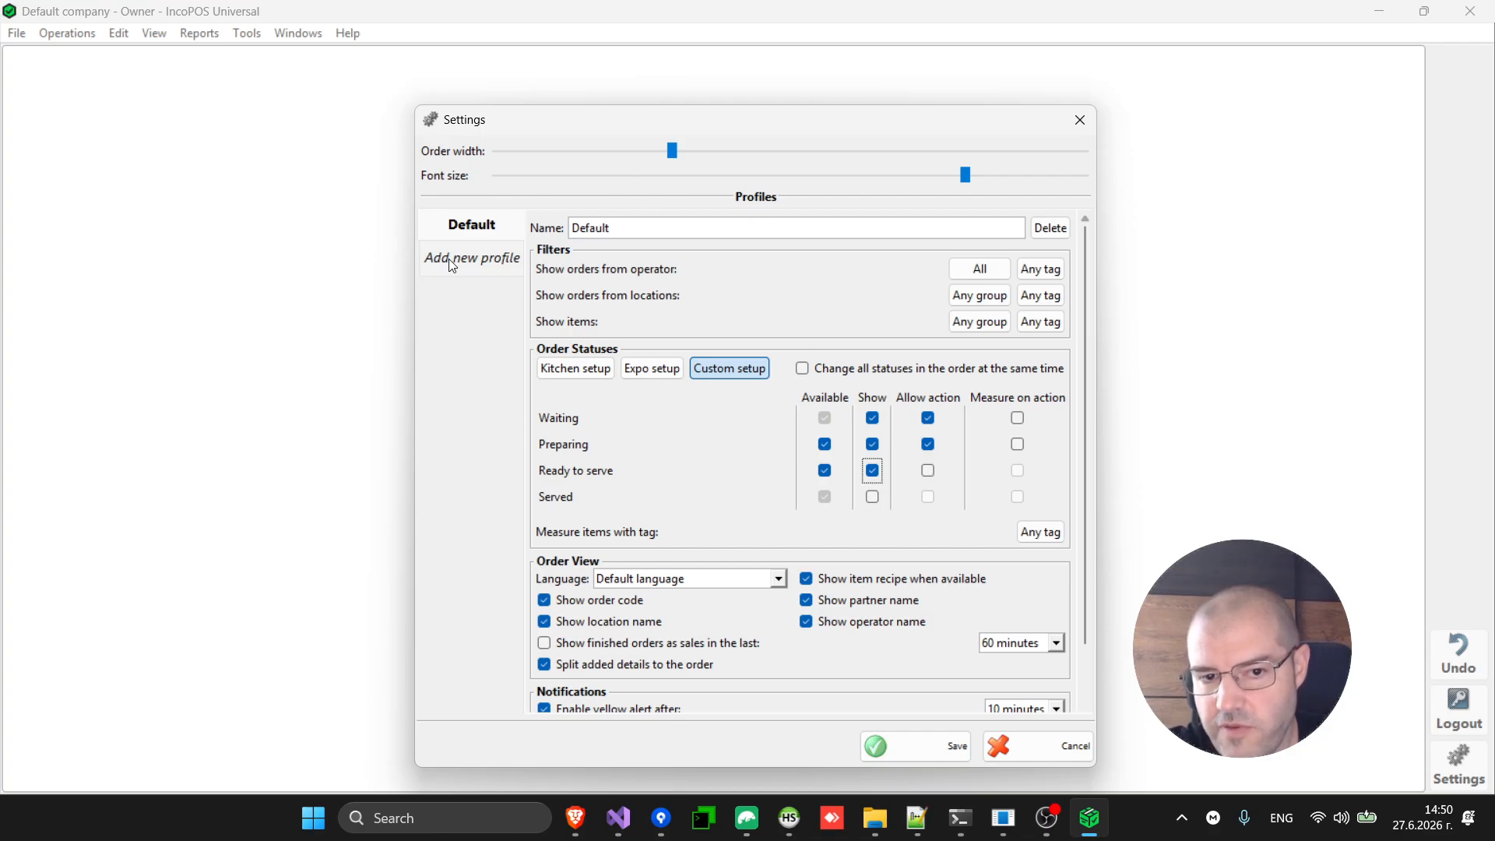
# Try a new profile, return to Default, keep Default language, then cancel the Kitchen Display settings.
pyautogui.click(471, 260)
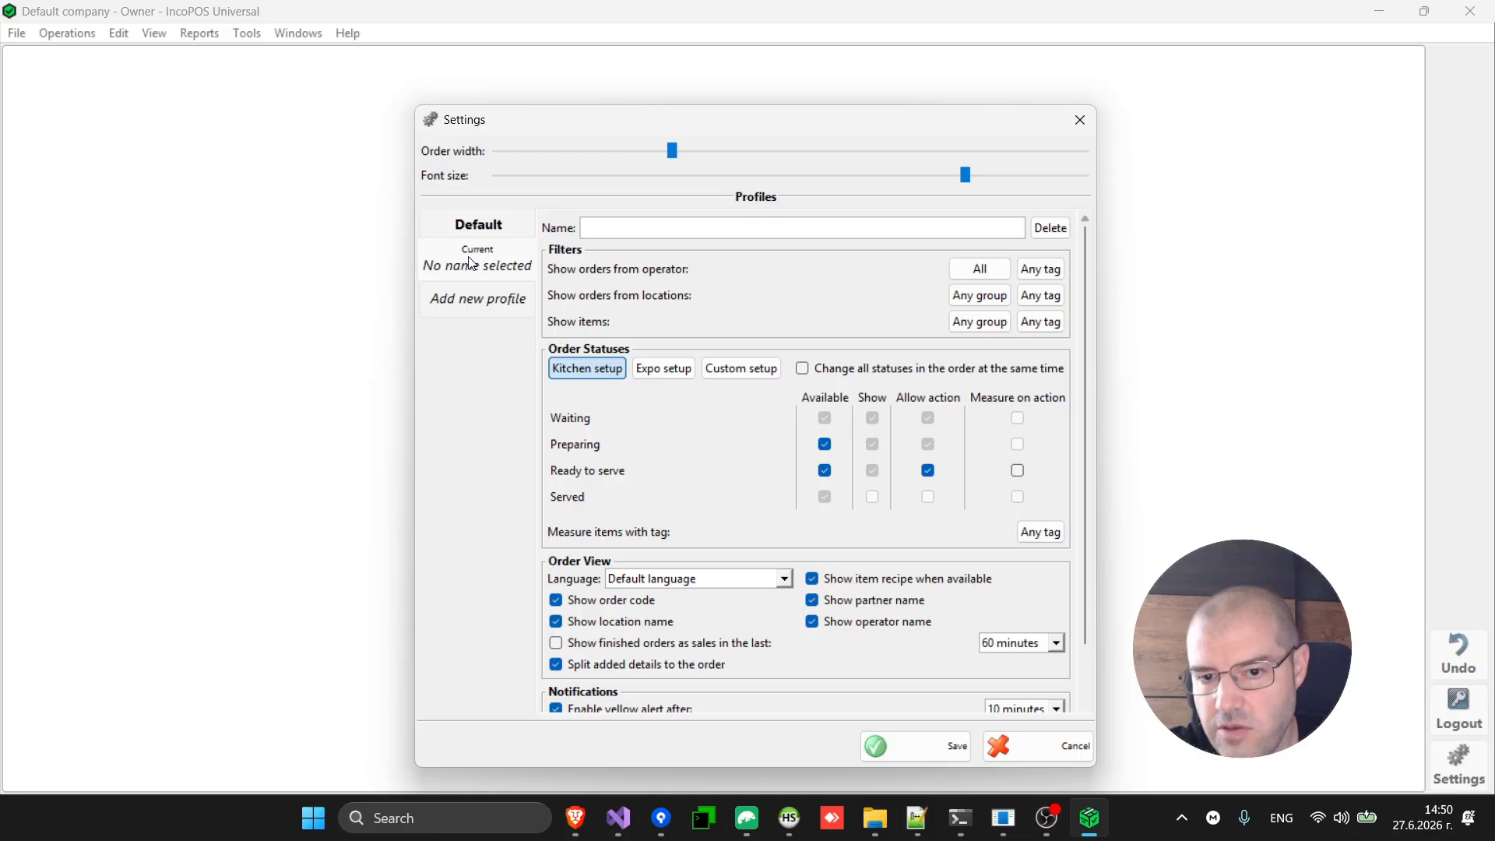
pyautogui.click(493, 233)
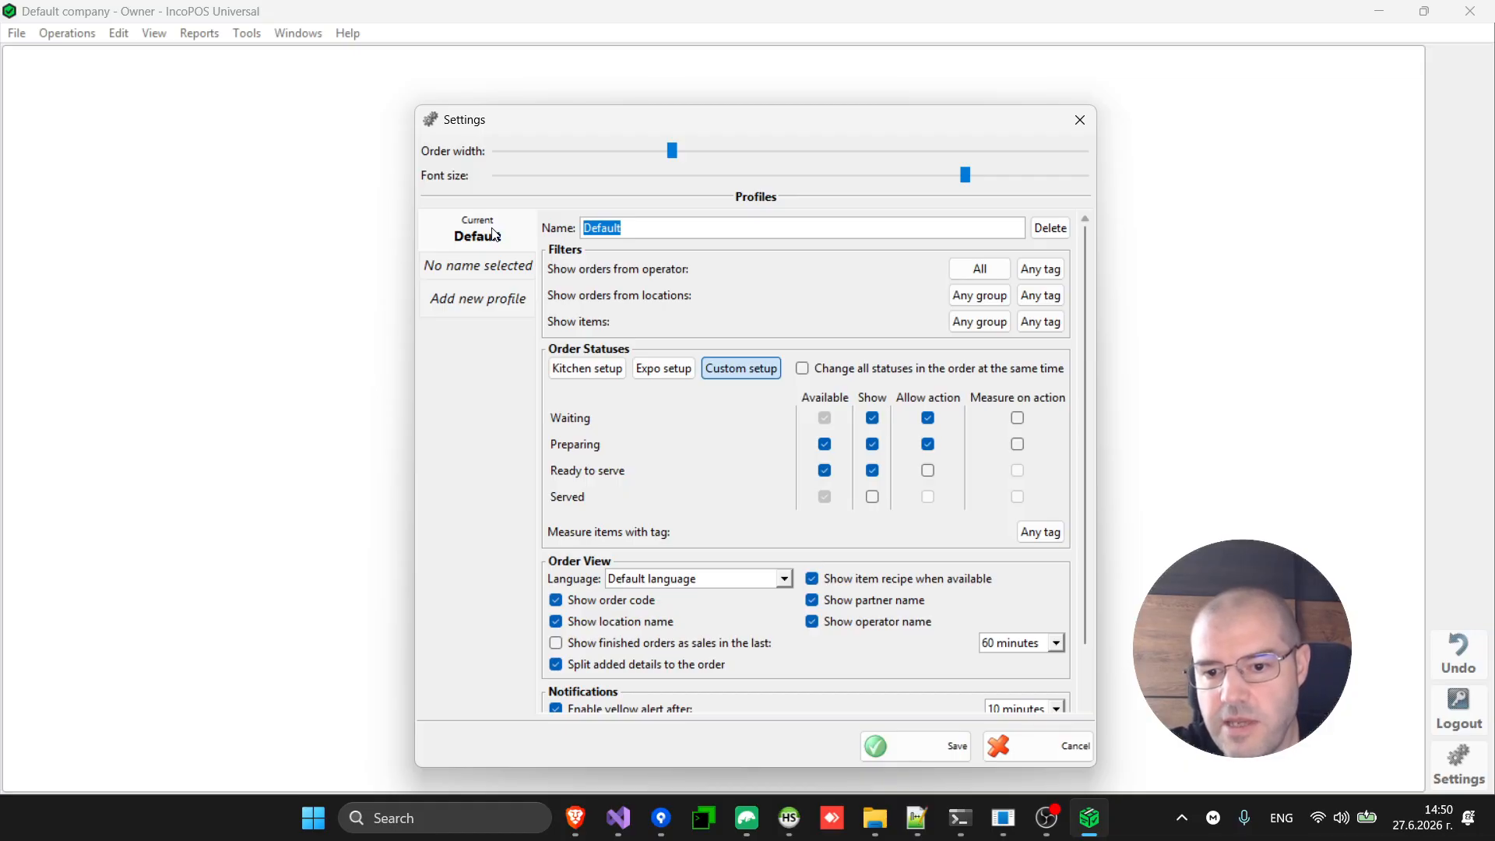
pyautogui.scroll(-2, 634, 545)
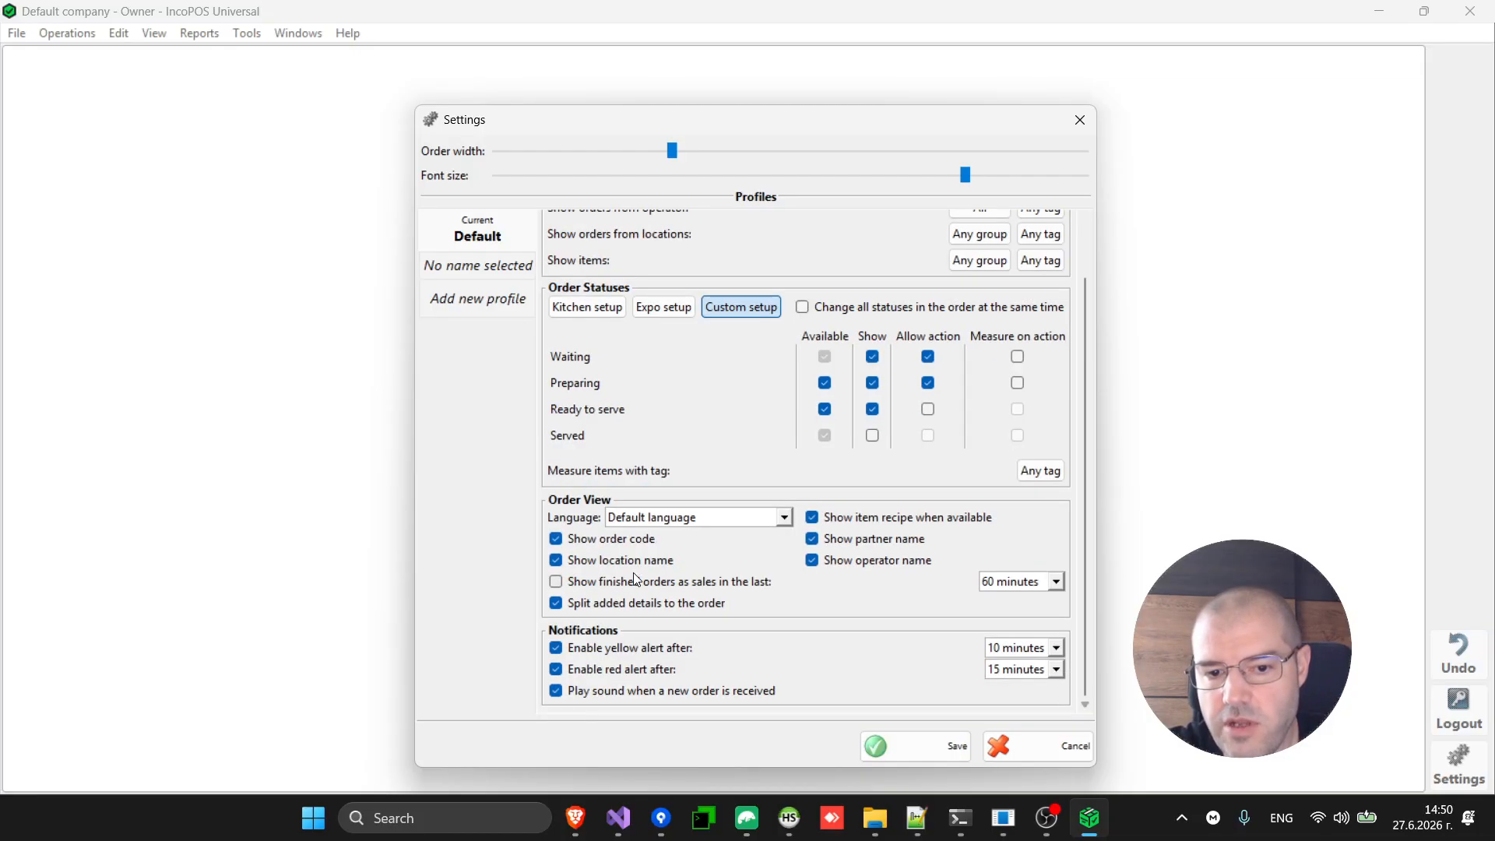
pyautogui.click(683, 520)
pyautogui.click(683, 520)
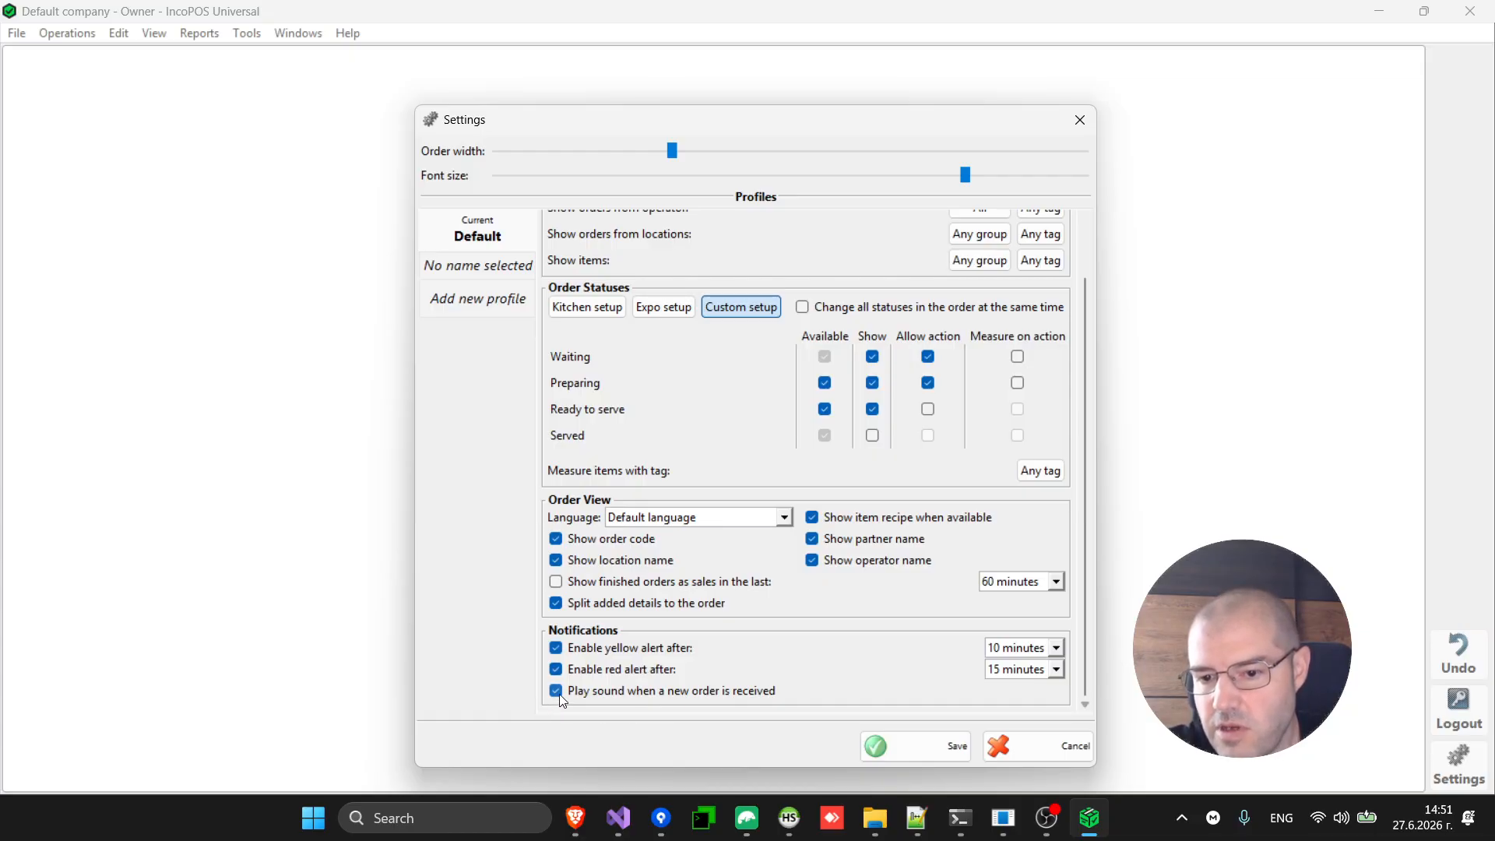
pyautogui.click(1069, 745)
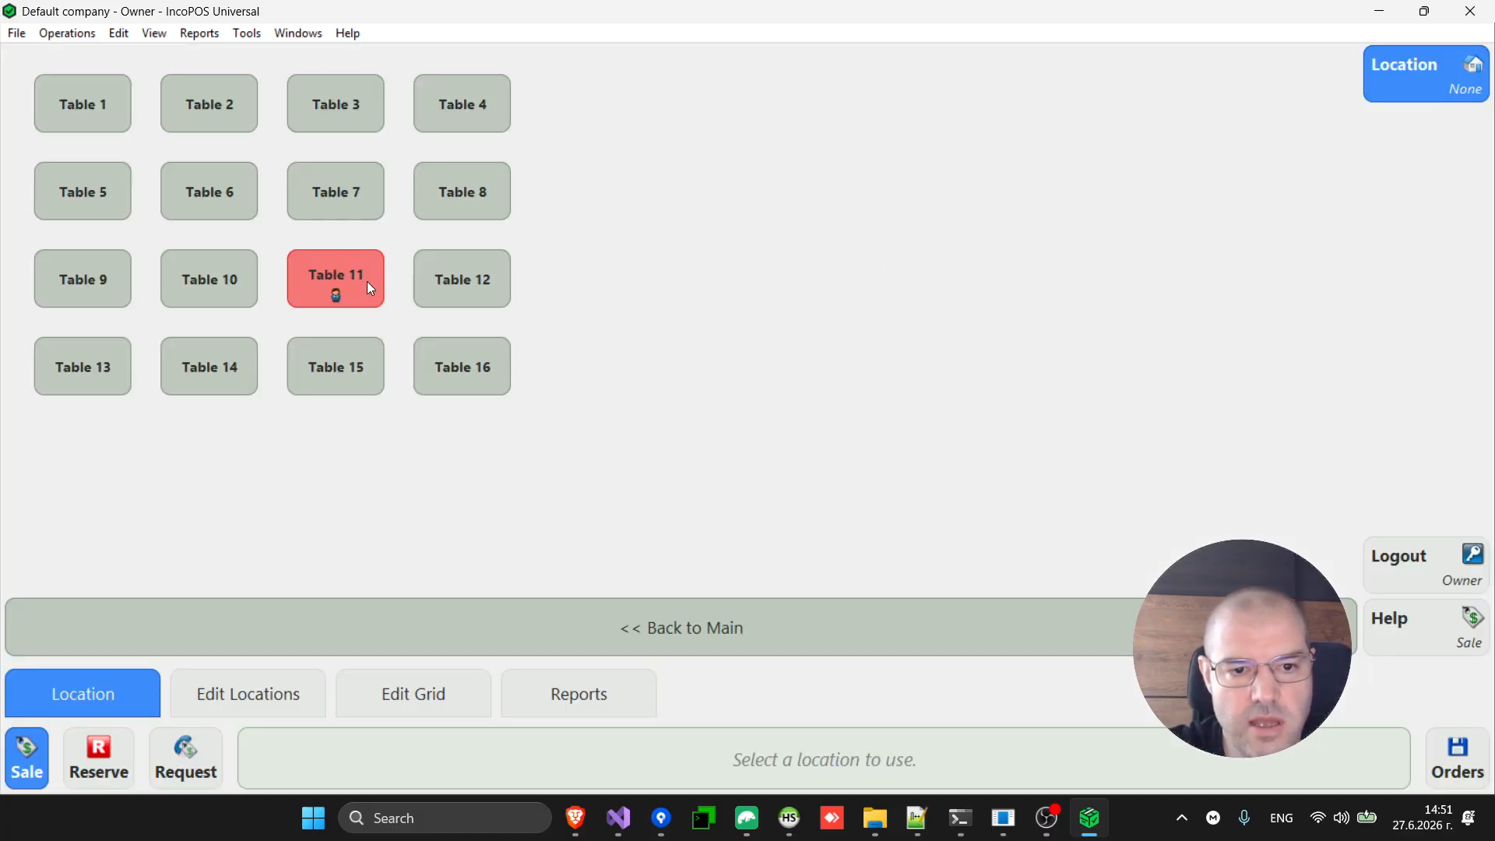
# Pay Table 11's two-Cacktail 20.00 € bill in cash and return to the main screen.
pyautogui.click(370, 289)
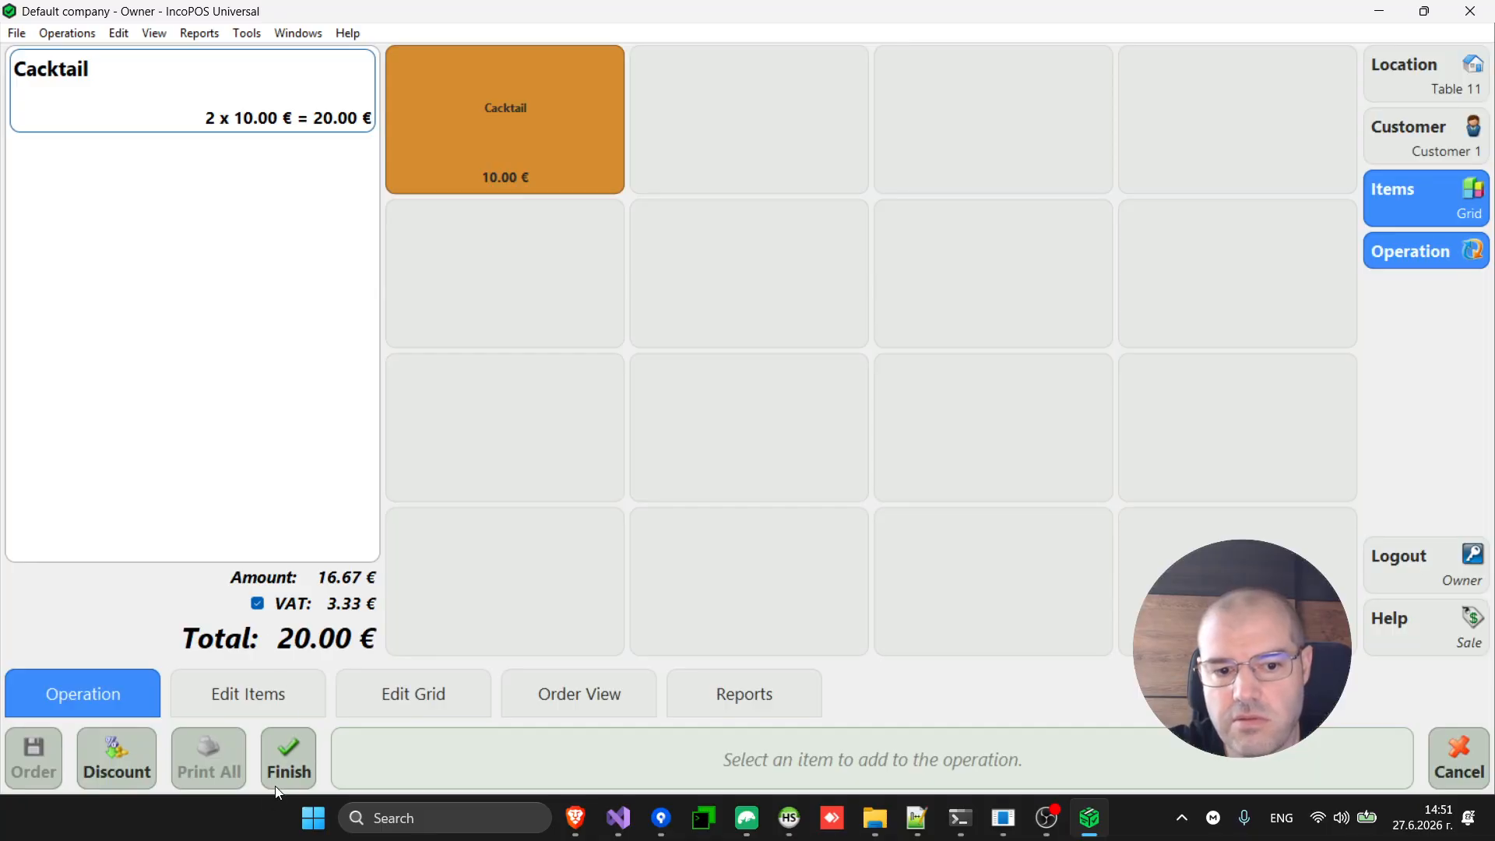
pyautogui.click(297, 775)
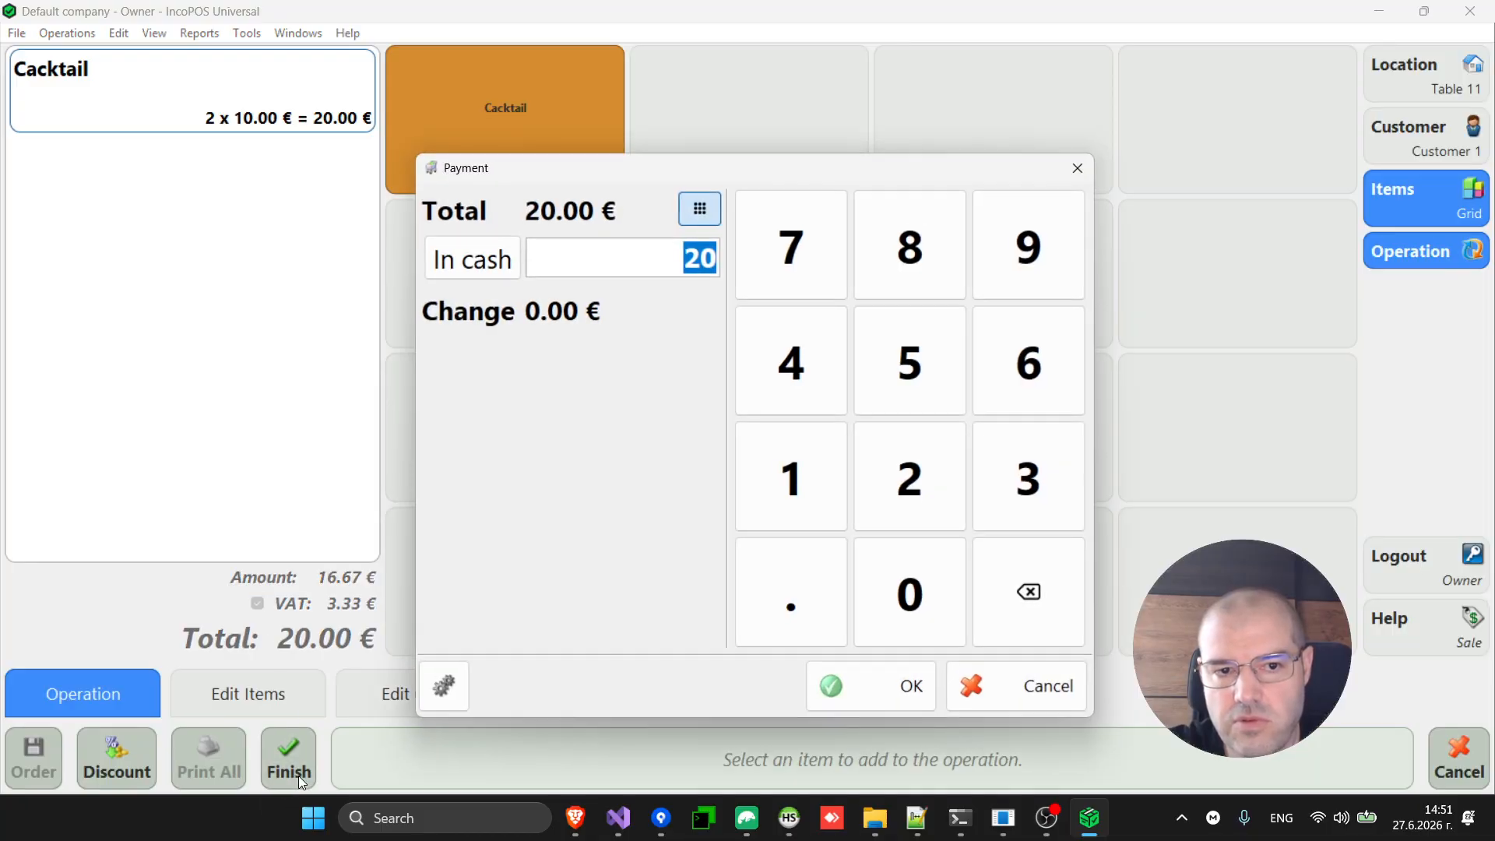
pyautogui.click(861, 693)
pyautogui.press('Escape')
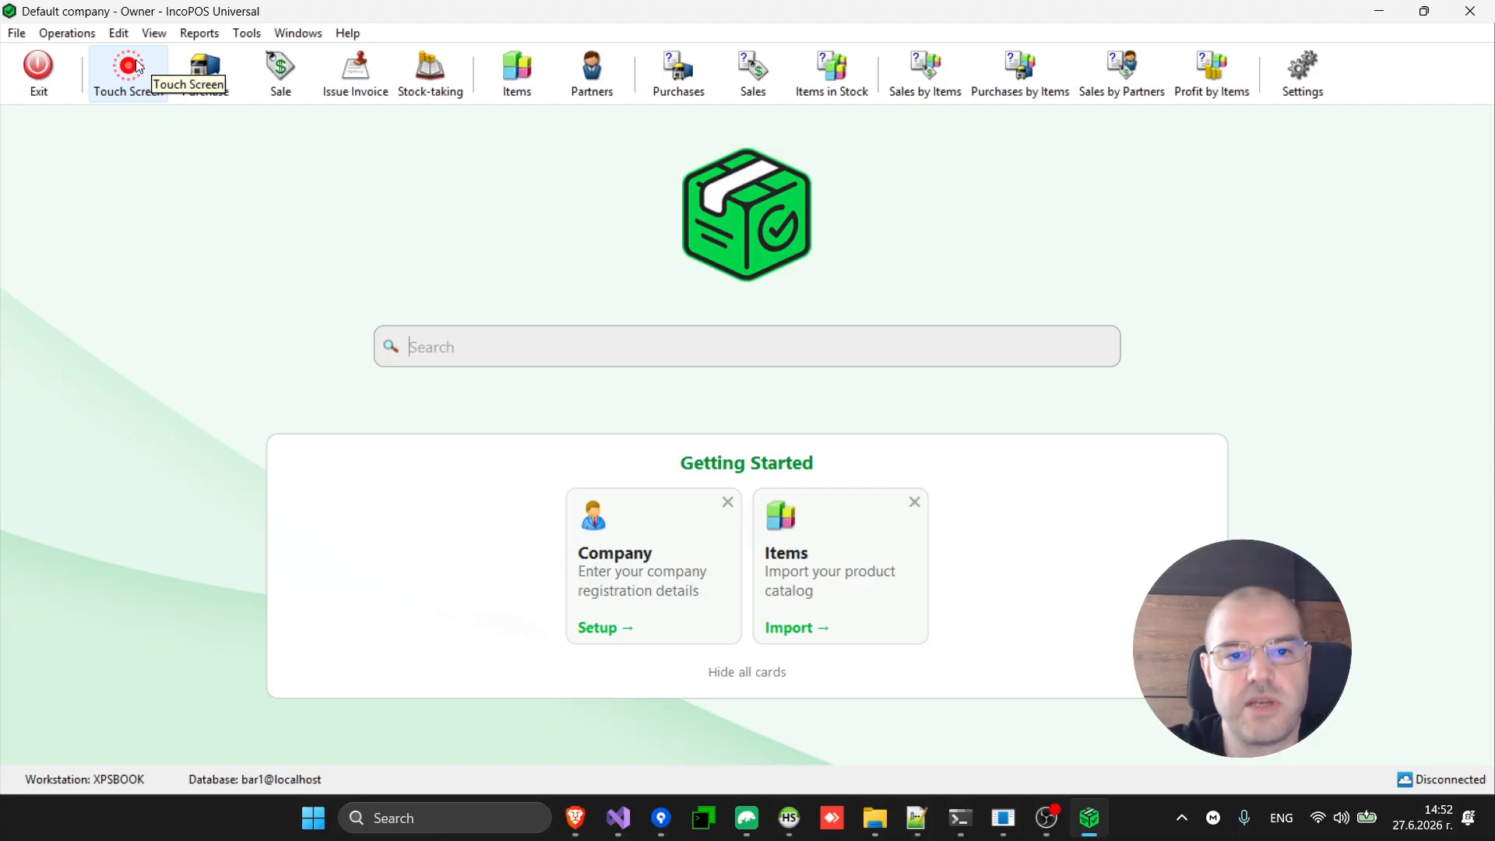
# Open the Touch Screen sales view and start a sale for Table 12.
pyautogui.click(75, 36)
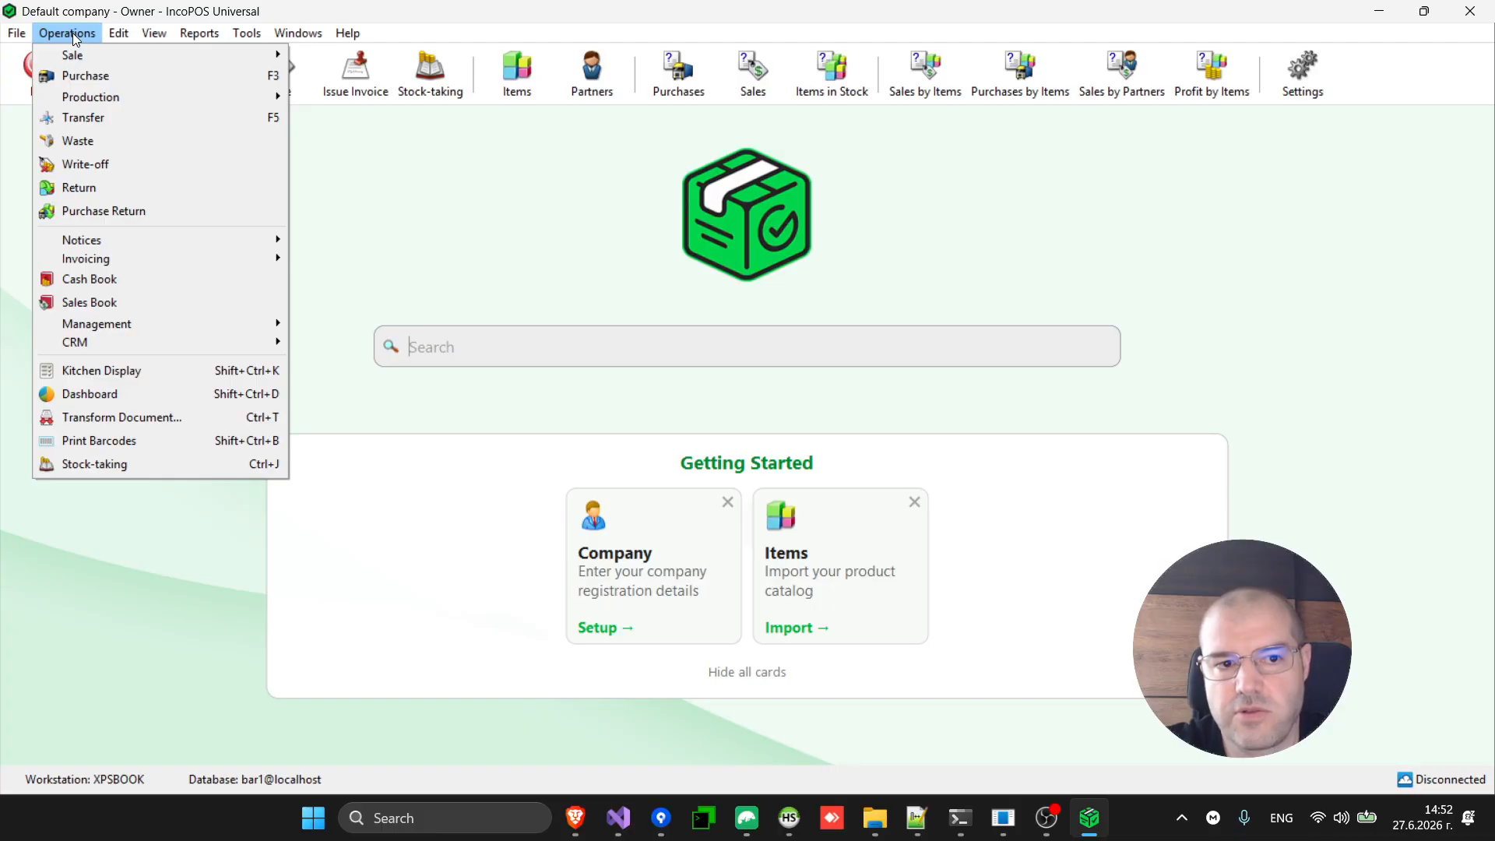
pyautogui.click(75, 35)
pyautogui.click(127, 69)
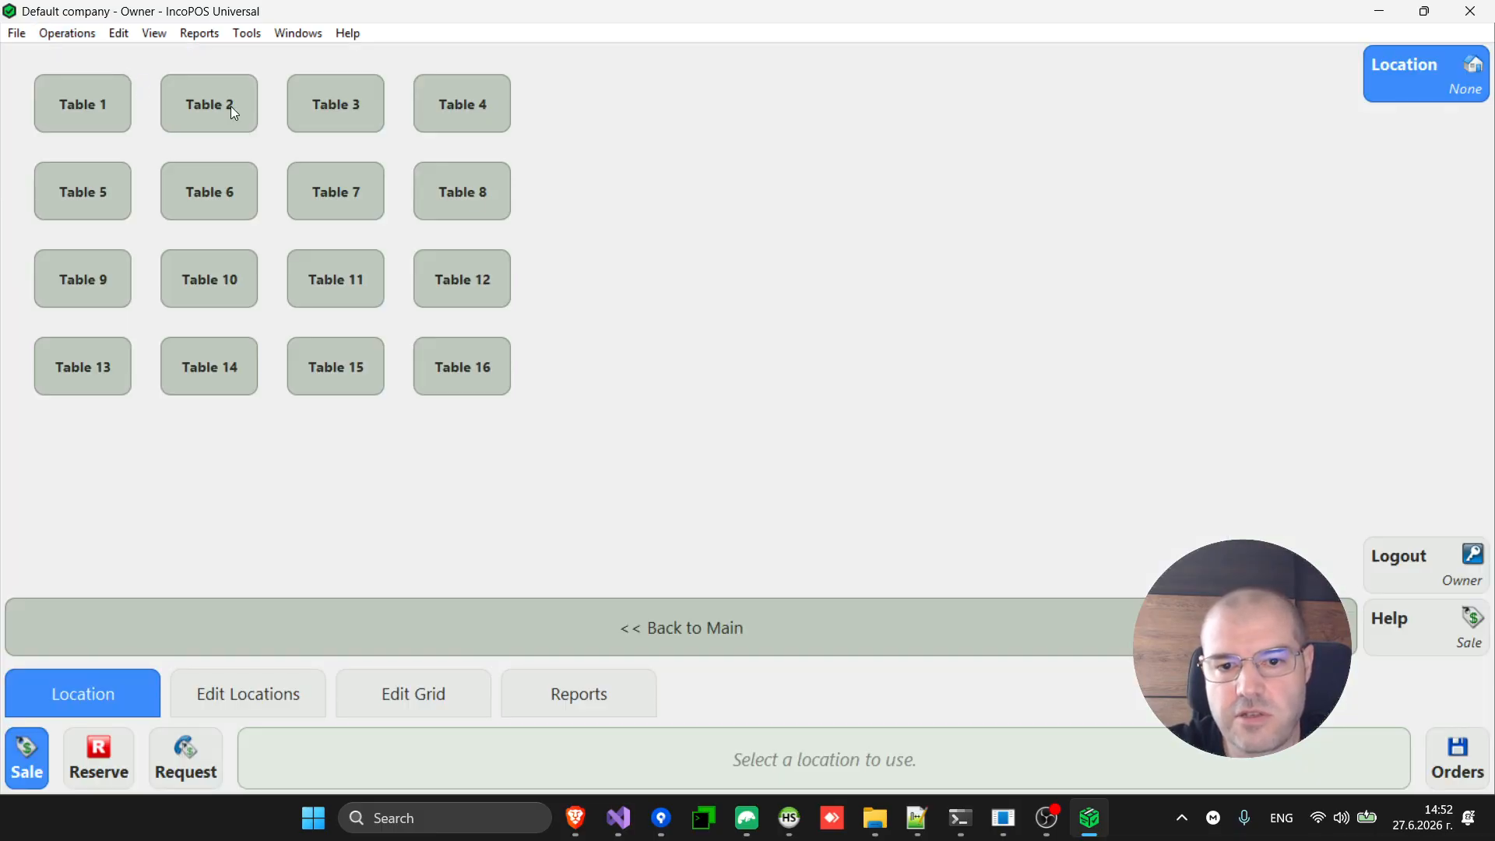
pyautogui.click(475, 262)
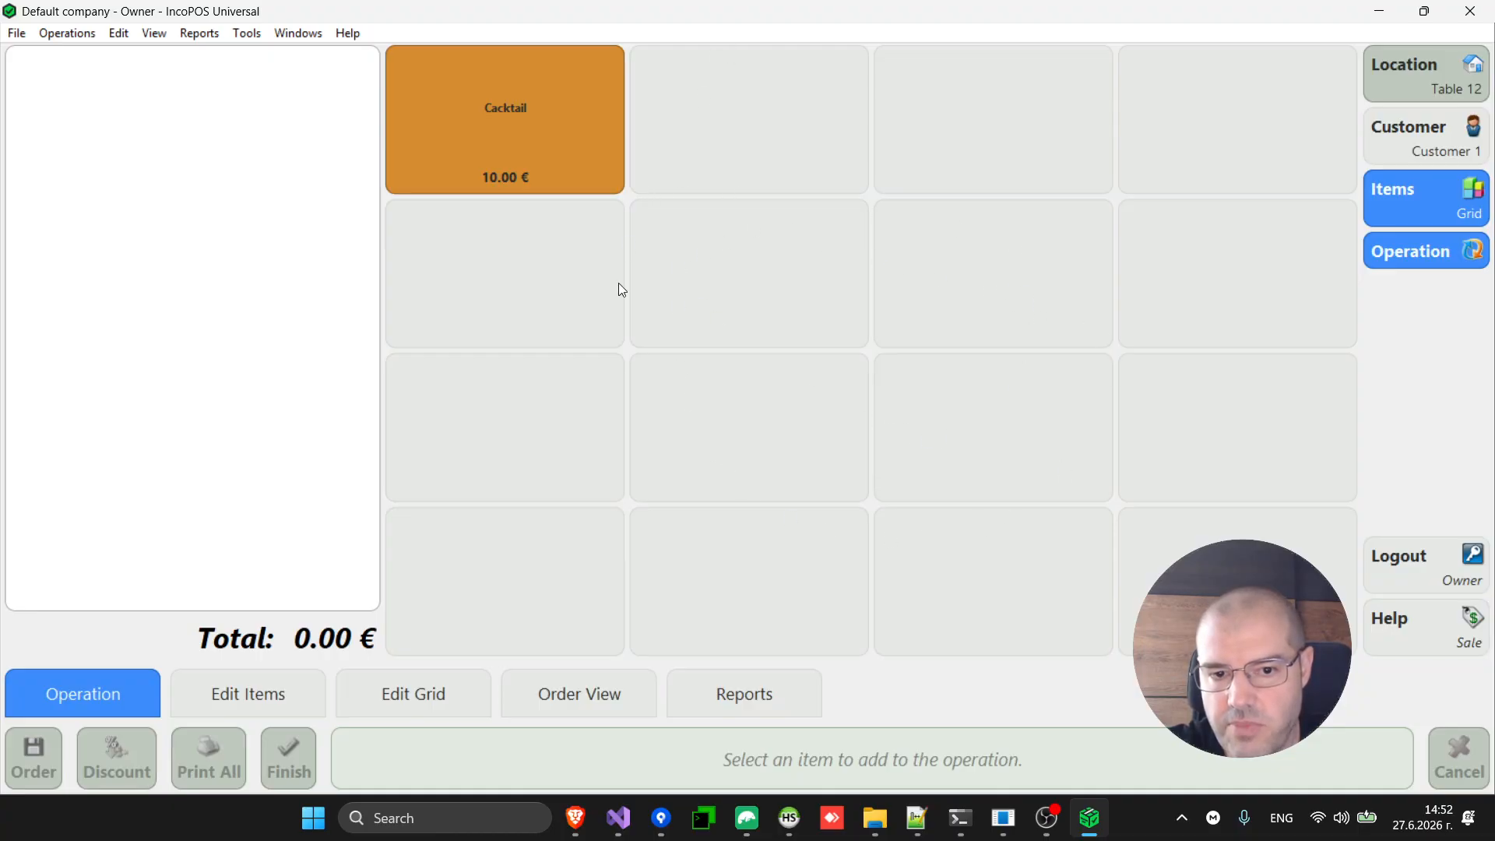
# Add an empty item group named 'Drinks' to a free cell below the Cacktail tile.
pyautogui.click(251, 710)
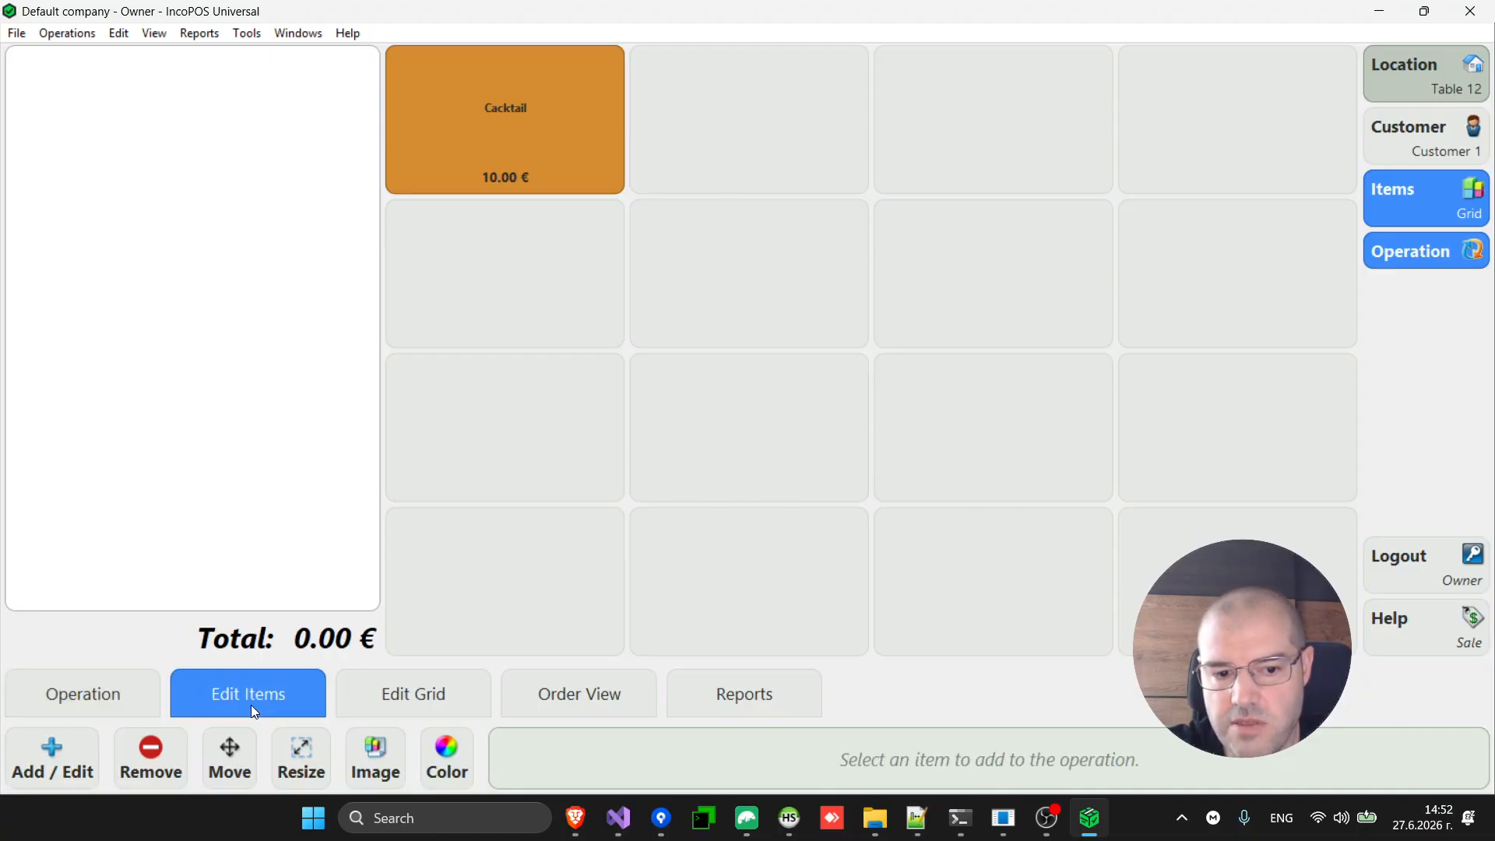
pyautogui.click(54, 763)
pyautogui.click(534, 294)
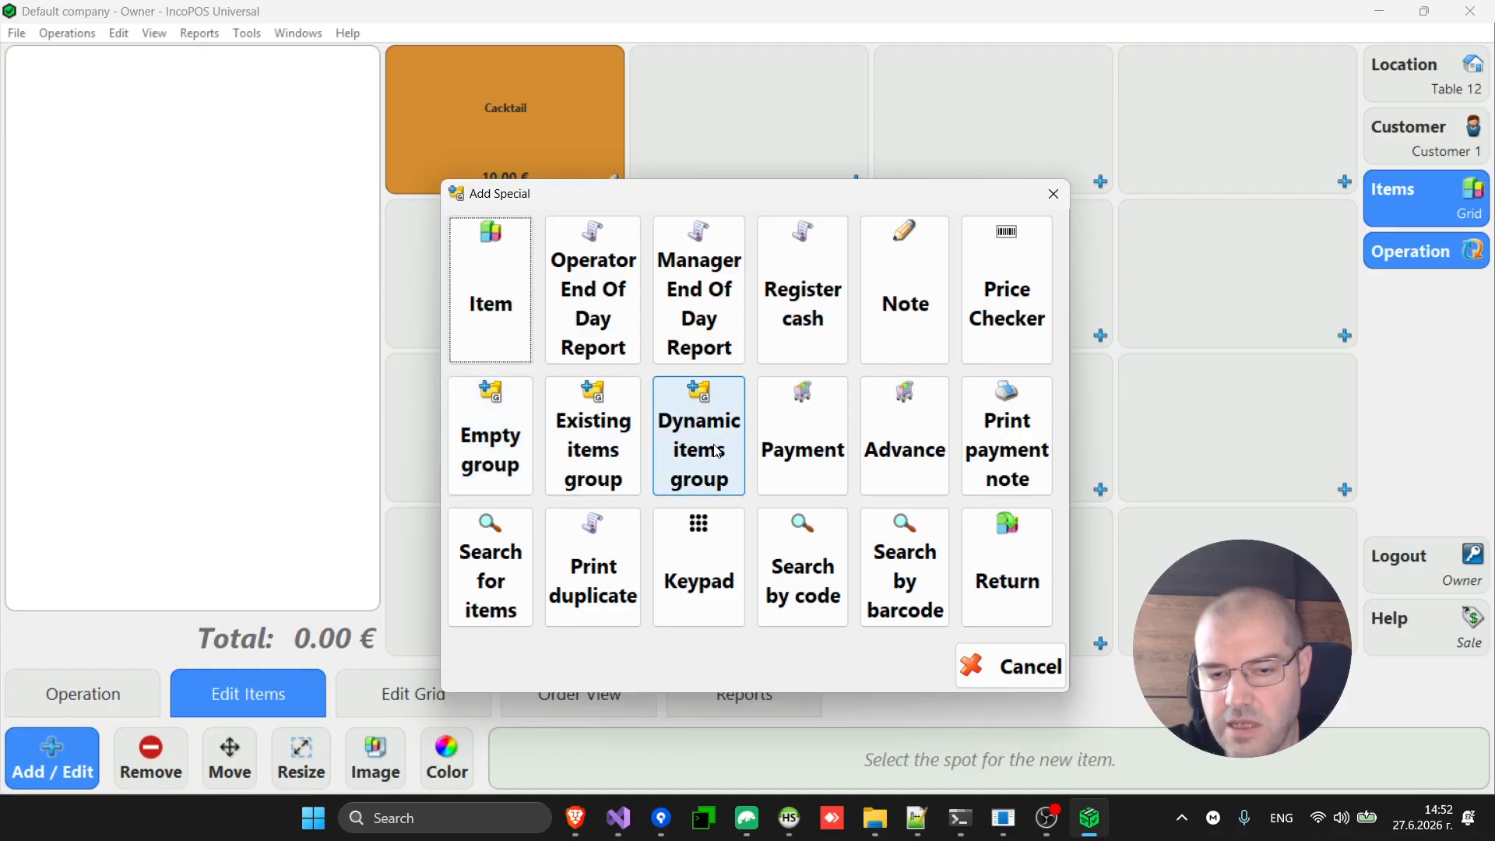
pyautogui.click(482, 457)
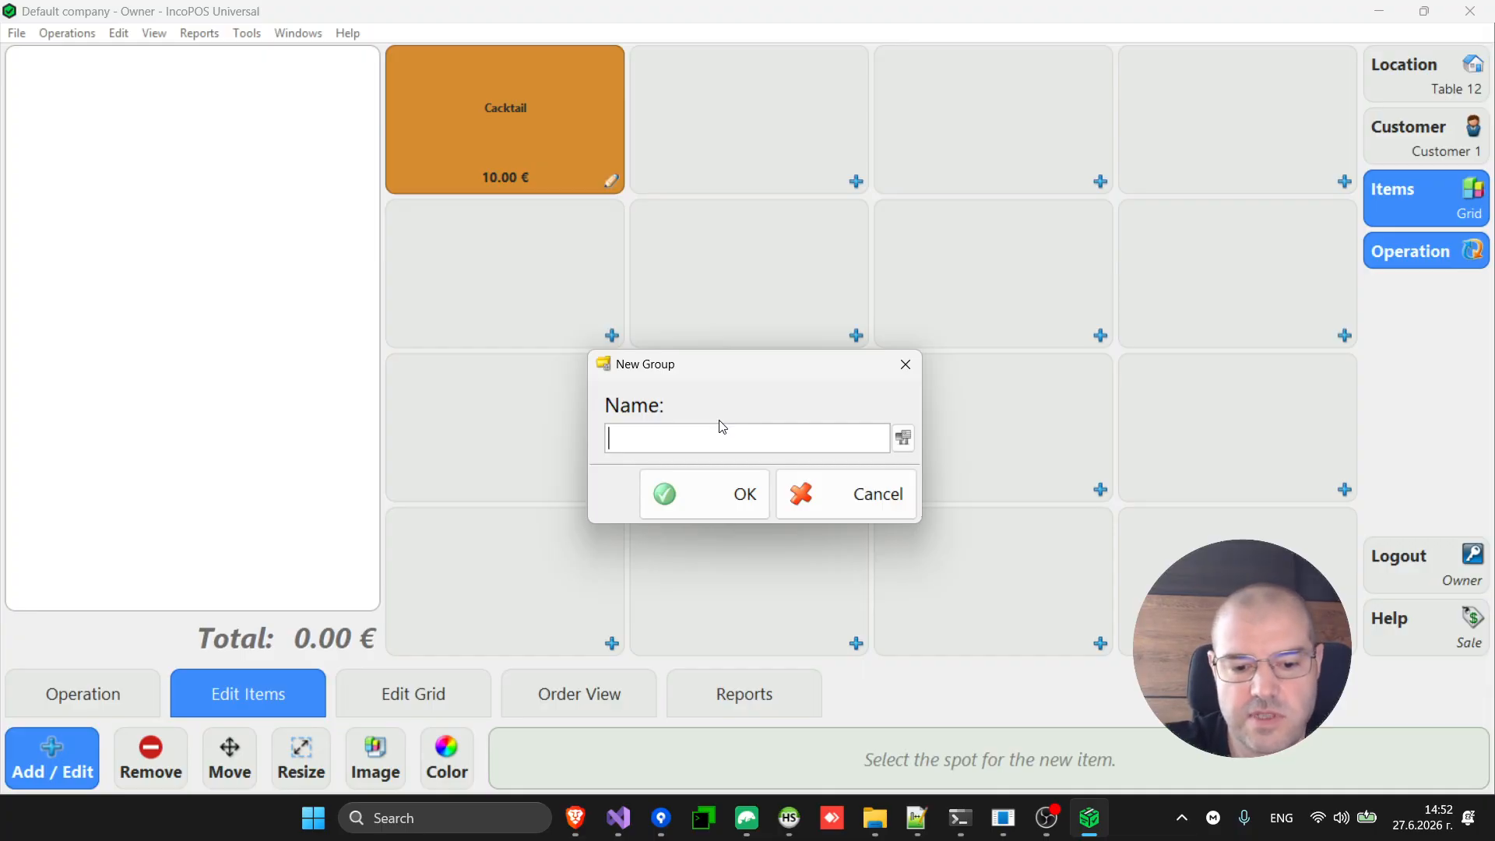
pyautogui.write('Drinks')
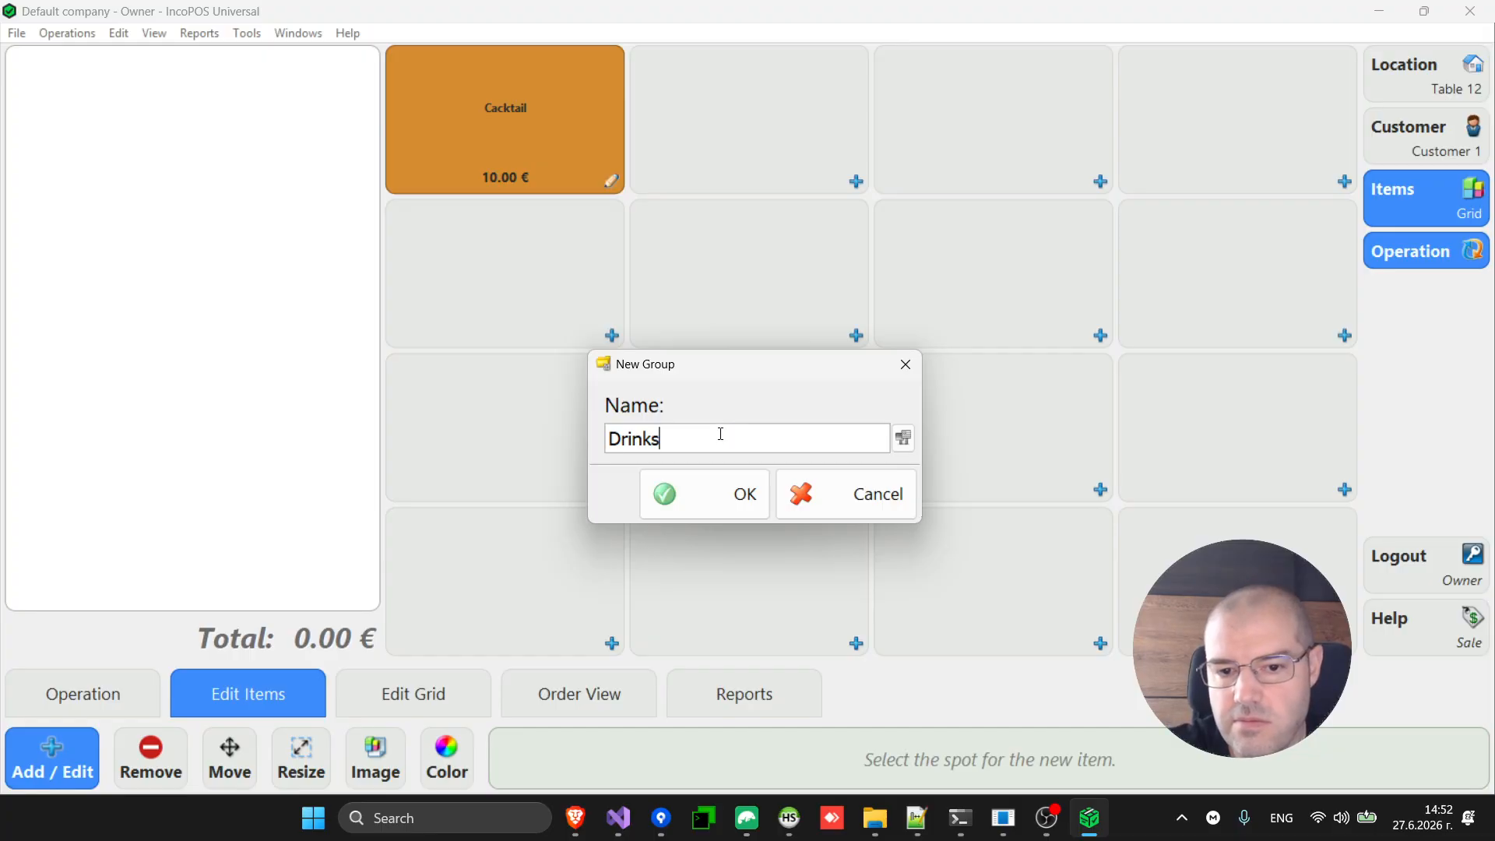
pyautogui.click(727, 506)
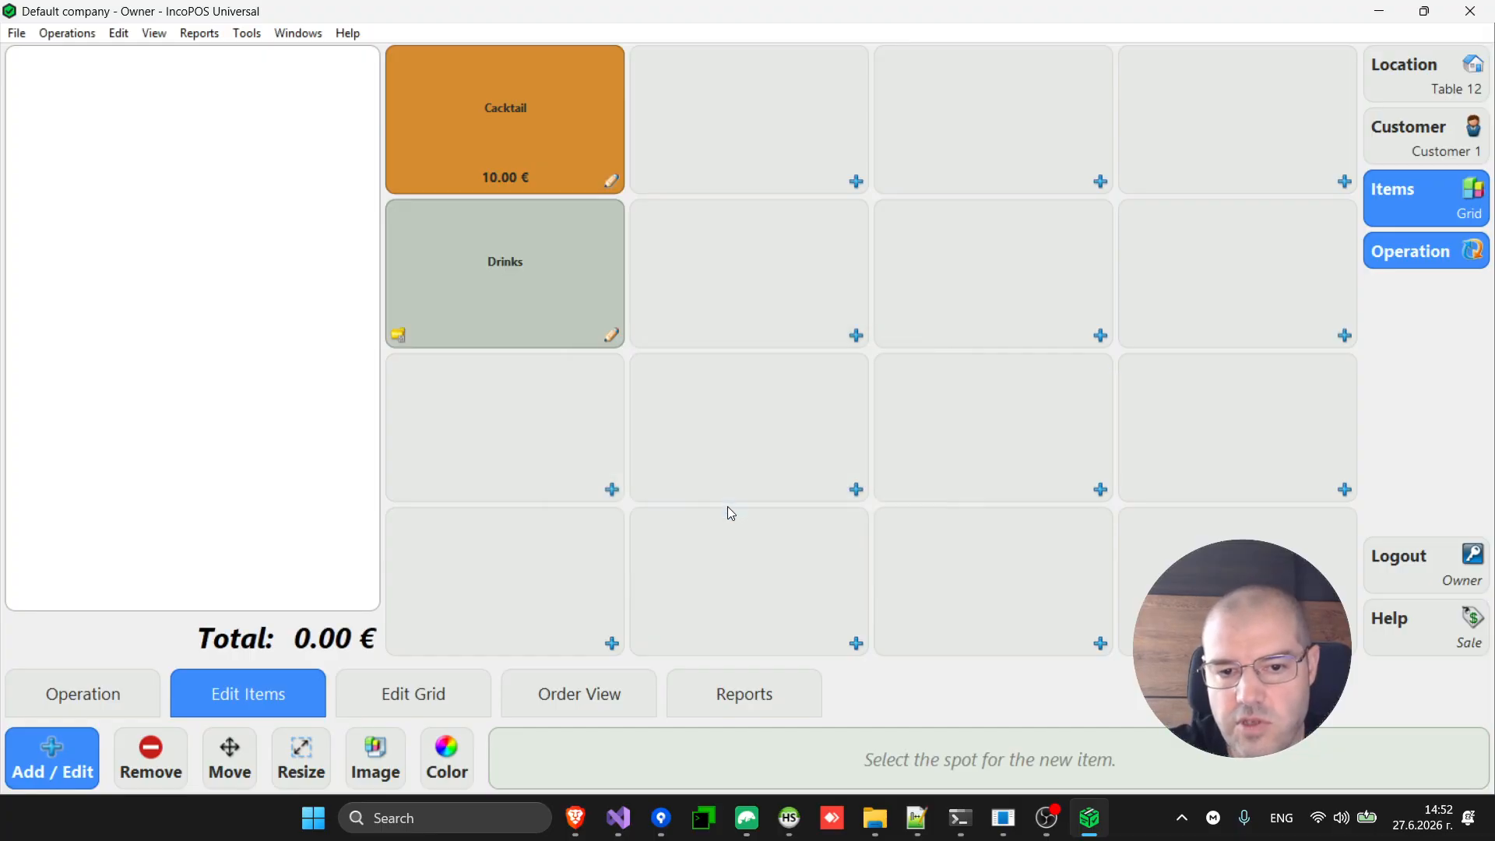
pyautogui.click(45, 761)
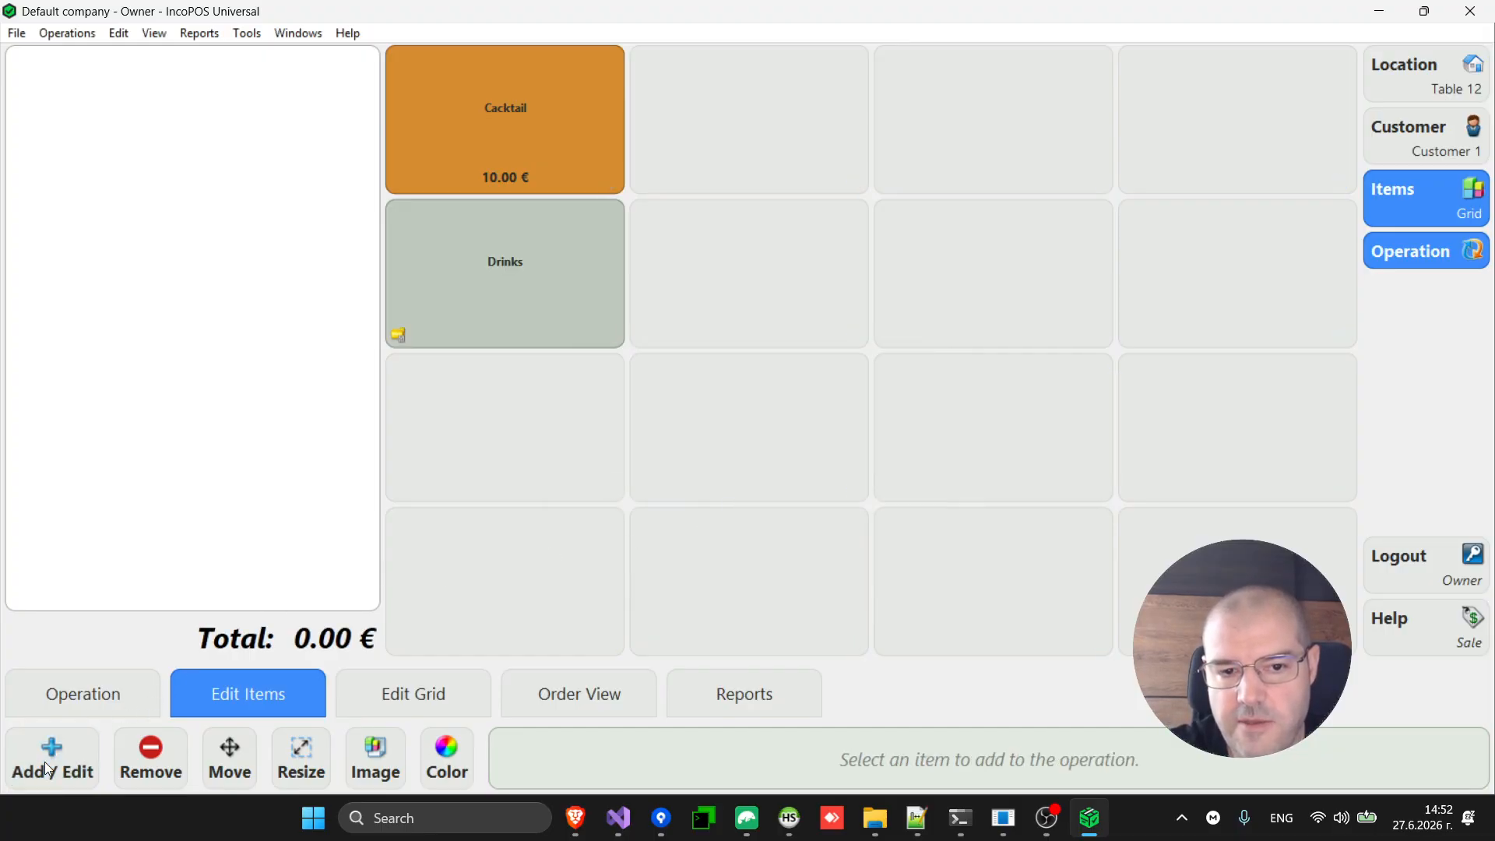
# Open the empty Drinks group twice, going back to the main grid each time, then leave the Touch Screen.
pyautogui.click(498, 308)
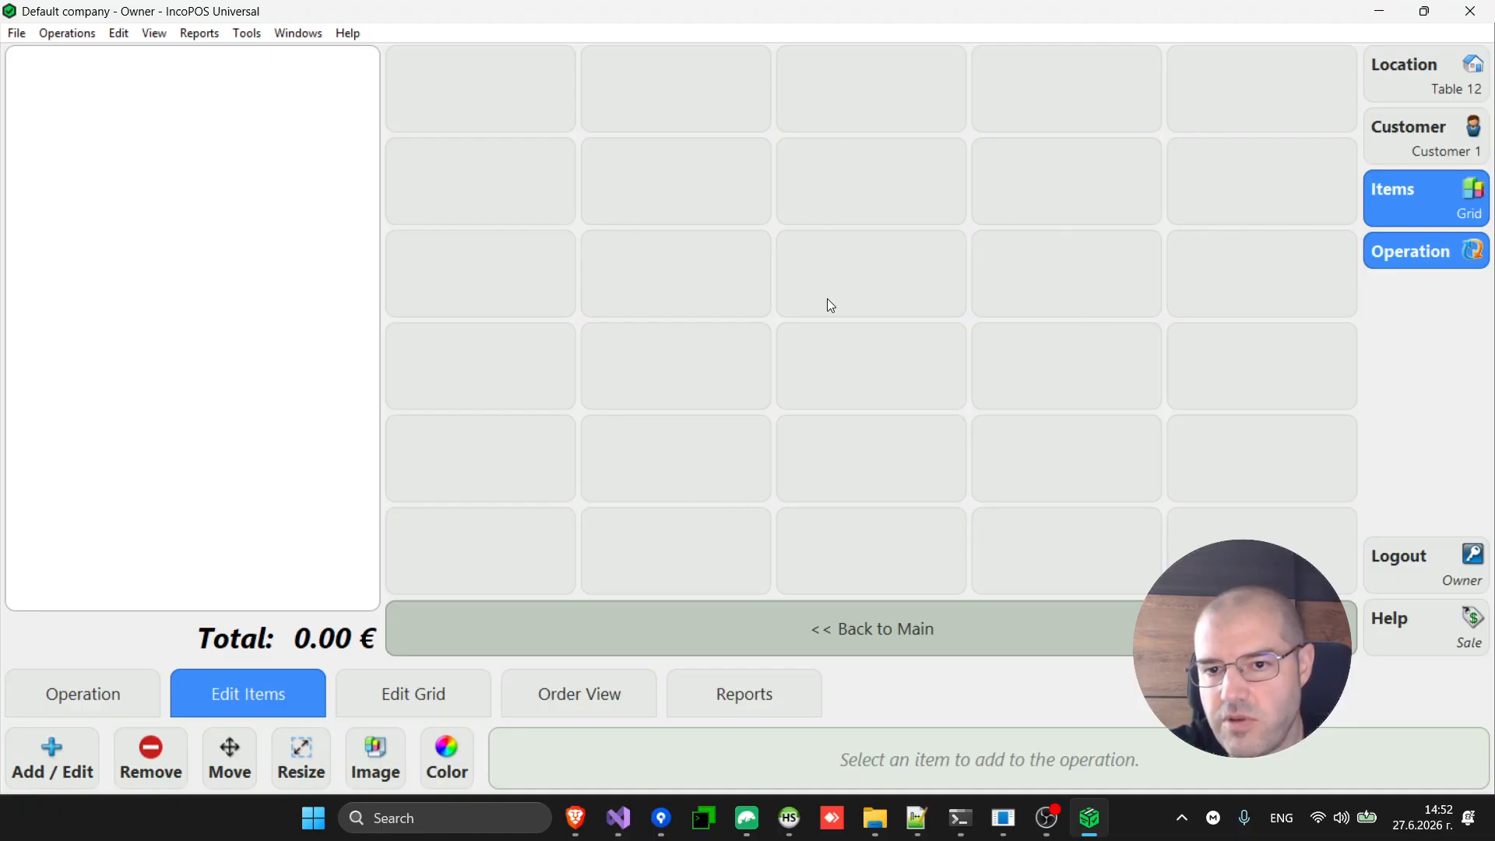
pyautogui.click(842, 635)
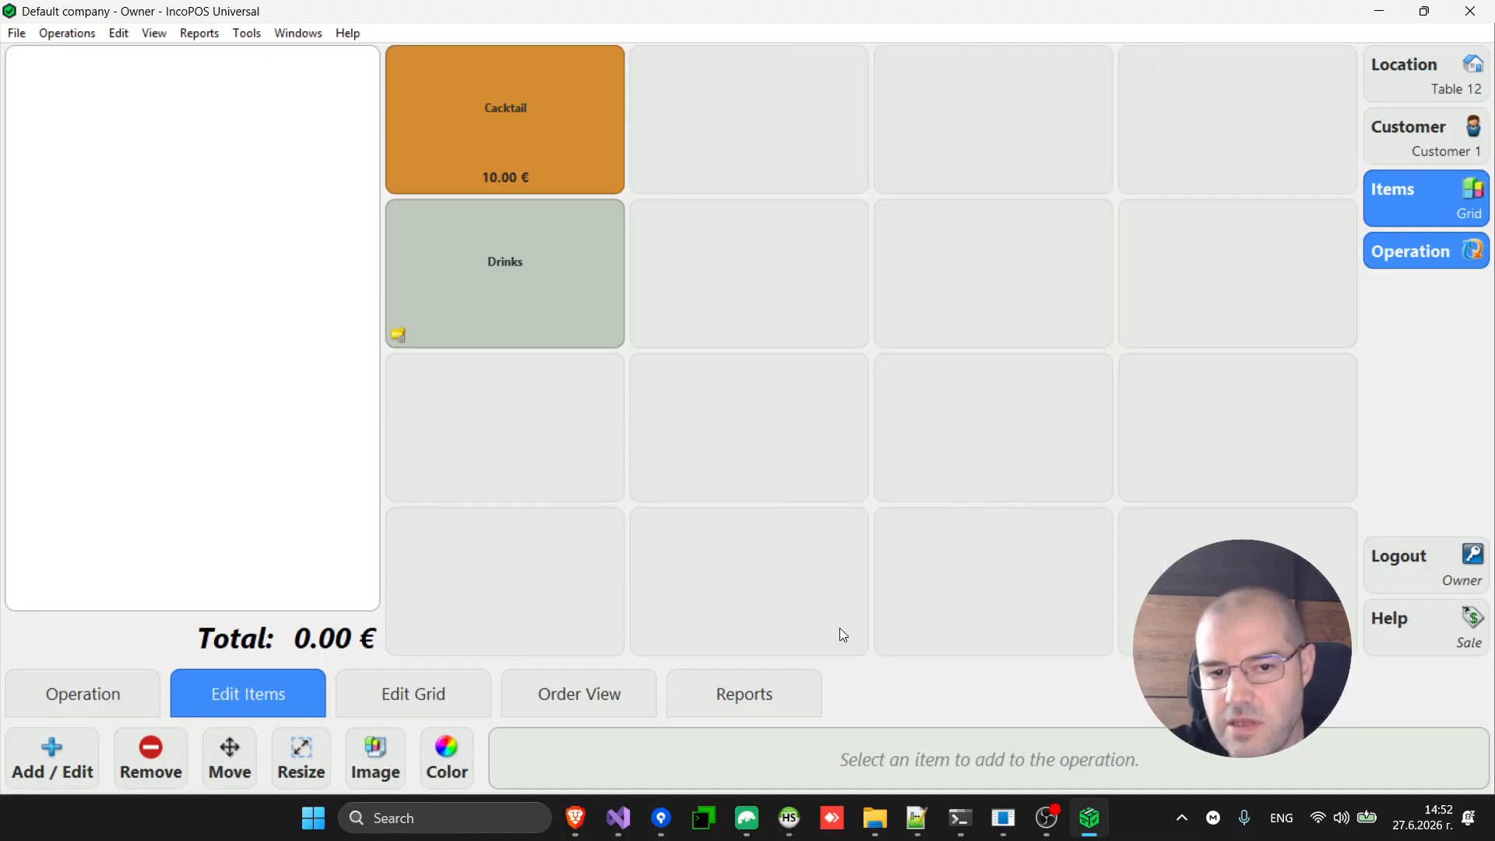
pyautogui.click(525, 293)
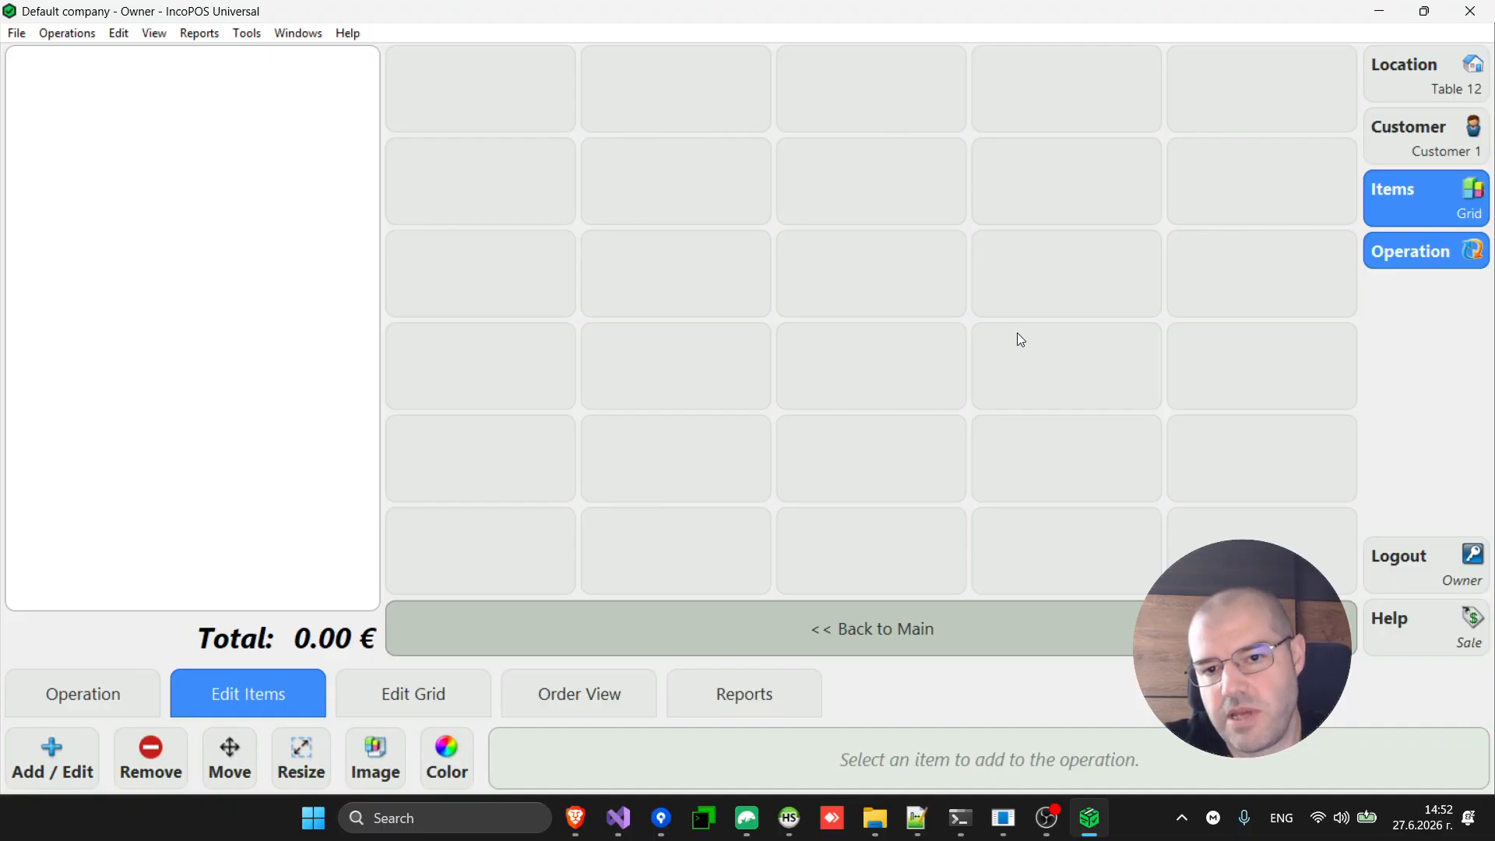
pyautogui.click(934, 632)
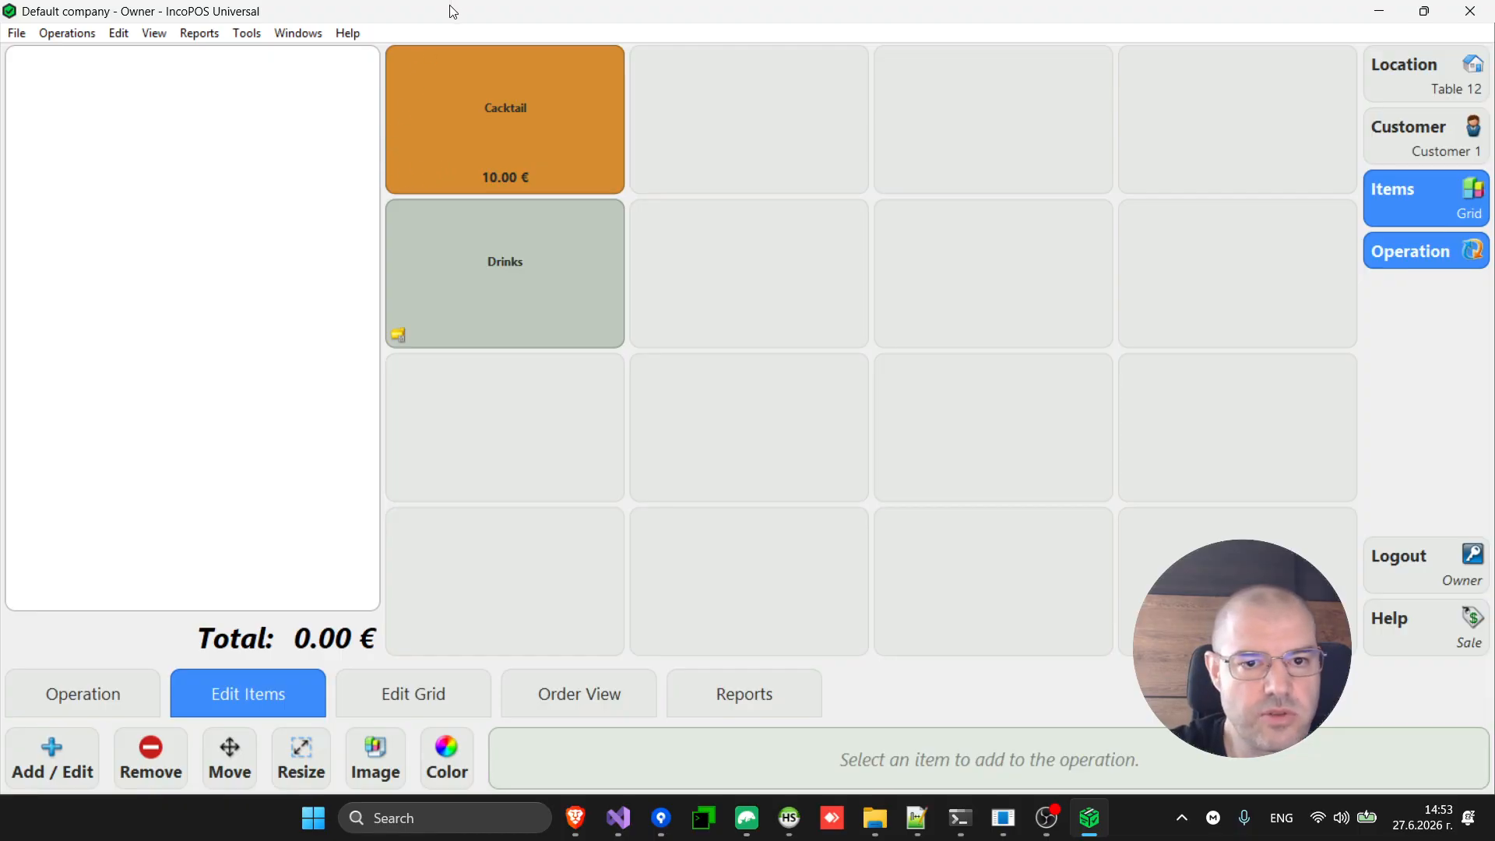
pyautogui.press('Escape')
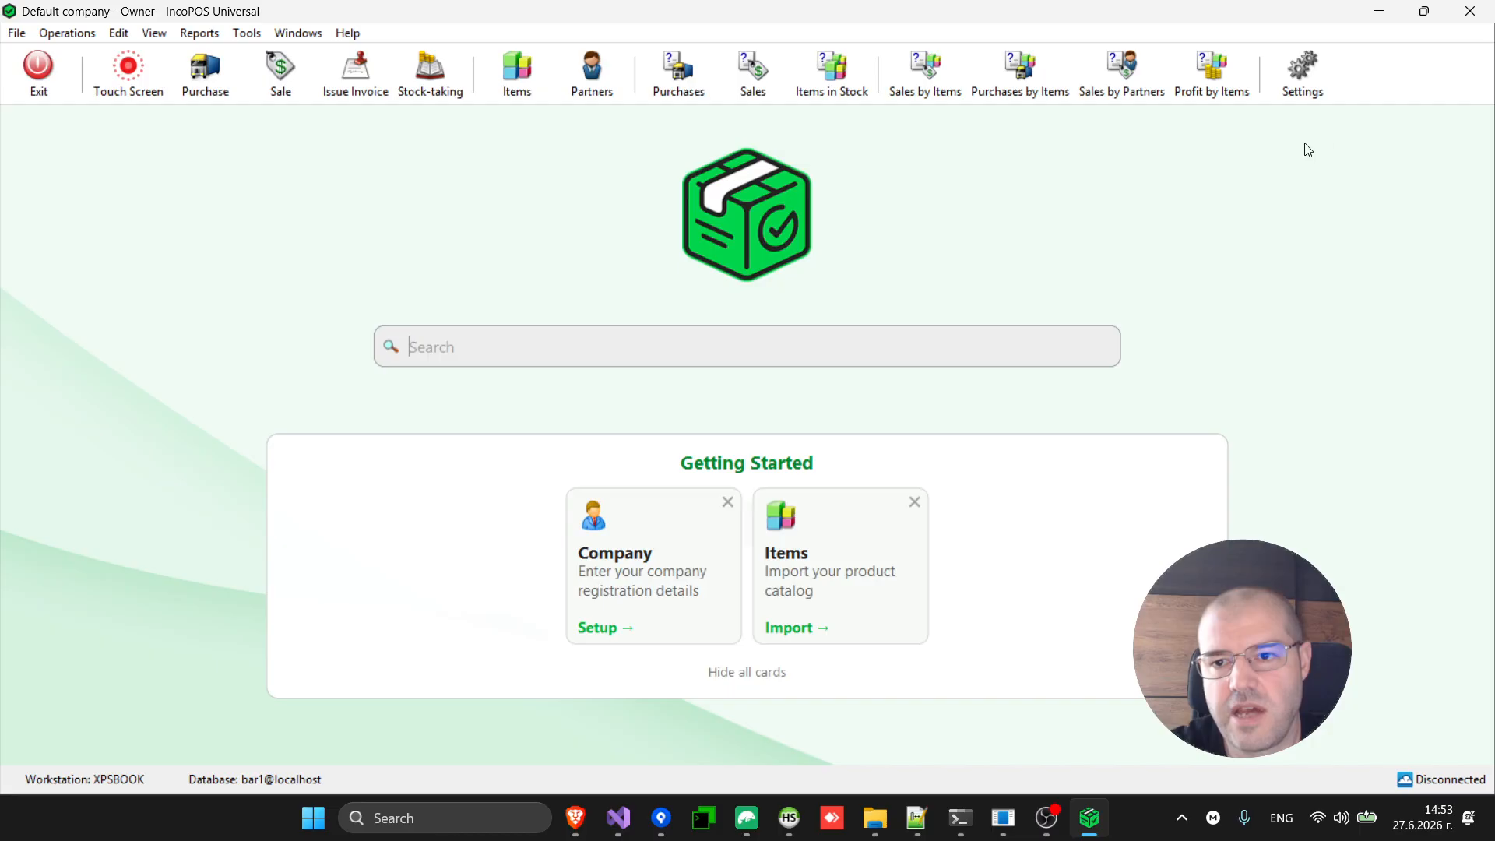
pyautogui.click(1316, 78)
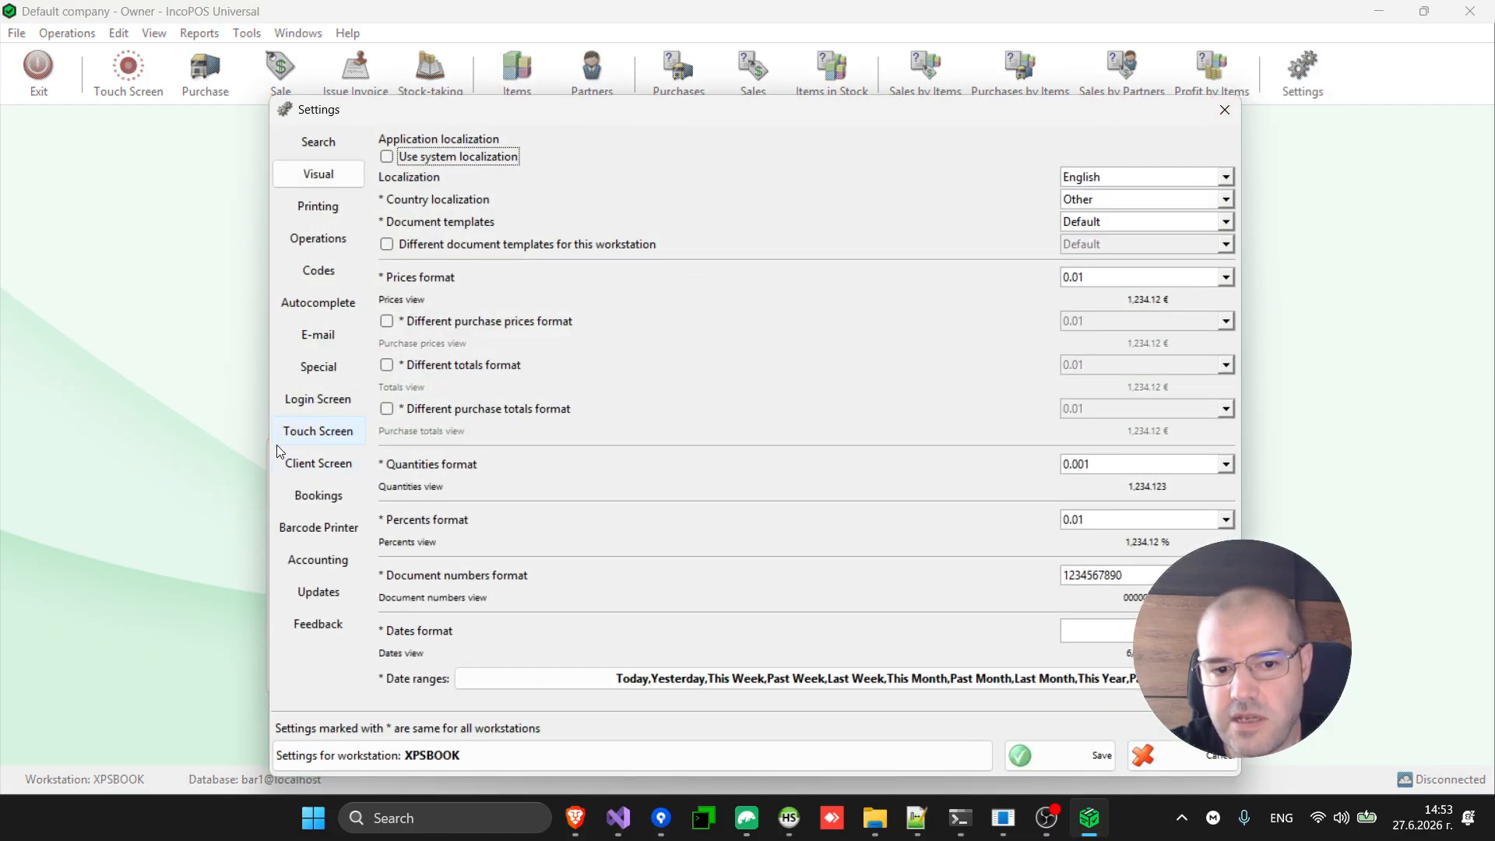
pyautogui.click(319, 428)
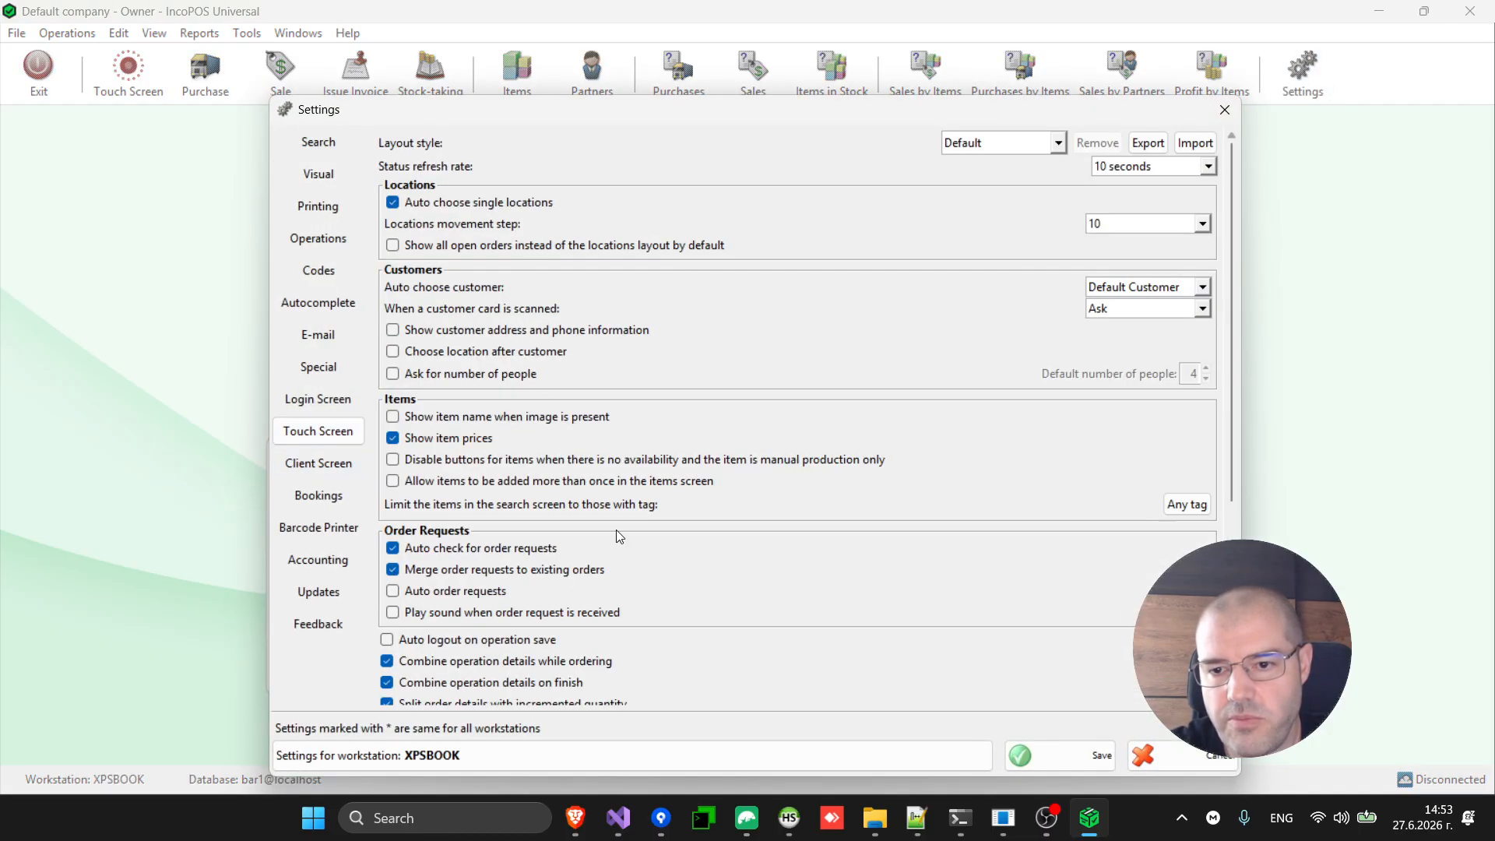
pyautogui.scroll(-3, 615, 529)
pyautogui.scroll(3, 615, 529)
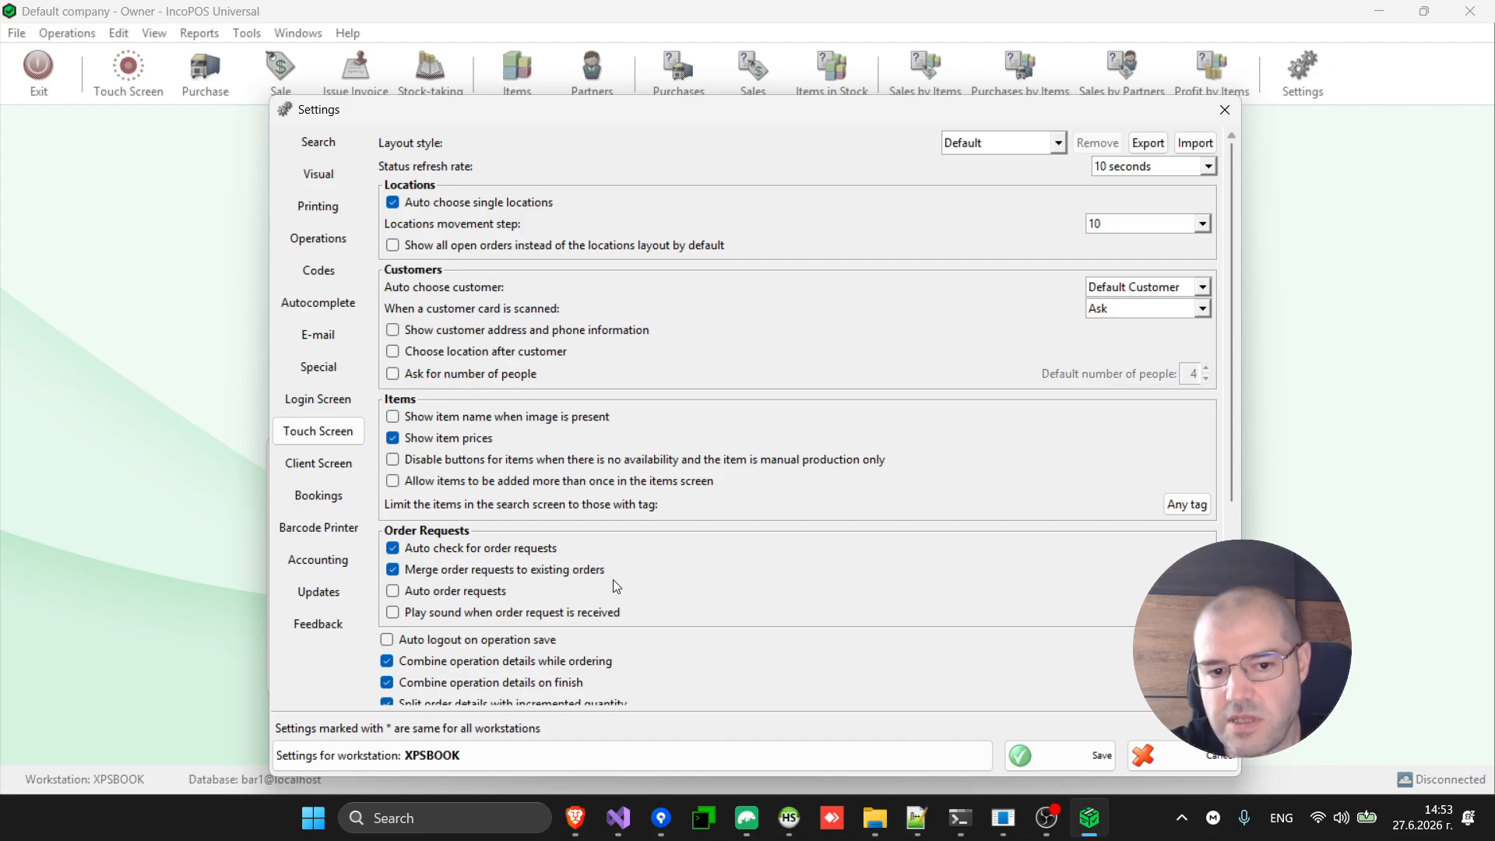
pyautogui.scroll(-3, 613, 579)
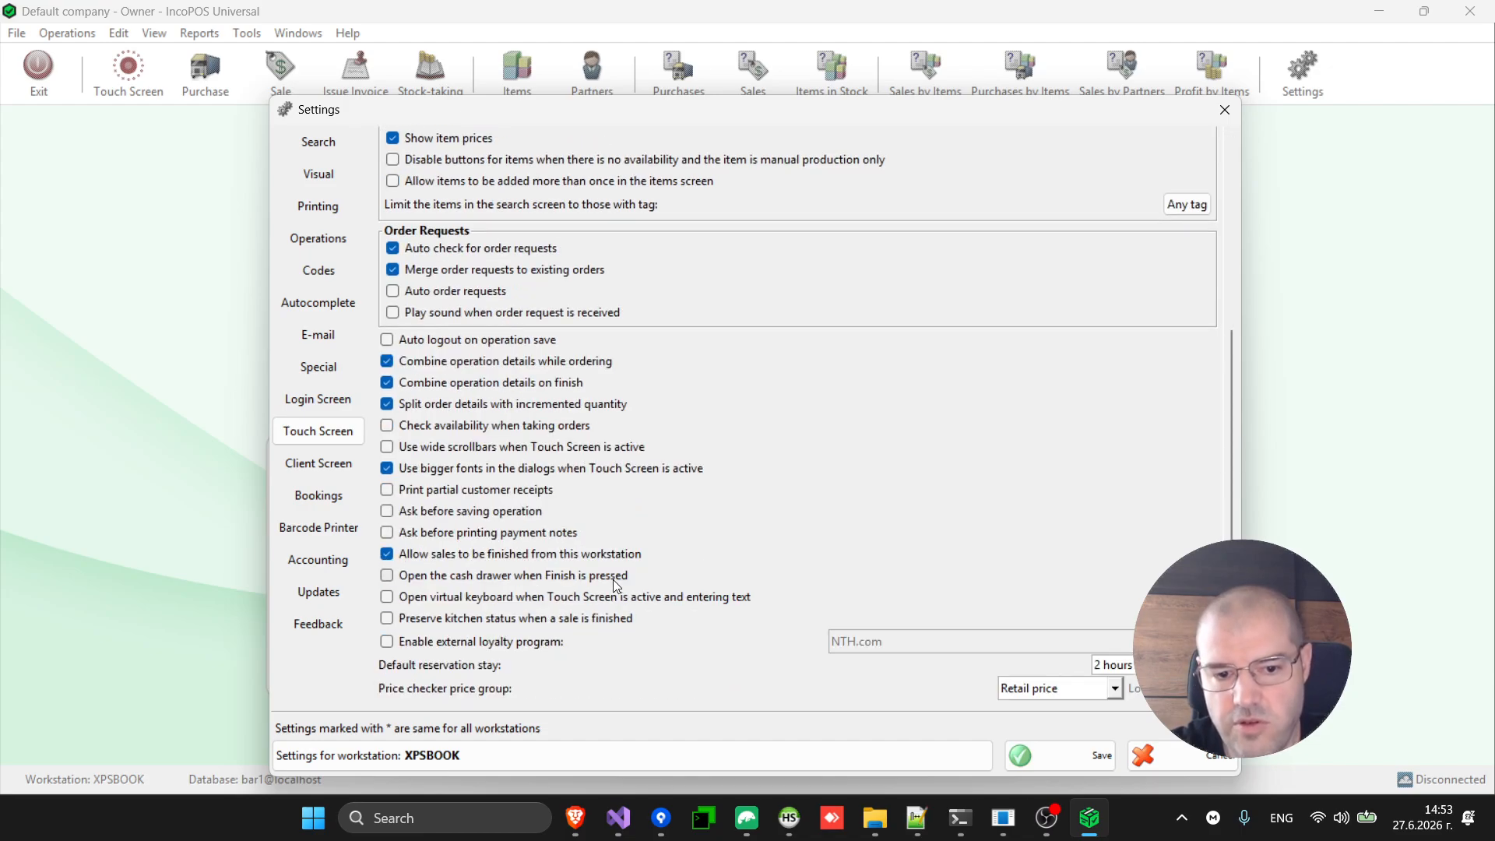
pyautogui.click(1171, 755)
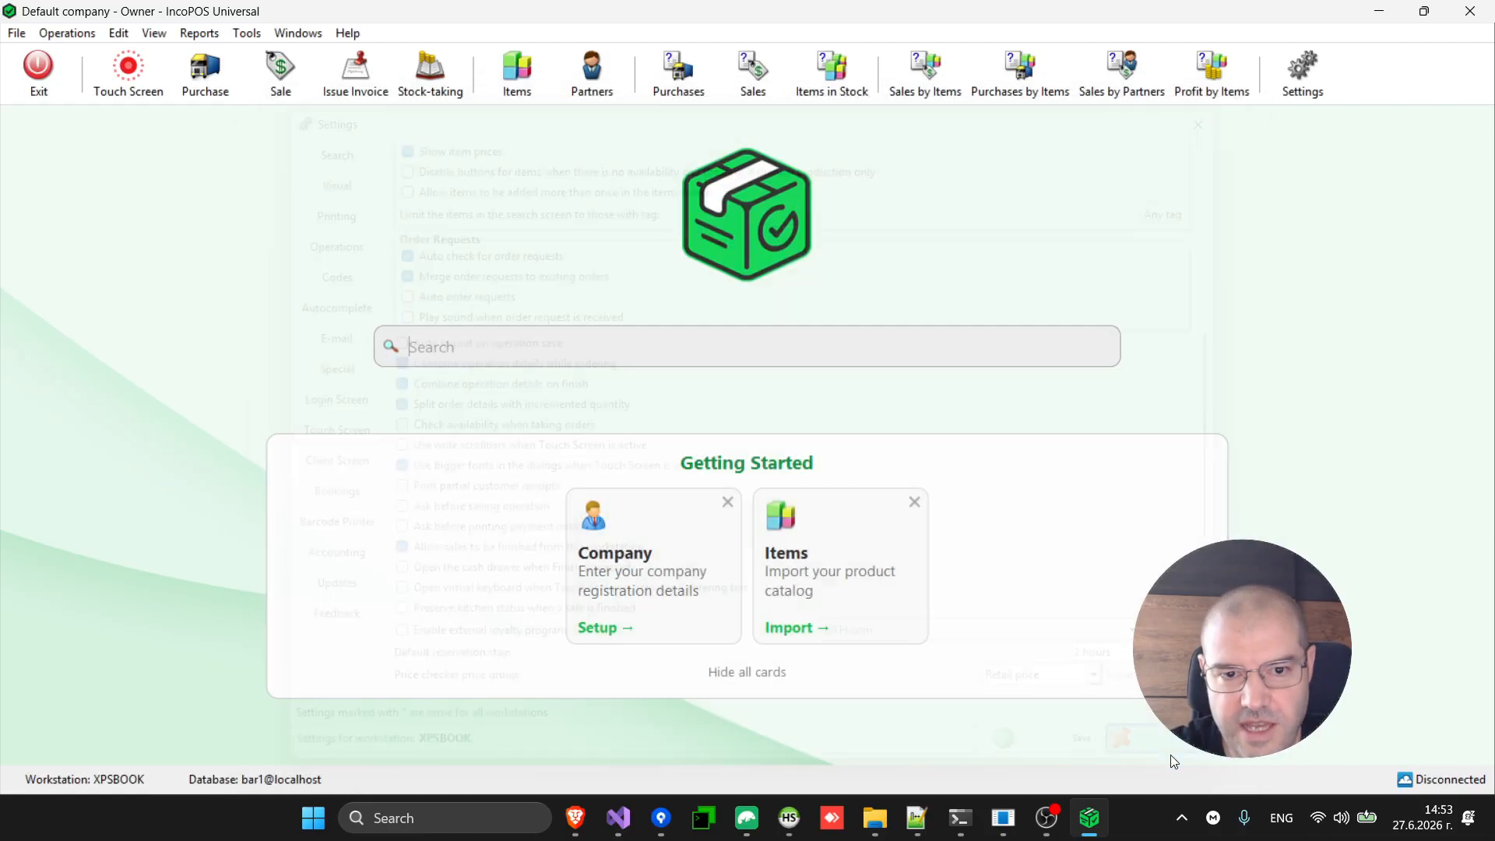